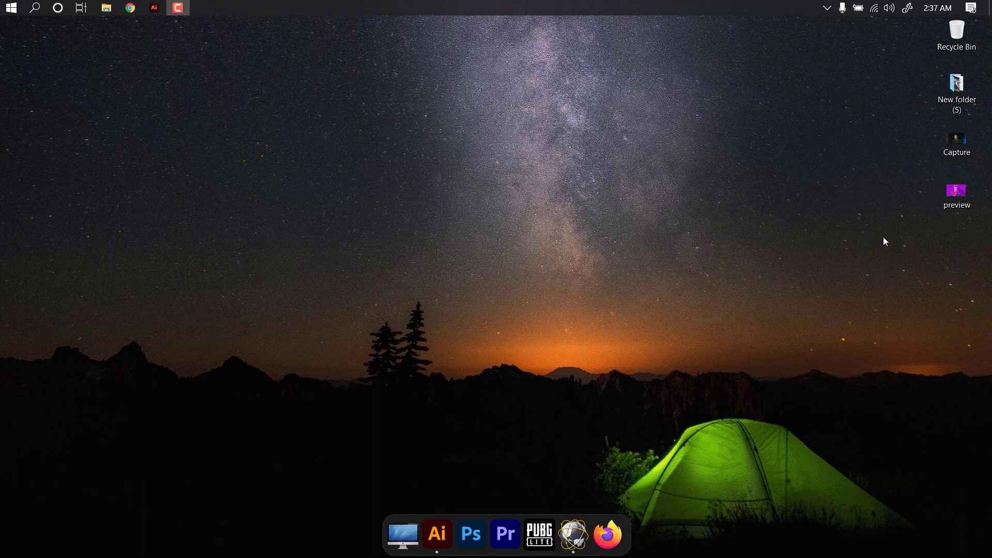
- View the desktop preview image, then browse the JPEG&PNGs team portraits full-screen in Picasa Photo Viewer
double_click(951, 194)
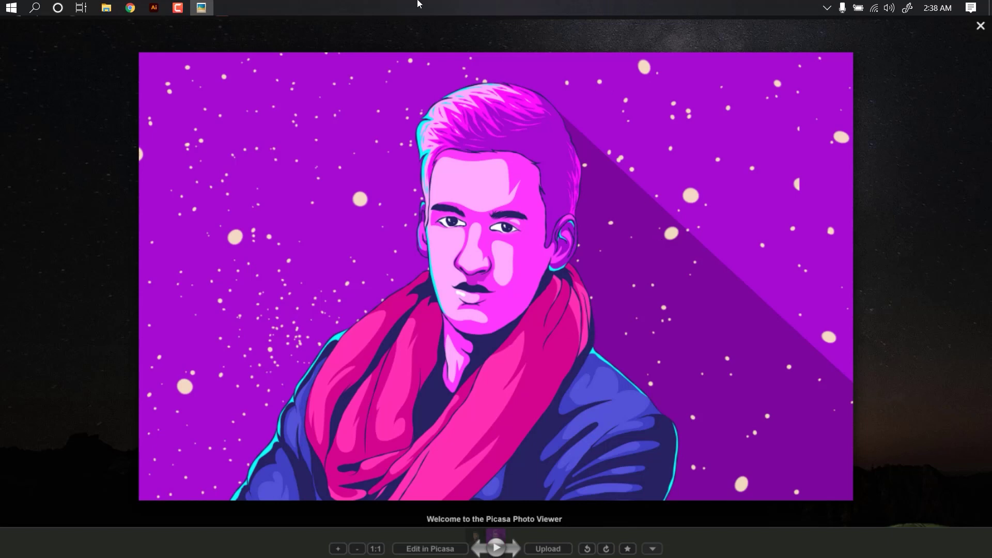
click(980, 26)
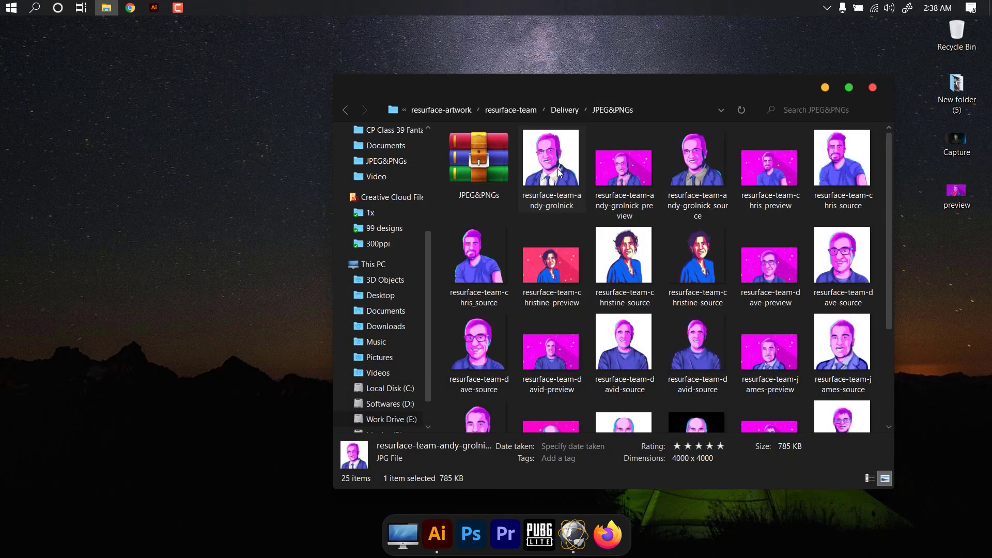
double_click(557, 168)
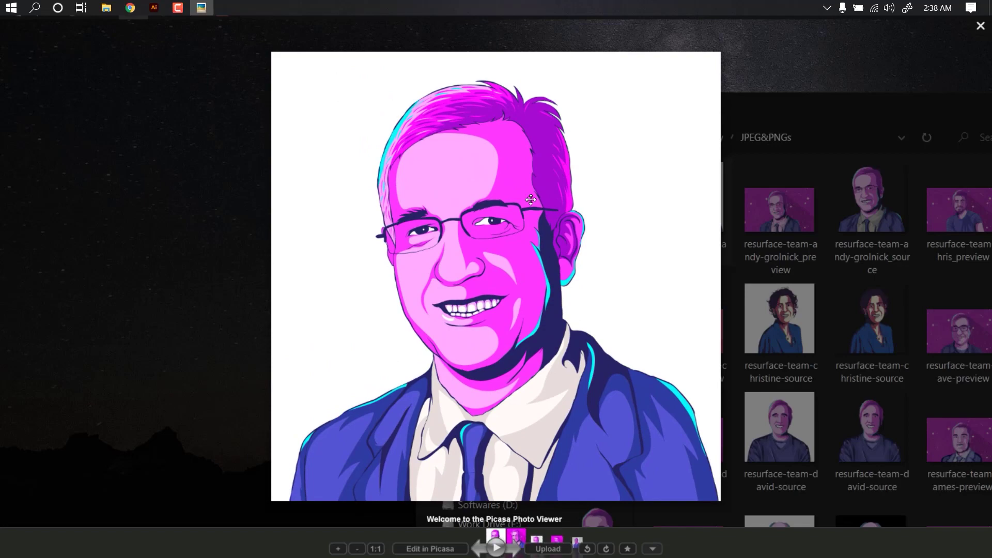
scroll(576, 222, up, 1)
scroll(577, 222, down, 1)
scroll(577, 222, down, 1)
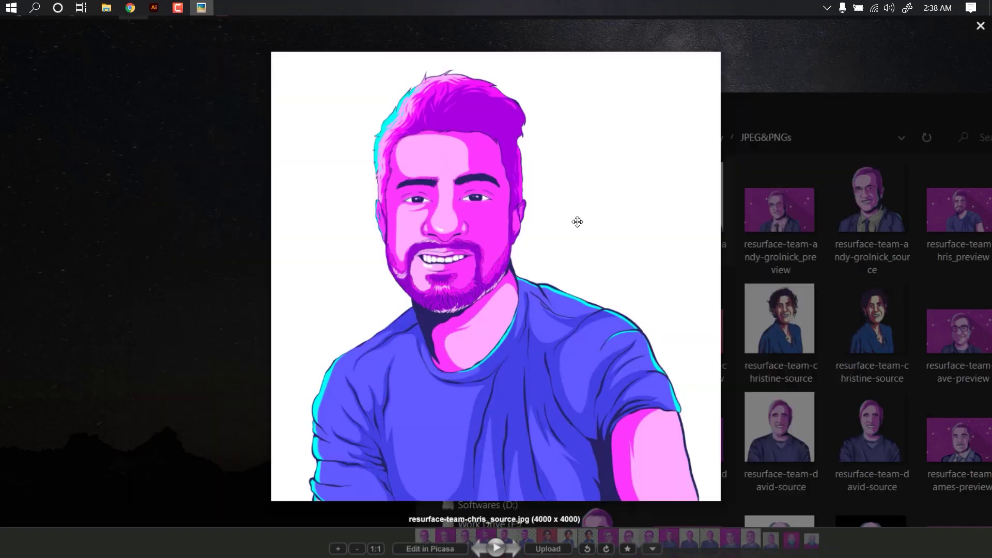
scroll(577, 222, down, 1)
scroll(577, 222, down, 1)
- Close the Picasa viewer and scroll the YouTube channel's uploads down to its year-old videos
key(Escape)
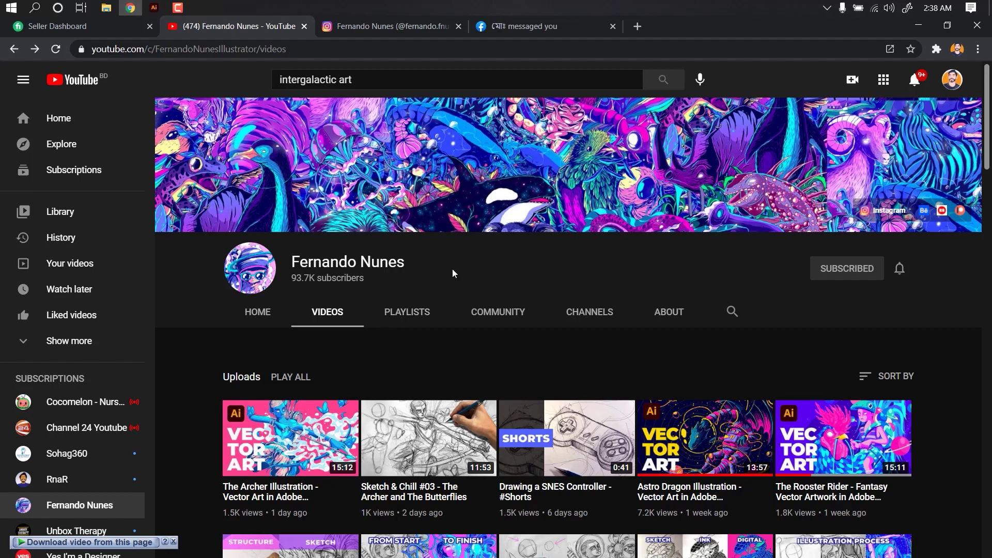
scroll(485, 275, down, 1)
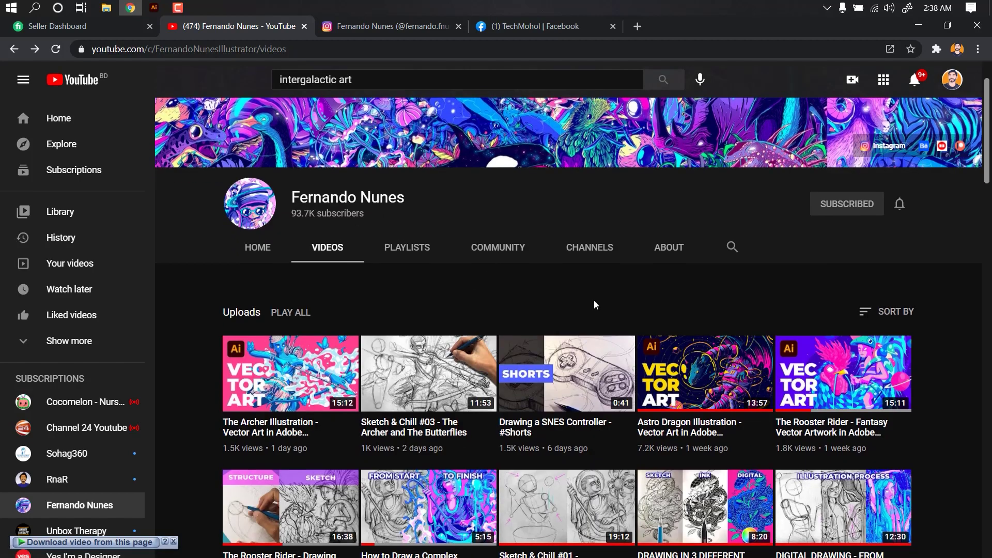
scroll(935, 314, down, 1)
scroll(939, 310, down, 2)
scroll(939, 310, down, 2)
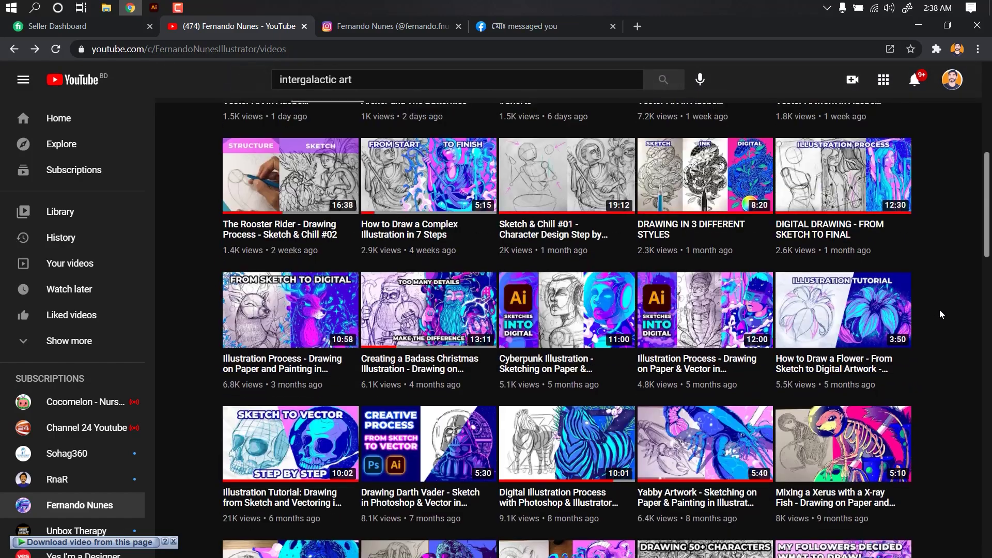
scroll(939, 313, down, 3)
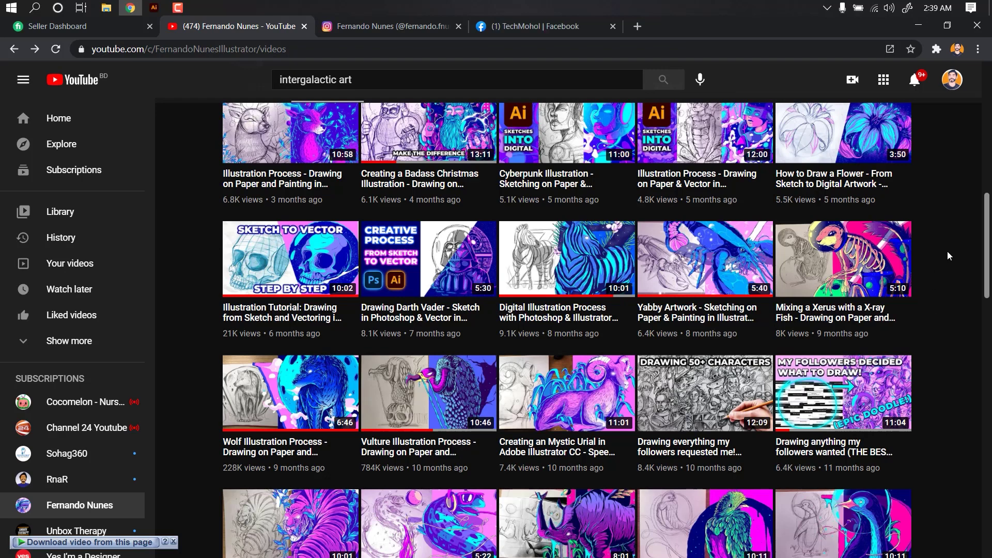
scroll(941, 236, down, 3)
scroll(941, 235, down, 1)
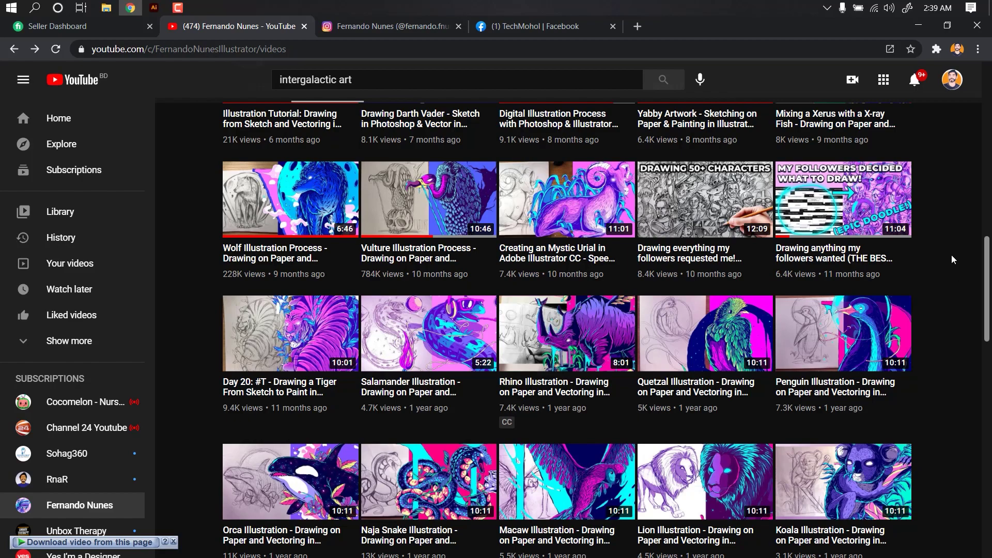
scroll(950, 255, down, 3)
scroll(950, 255, down, 2)
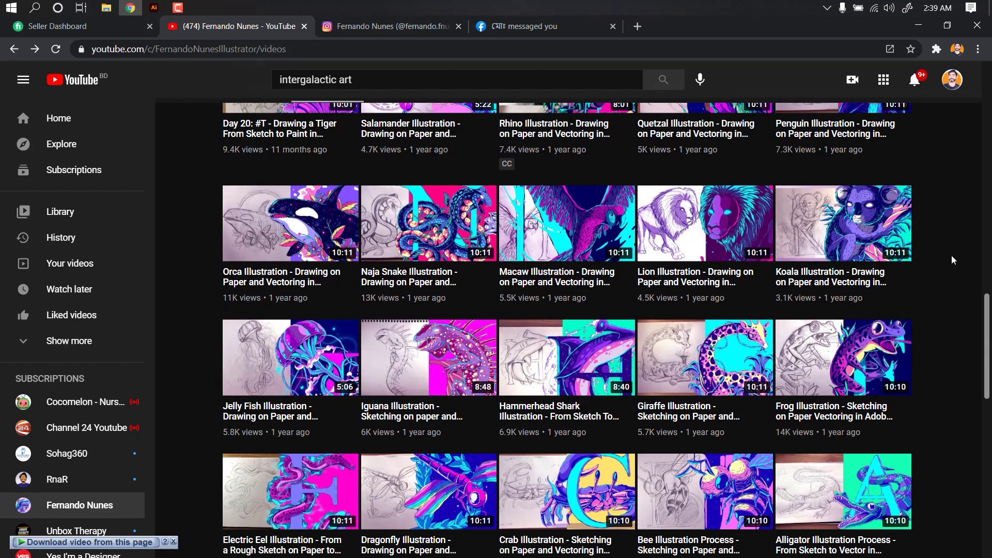
scroll(950, 255, down, 3)
scroll(951, 255, down, 1)
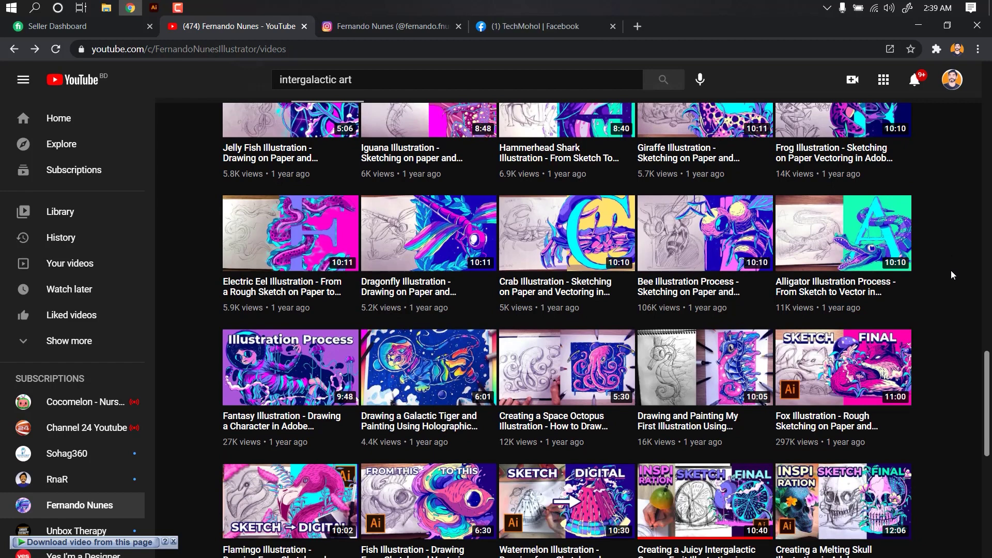
scroll(957, 285, down, 3)
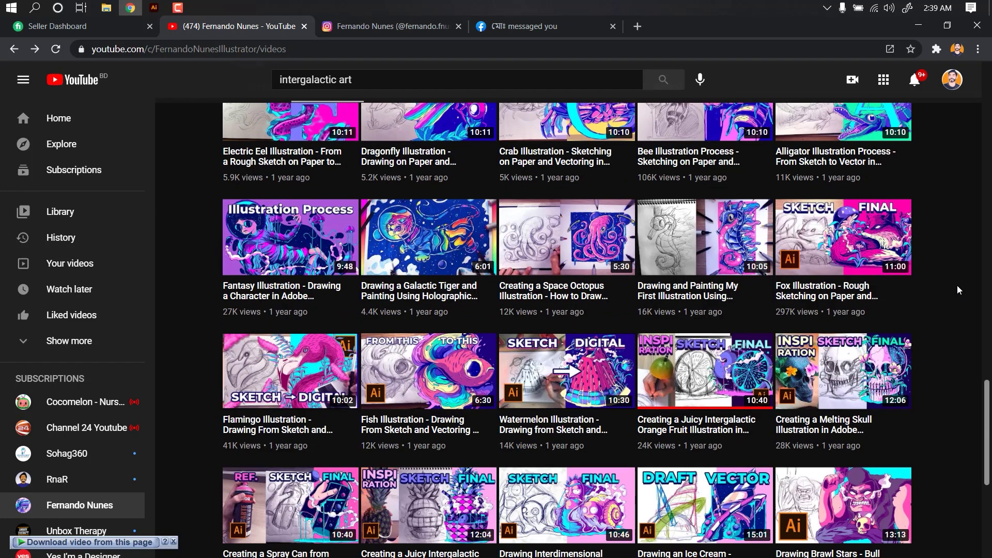
scroll(957, 286, down, 2)
scroll(956, 285, down, 2)
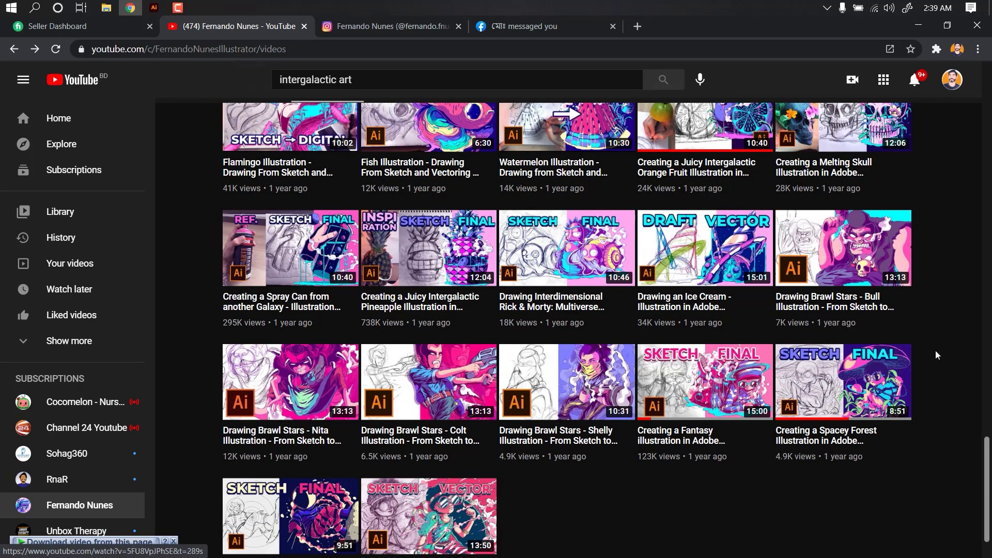
scroll(935, 351, up, 2)
scroll(934, 350, up, 3)
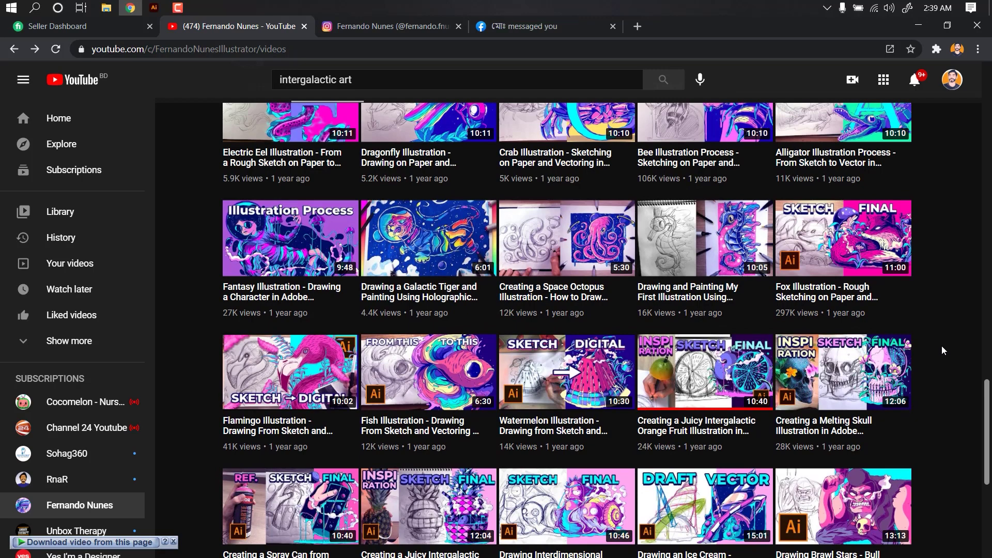
click(106, 7)
key(alt+Left)
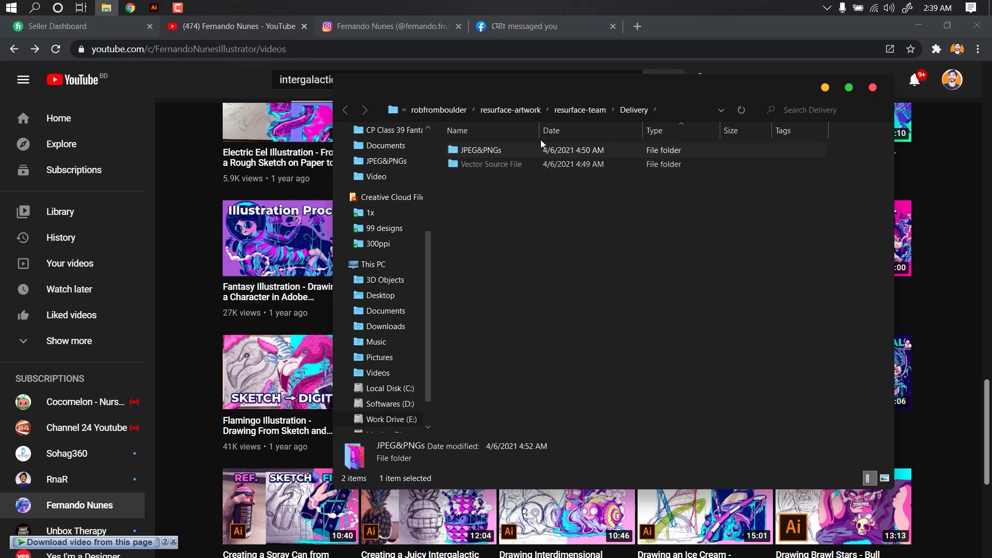
double_click(643, 287)
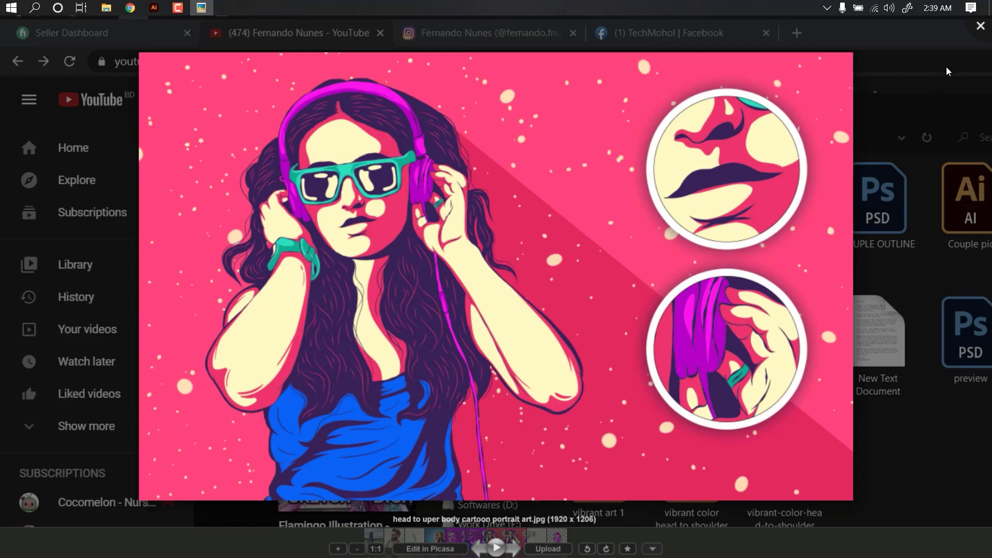
click(973, 38)
double_click(833, 159)
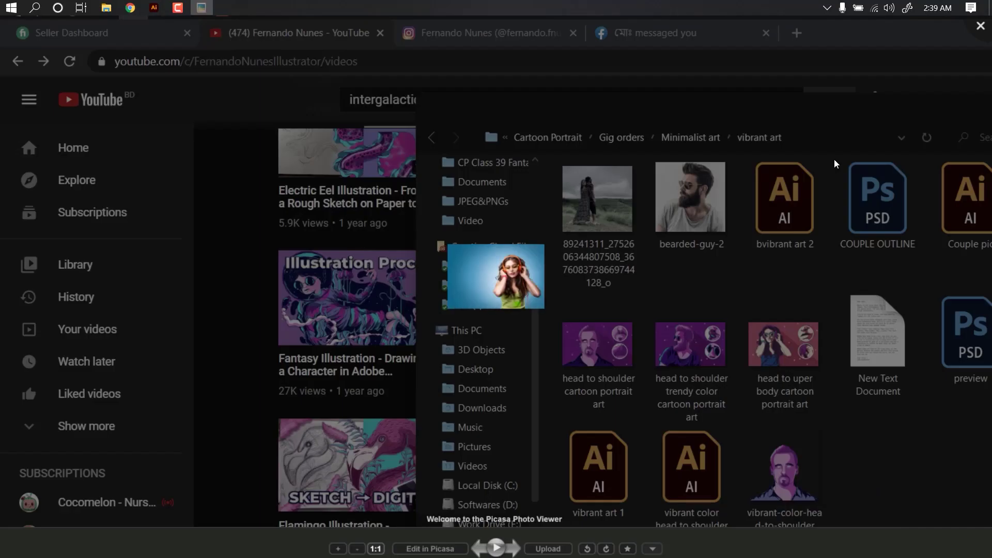
key(Escape)
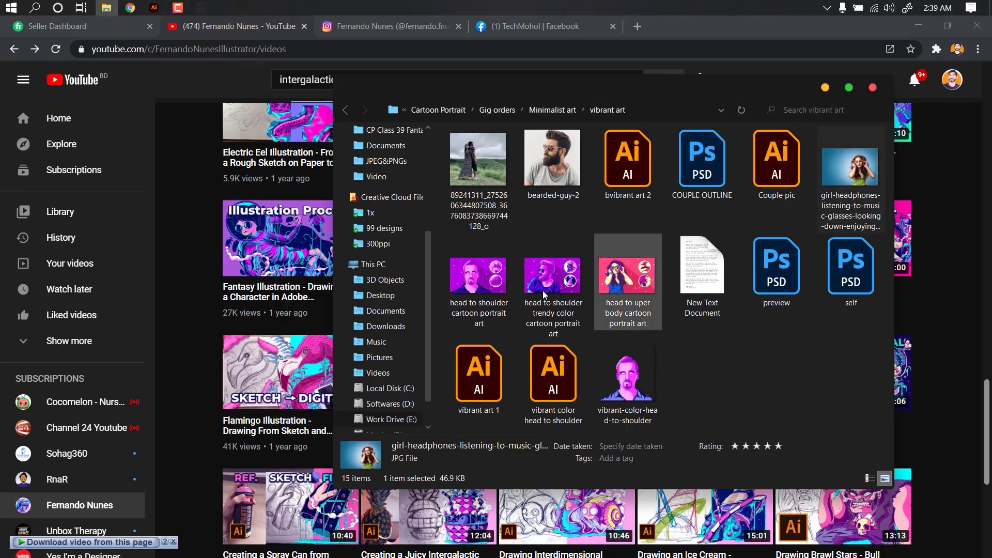
double_click(554, 278)
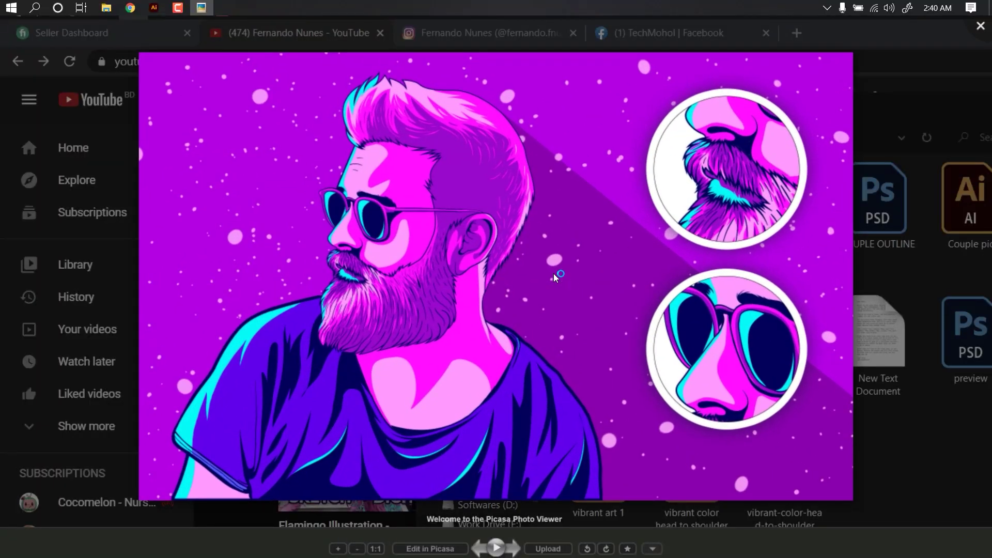
key(Left)
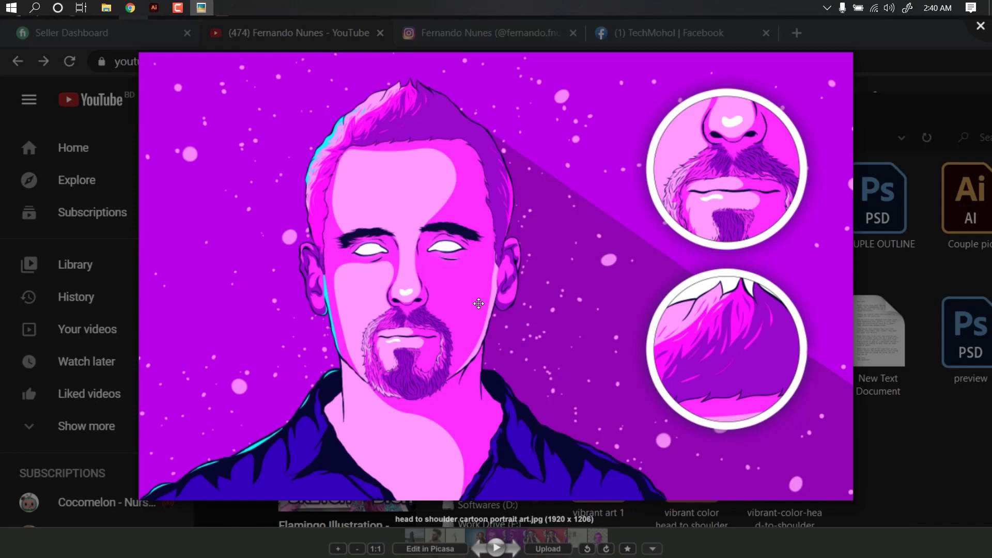
click(980, 25)
click(824, 91)
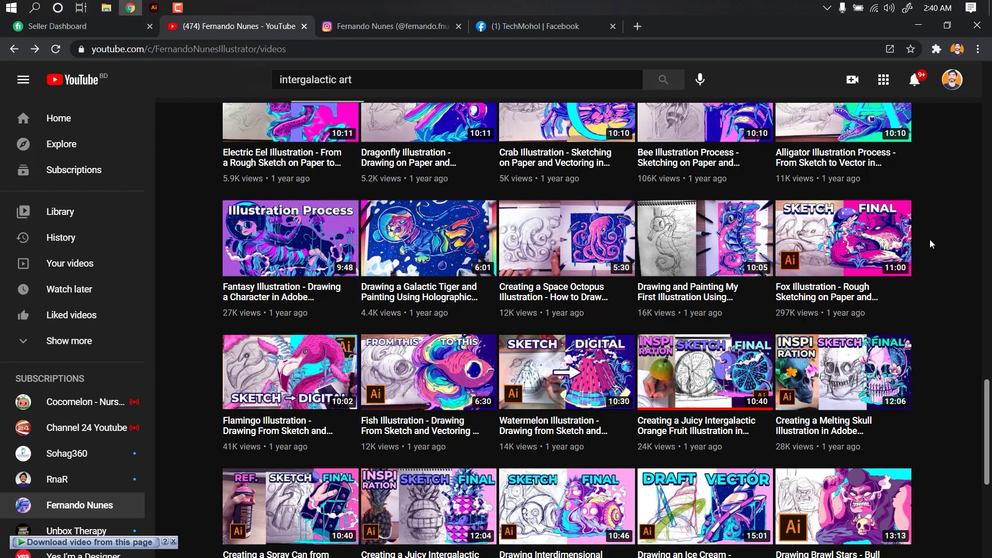
- Scroll the YouTube Videos tab back up to the banner and newest uploads like The Archer Illustration
scroll(928, 239, up, 4)
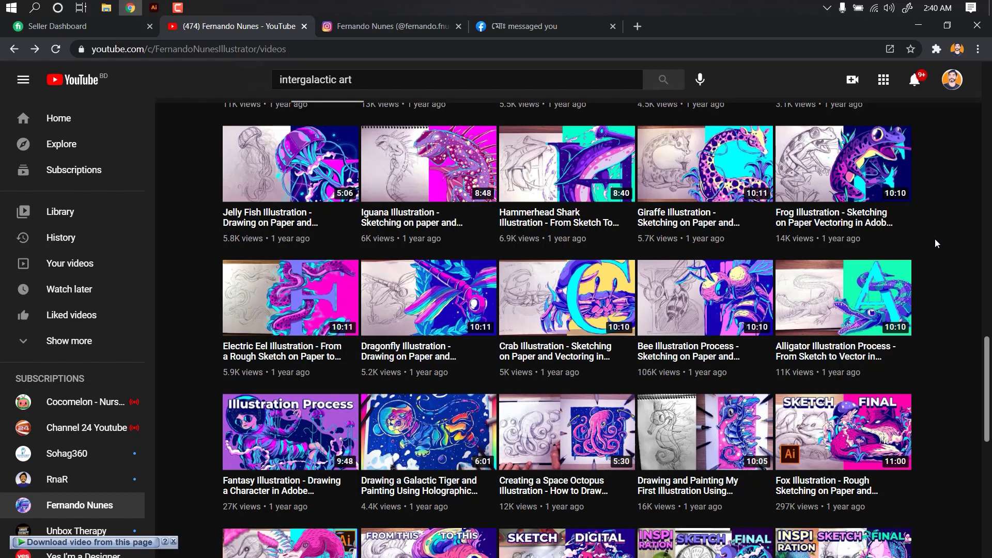
scroll(934, 242, up, 4)
scroll(932, 232, up, 5)
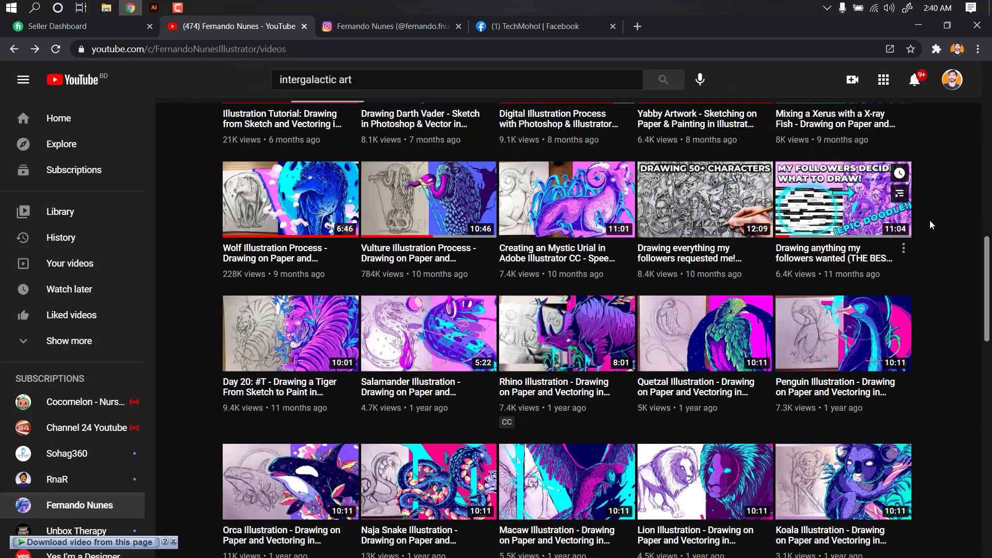
scroll(934, 219, up, 5)
scroll(938, 218, up, 3)
scroll(938, 218, up, 5)
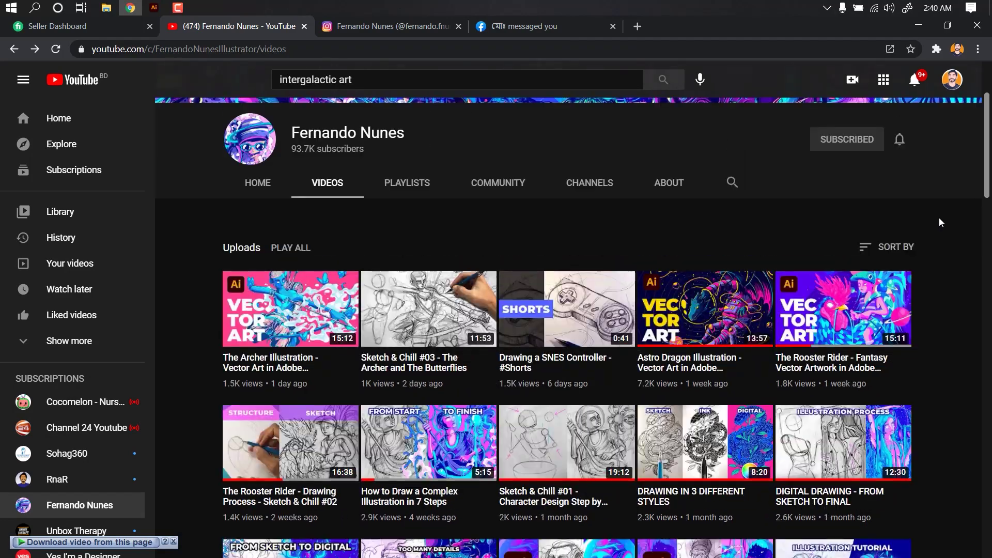
scroll(938, 218, up, 3)
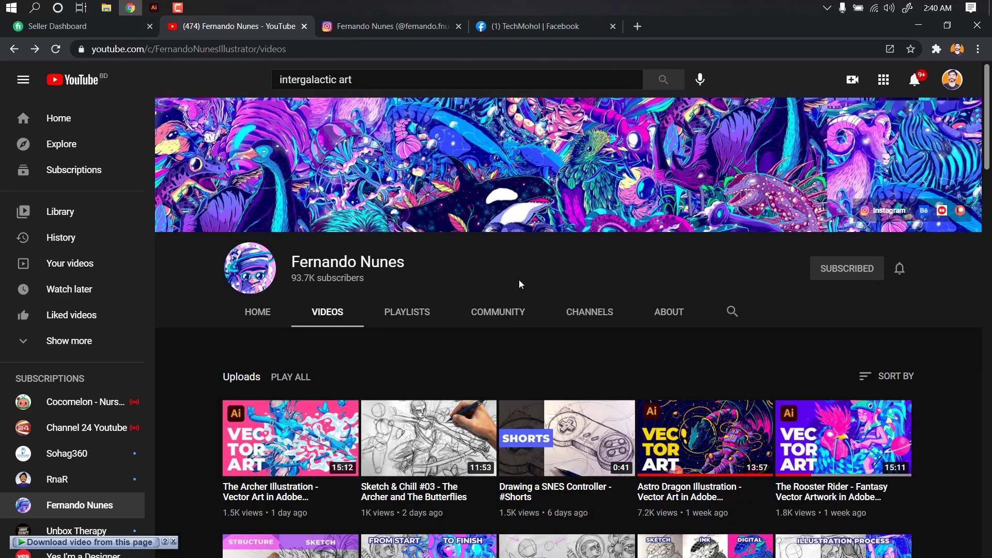
scroll(507, 280, down, 5)
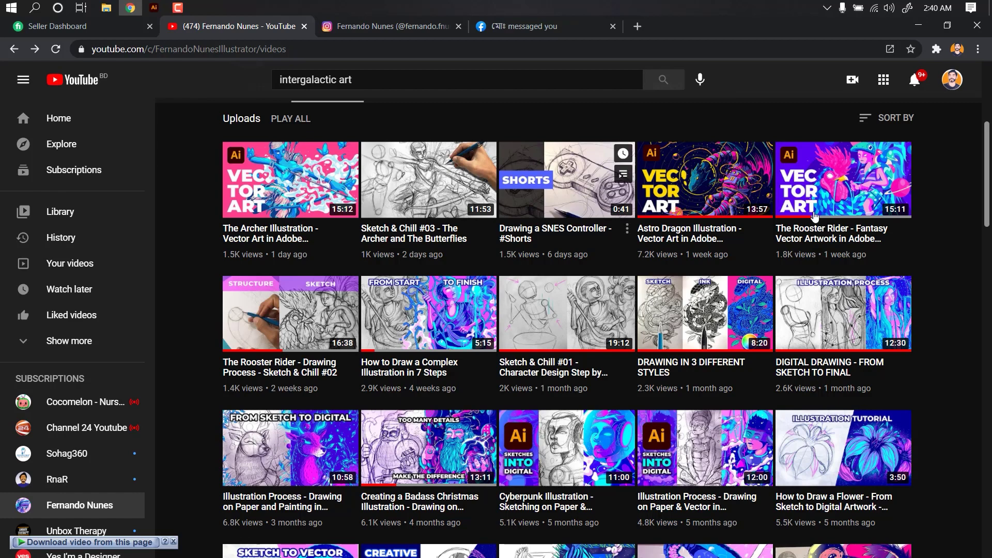
scroll(323, 165, up, 5)
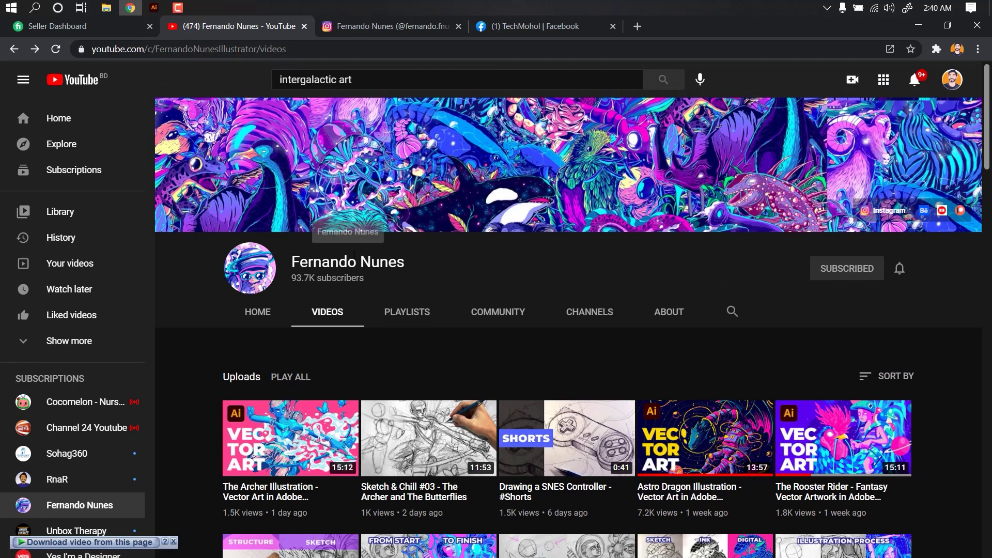
- Switch to the artist's Instagram profile and scroll down through the post grid
click(382, 29)
scroll(184, 234, down, 5)
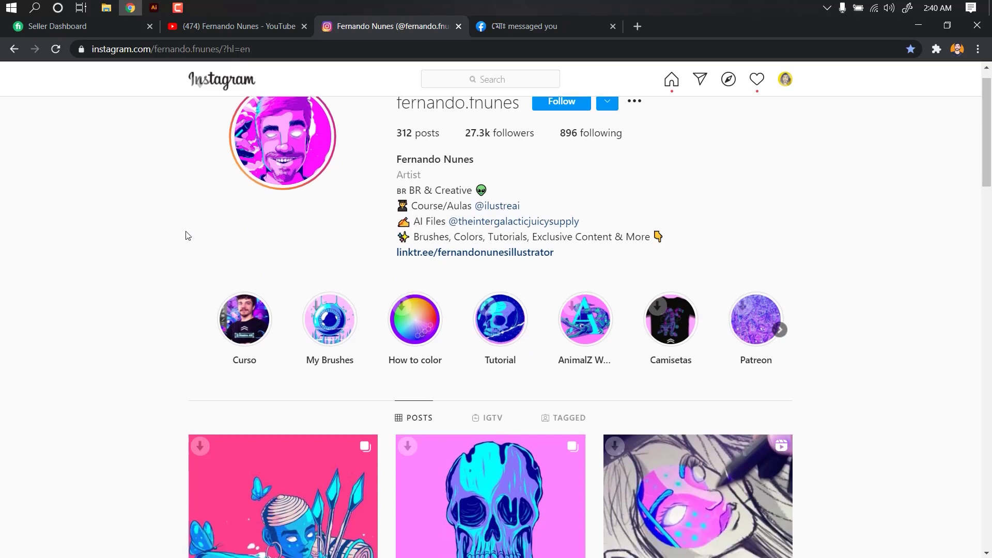
scroll(139, 249, down, 4)
scroll(79, 267, down, 4)
scroll(79, 267, down, 4)
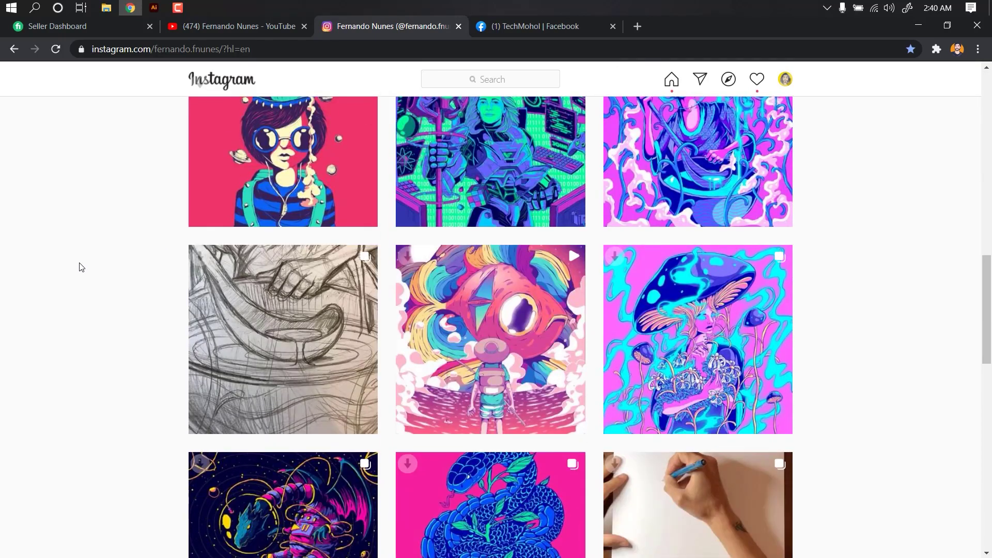
scroll(79, 267, down, 4)
scroll(79, 267, down, 4)
scroll(79, 267, down, 4)
scroll(79, 267, down, 3)
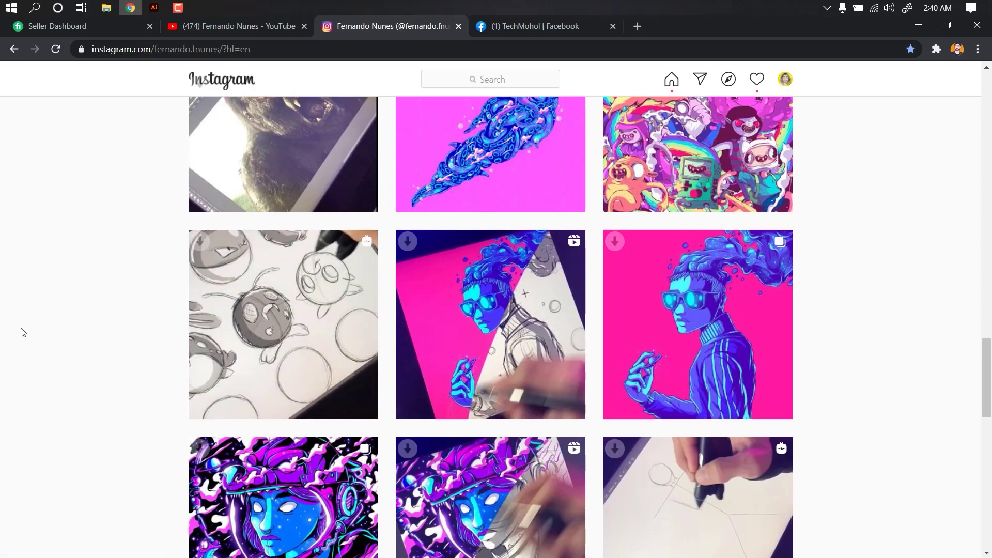
scroll(1, 312, down, 5)
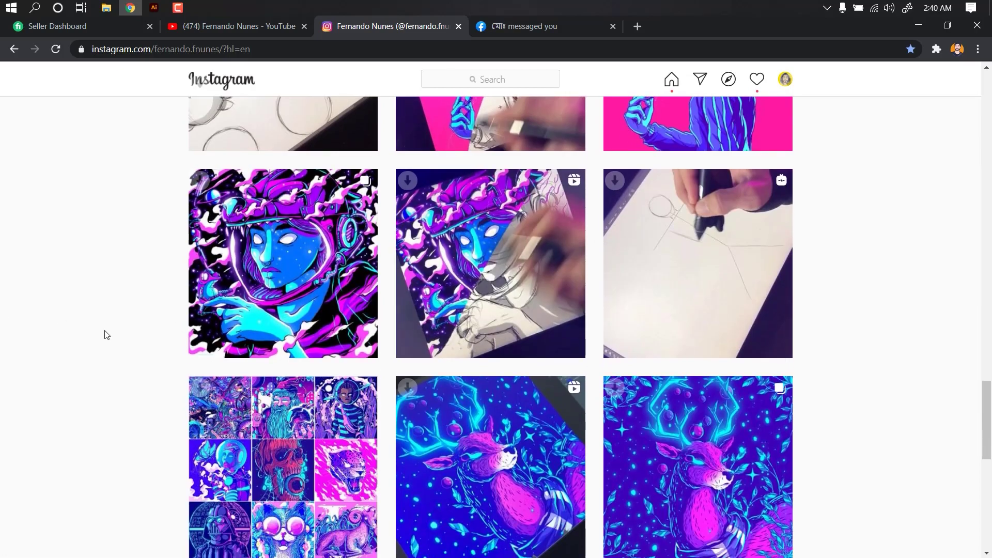
scroll(104, 332, down, 6)
scroll(105, 335, down, 3)
scroll(105, 333, down, 3)
scroll(105, 333, up, 3)
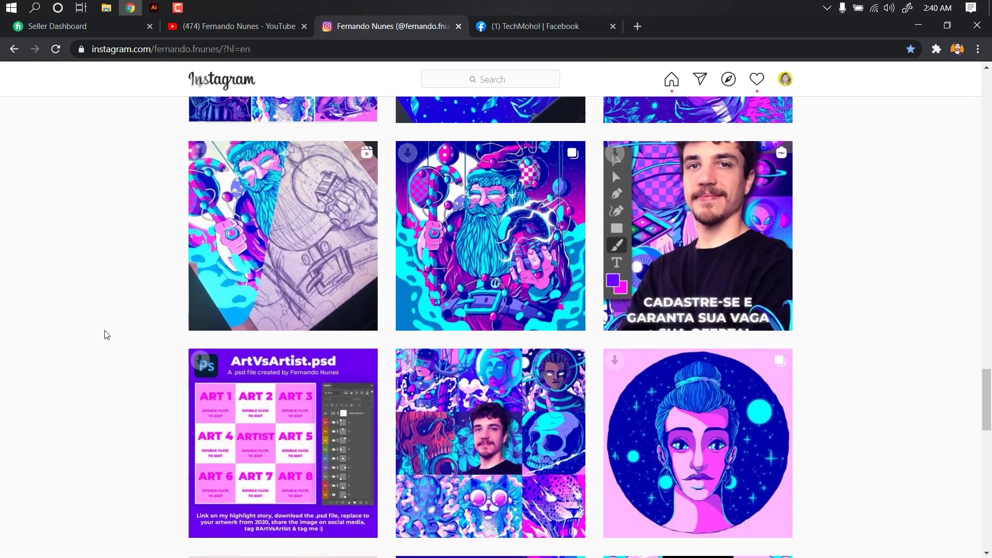
- View the Santa illustration post, close it, and return to the artist's YouTube videos
click(537, 259)
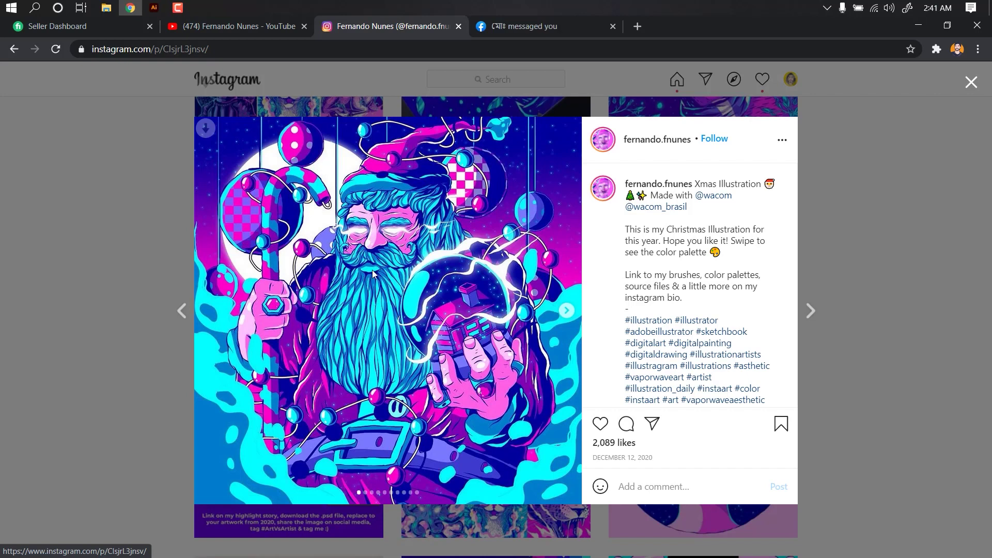
click(365, 86)
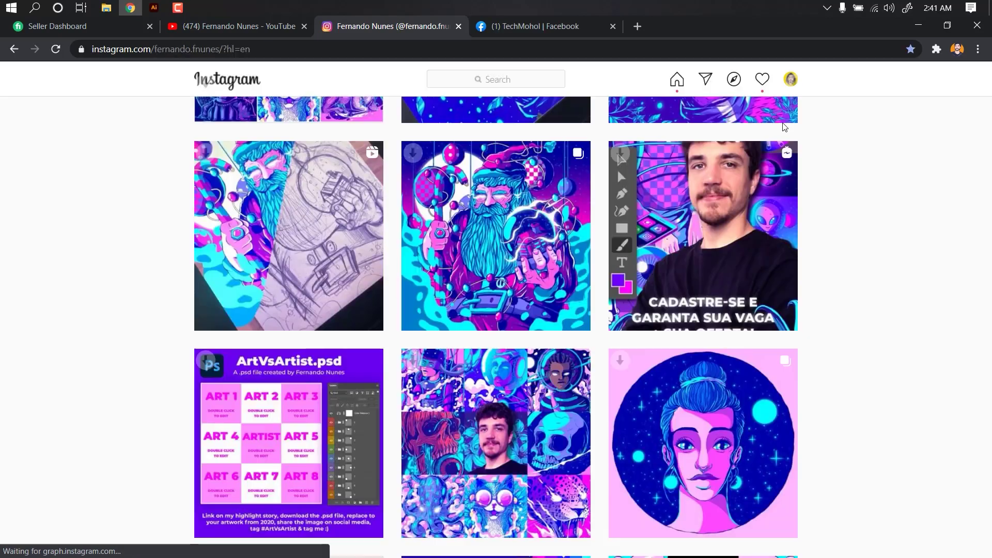
click(269, 30)
scroll(343, 382, down, 2)
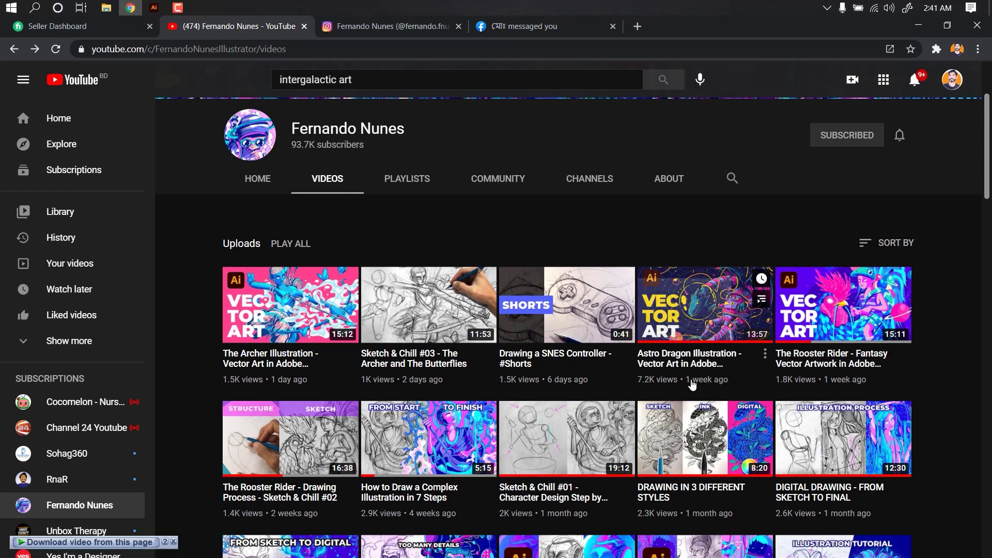
scroll(301, 454, down, 1)
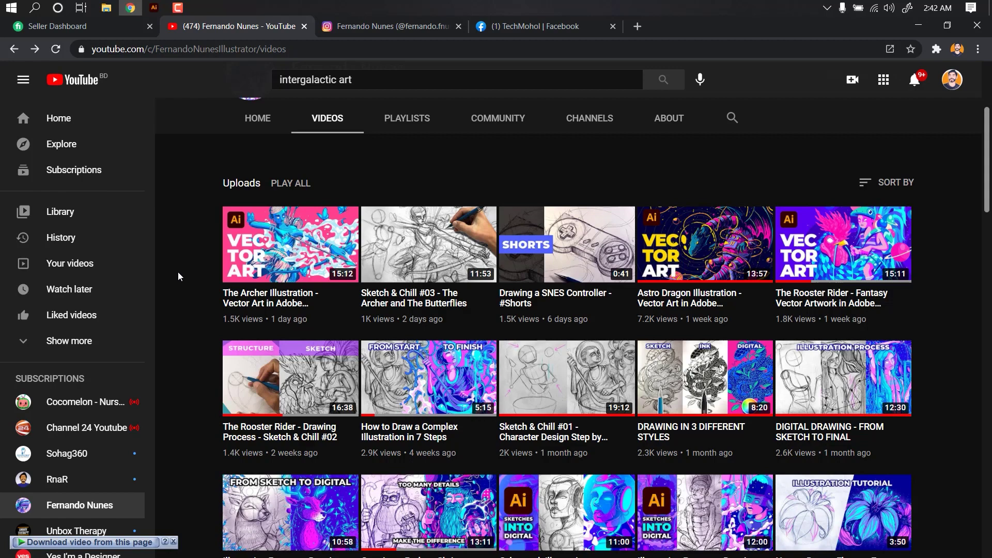
- Scroll the YouTube Videos page briefly down and back up to the newest uploads
scroll(217, 270, down, 1)
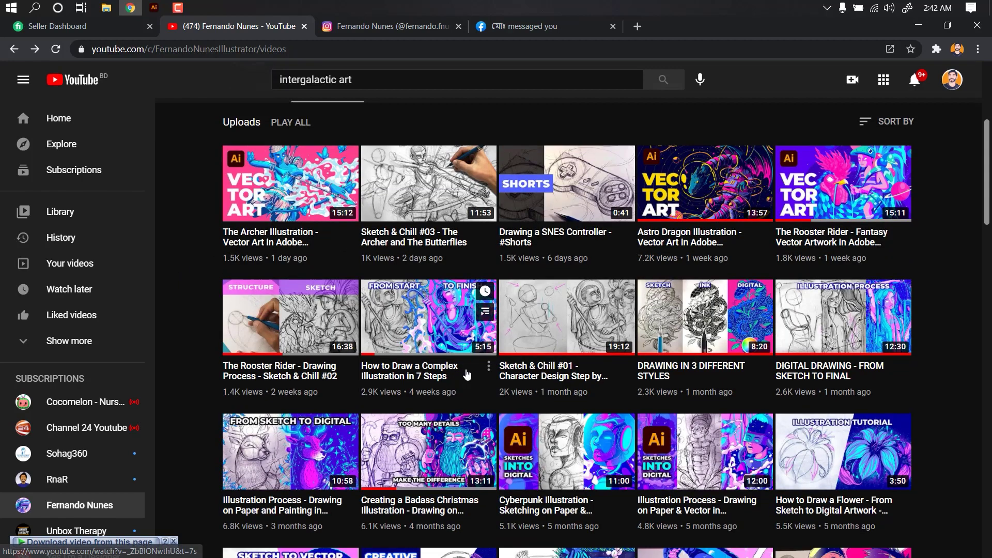
scroll(752, 461, down, 2)
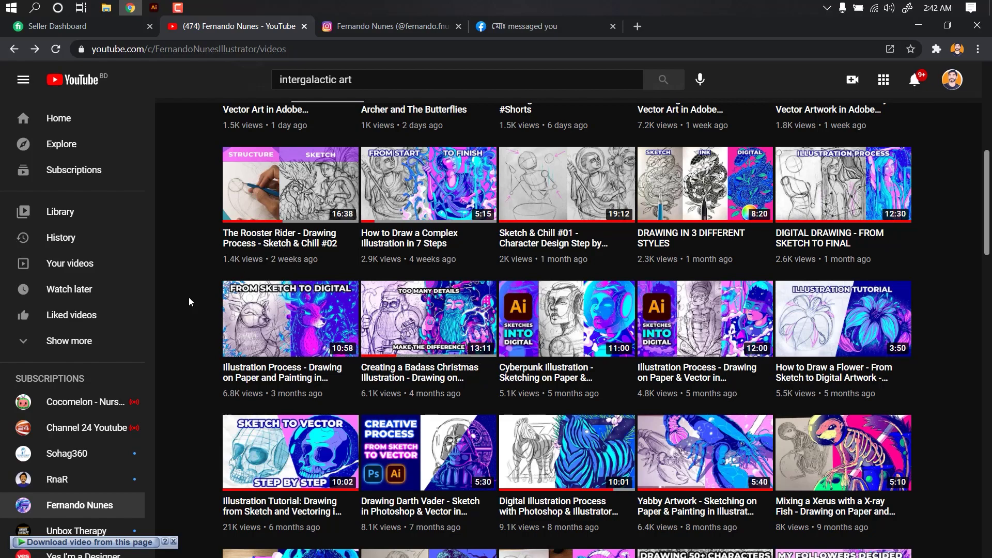
scroll(176, 279, up, 3)
scroll(176, 283, up, 2)
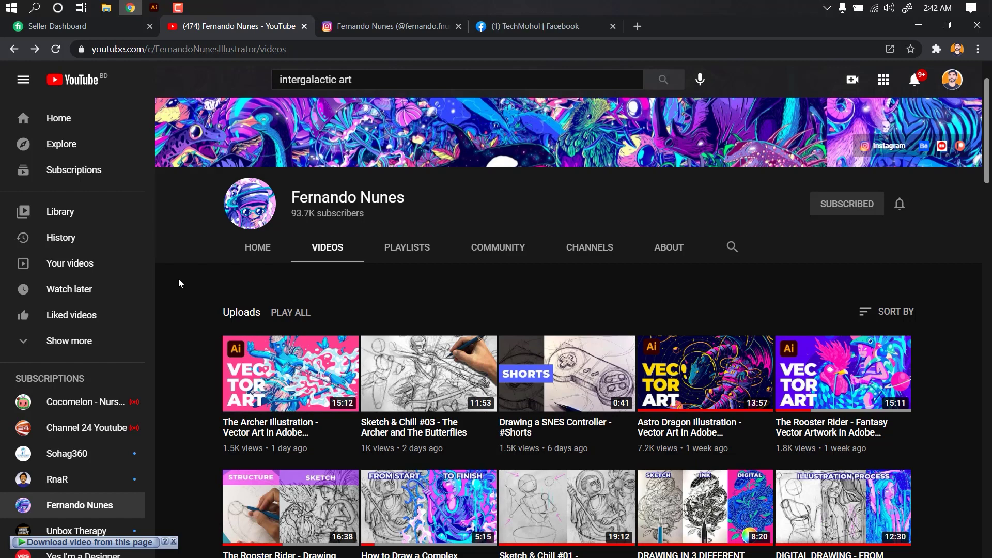
click(393, 29)
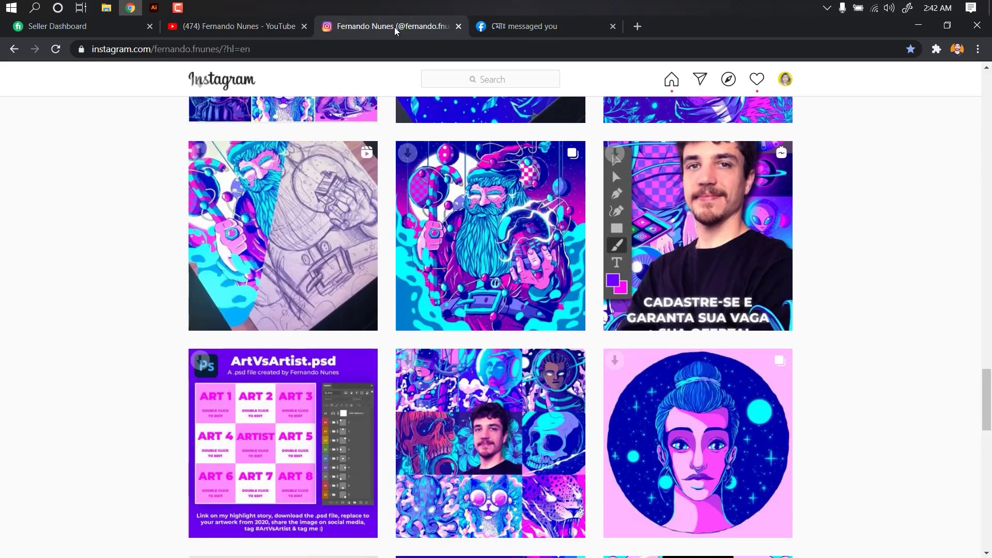
scroll(80, 280, up, 1)
scroll(80, 280, up, 4)
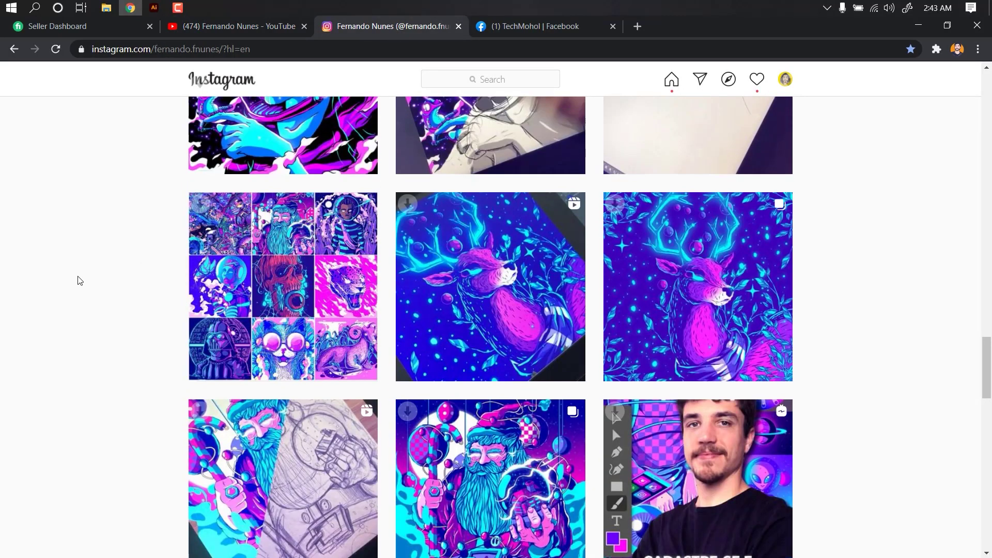
scroll(80, 280, up, 10)
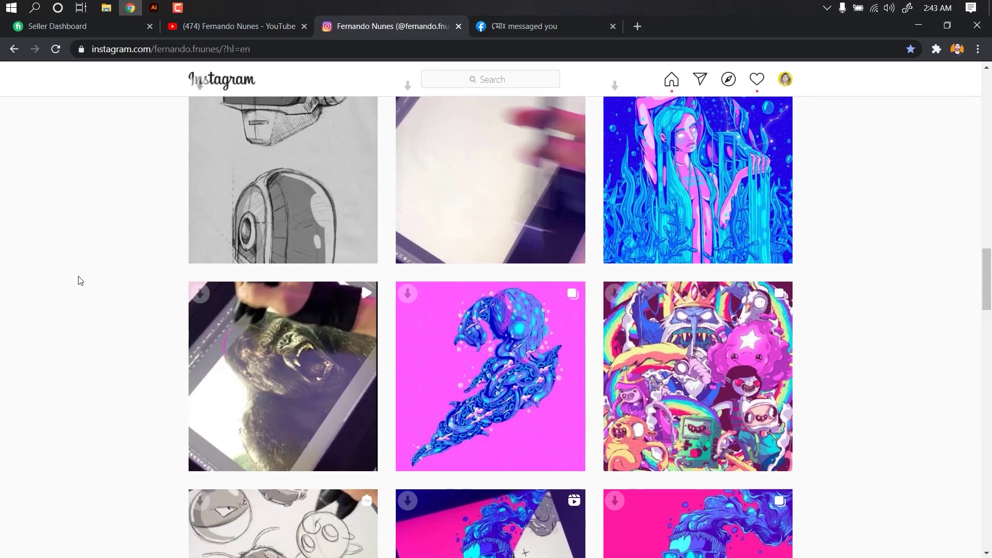
scroll(82, 259, up, 8)
scroll(82, 270, up, 8)
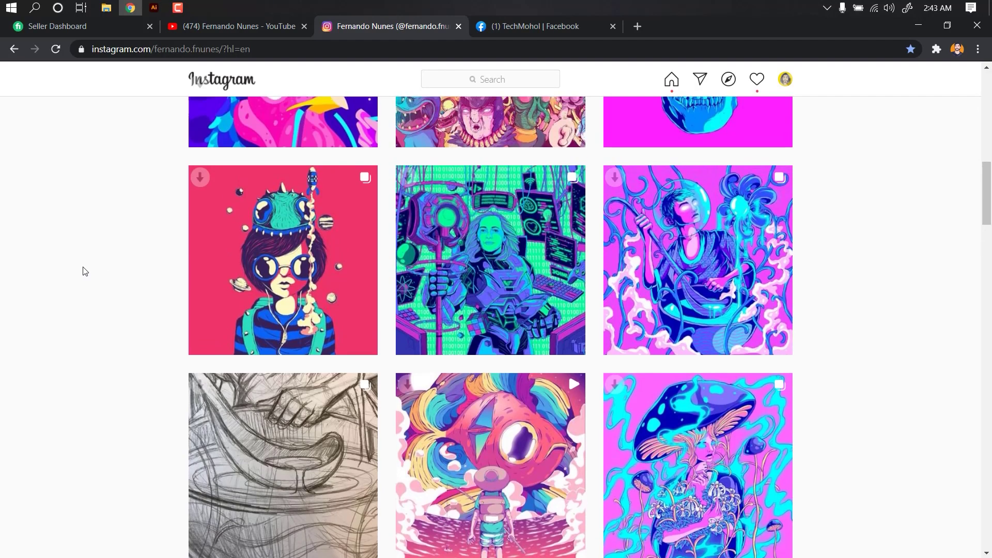
scroll(82, 270, up, 10)
scroll(84, 271, up, 6)
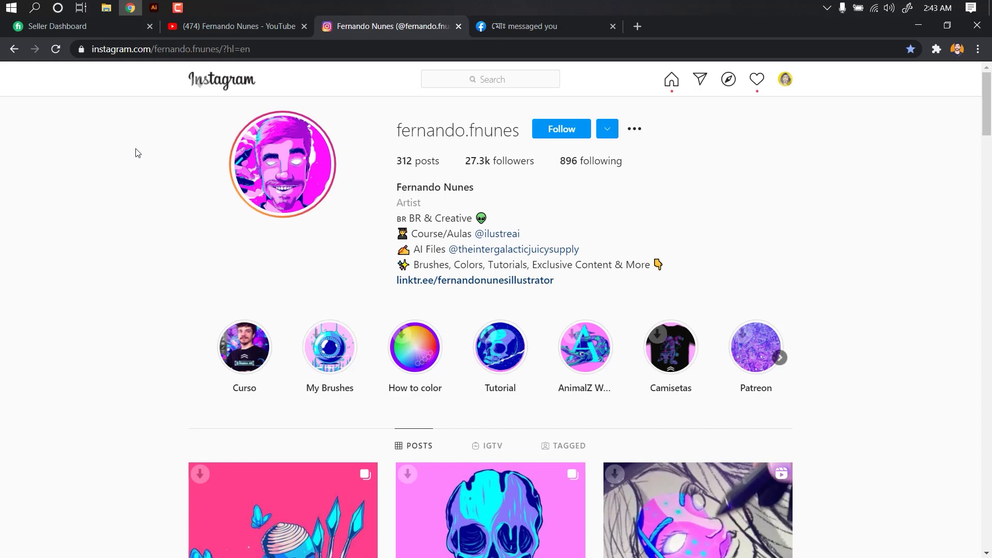
- Bring up the new Illustrator document, zoom to about 200%, and paint a diagonal wavy black Blob Brush stroke
click(178, 15)
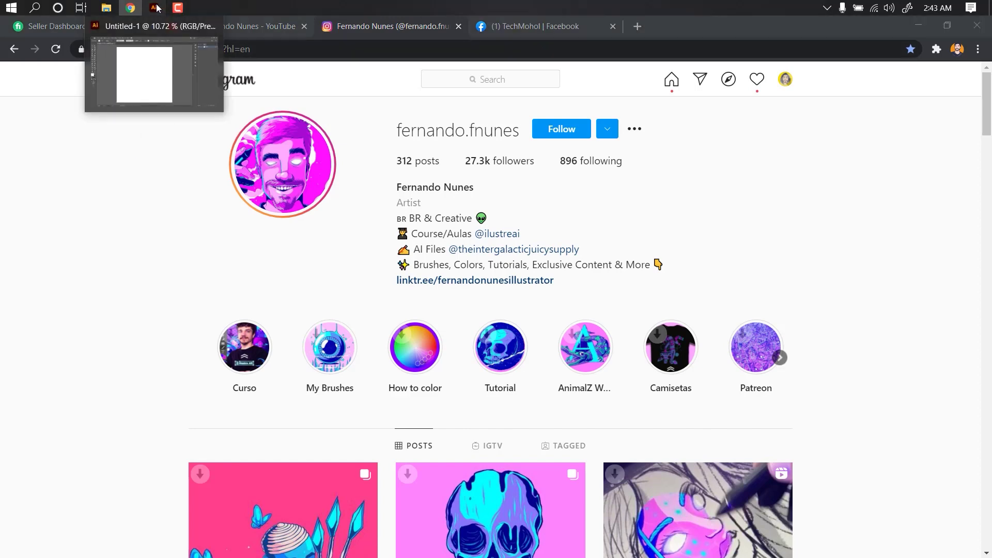
click(154, 7)
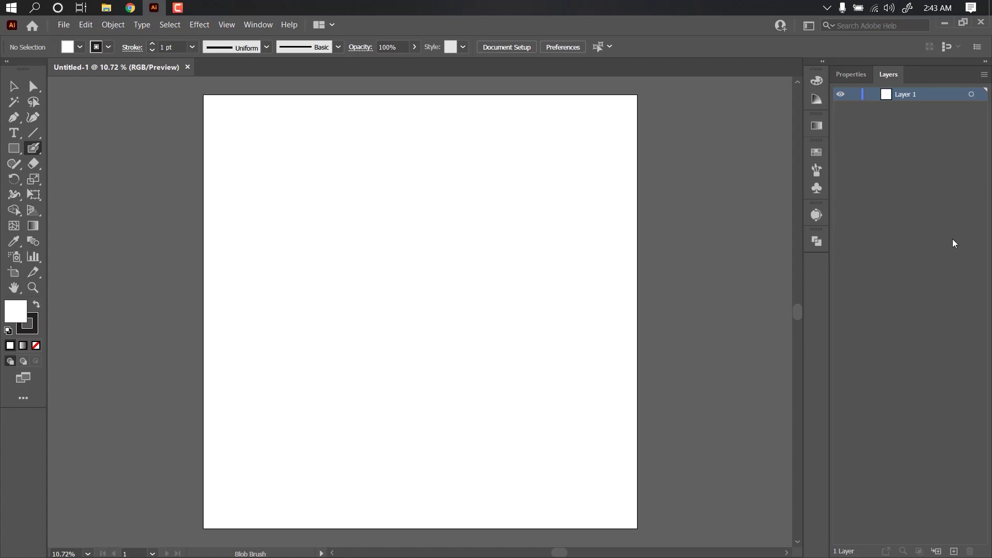
mouse_move(272, 265)
mouse_down()
mouse_move(295, 219)
mouse_move(499, 176)
mouse_move(243, 268)
mouse_up()
key(z)
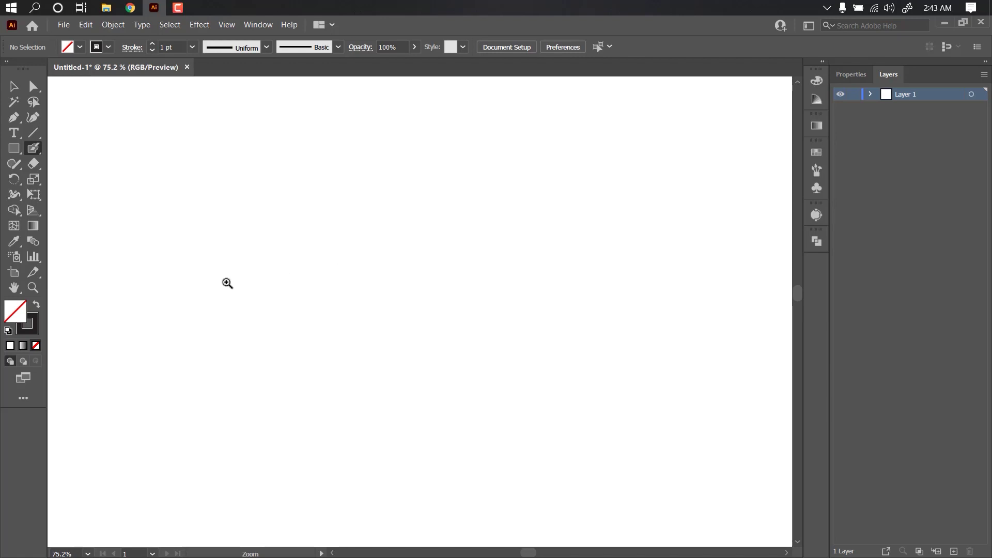
drag(370, 232, 283, 266)
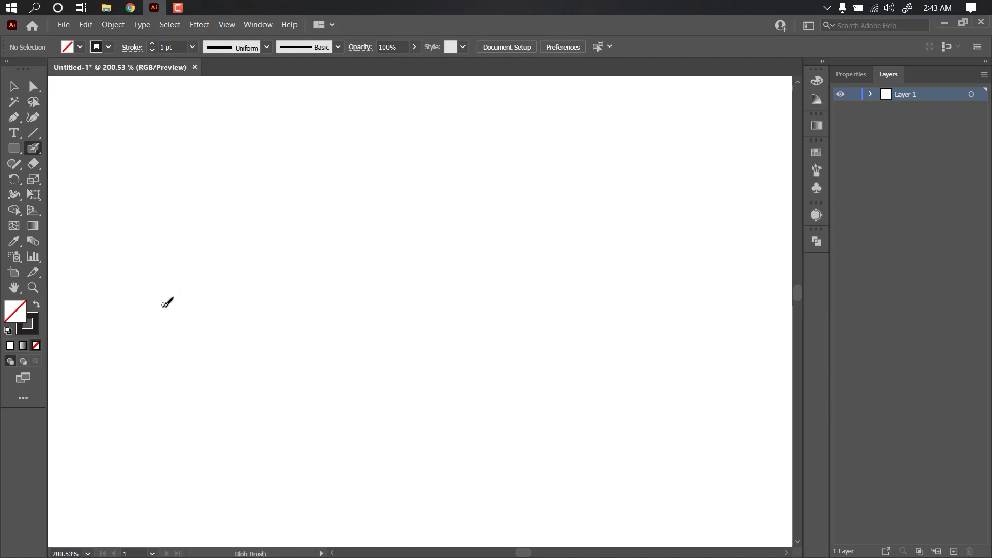
mouse_move(176, 316)
mouse_down()
mouse_move(280, 249)
mouse_move(483, 190)
mouse_up()
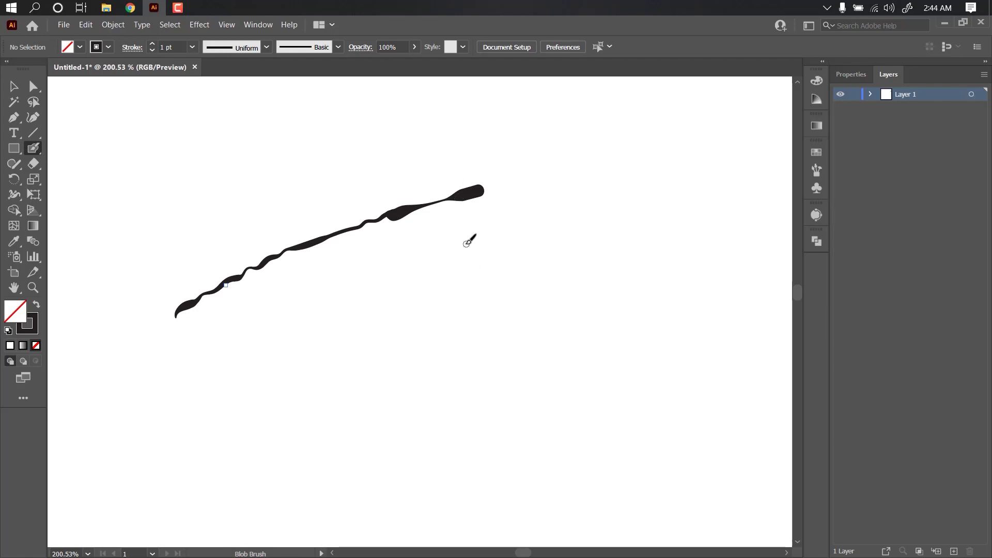
- Switch to the Paintbrush with the 3 pt. Oval brush, testing and undoing strokes
click(38, 149)
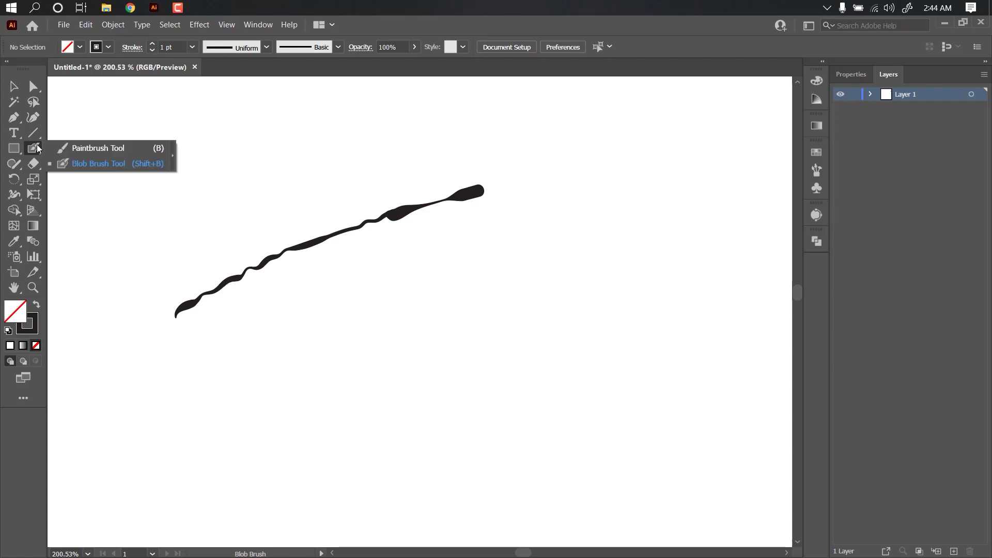
click(98, 149)
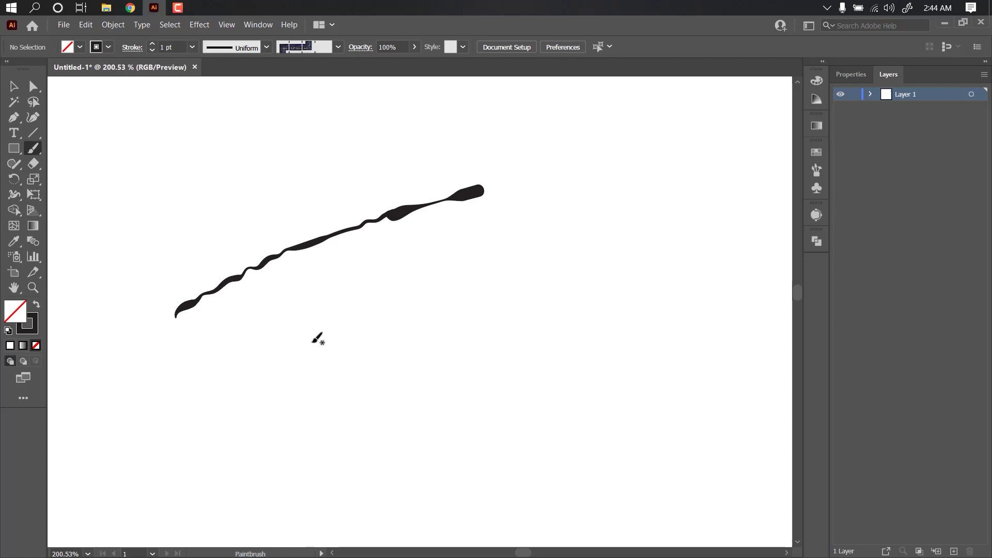
mouse_move(333, 369)
mouse_down()
mouse_move(327, 332)
mouse_move(547, 270)
mouse_up()
key(ctrl+z)
click(338, 47)
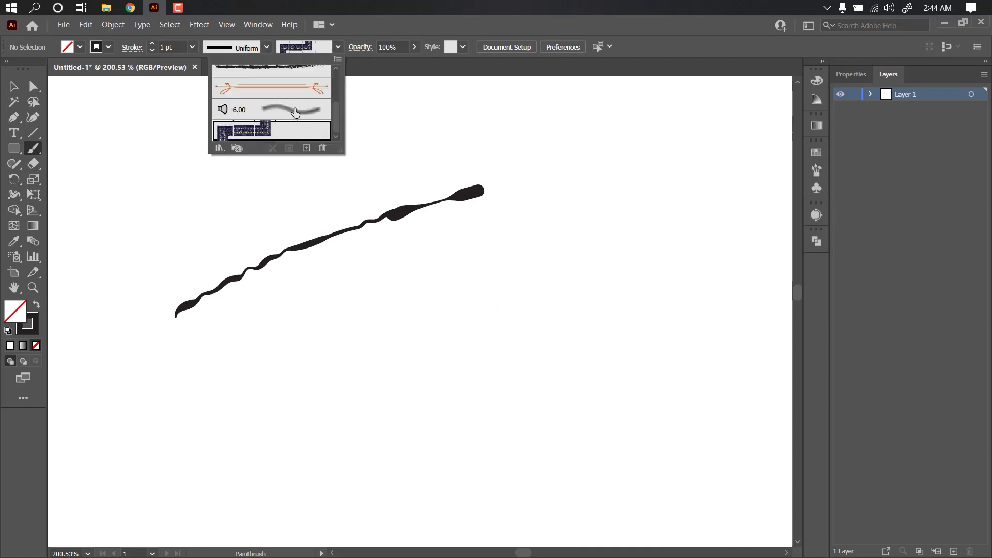
scroll(305, 109, up, 5)
click(264, 77)
click(402, 327)
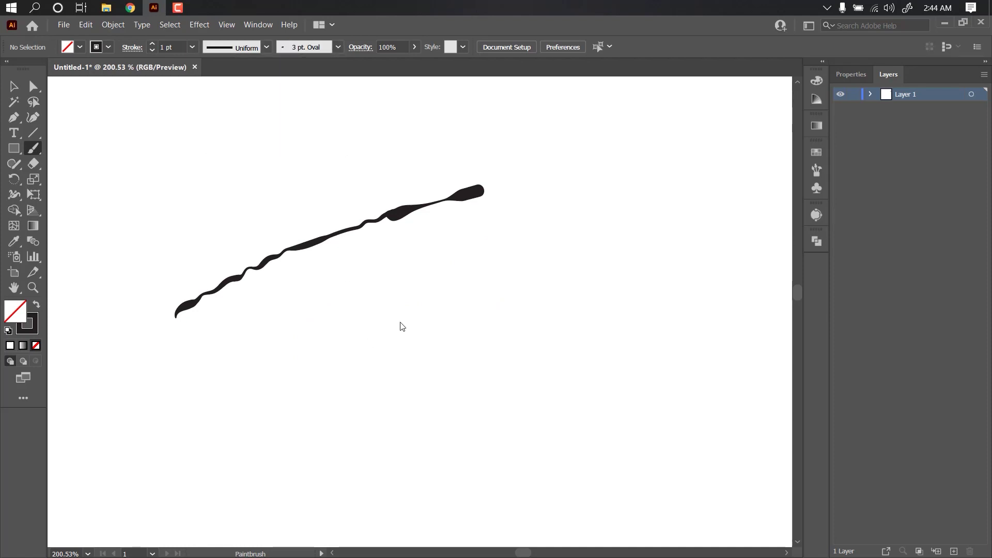
drag(334, 343, 542, 261)
key(ctrl+z)
- Load The Intergalactic Liquid Brushes - Updates library from the Irregular brush pack folder
click(816, 171)
click(658, 305)
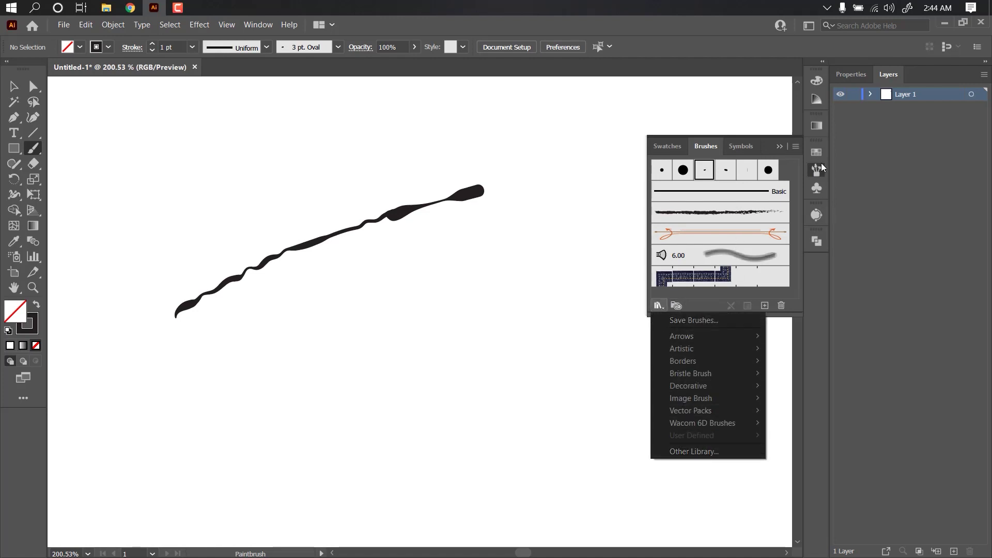
click(682, 451)
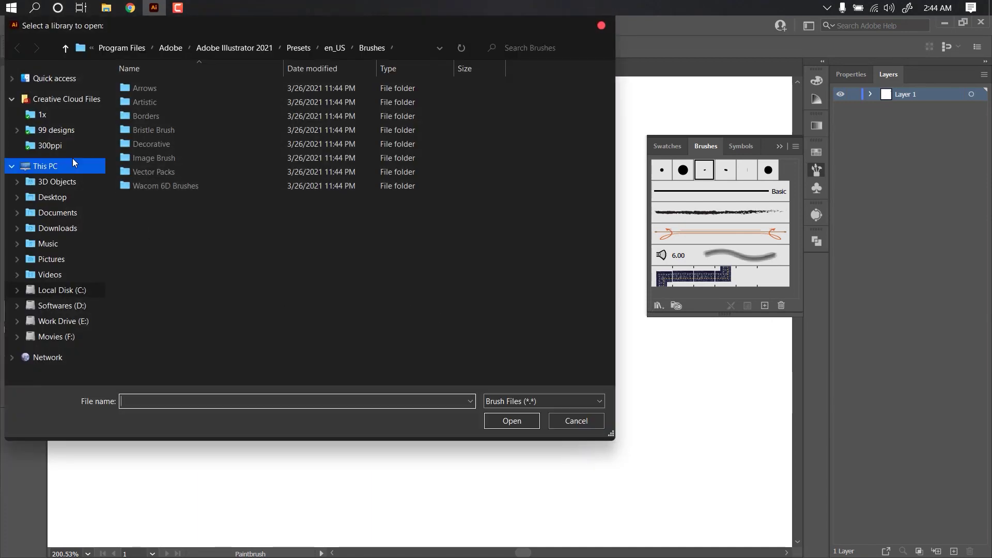
scroll(78, 185, up, 1)
scroll(78, 185, up, 2)
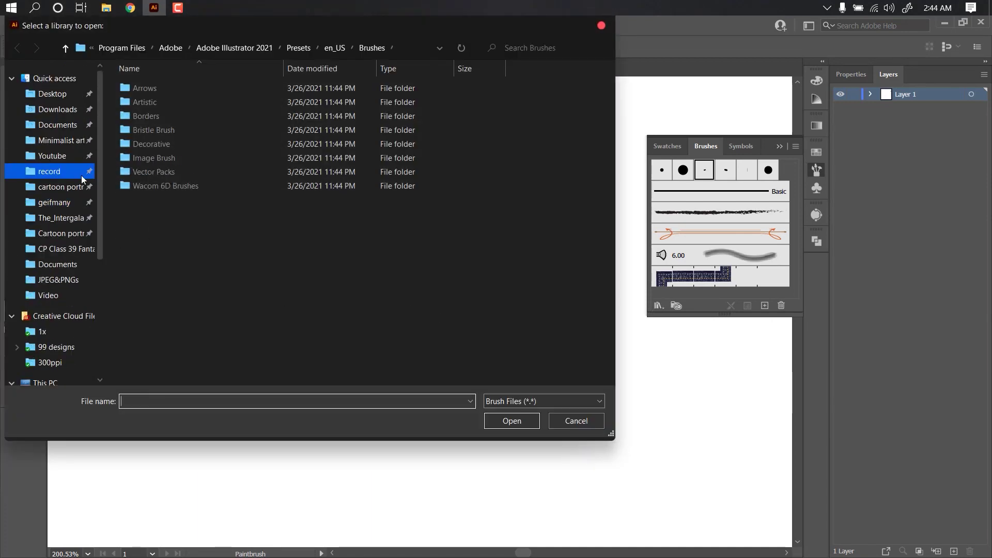
click(77, 233)
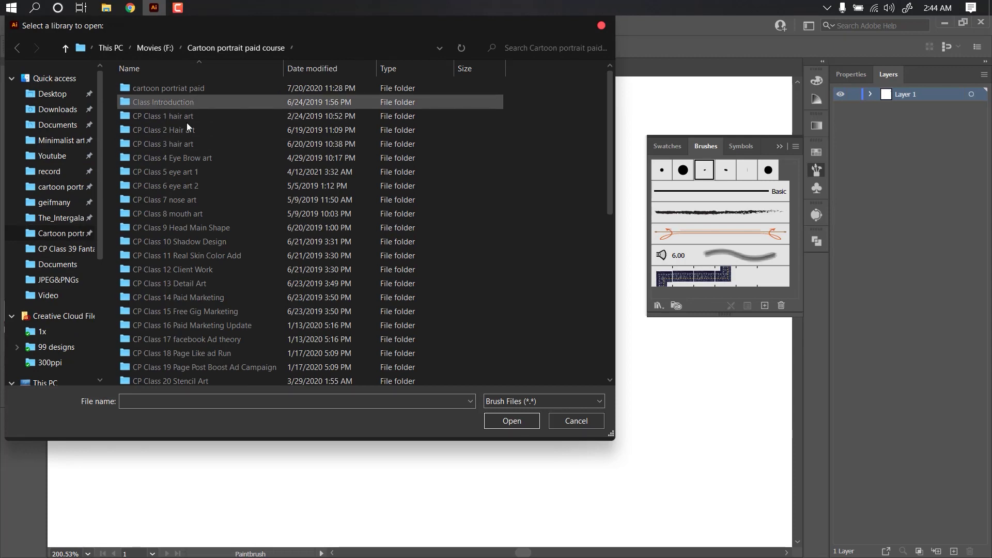
scroll(190, 263, down, 4)
scroll(194, 284, down, 4)
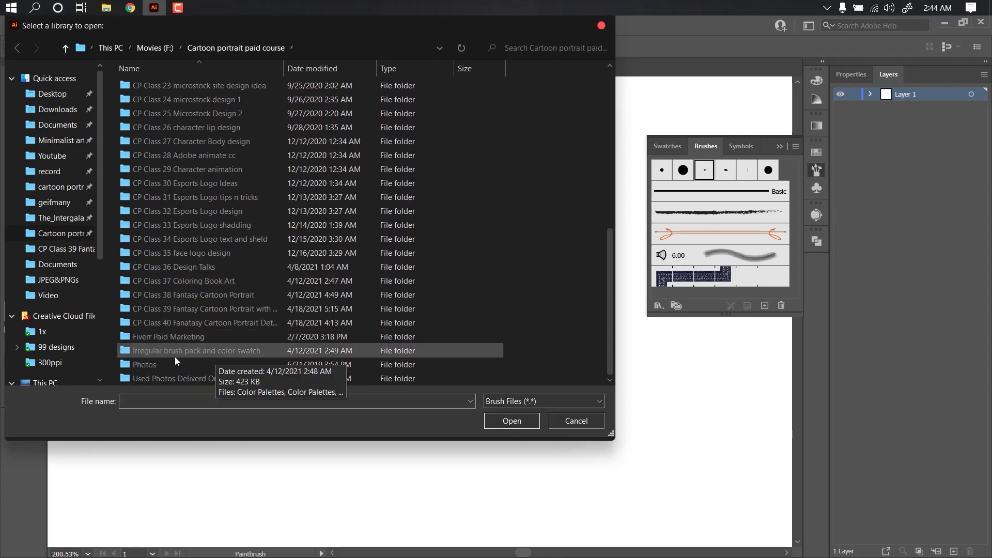
double_click(203, 352)
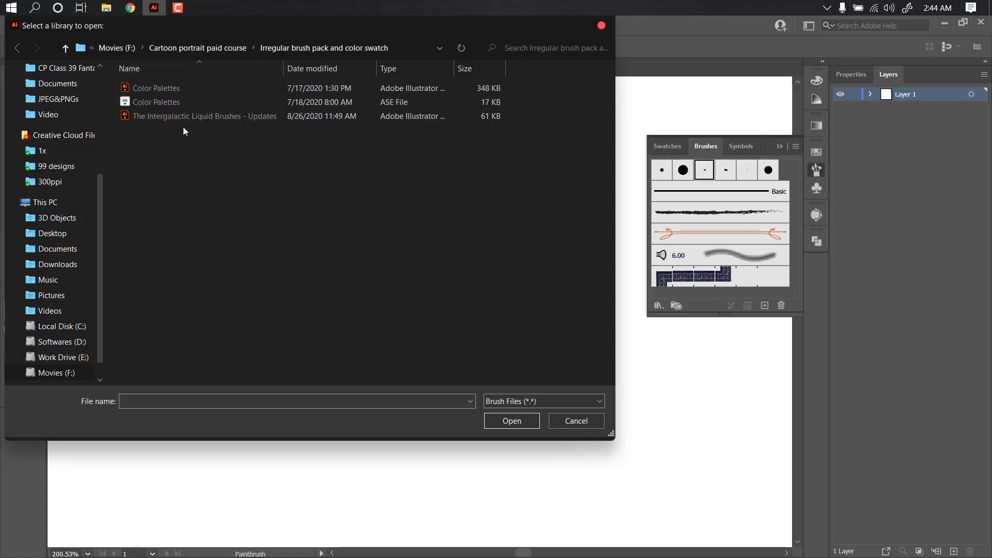
click(229, 119)
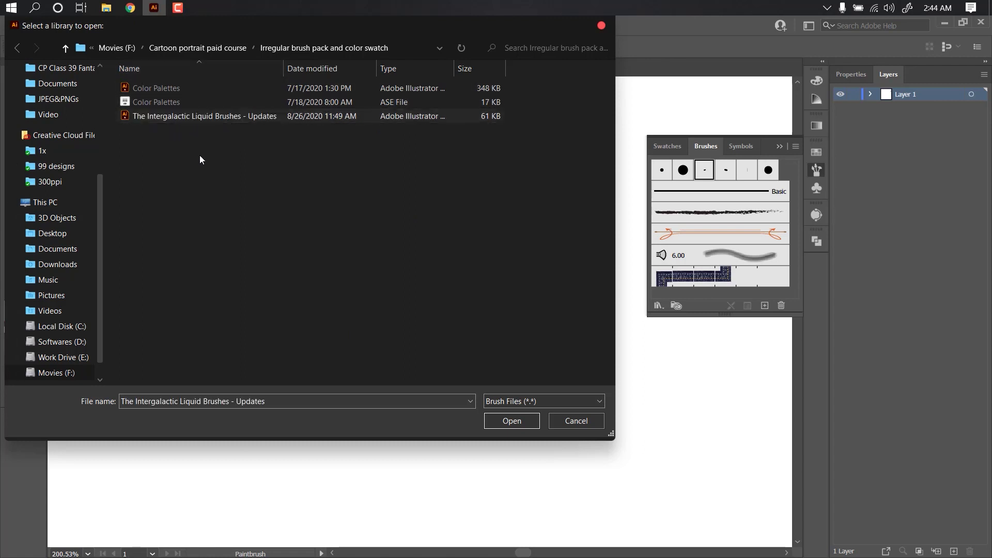
click(516, 422)
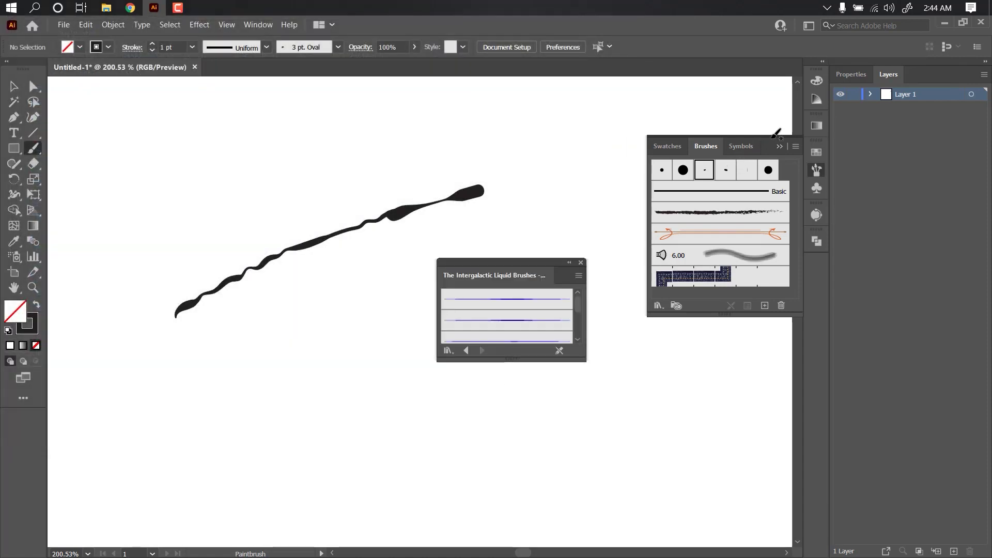
- Move and enlarge the liquid brush library panel, then test and undo the first brush
click(779, 146)
drag(538, 267, 692, 133)
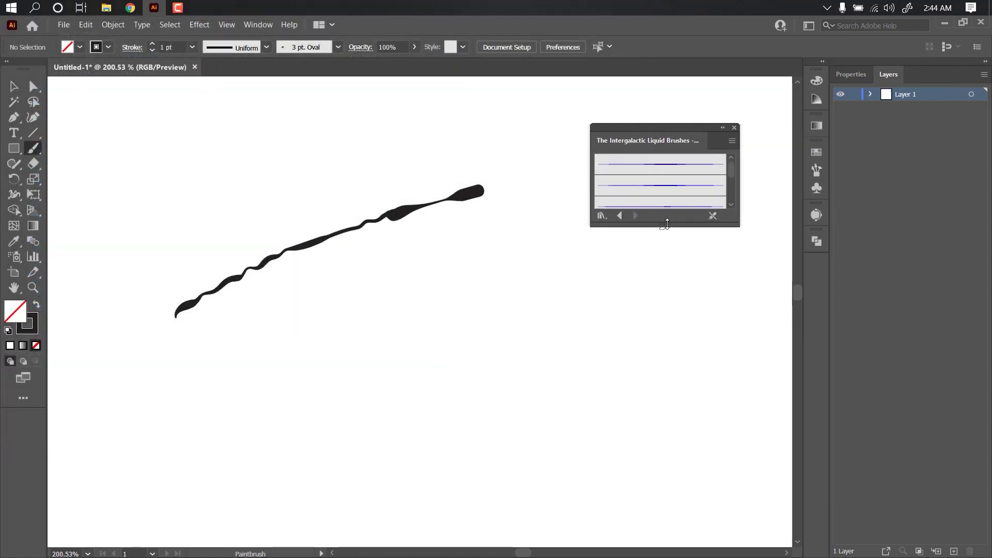
mouse_move(666, 226)
mouse_down()
mouse_move(699, 467)
mouse_move(692, 498)
mouse_up()
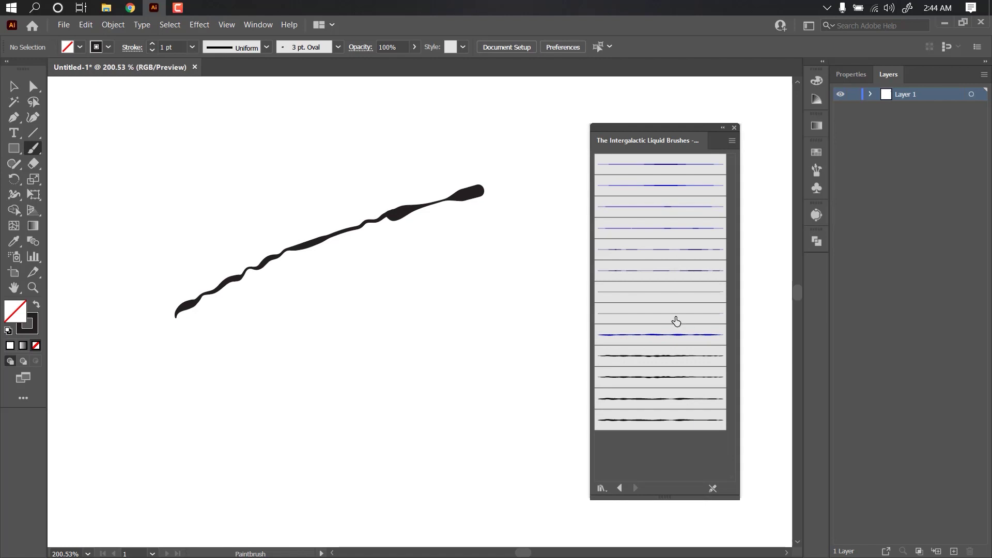
click(640, 166)
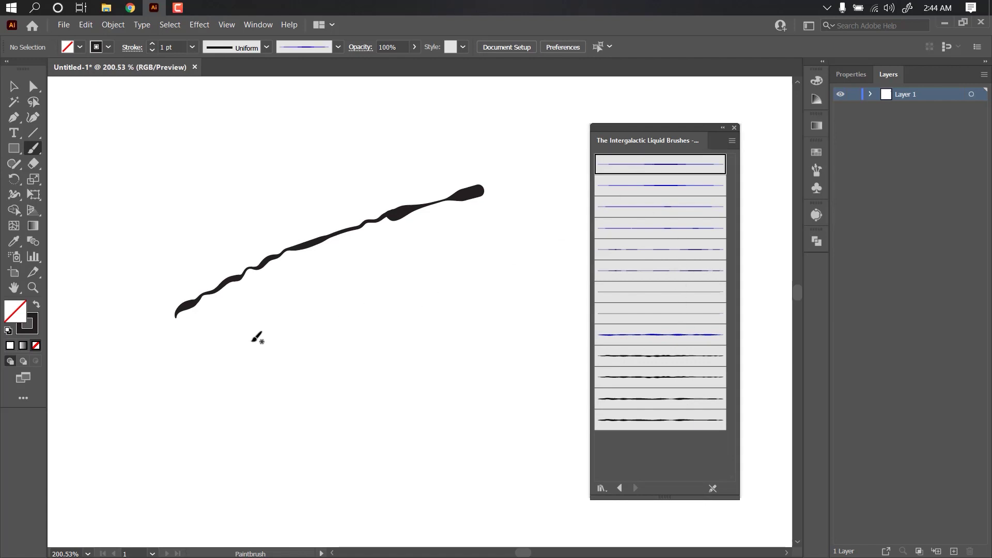
mouse_move(205, 379)
mouse_down()
mouse_move(207, 361)
mouse_move(345, 302)
mouse_move(387, 315)
mouse_up()
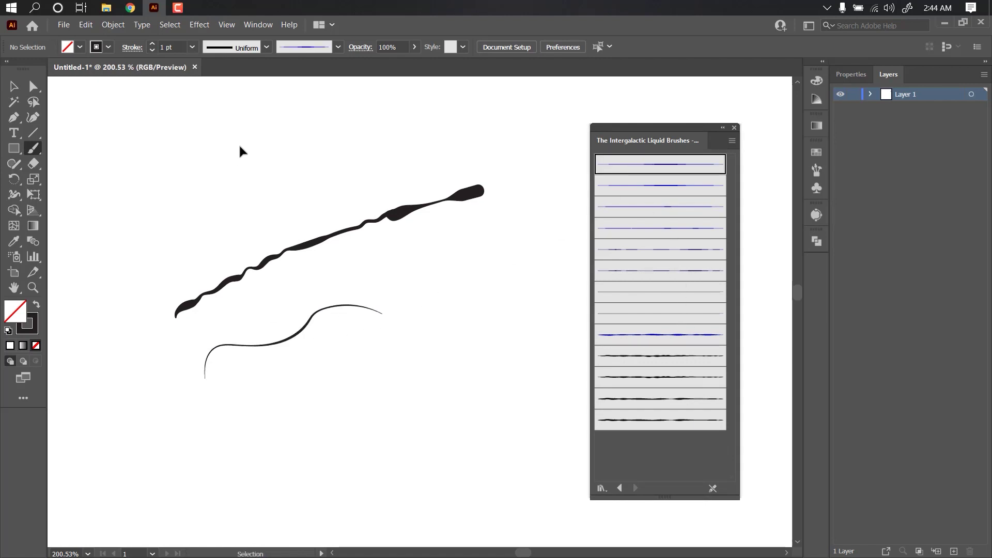
key(ctrl+z)
- Set stroke weight to 10 pt and paint test strokes with the first three liquid brushes
click(192, 47)
click(210, 231)
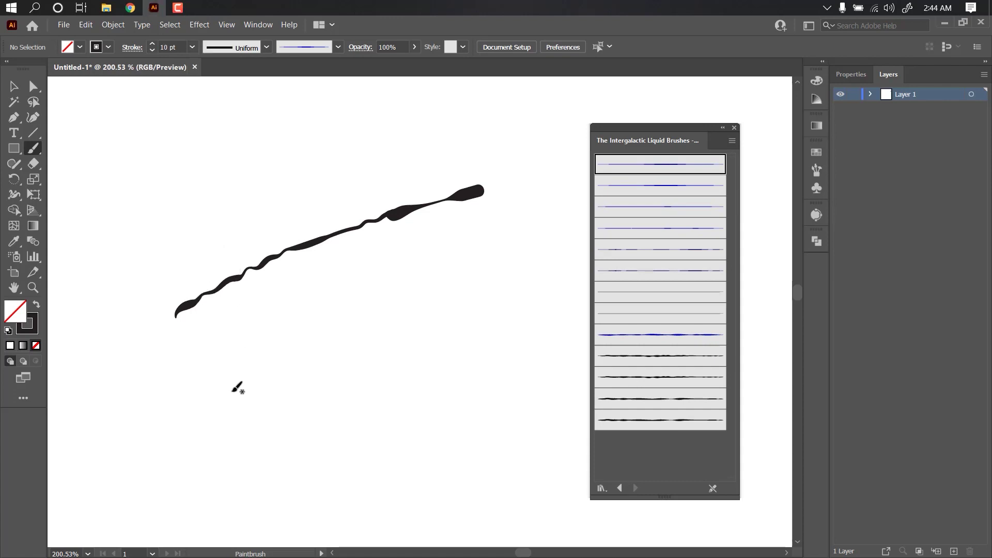
mouse_move(218, 396)
mouse_down()
mouse_move(235, 355)
mouse_move(375, 308)
mouse_up()
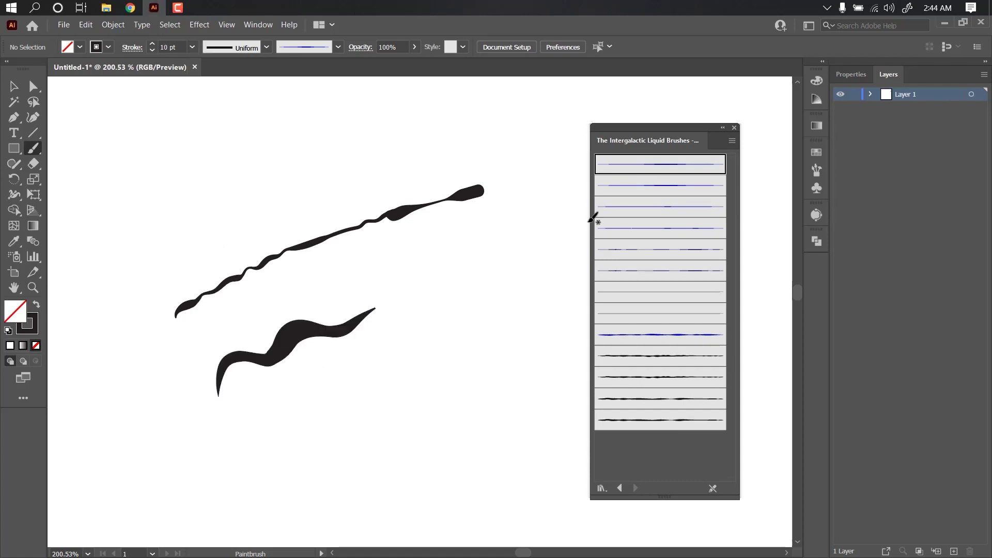
click(648, 186)
mouse_move(328, 408)
mouse_down()
mouse_move(357, 370)
mouse_move(431, 323)
mouse_up()
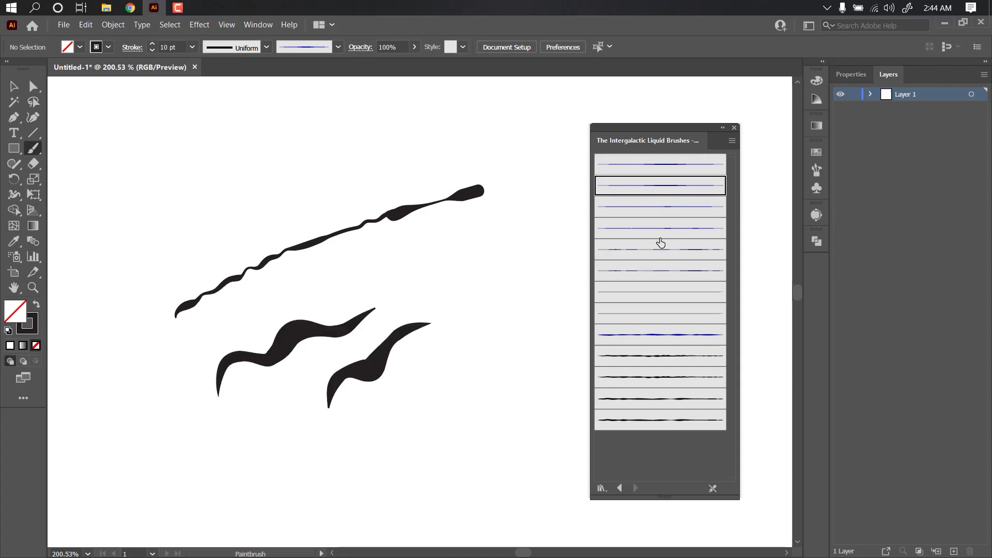
click(652, 212)
mouse_move(431, 383)
mouse_down()
mouse_move(446, 335)
mouse_move(507, 245)
mouse_up()
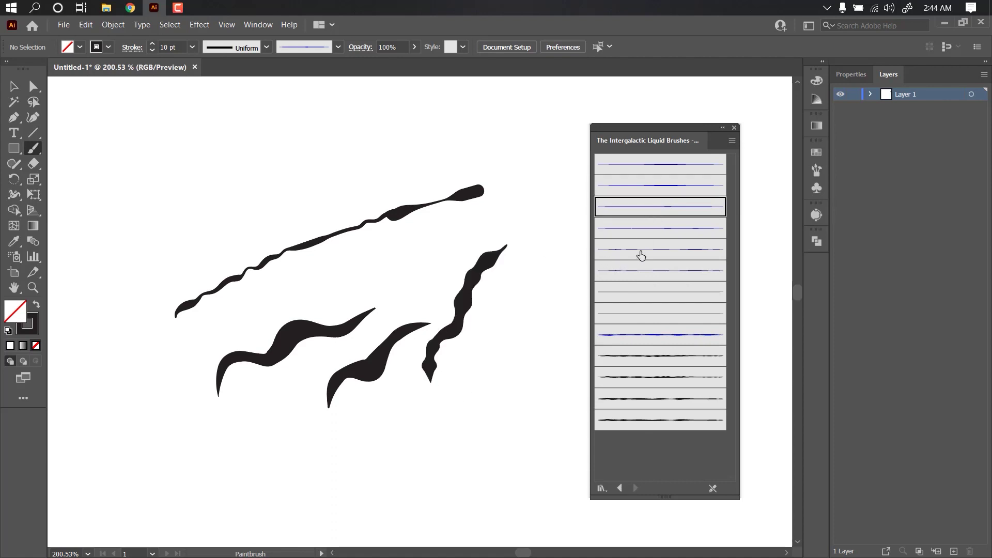
- Test the fifth, eleventh, twelfth and thirteenth liquid brushes, undoing three strokes afterward
click(654, 250)
mouse_move(192, 457)
mouse_down()
mouse_move(173, 376)
mouse_move(301, 287)
mouse_move(395, 268)
mouse_up()
click(661, 355)
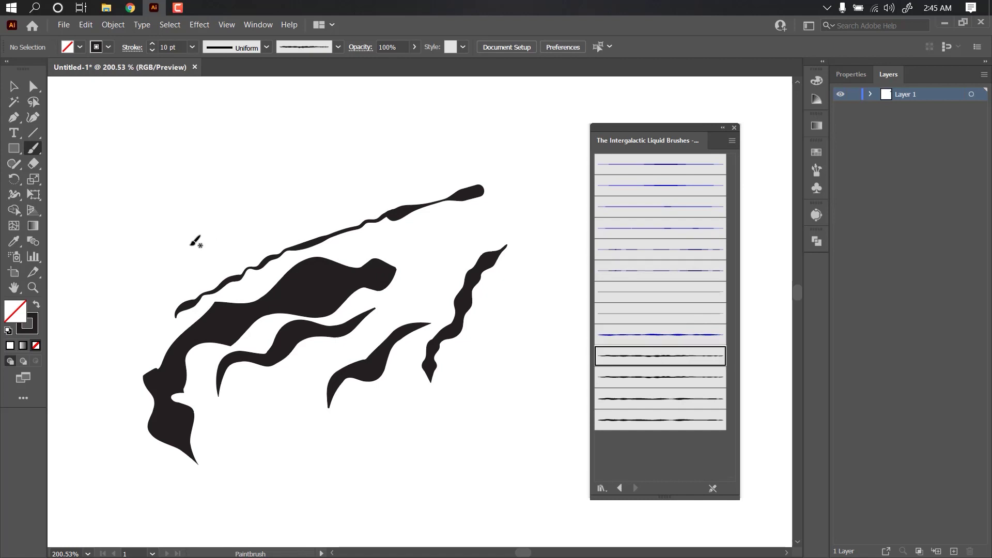
mouse_move(135, 254)
mouse_down()
mouse_move(484, 131)
mouse_move(504, 136)
mouse_up()
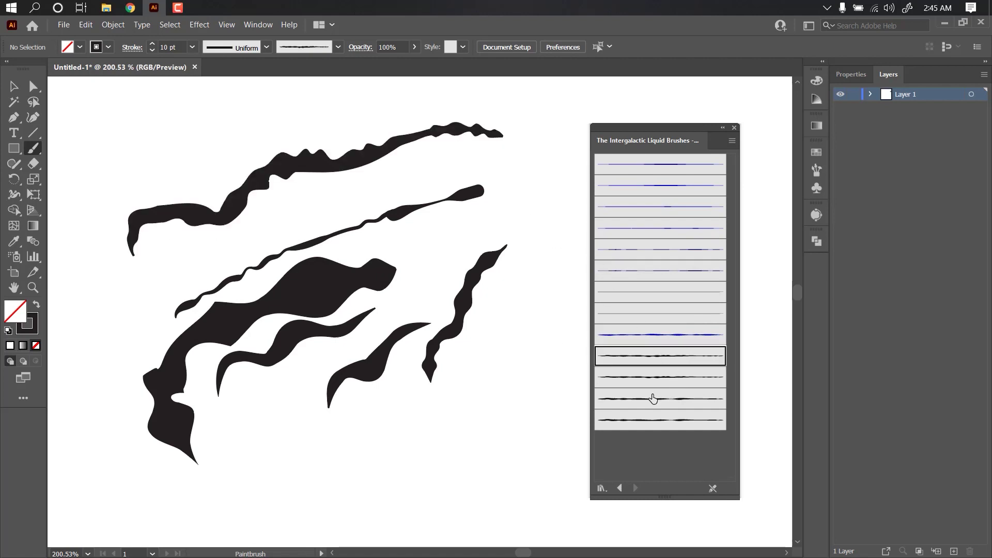
click(659, 377)
mouse_move(437, 463)
mouse_down()
mouse_move(478, 433)
mouse_move(553, 185)
mouse_up()
click(656, 401)
mouse_move(163, 506)
mouse_down()
mouse_move(122, 426)
mouse_move(111, 281)
mouse_move(171, 158)
mouse_up()
key(ctrl+z)
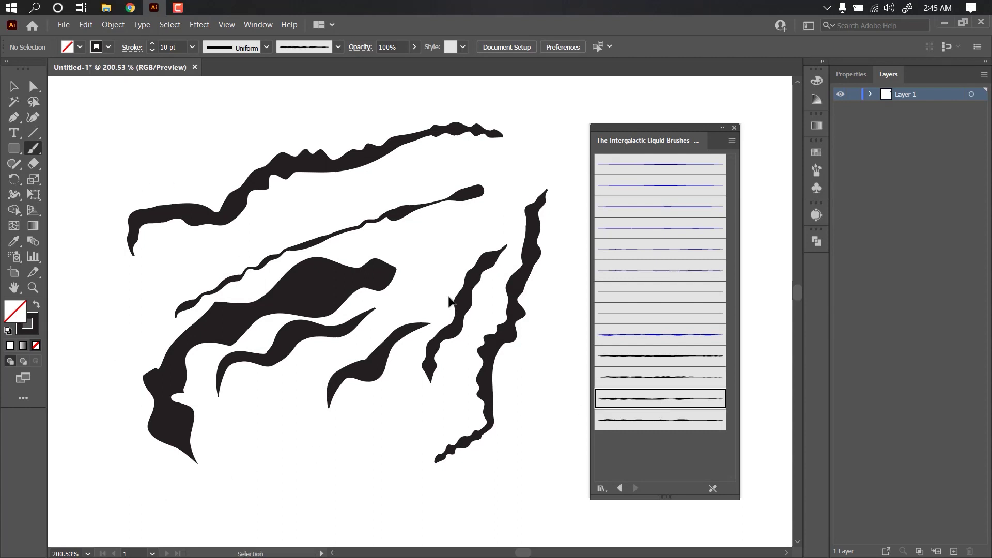
key(ctrl+z)
key(ctrl+z)
key(ctrl+z)
key(ctrl+z)
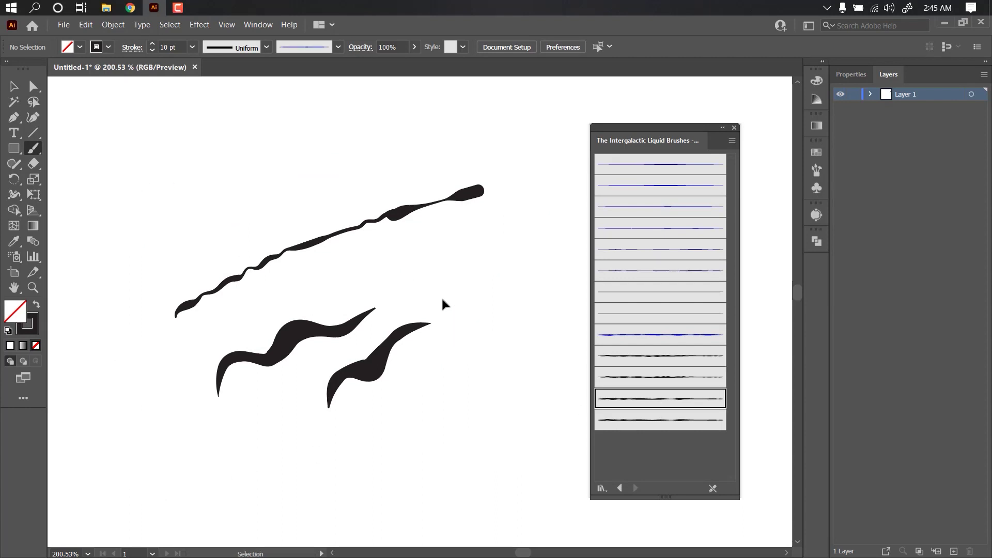
key(ctrl+z)
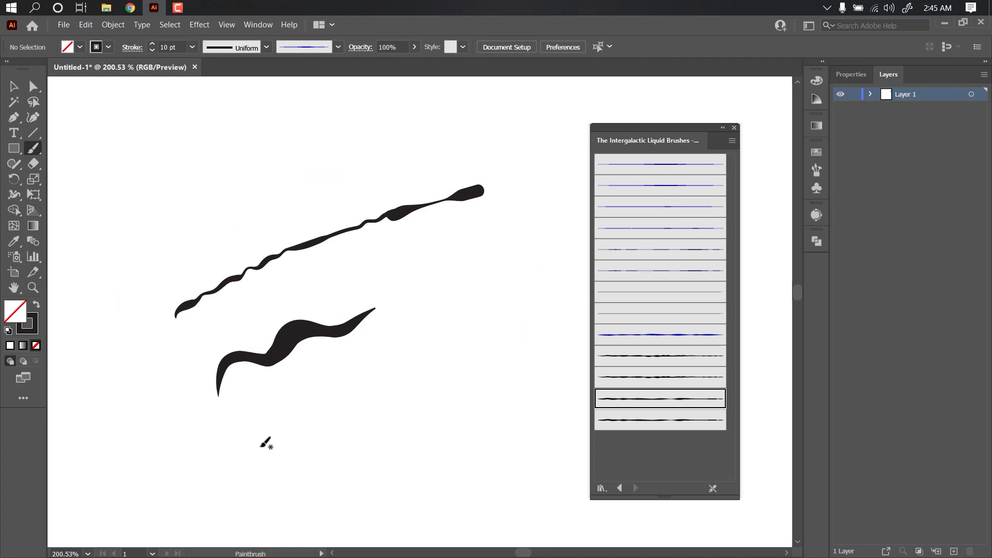
- Try more test strokes with the Blob Brush and other liquid brushes
key(shift+b)
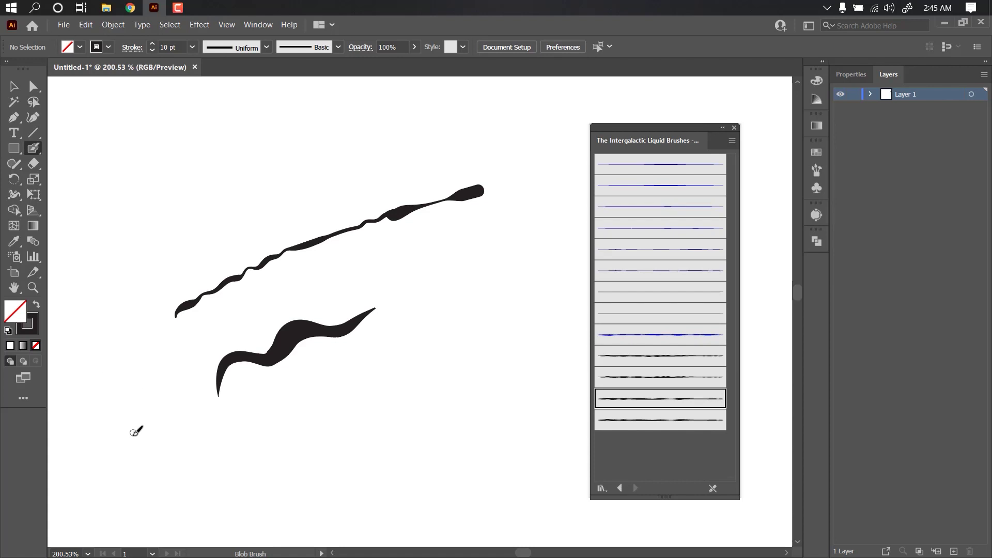
drag(131, 441, 246, 166)
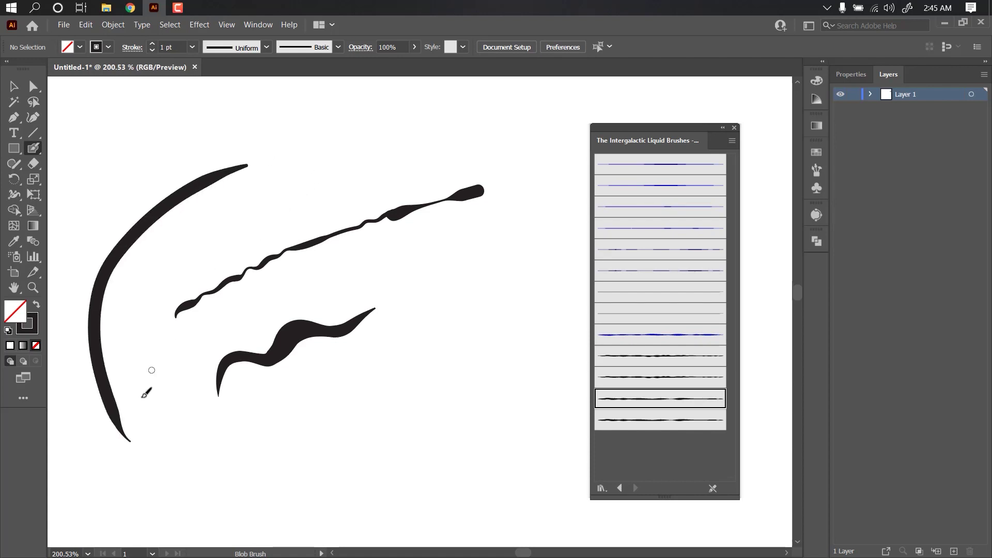
key(ctrl+z)
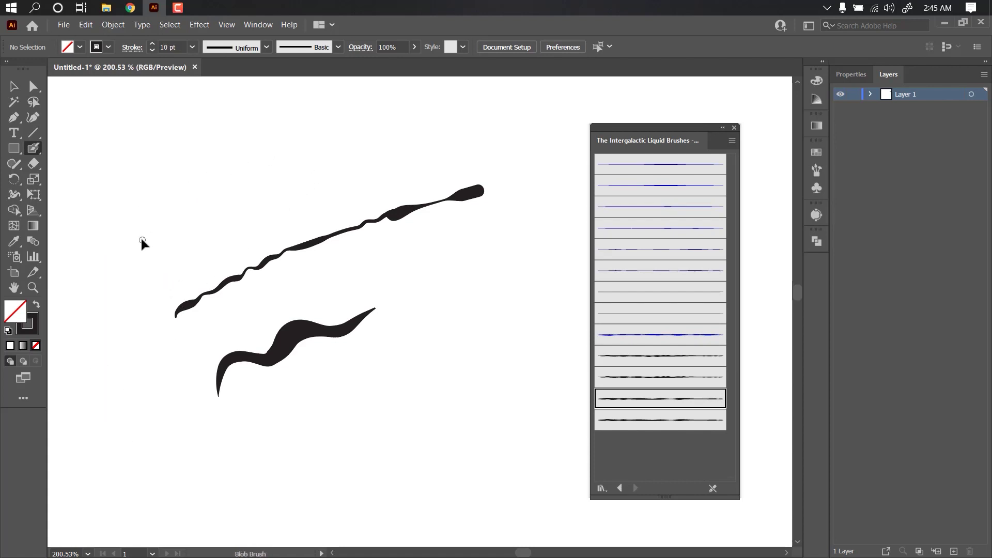
click(658, 376)
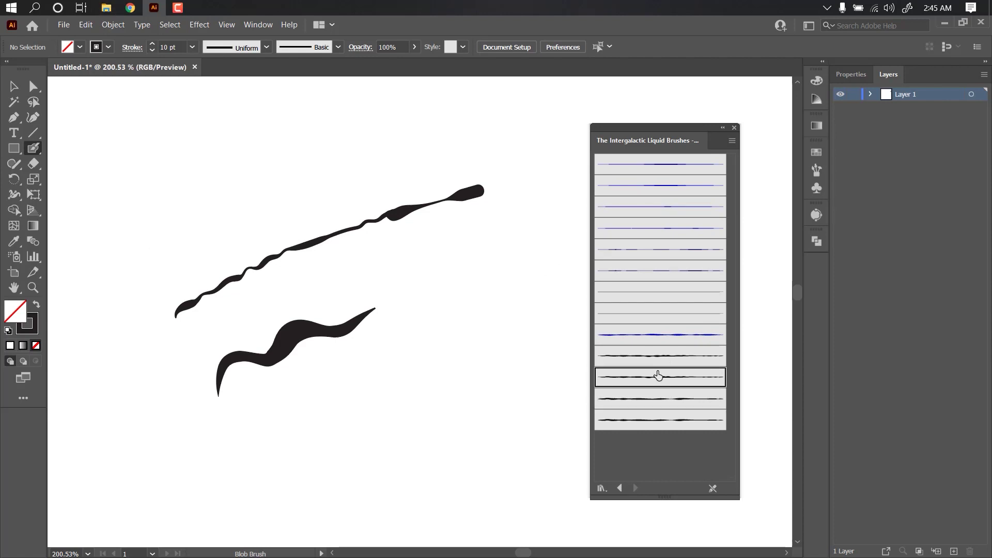
drag(394, 403, 502, 274)
drag(33, 148, 96, 146)
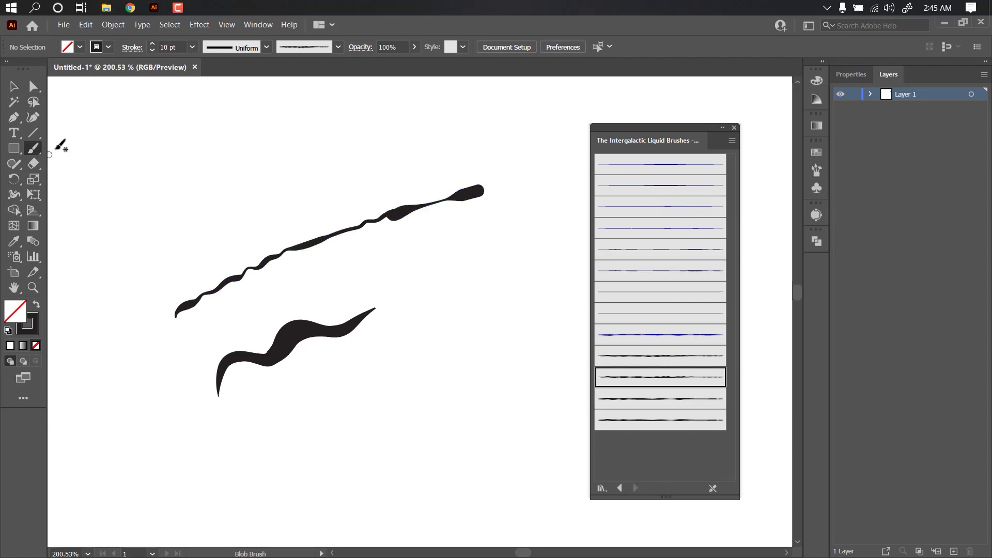
click(650, 399)
drag(372, 405, 535, 231)
- Select and delete all test strokes, then load the Paintbrush with the second liquid brush
key(v)
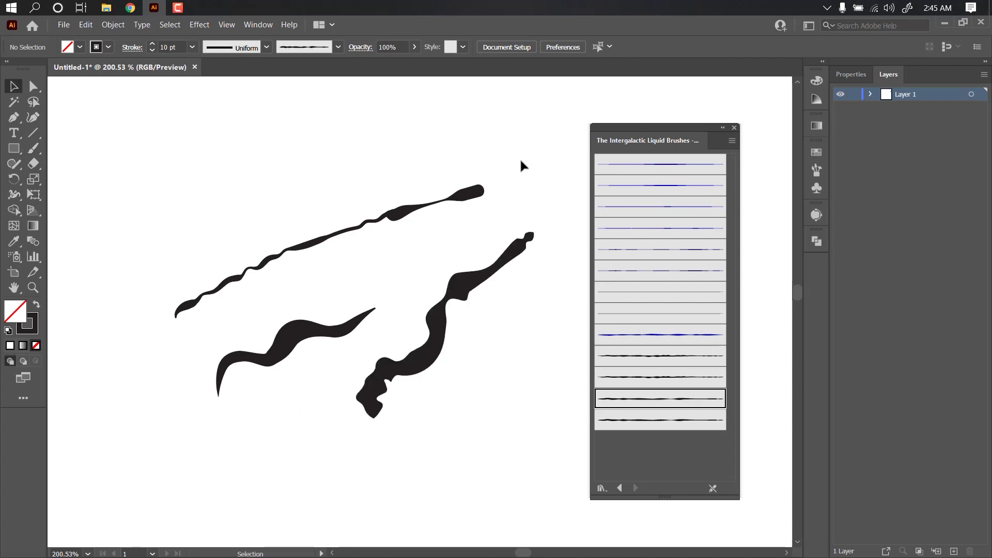
drag(521, 156, 146, 443)
key(Delete)
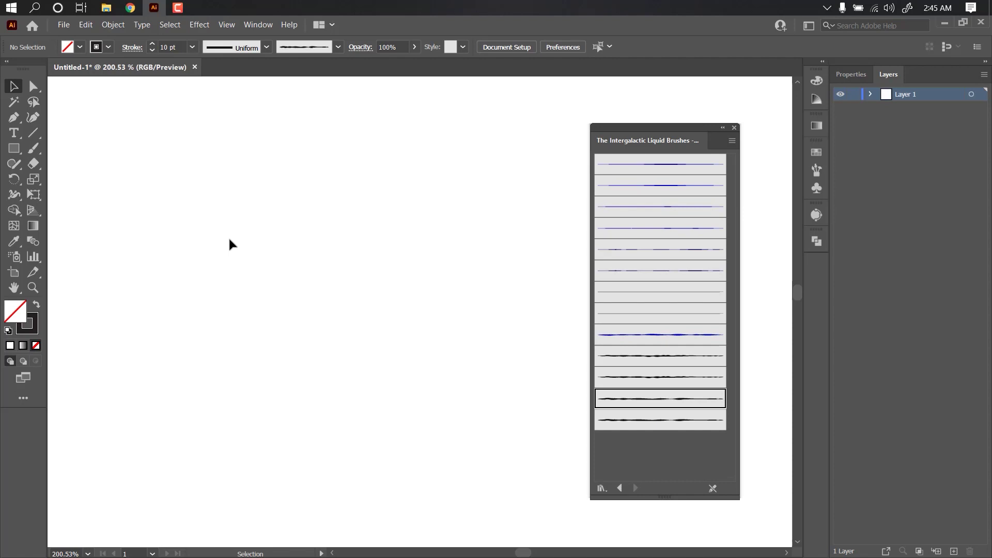
click(33, 148)
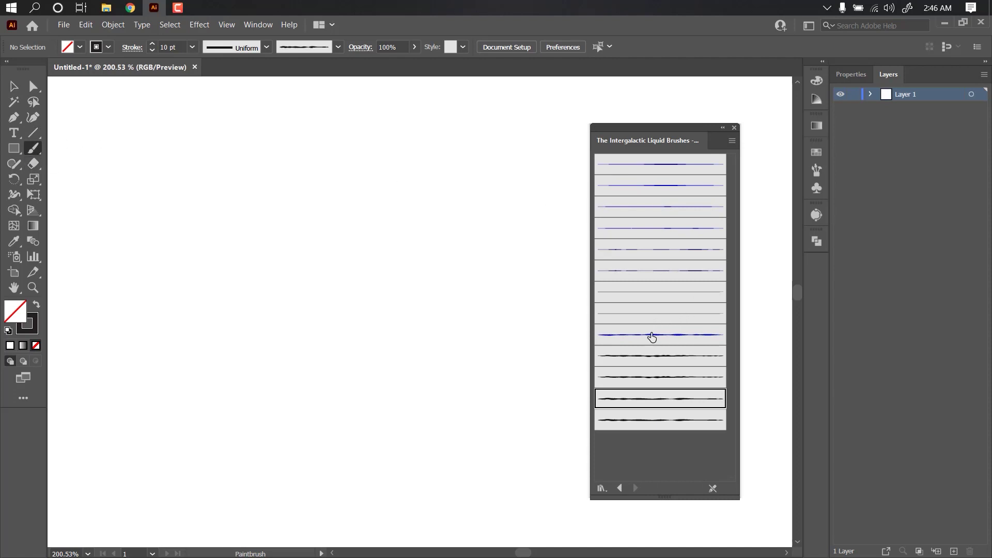
click(650, 190)
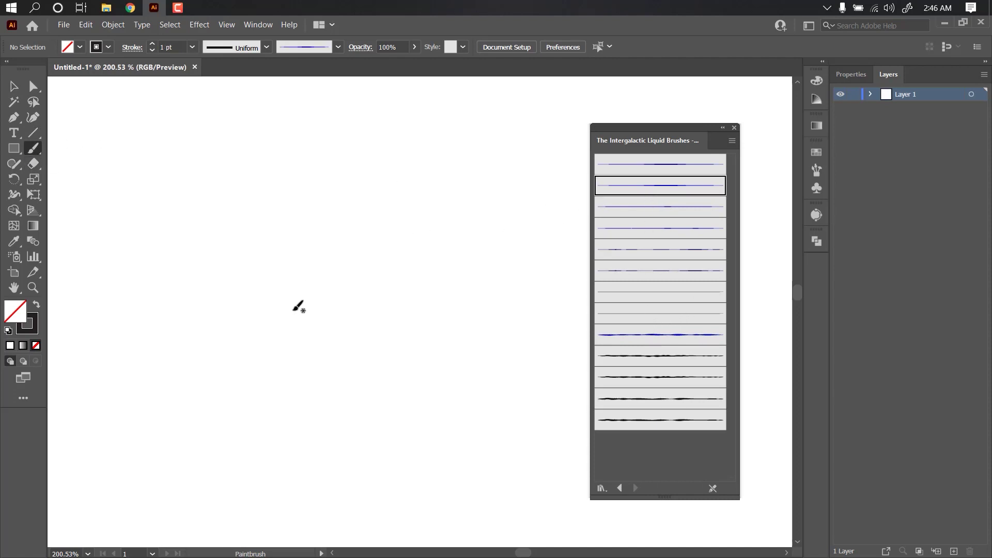
- Set the Paintbrush to 5 pt with the third liquid brush, testing and undoing strokes
drag(241, 320, 413, 215)
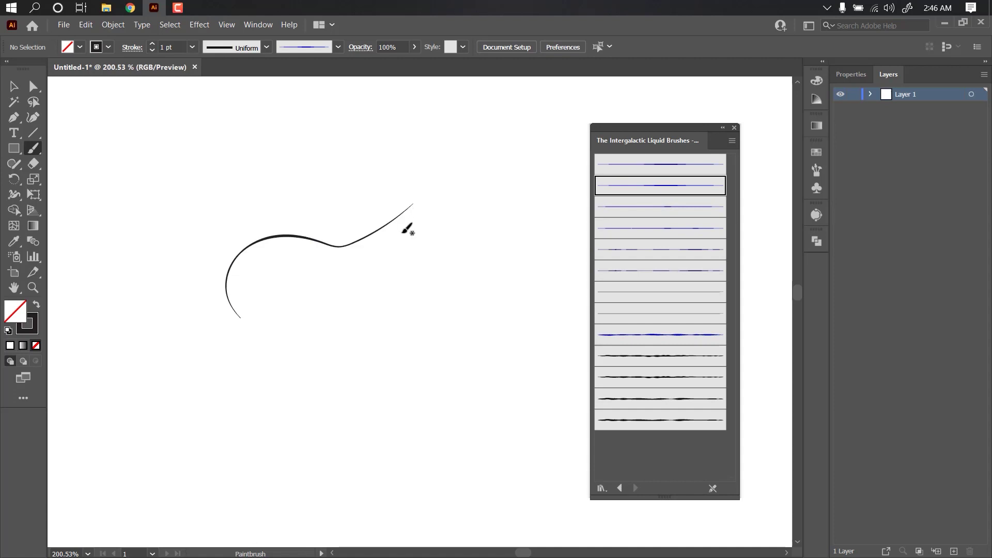
key(ctrl+z)
click(192, 47)
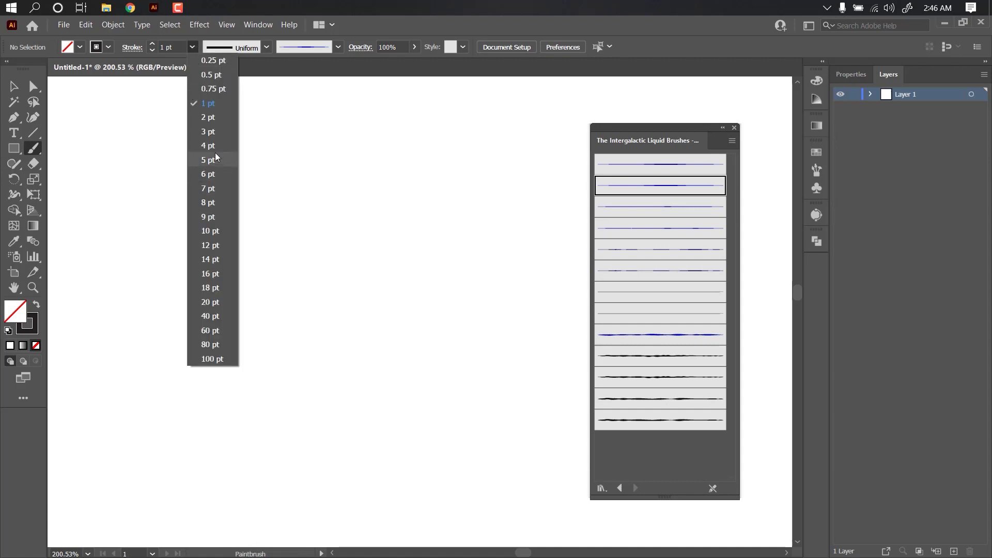
click(204, 158)
click(611, 208)
drag(222, 356, 387, 243)
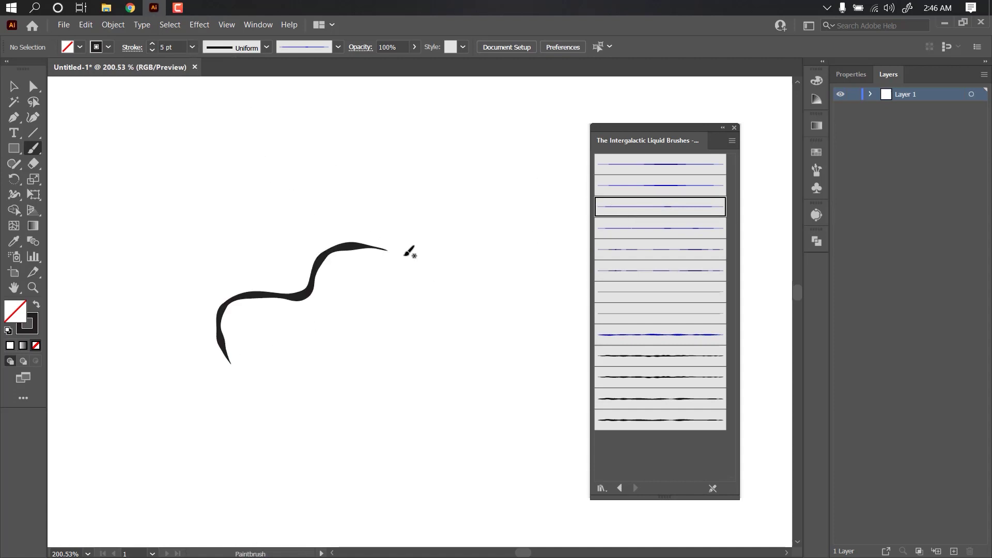
key(ctrl+z)
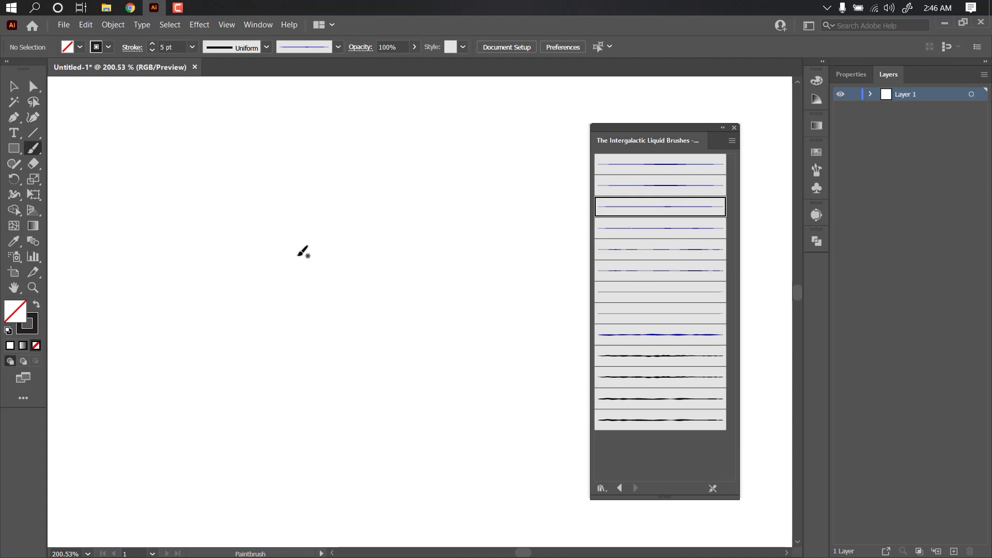
- Brush the bean outline's top arc, left side and lower right with the liquid brush
drag(353, 228, 257, 219)
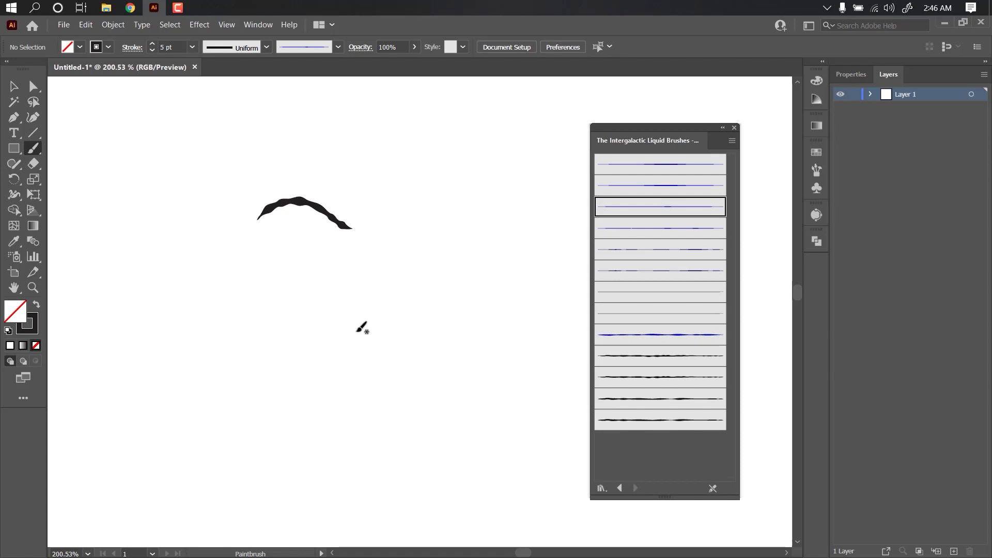
mouse_move(354, 331)
mouse_down()
mouse_move(258, 270)
mouse_move(341, 216)
mouse_up()
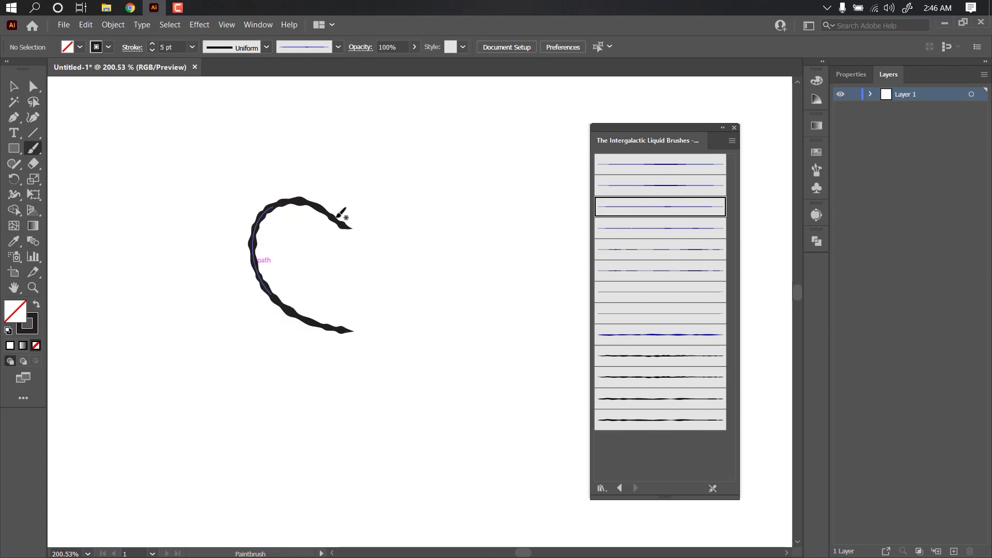
drag(346, 225, 445, 207)
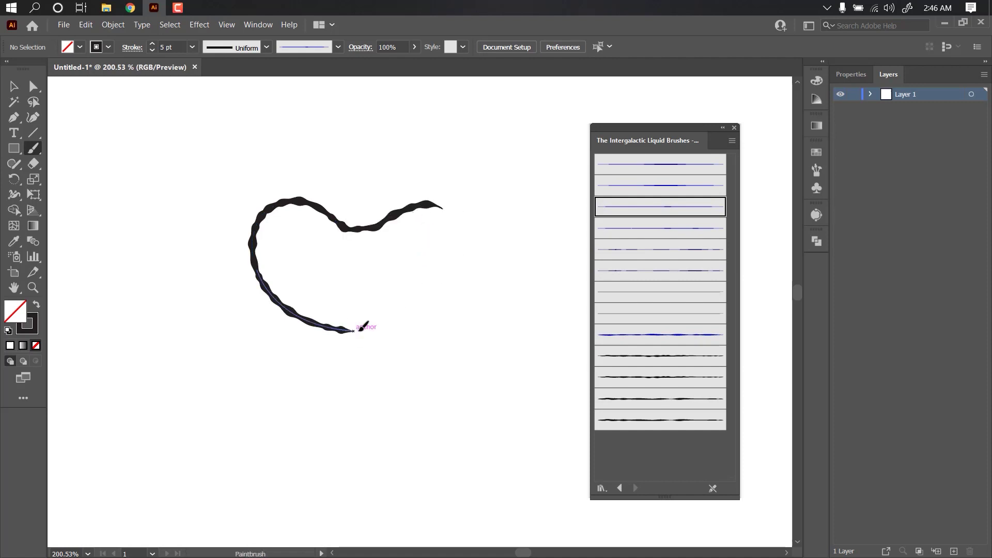
drag(360, 329, 423, 275)
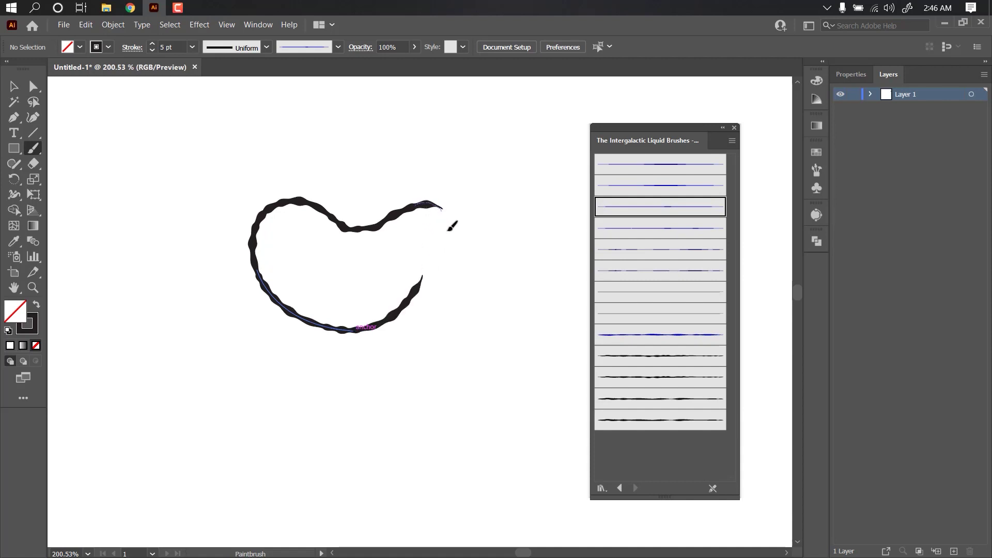
mouse_move(443, 209)
mouse_down()
mouse_move(436, 284)
mouse_move(416, 312)
mouse_up()
- Undo the stray right-side strokes and redraw the right side as one stroke closing the outline
key(ctrl+z)
key(ctrl+z)
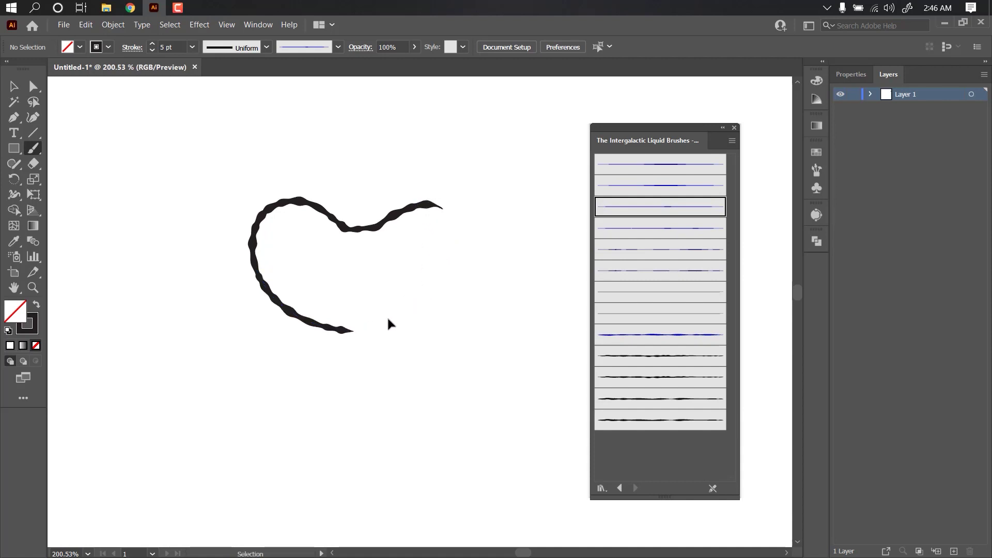
drag(341, 330, 356, 328)
mouse_move(416, 202)
mouse_down()
mouse_move(456, 235)
mouse_move(436, 293)
mouse_up()
key(ctrl+z)
key(ctrl+z)
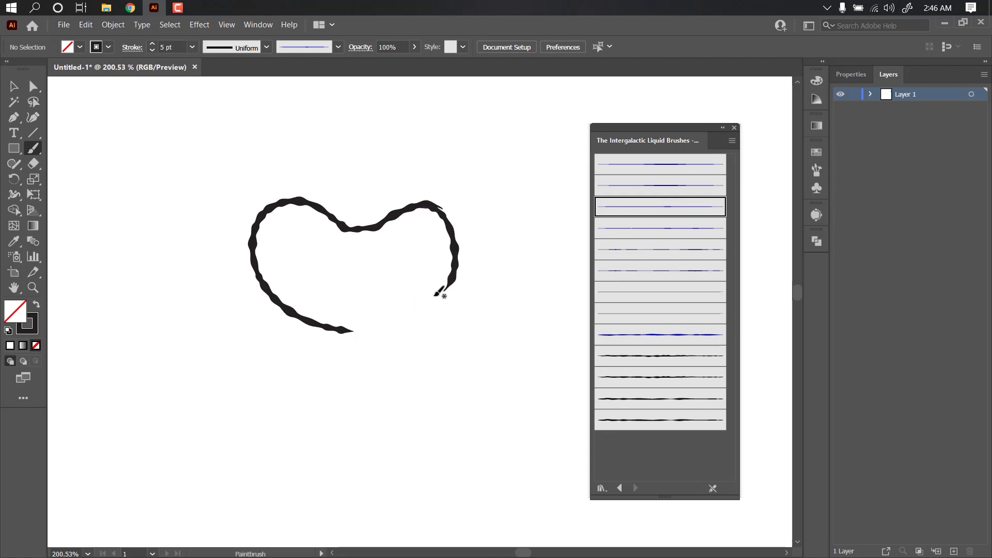
key(ctrl+z)
mouse_move(437, 205)
mouse_down()
mouse_move(445, 294)
mouse_move(330, 326)
mouse_up()
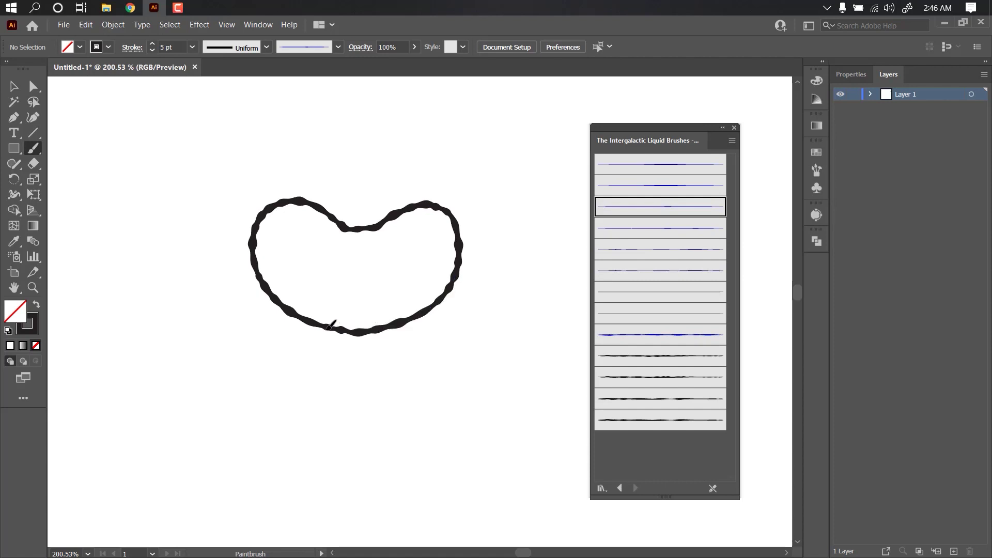
key(v)
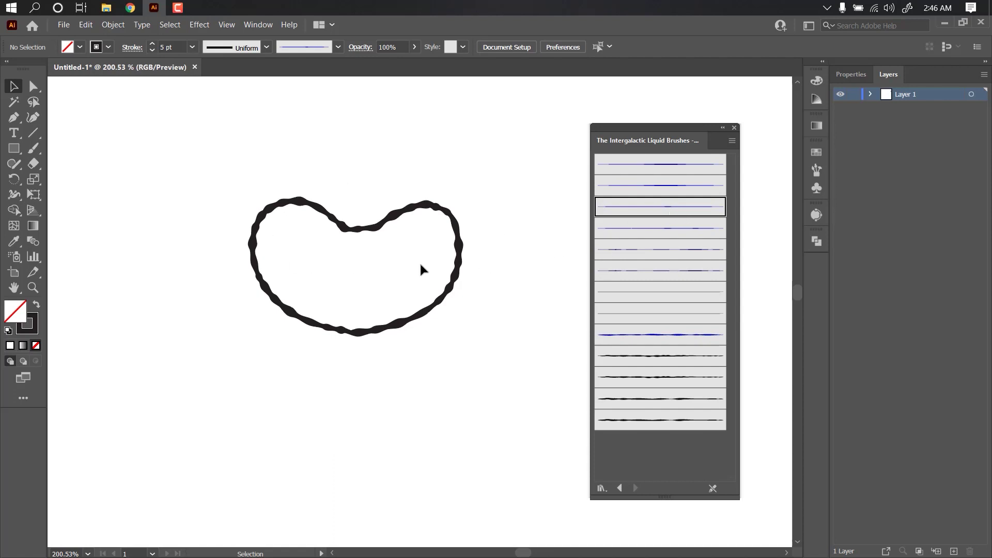
- Zoom in and inspect the outline's top-left, middle-top and left strokes individually
scroll(423, 243, up, 3)
scroll(410, 250, up, 2)
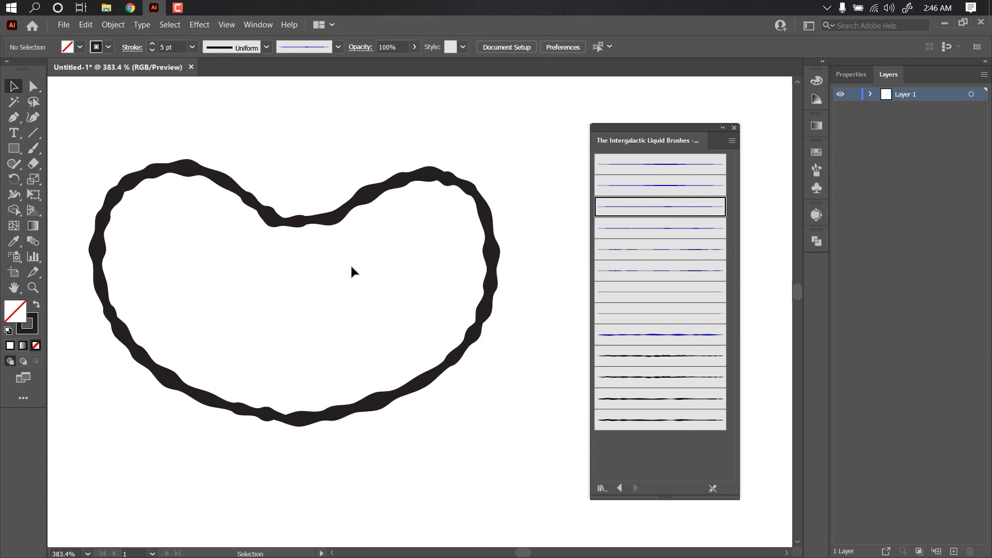
scroll(297, 273, left, 1)
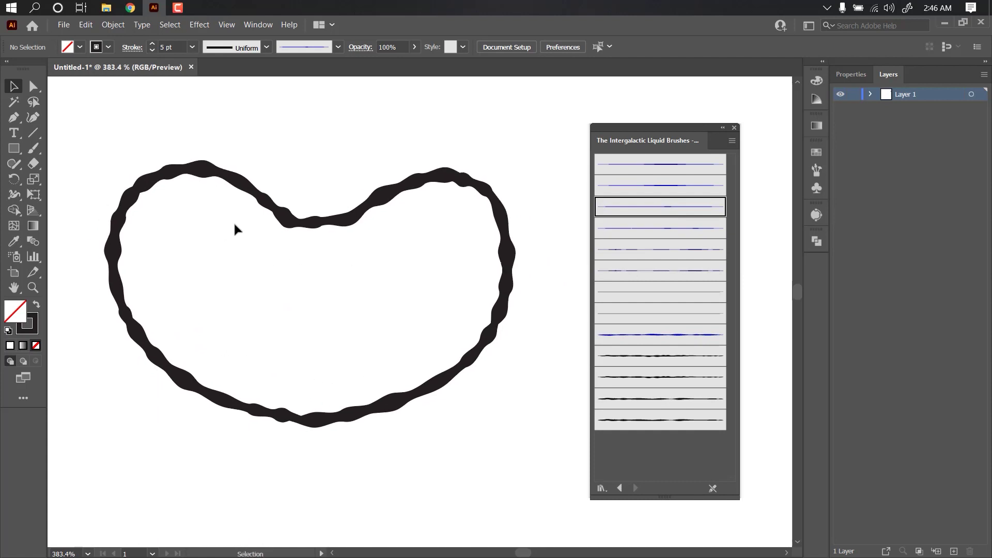
click(242, 170)
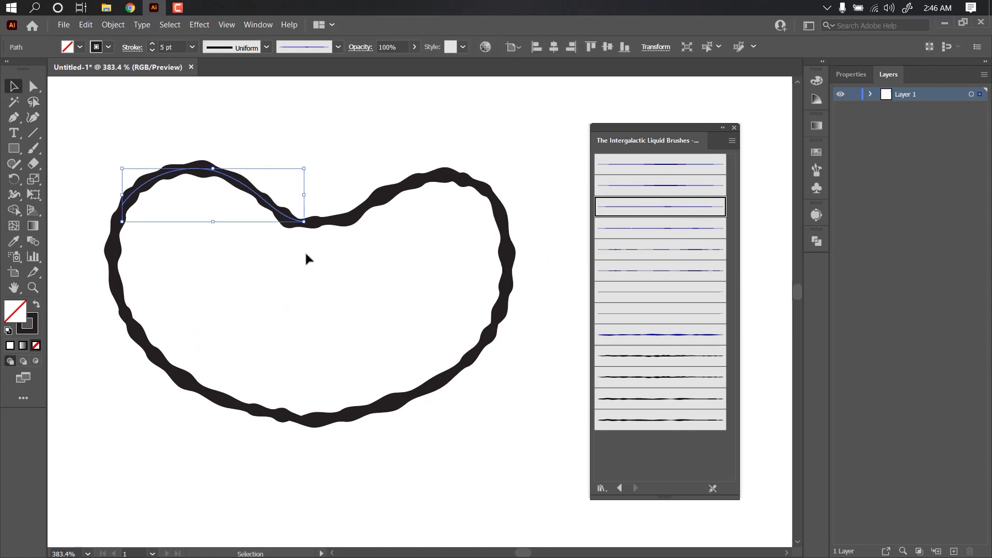
click(314, 226)
click(113, 278)
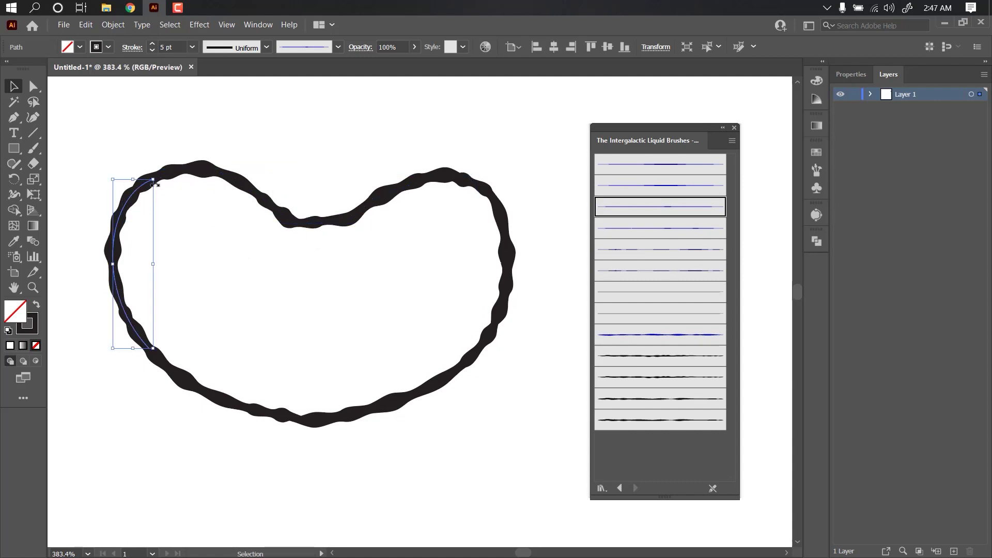
click(306, 227)
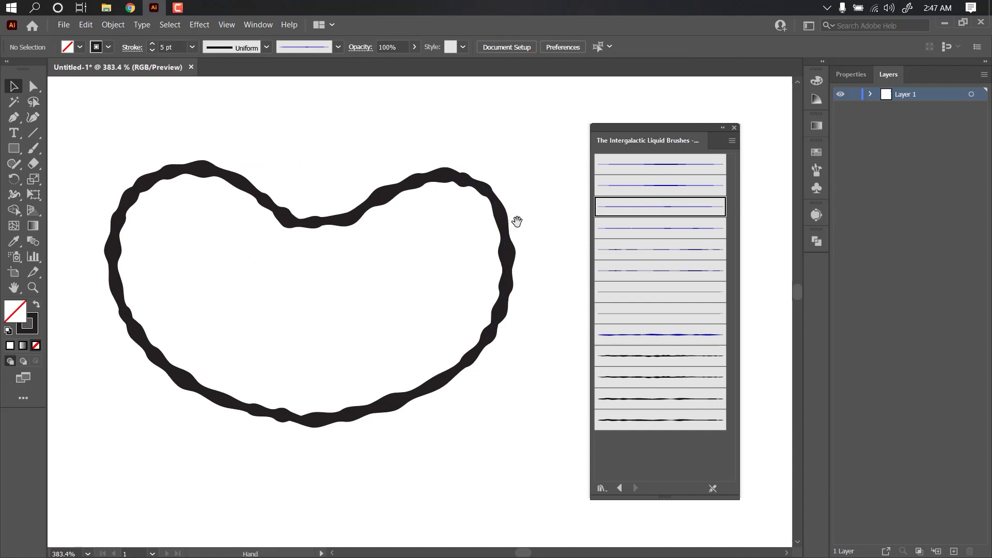
- Test-move the right stroke, undo it, recentre the view and marquee-select the whole outline
scroll(511, 222, down, 2)
drag(391, 212, 443, 211)
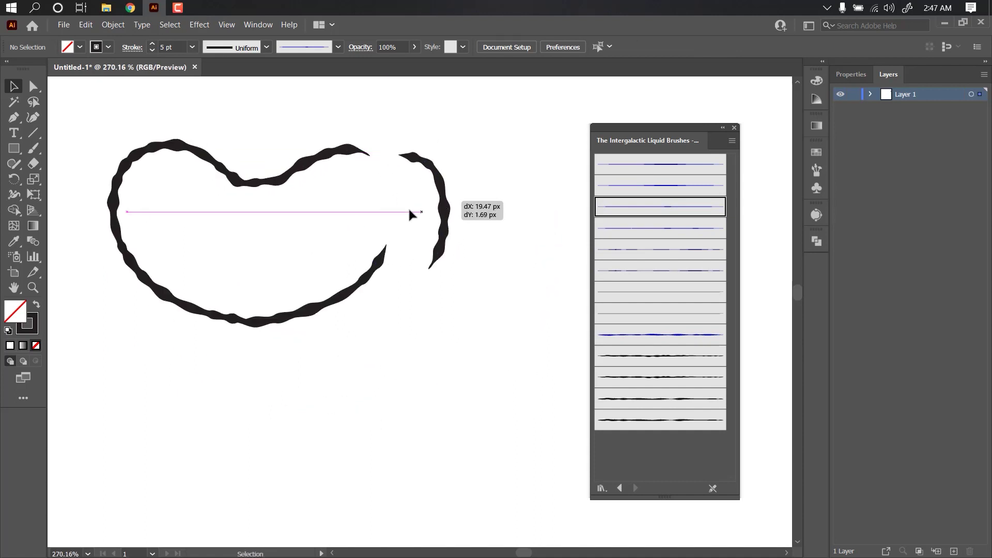
key(ctrl+z)
click(433, 182)
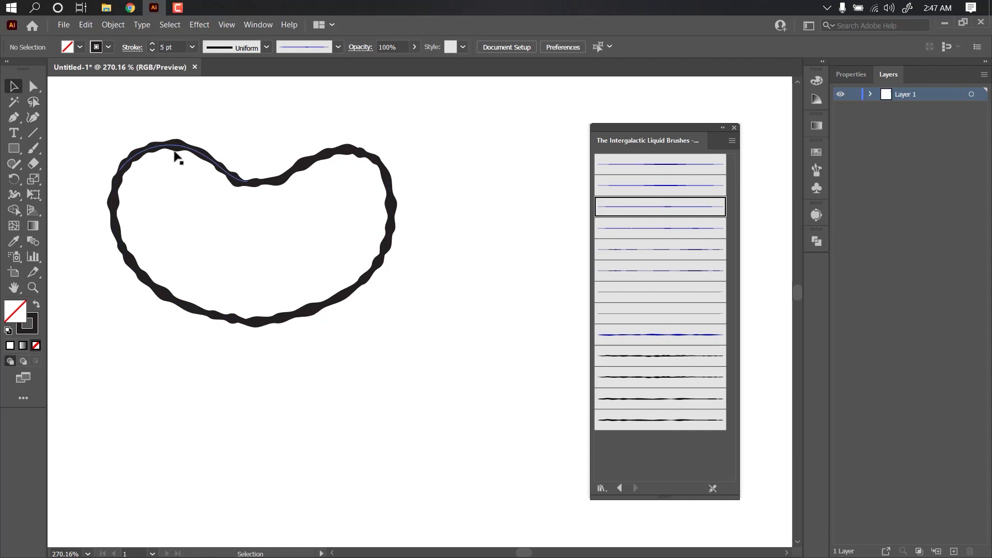
drag(257, 183, 295, 194)
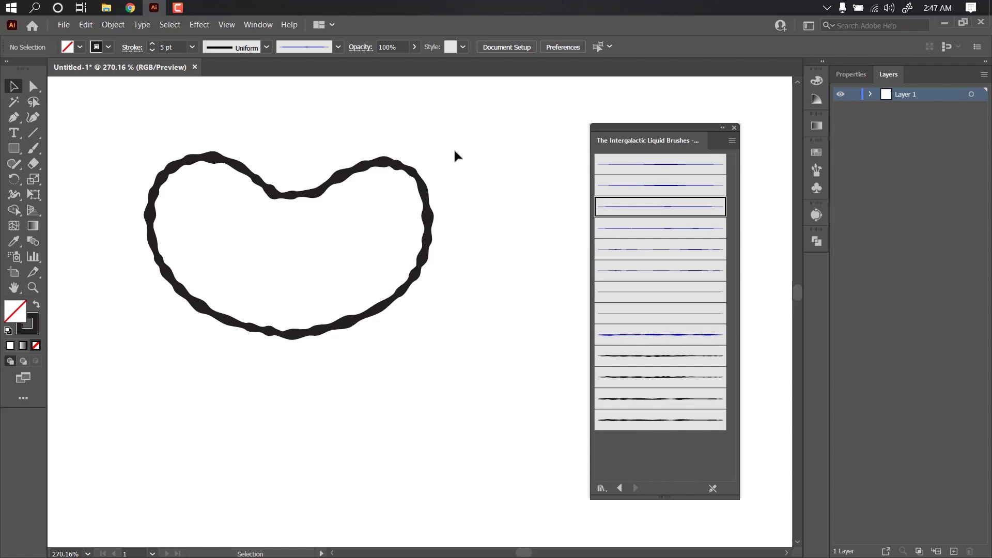
key(space)
mouse_move(478, 136)
mouse_down()
mouse_move(132, 356)
mouse_move(191, 356)
mouse_up()
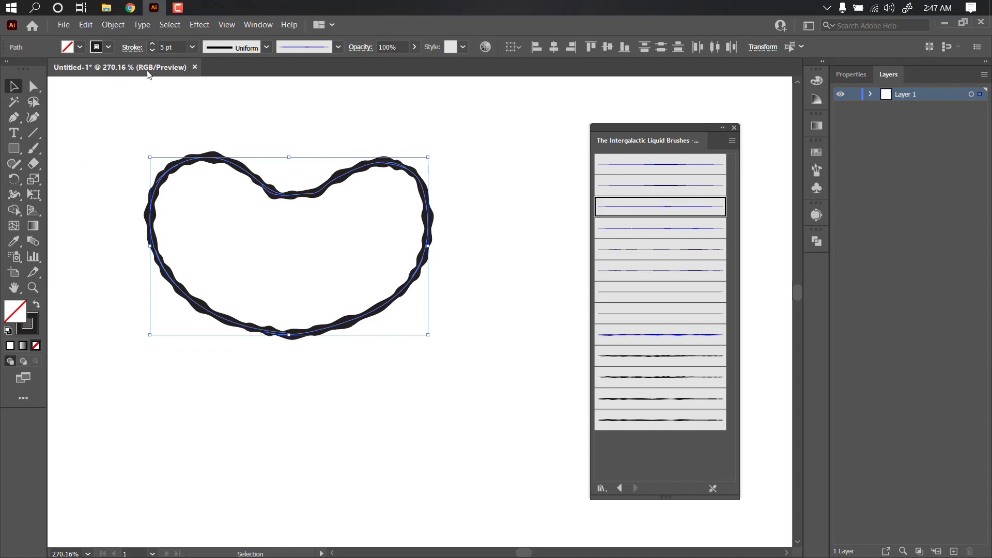
- Expand the outline's appearance and merge its pieces with Pathfinder
click(113, 27)
click(150, 175)
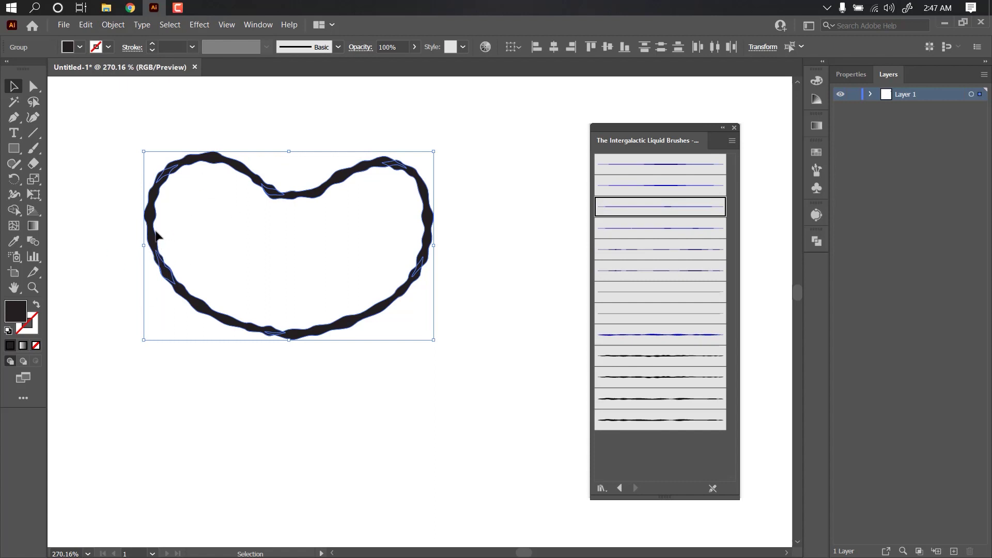
click(816, 241)
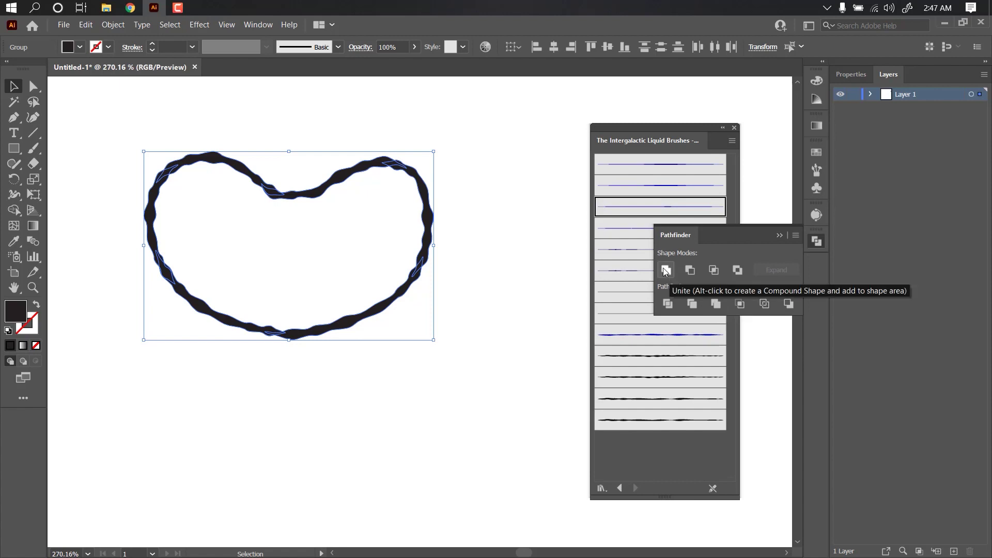
click(718, 306)
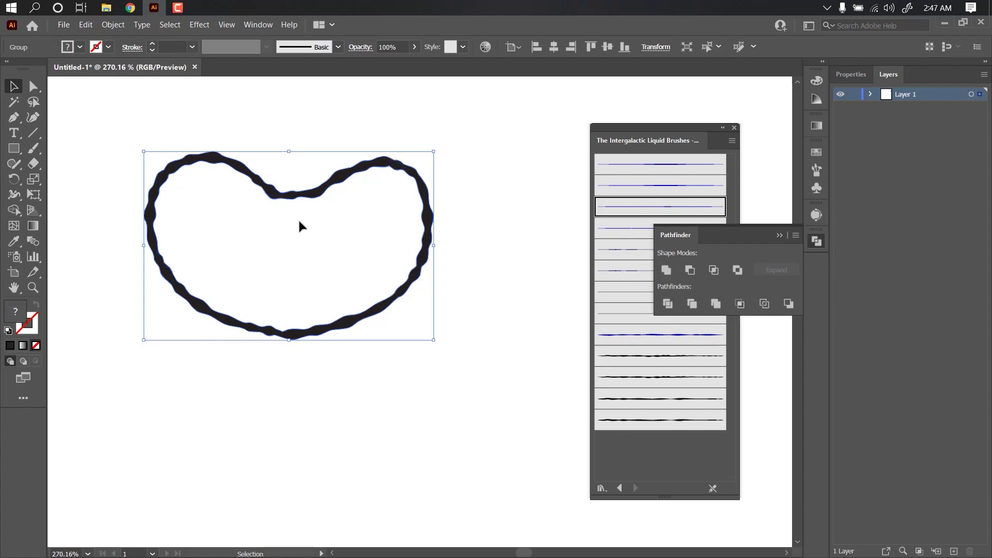
- Reselect the merged shape, inspect its anchor points, then revert to the brushed outline
click(307, 204)
mouse_move(310, 199)
mouse_down()
mouse_move(391, 338)
mouse_move(307, 268)
mouse_up()
click(468, 226)
key(a)
key(ctrl+a)
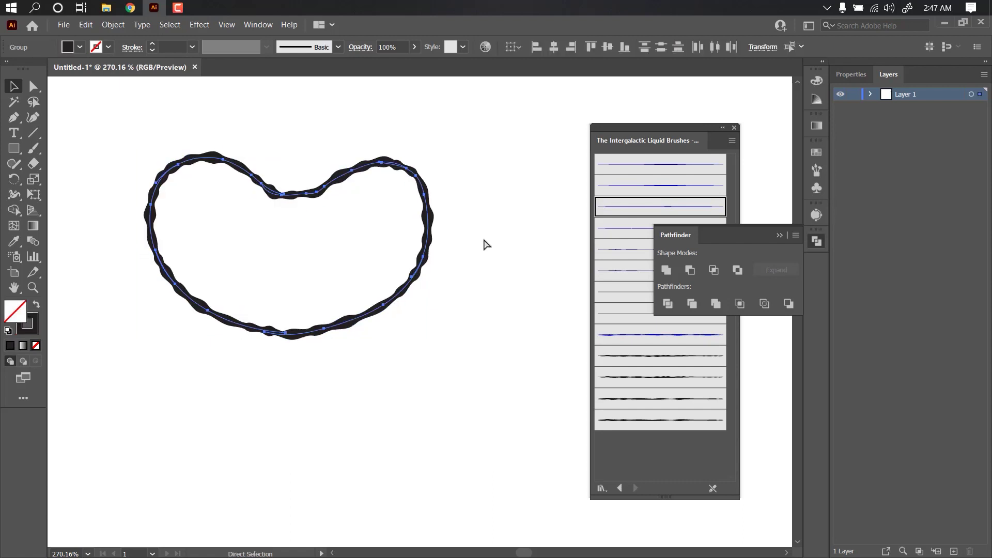
key(v)
click(480, 215)
- Alt-drag a copy of the bean outline below the original and scale the copy down
drag(466, 148, 258, 374)
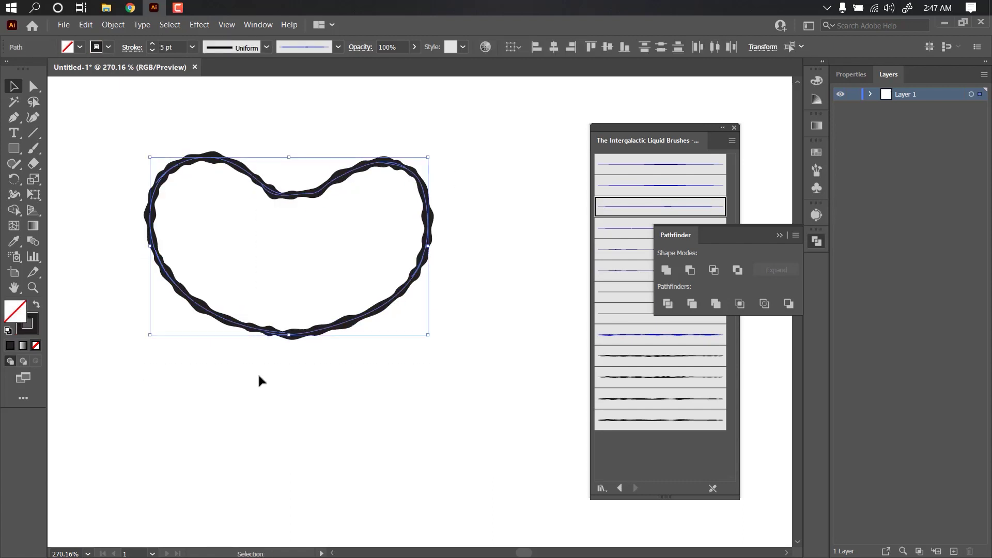
scroll(259, 374, down, 3)
drag(298, 266, 296, 511)
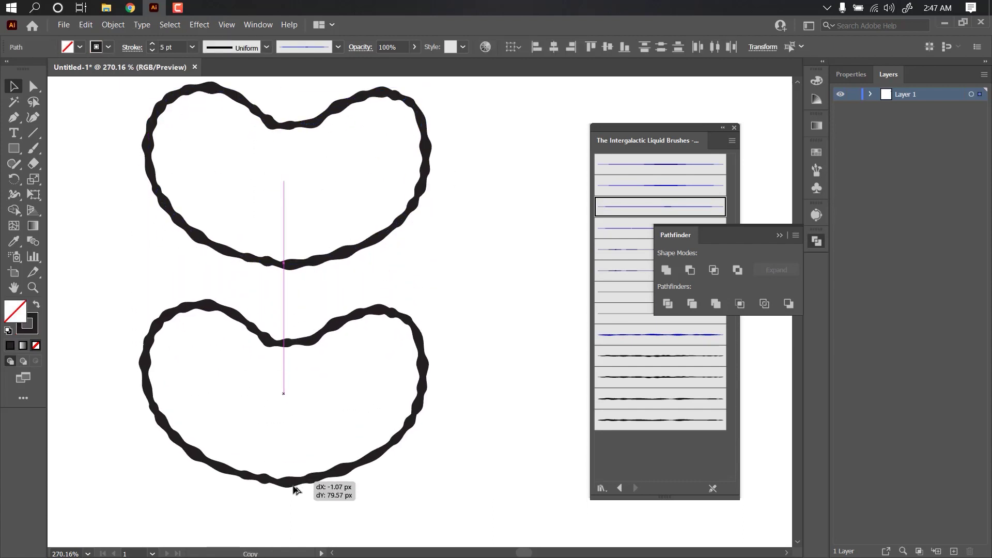
click(462, 346)
click(160, 468)
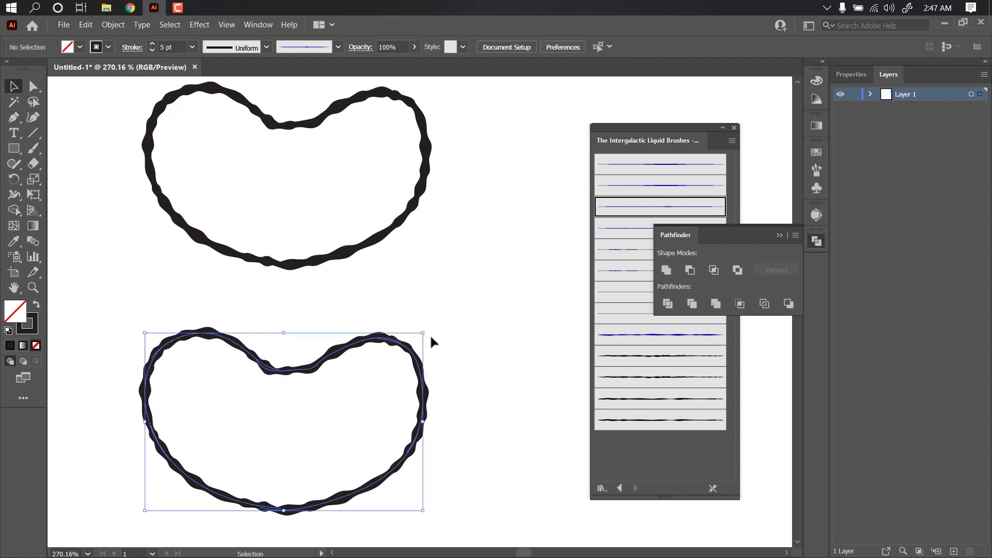
mouse_move(423, 332)
mouse_down()
mouse_move(320, 405)
mouse_move(362, 327)
mouse_move(329, 369)
mouse_up()
click(405, 340)
click(406, 374)
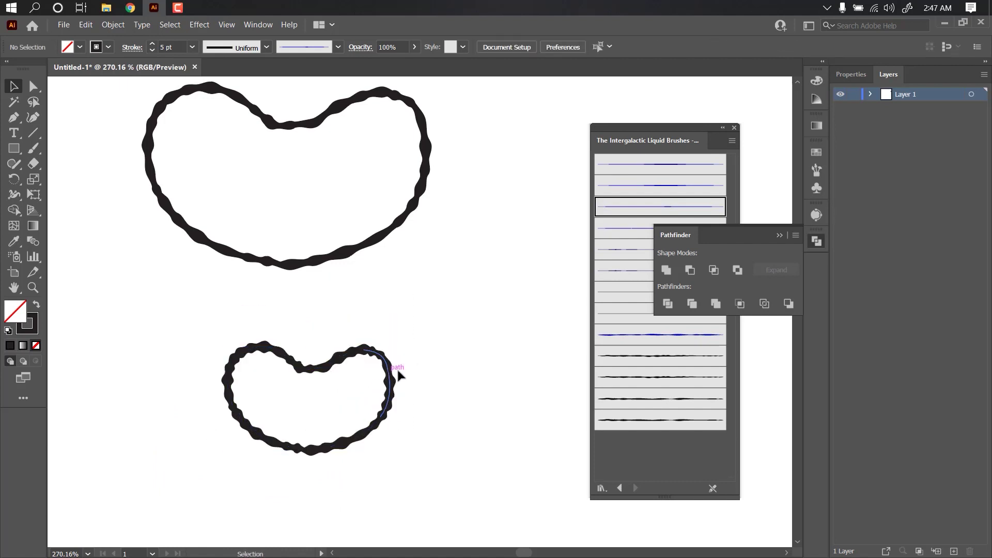
scroll(367, 349, up, 5)
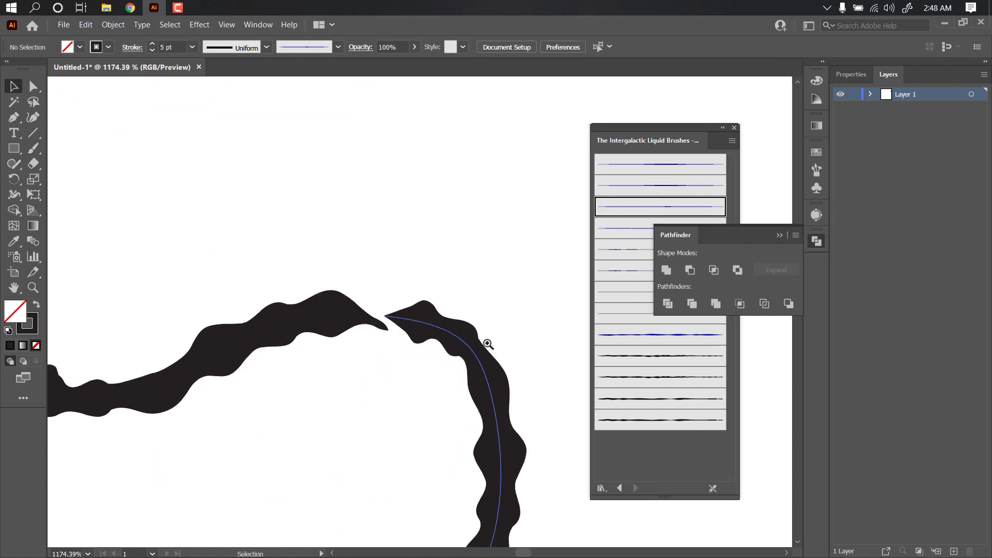
scroll(482, 343, down, 5)
scroll(343, 372, up, 3)
- Expand the upper bean's appearance and merge it with Pathfinder
click(202, 220)
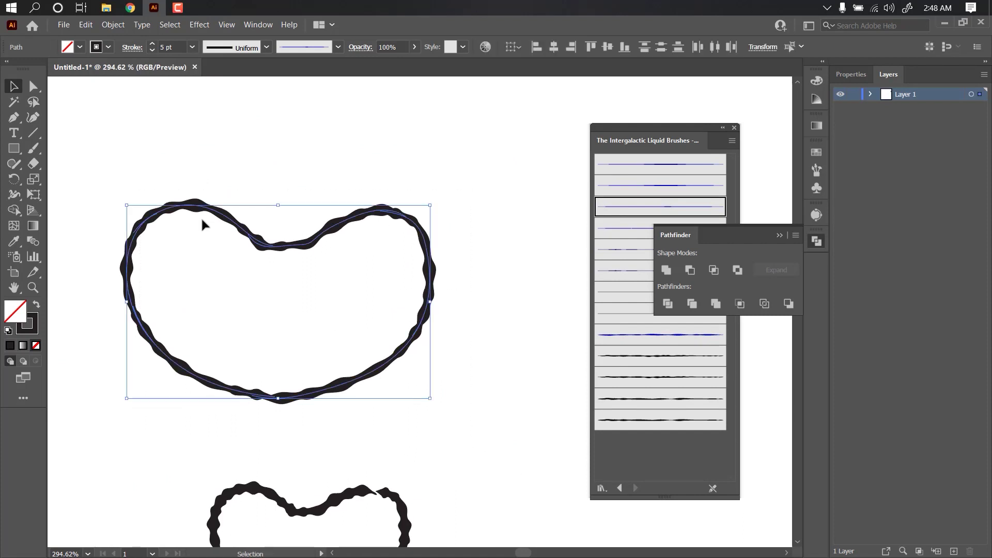
click(112, 25)
click(166, 169)
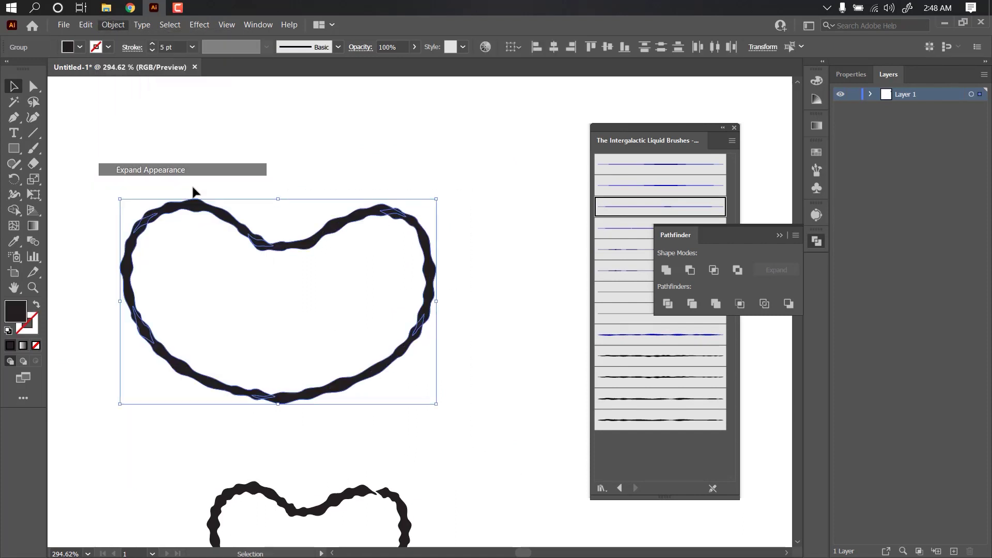
click(761, 310)
scroll(456, 193, down, 5)
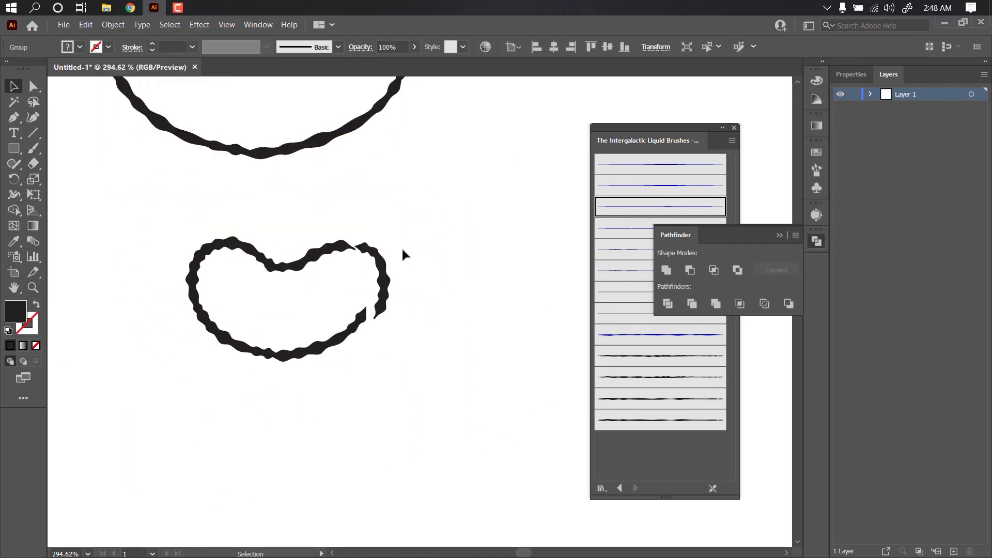
- Expand and merge the lower bean the same way, then nudge it lower
click(382, 253)
click(124, 25)
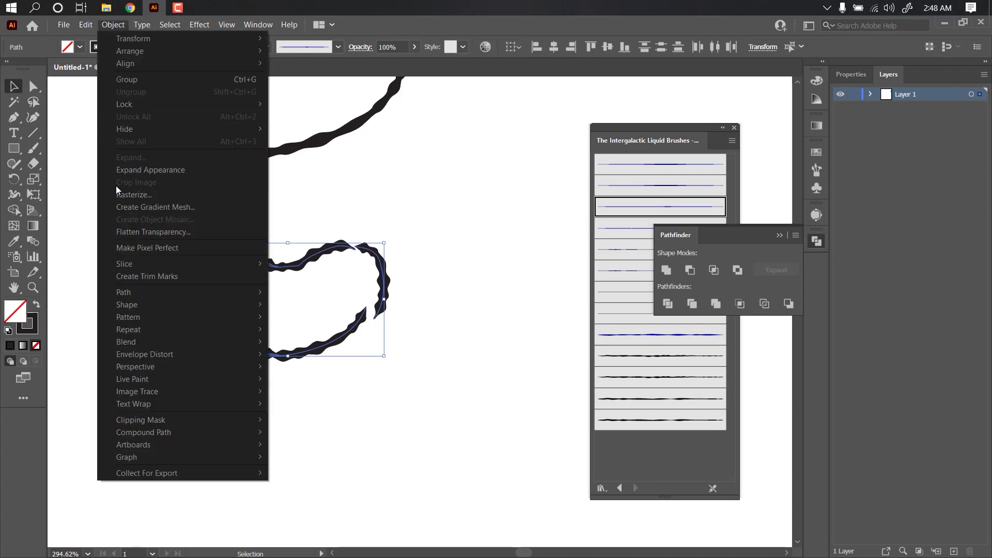
click(146, 171)
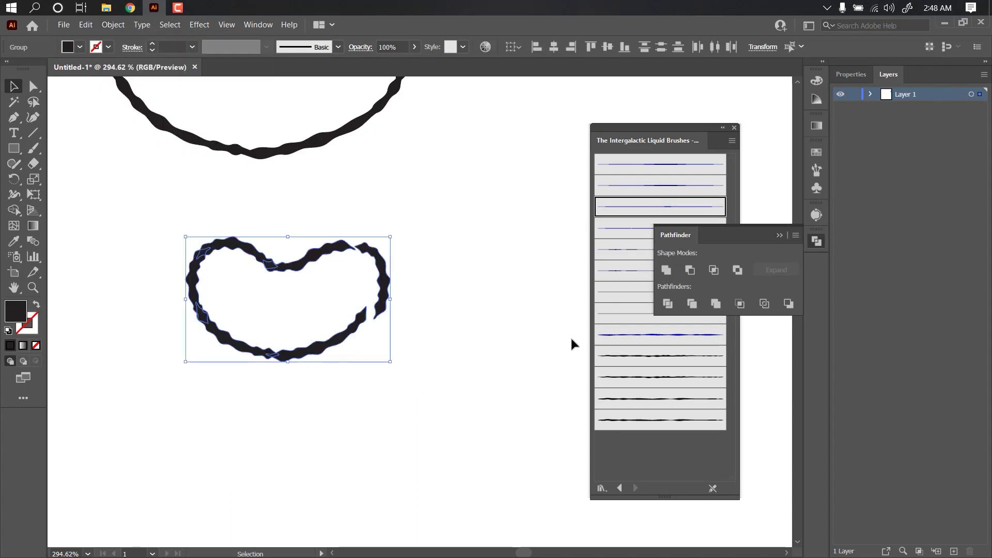
click(714, 302)
click(433, 308)
scroll(427, 362, down, 5)
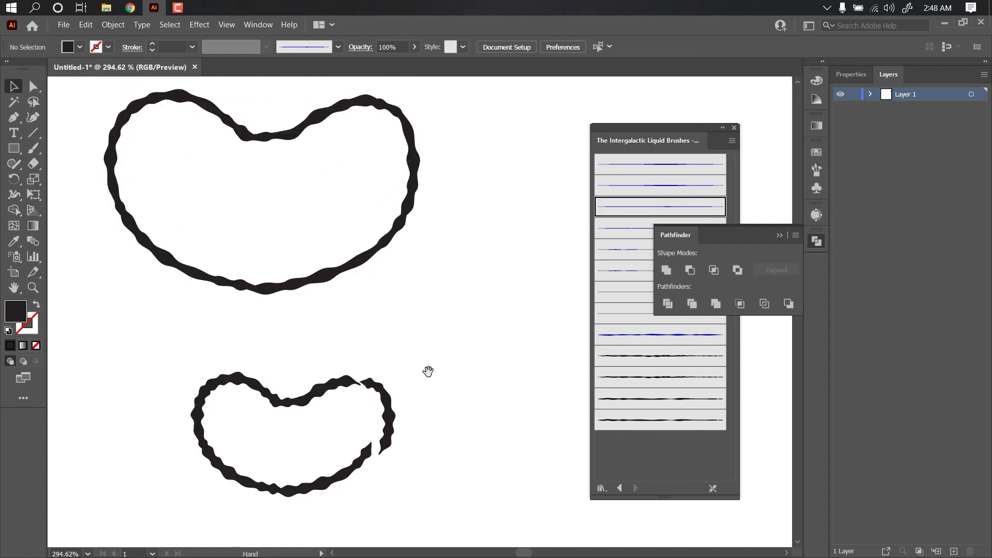
scroll(409, 344, up, 3)
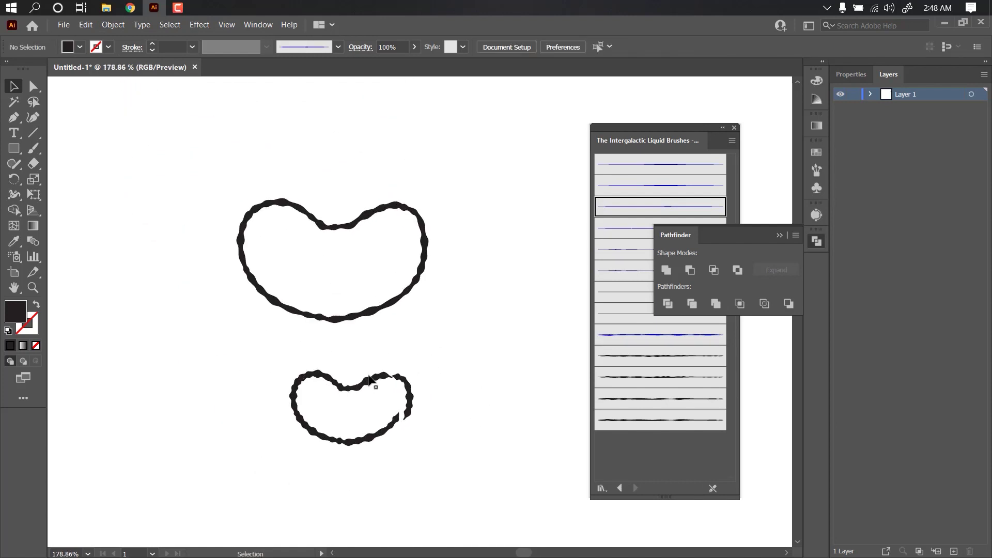
mouse_move(383, 374)
mouse_down()
mouse_move(402, 363)
mouse_move(367, 401)
mouse_up()
- With nothing selected, pick the Rectangle tool and bring up the Fill swatches
click(417, 287)
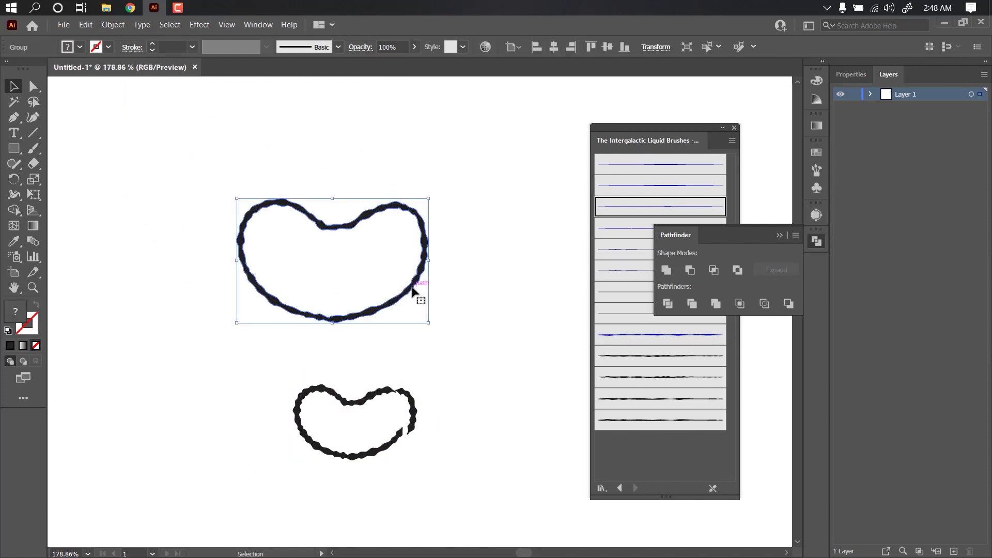
click(467, 247)
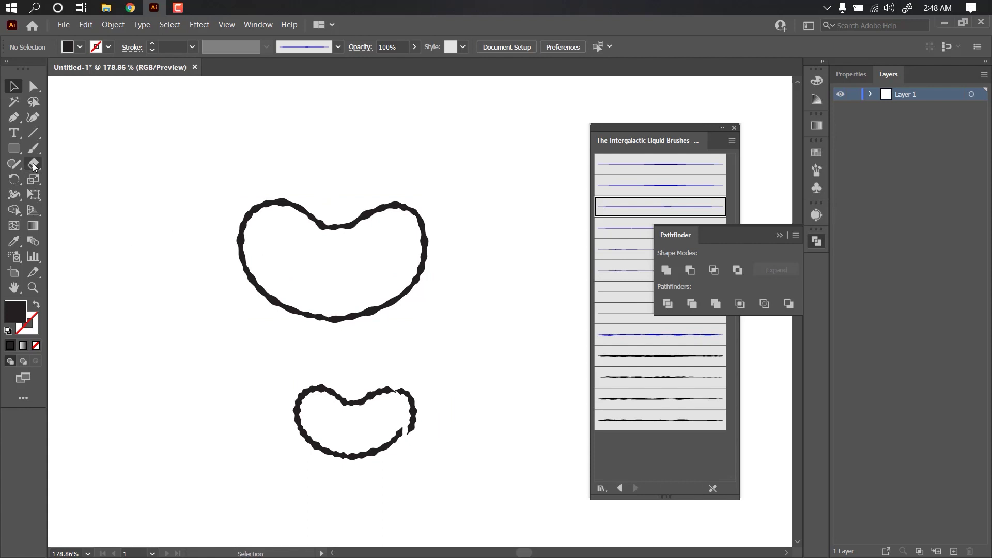
click(14, 148)
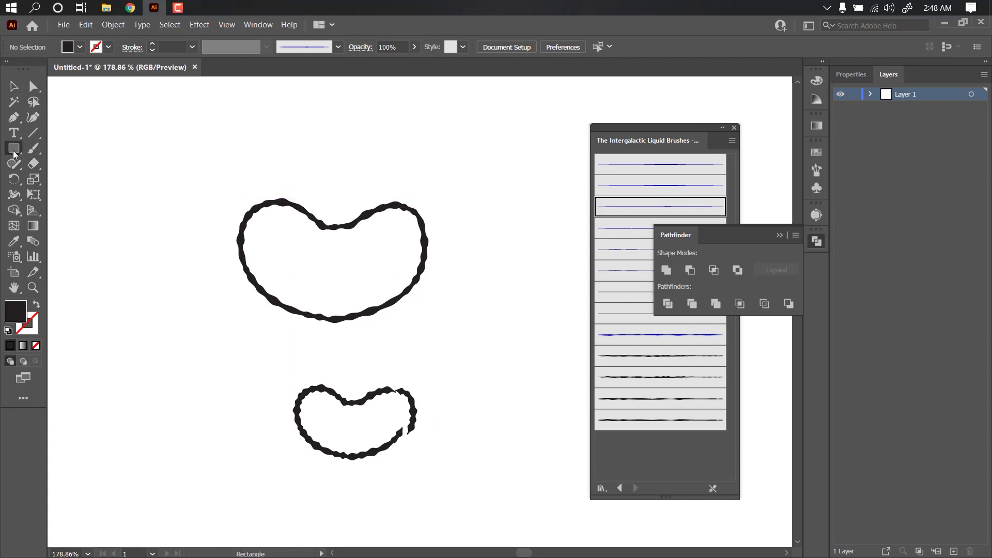
click(80, 48)
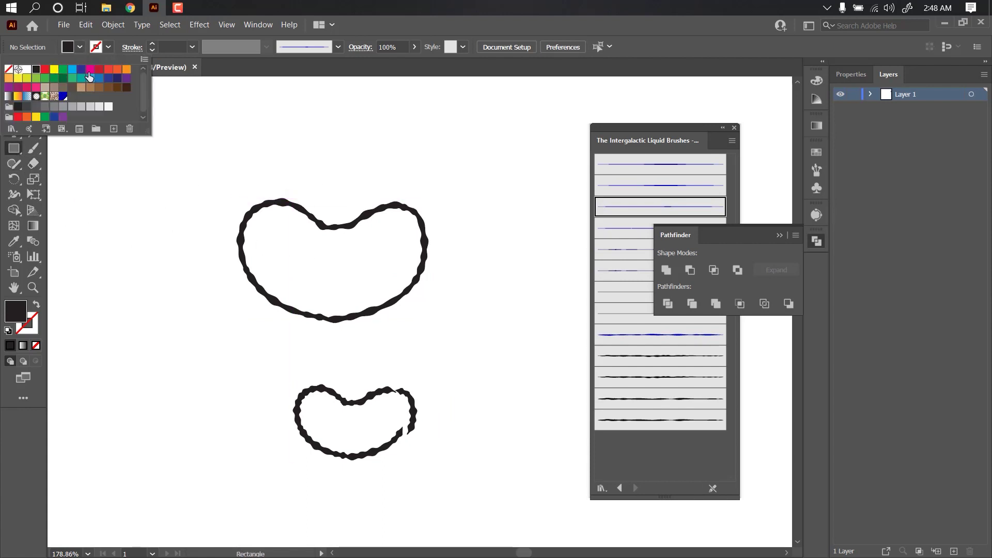
- Draw a magenta rectangle over the upper bean and send it to the back
click(89, 76)
drag(167, 132, 500, 353)
key(v)
right_click(444, 238)
mouse_move(476, 441)
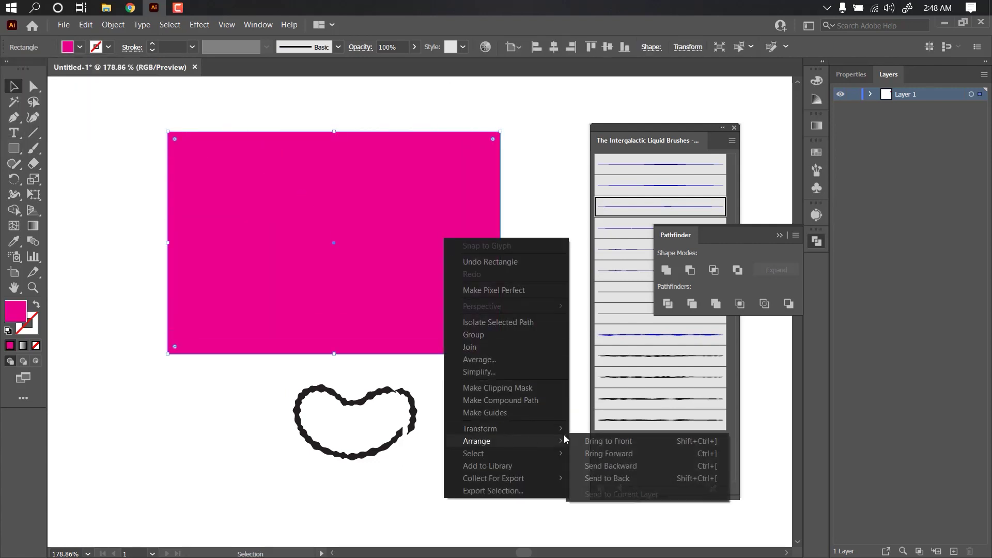
click(619, 477)
click(518, 303)
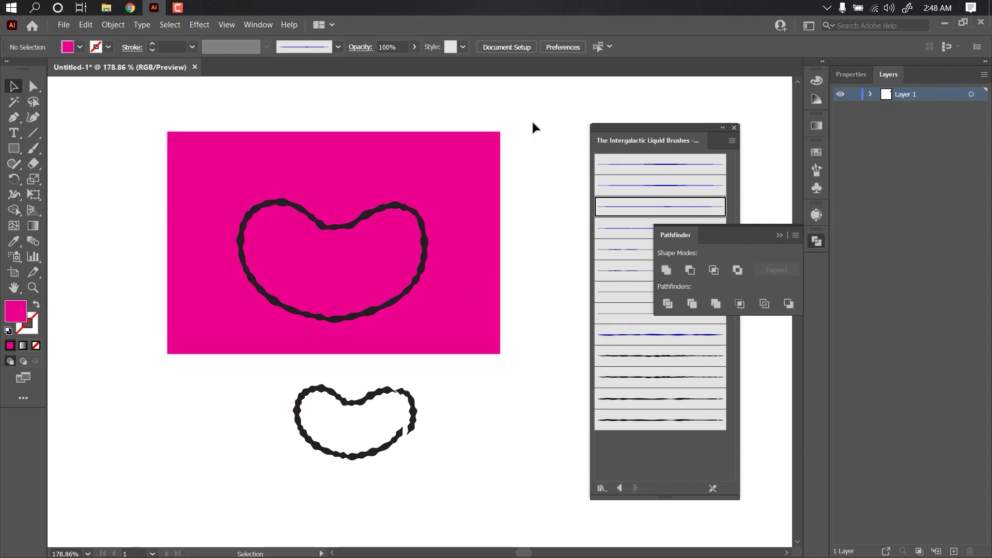
- Merge the rectangle with the bean outline, ungroup, and delete the outer magenta piece
drag(532, 119, 194, 310)
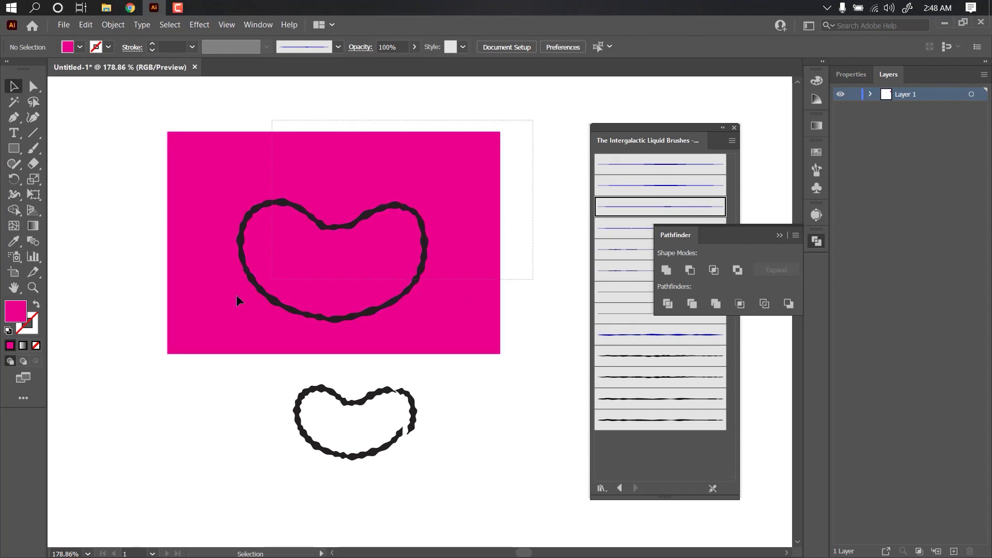
click(724, 306)
click(532, 224)
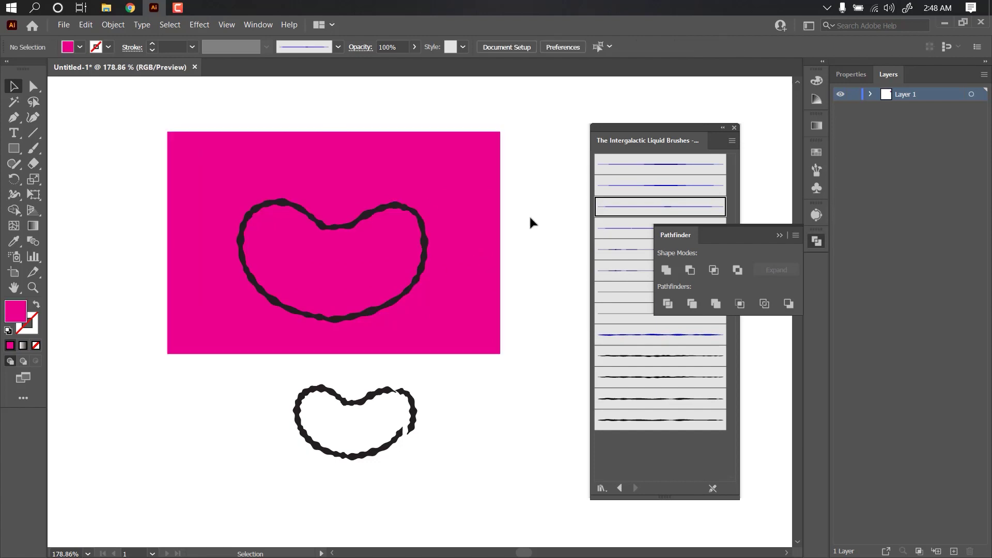
click(411, 179)
right_click(411, 179)
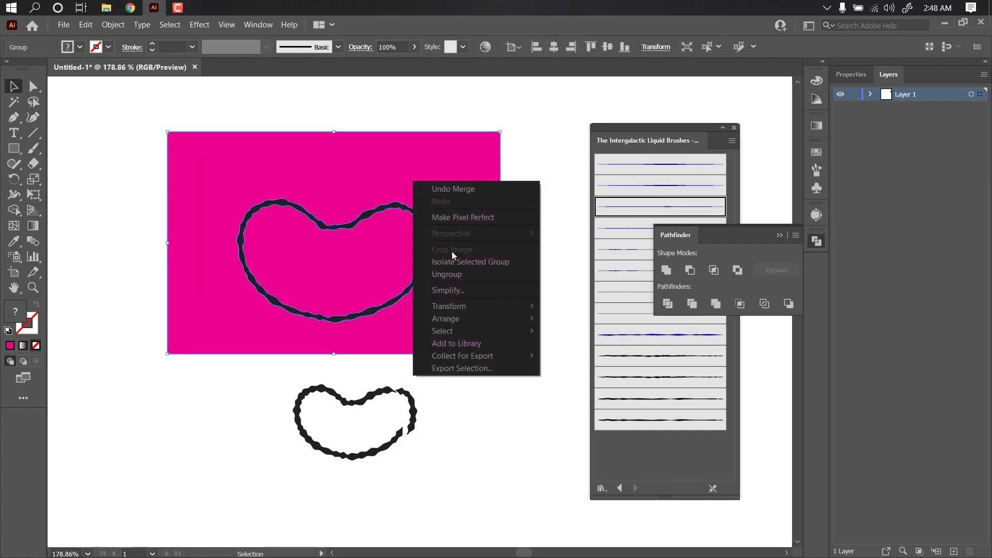
click(466, 270)
drag(500, 195, 459, 165)
key(ctrl+z)
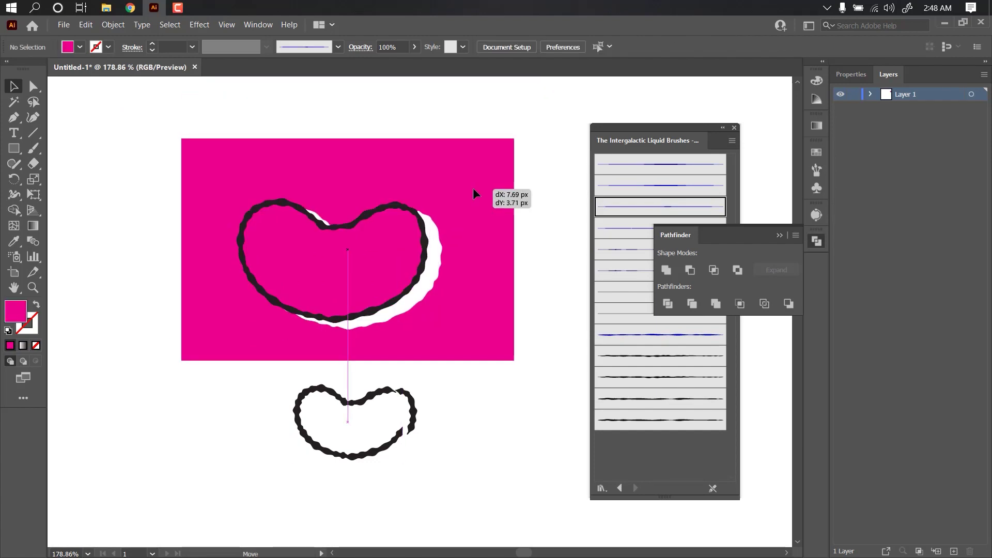
key(Delete)
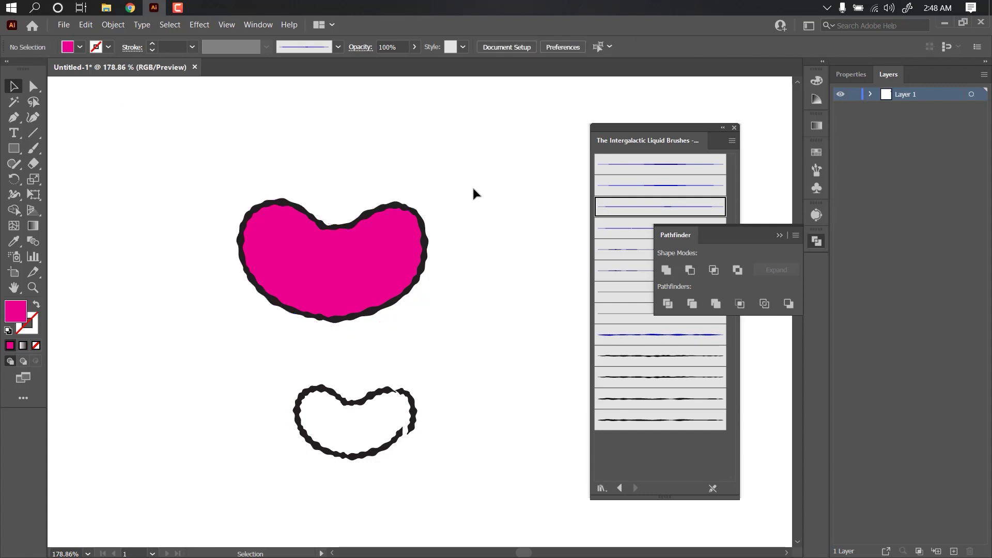
- Centre the pink fill inside the dark bean outline
scroll(339, 262, up, 3)
drag(376, 261, 419, 181)
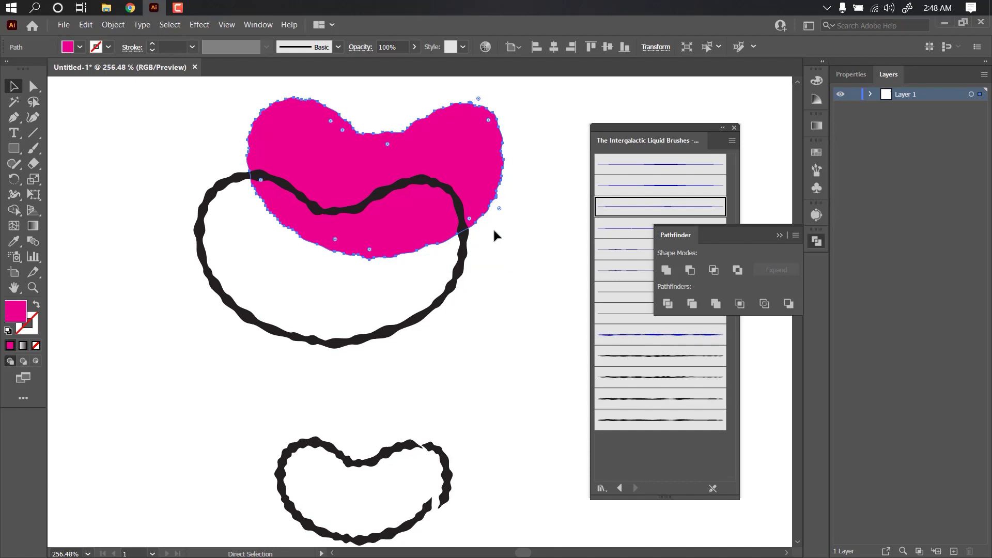
key(v)
drag(414, 167, 369, 250)
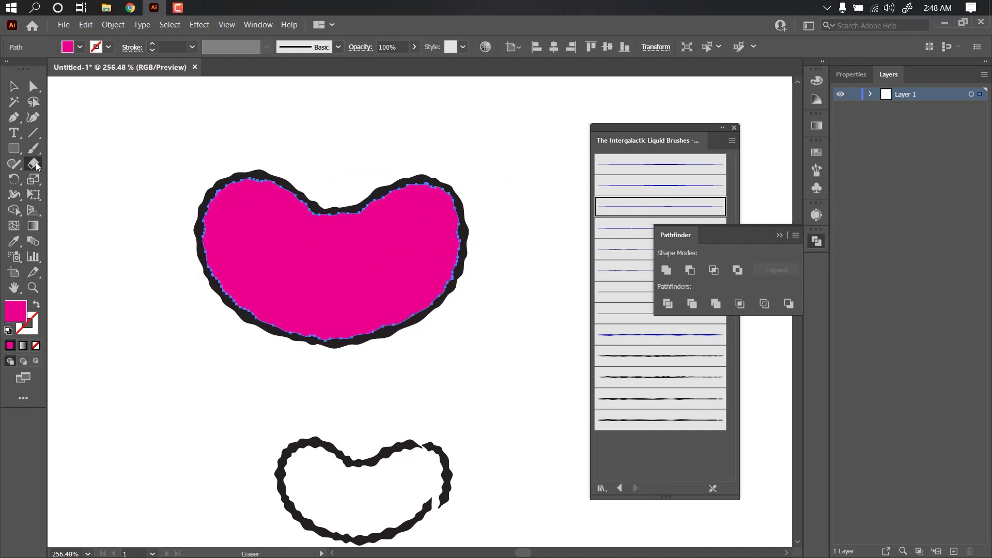
- Slice two curved cuts across the pink bean with the Knife tool
drag(35, 163, 86, 190)
mouse_move(317, 194)
mouse_down()
mouse_move(423, 239)
mouse_move(190, 177)
mouse_up()
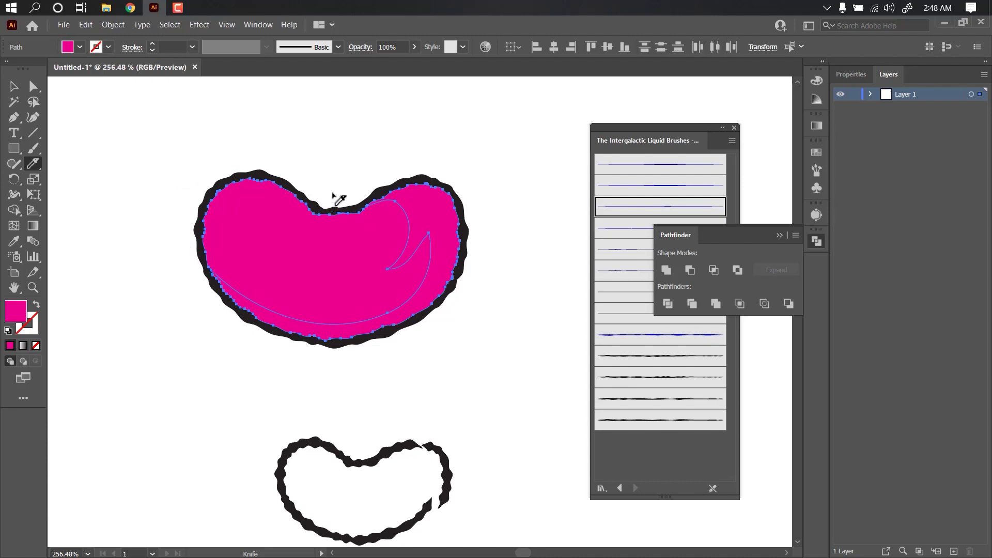
drag(333, 201, 209, 330)
key(v)
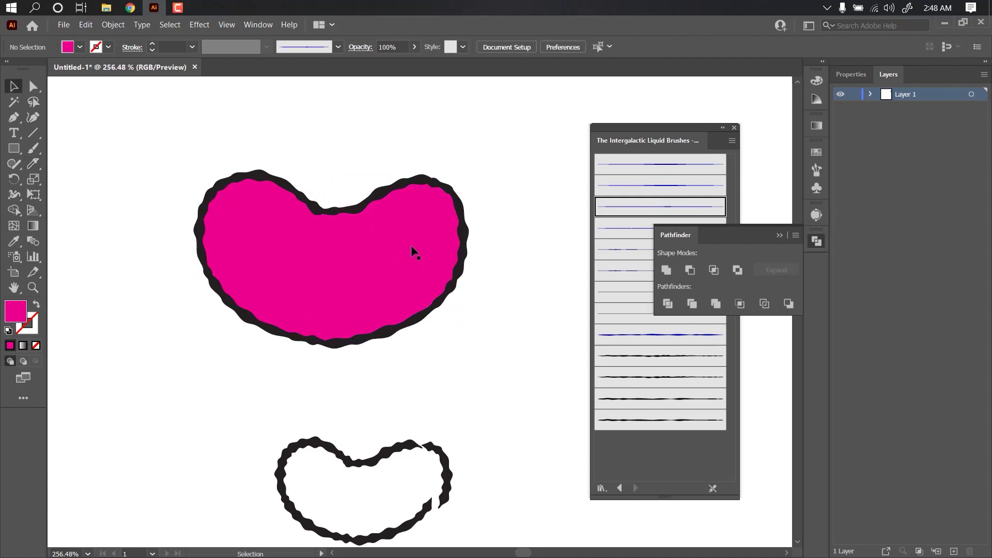
- Fill the outer cut piece red and the small upper-left piece cyan
click(411, 245)
click(79, 47)
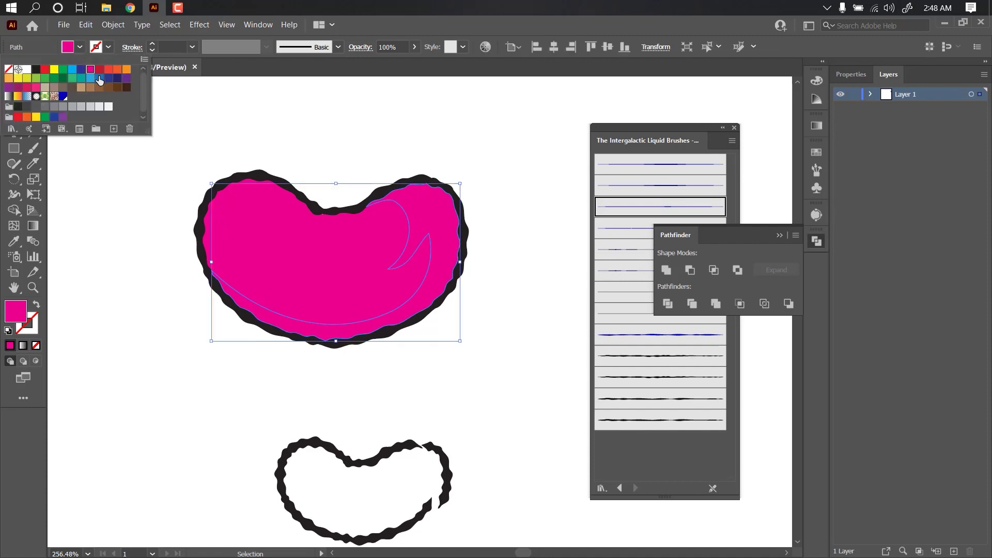
click(99, 70)
click(115, 222)
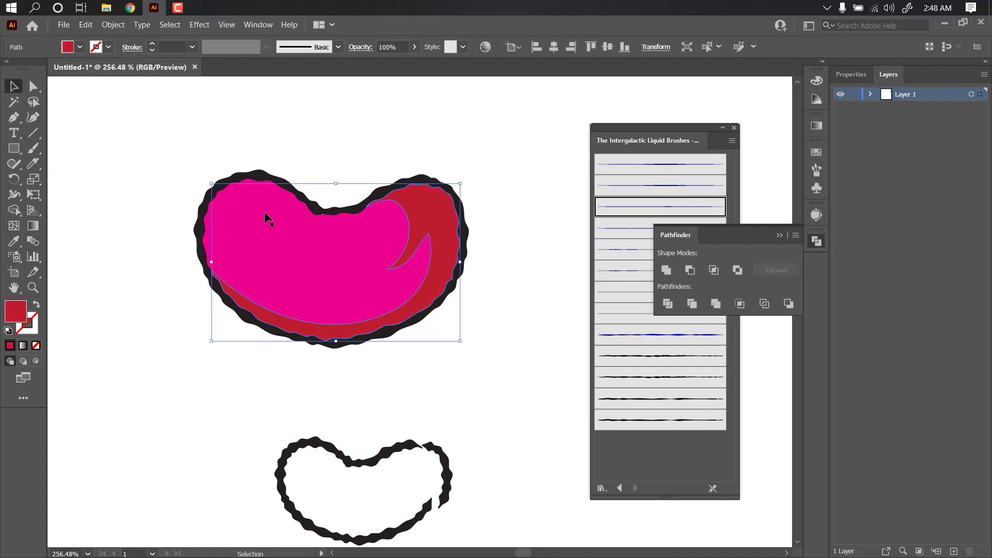
click(249, 188)
click(81, 46)
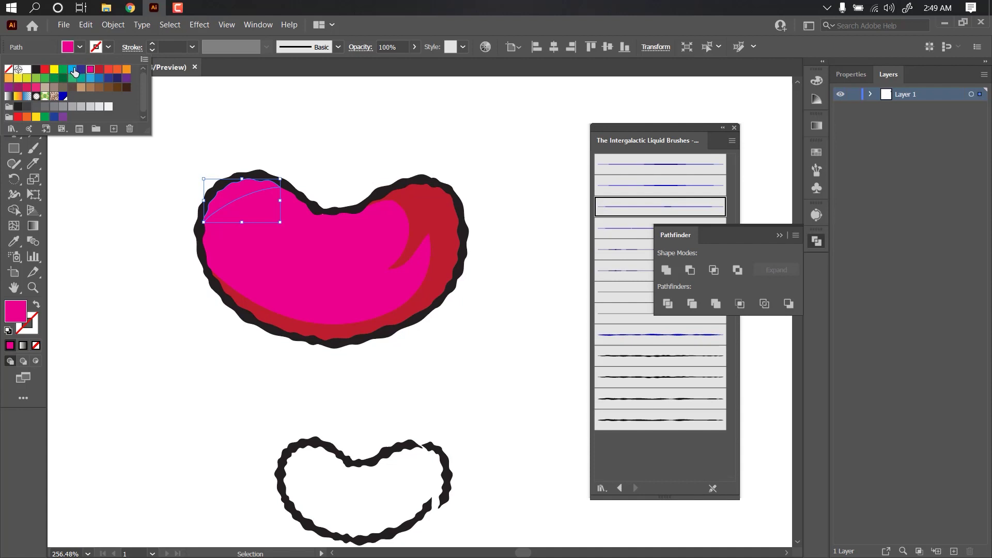
click(73, 69)
click(141, 312)
- Draw a large rectangle covering the lower bean outline
scroll(290, 316, down, 2)
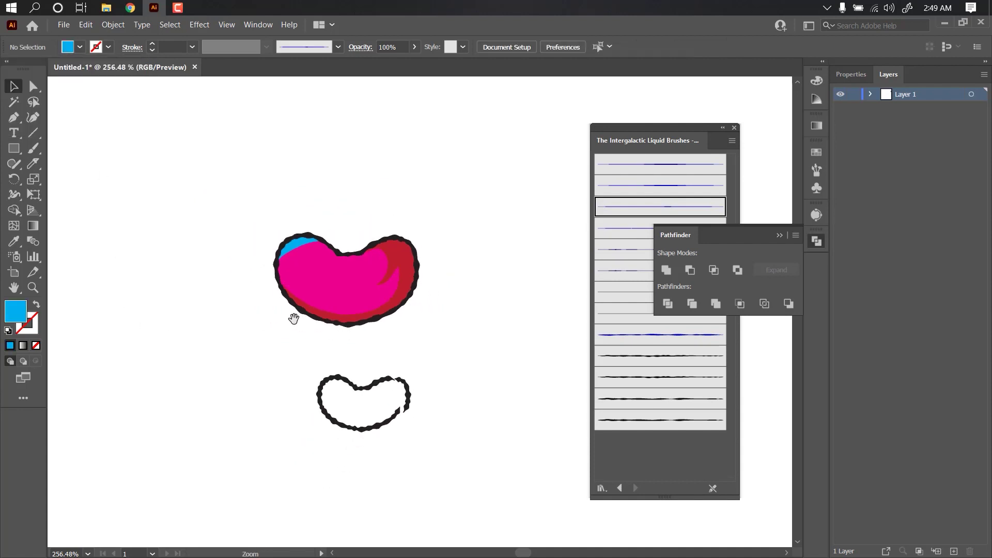
scroll(343, 289, down, 1)
scroll(332, 333, up, 3)
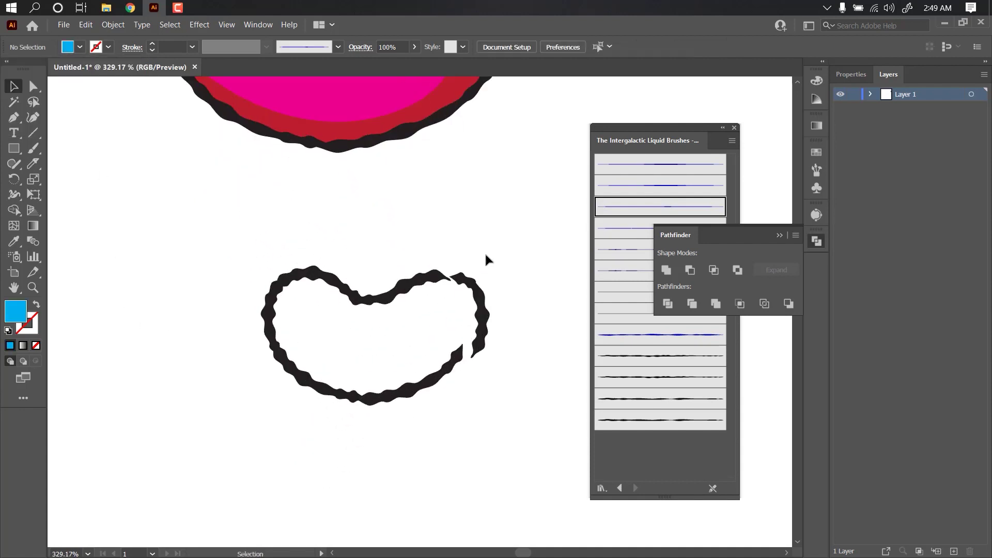
drag(505, 238, 206, 428)
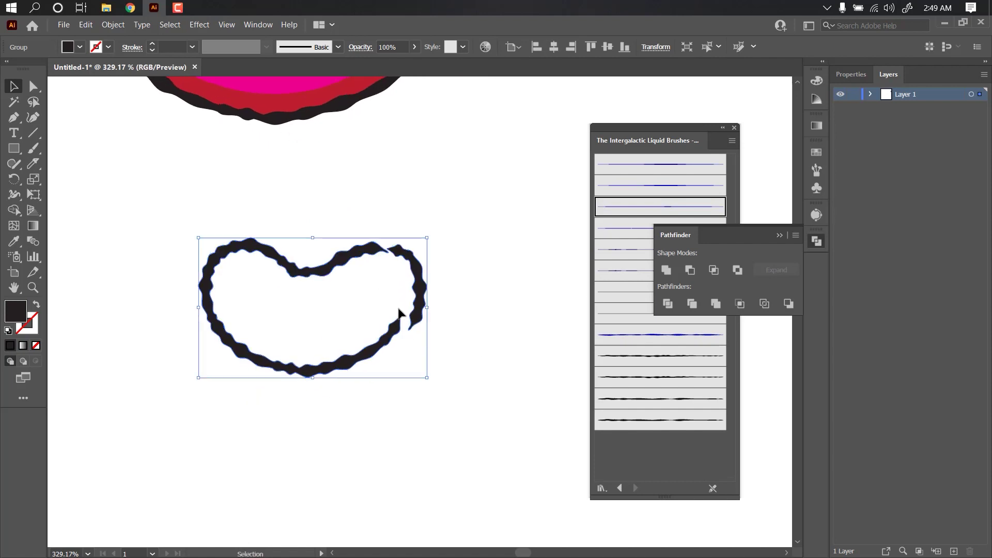
click(160, 200)
key(m)
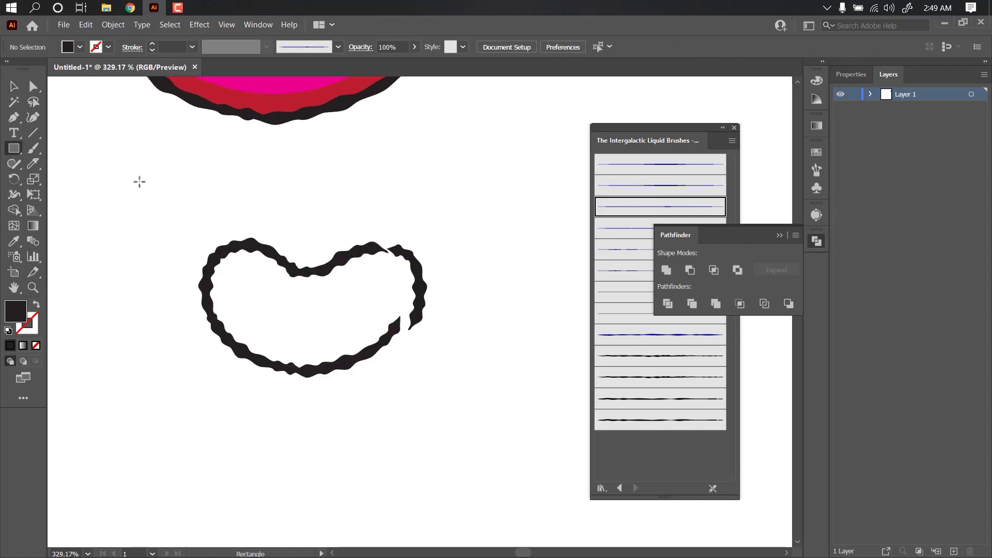
drag(139, 181, 483, 398)
key(Delete)
drag(117, 175, 565, 481)
- Eyedrop the bean's pink into the rectangle and send it behind the outline
key(i)
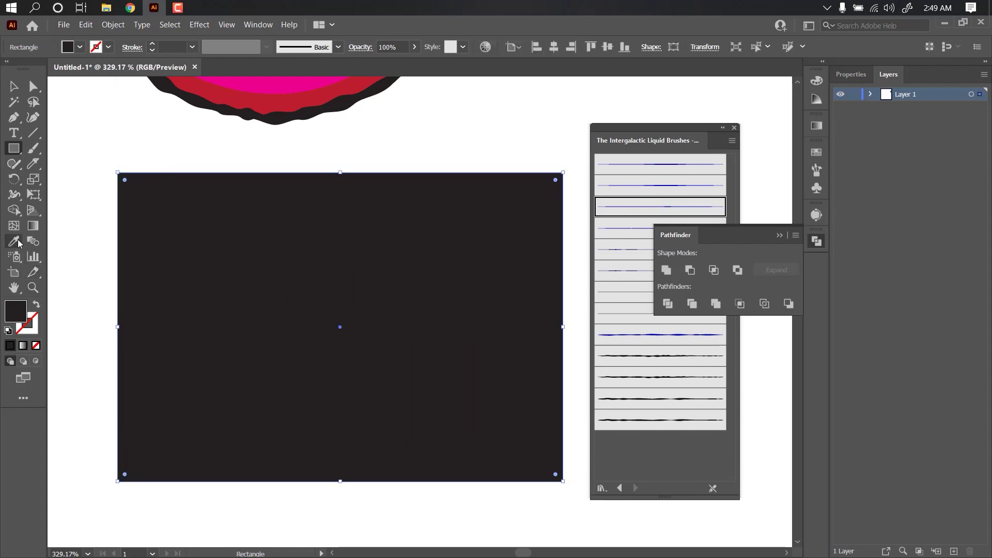
drag(278, 156, 262, 267)
click(278, 175)
scroll(308, 261, down, 2)
scroll(372, 270, up, 2)
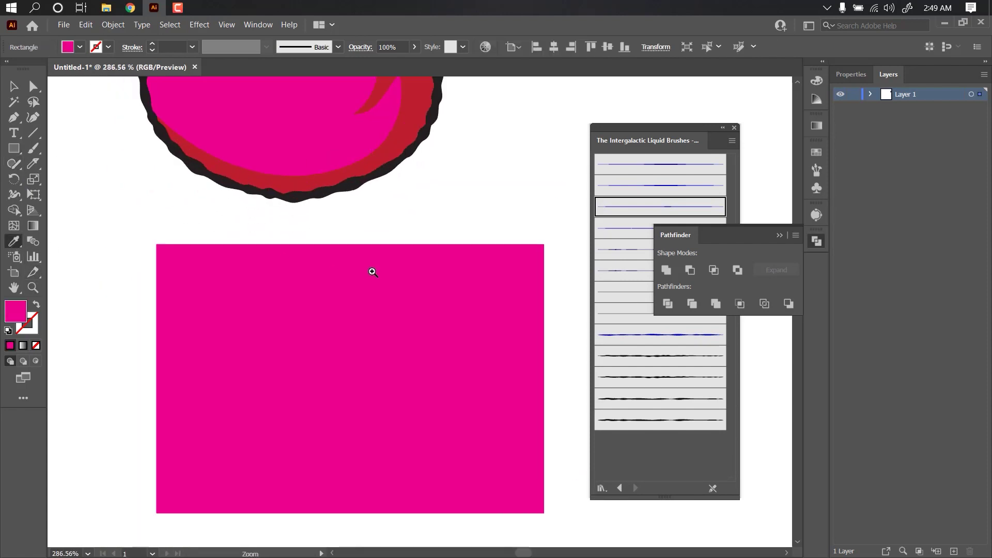
key(v)
right_click(364, 244)
mouse_move(395, 446)
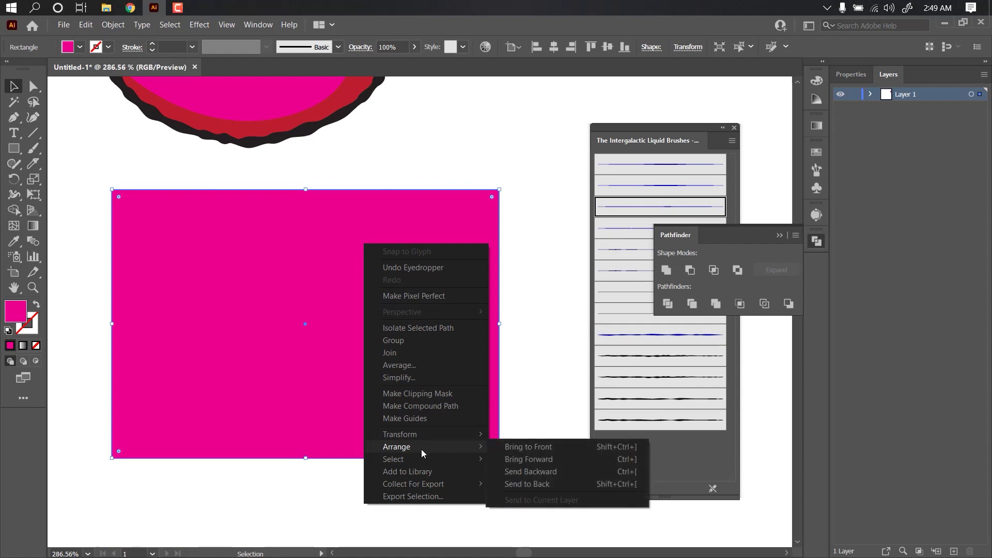
click(549, 484)
- Merge the rectangle with the lower outline, ungroup, and test deleting the pink piece
drag(523, 165, 154, 439)
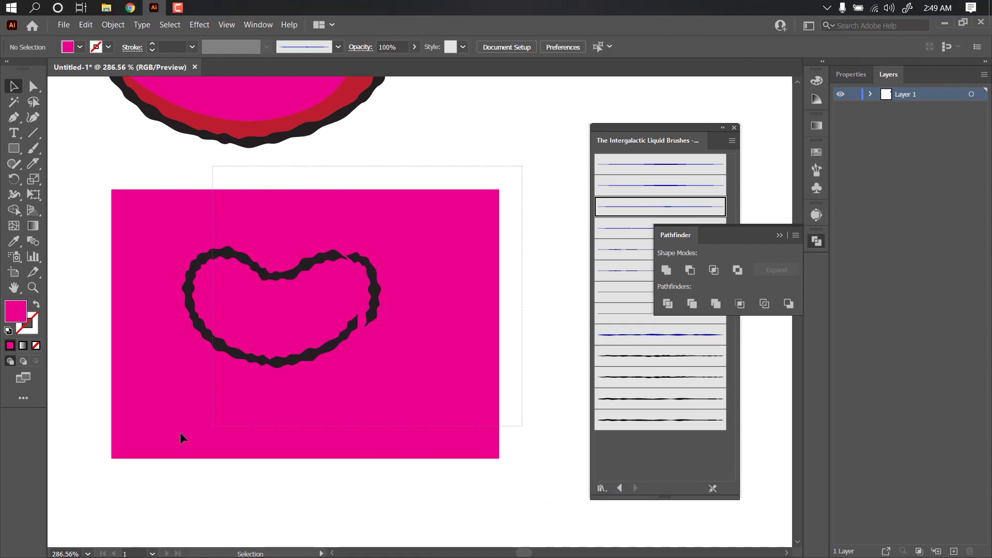
click(717, 306)
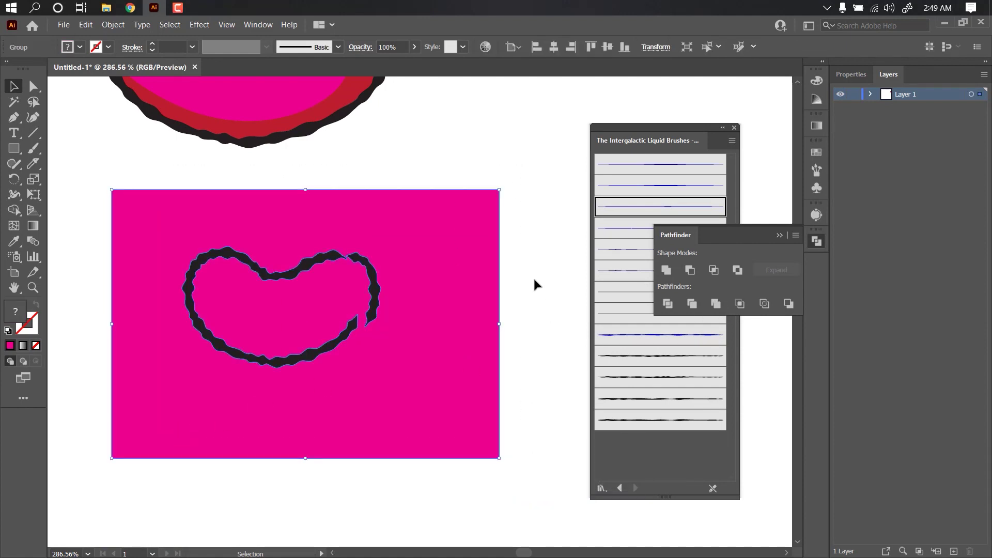
right_click(440, 265)
click(479, 355)
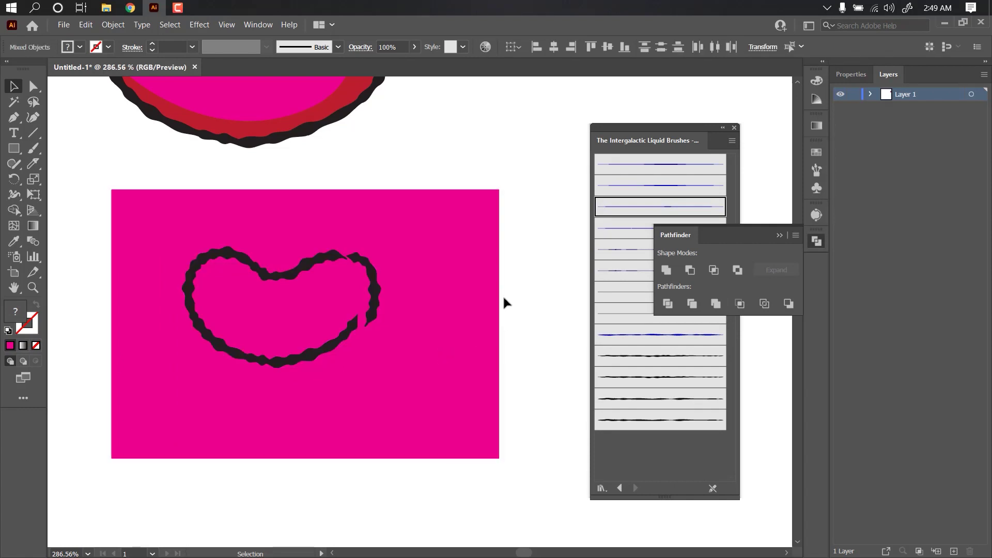
mouse_move(440, 263)
mouse_down()
mouse_move(484, 235)
mouse_move(442, 258)
mouse_up()
key(Delete)
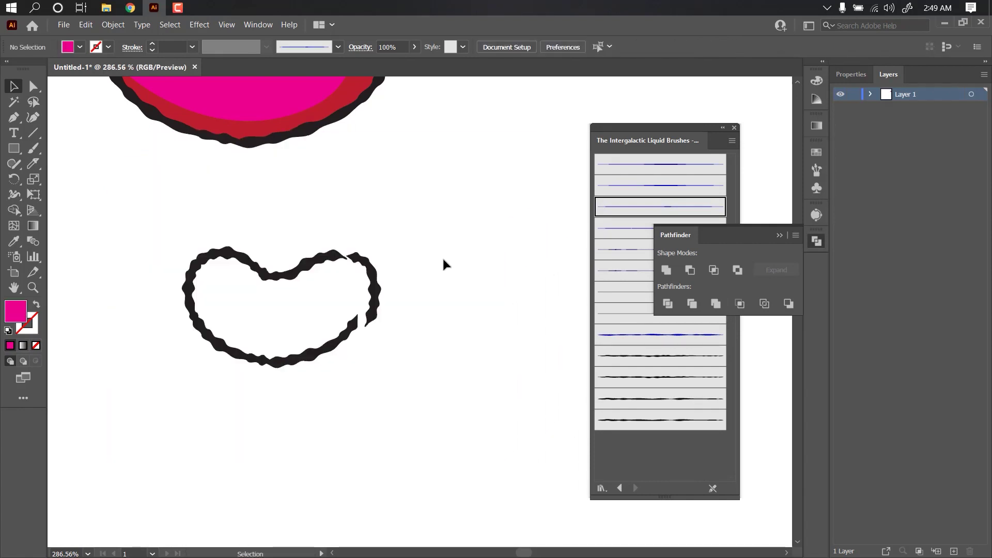
key(ctrl+z)
- Check the cut by moving the rectangle, undo, then marquee-select rectangle and outline together
scroll(444, 256, up, 5)
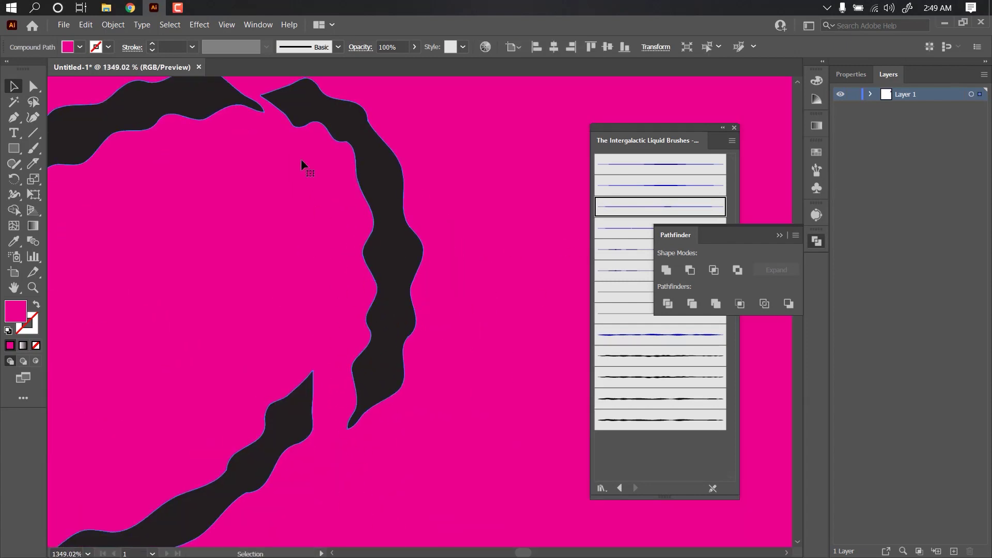
scroll(343, 348, down, 2)
scroll(206, 345, down, 2)
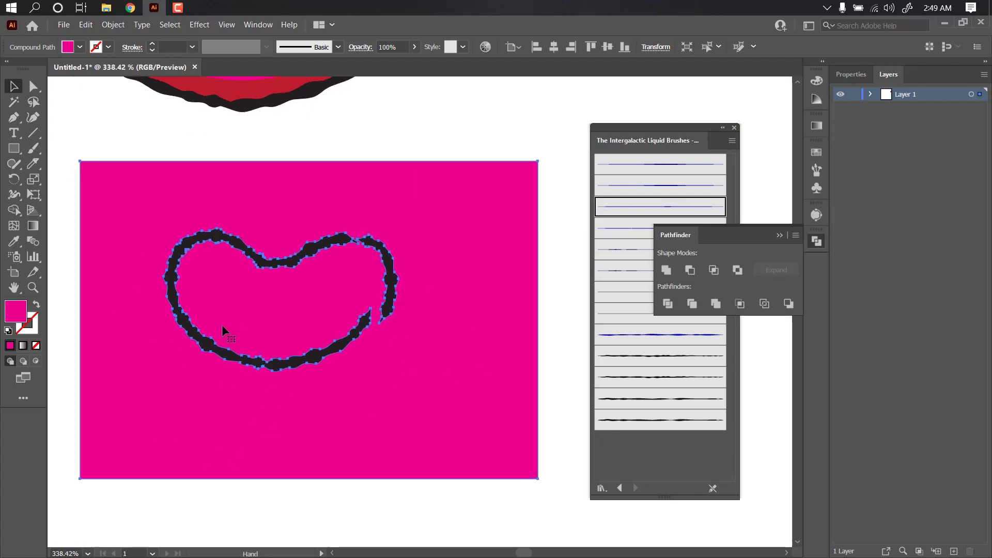
drag(443, 195, 504, 181)
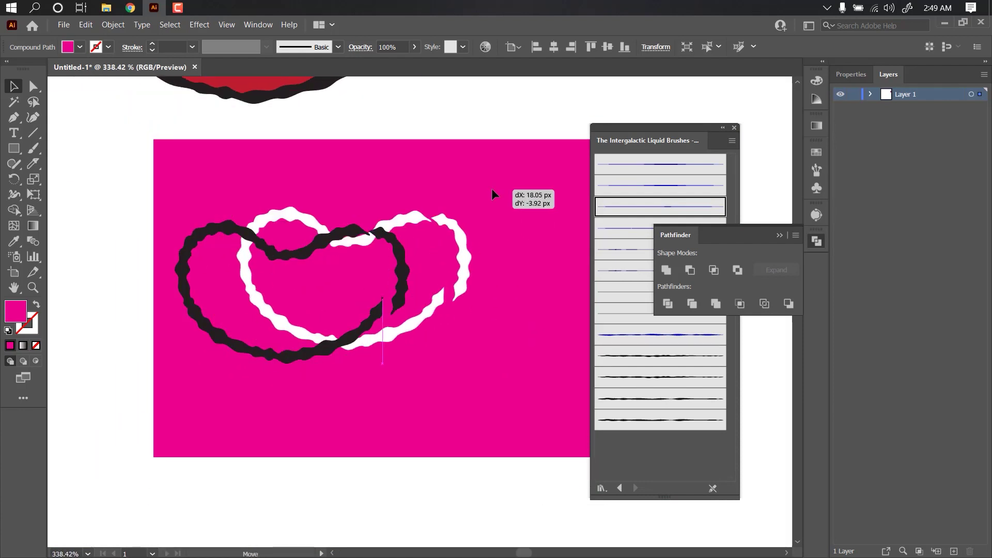
key(ctrl+z)
drag(495, 132, 262, 361)
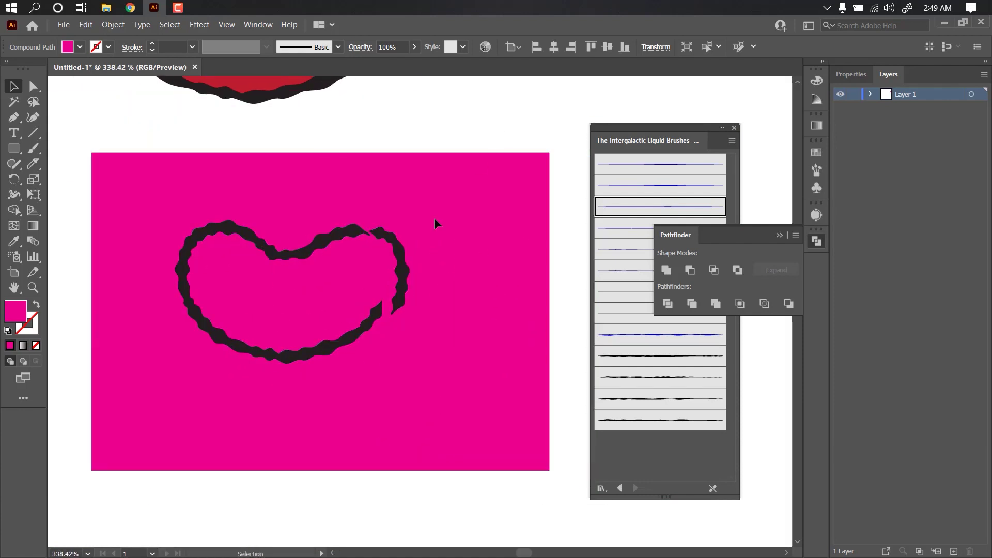
- Delete the old bean and paint a pink loop with the second liquid brush
key(Delete)
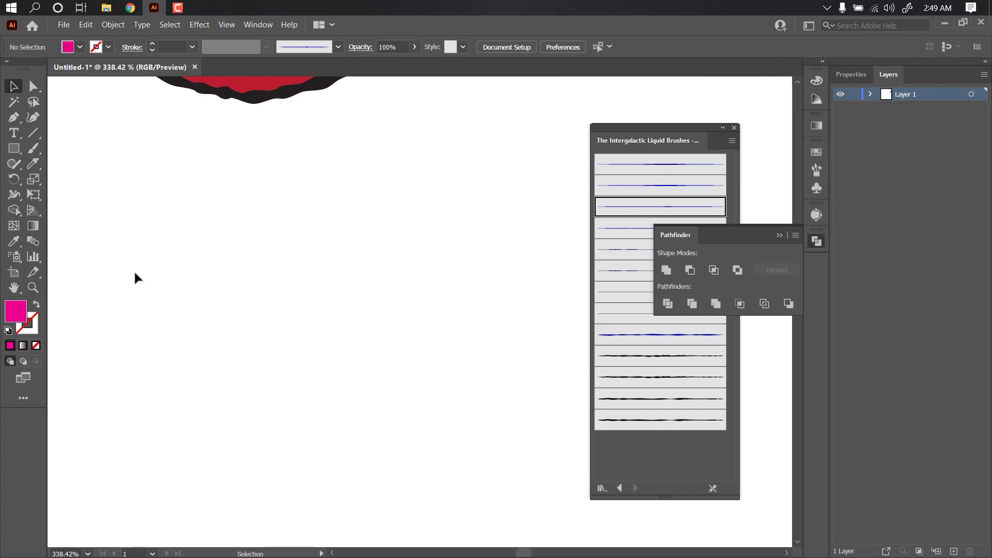
key(b)
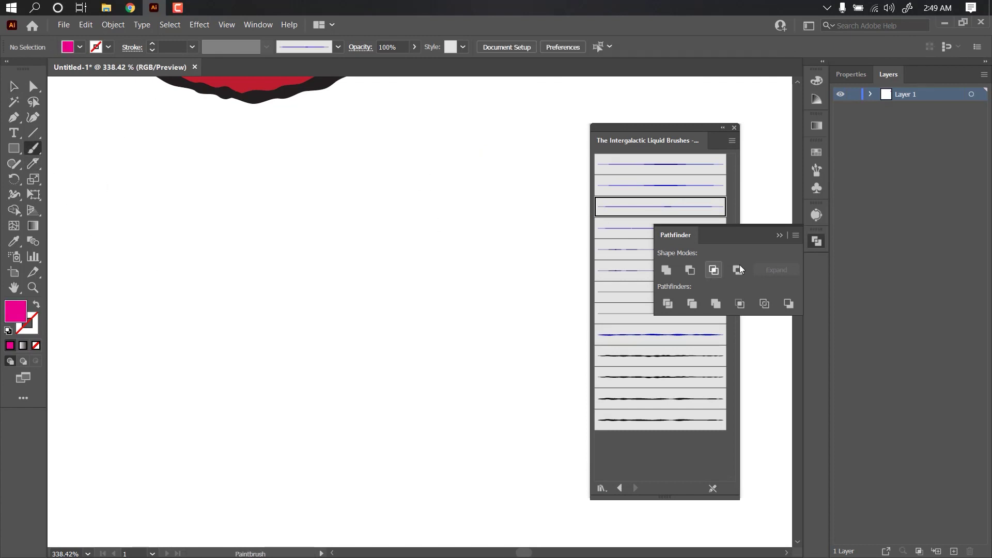
click(637, 189)
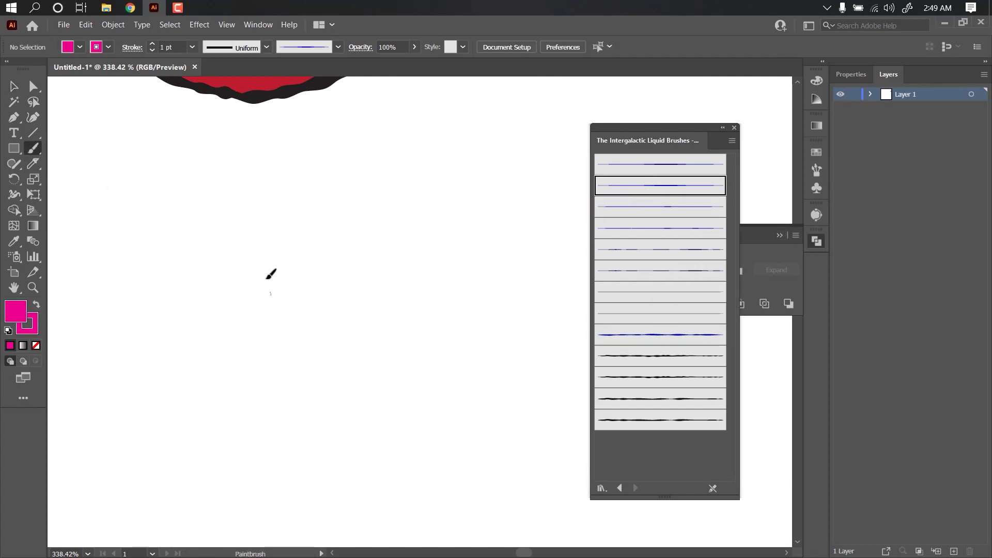
drag(270, 295, 339, 270)
drag(310, 331, 326, 240)
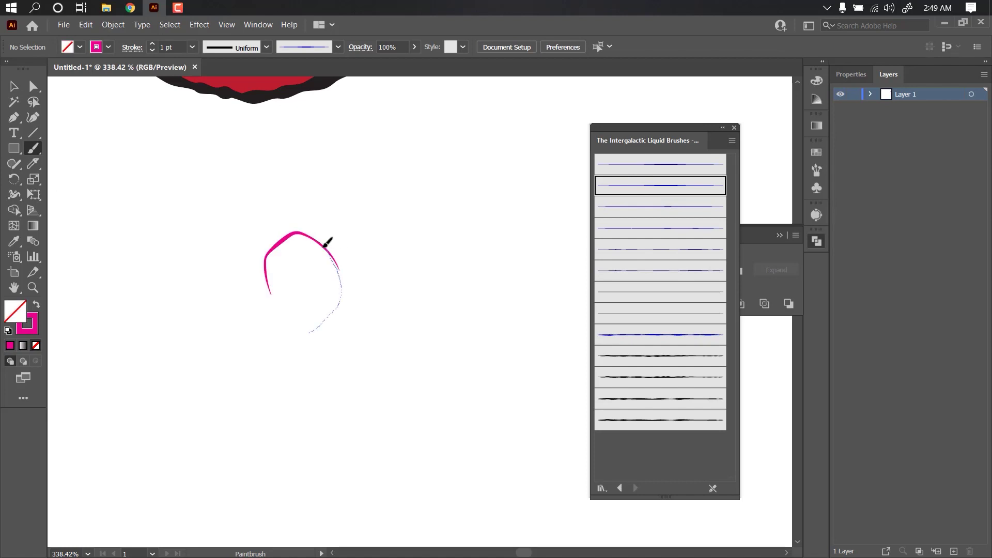
drag(310, 331, 270, 266)
- Expand the pink loop's appearance into a filled shape and merge its pieces
key(v)
click(300, 234)
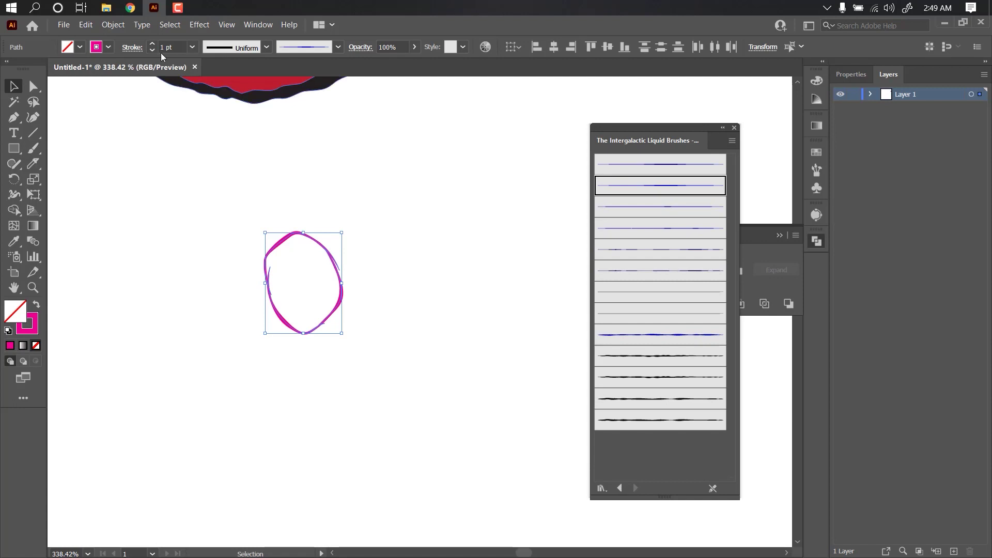
click(113, 24)
click(153, 170)
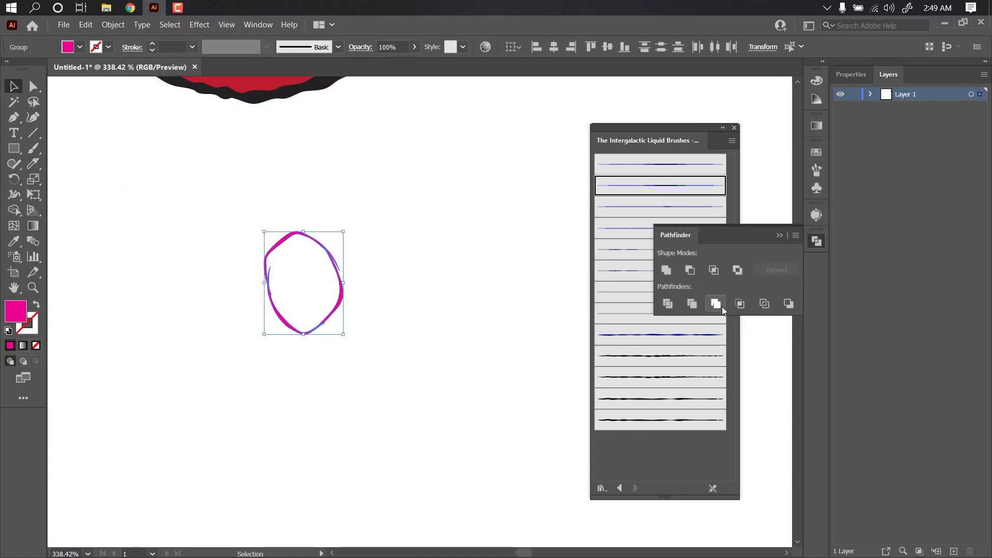
click(716, 304)
click(489, 279)
- Draw a rectangle over the loop, send it to the back, and fill it dark navy
key(m)
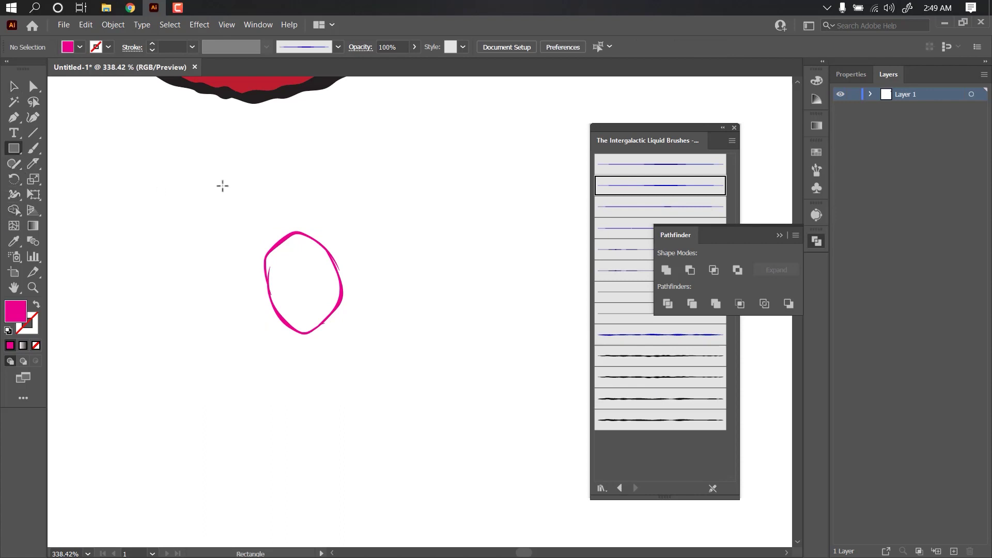
drag(207, 172, 453, 423)
key(v)
right_click(391, 262)
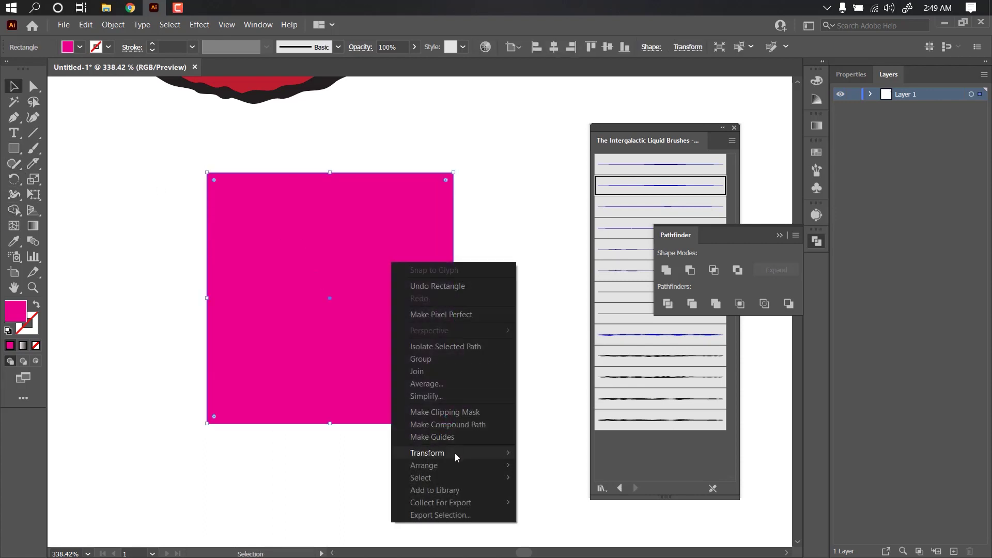
mouse_move(423, 465)
click(553, 501)
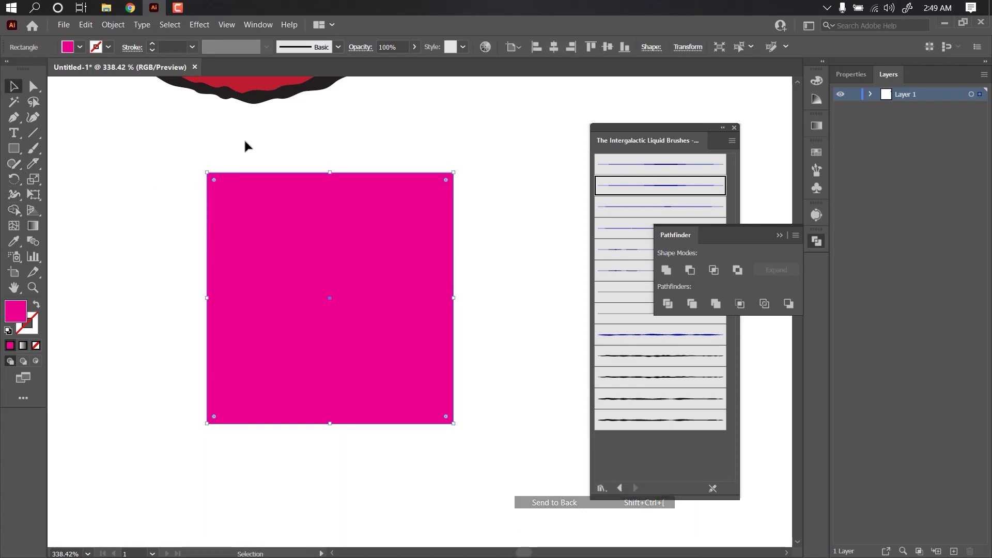
click(80, 47)
click(80, 74)
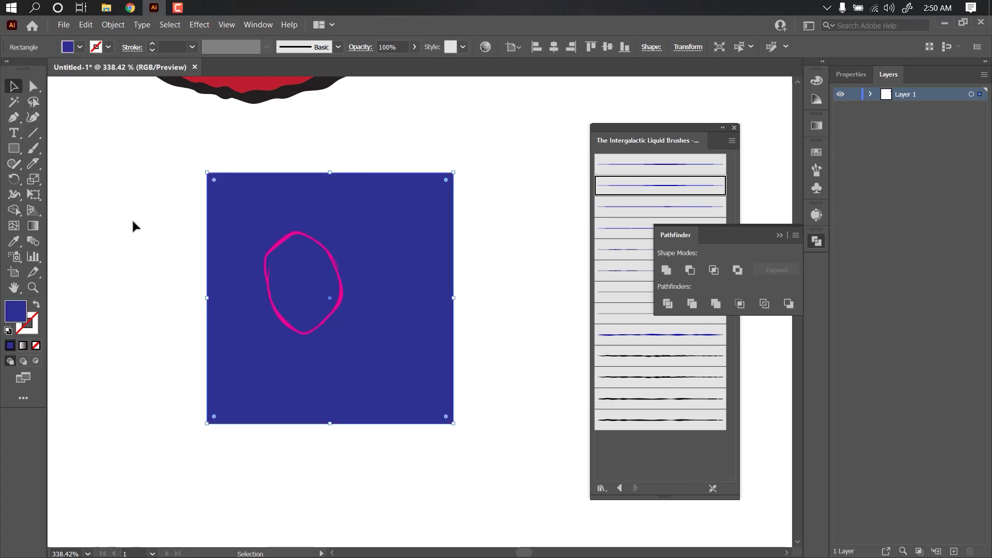
- Merge the rectangle with the loop, ungroup, and delete the leftover rectangle piece
drag(488, 171, 164, 426)
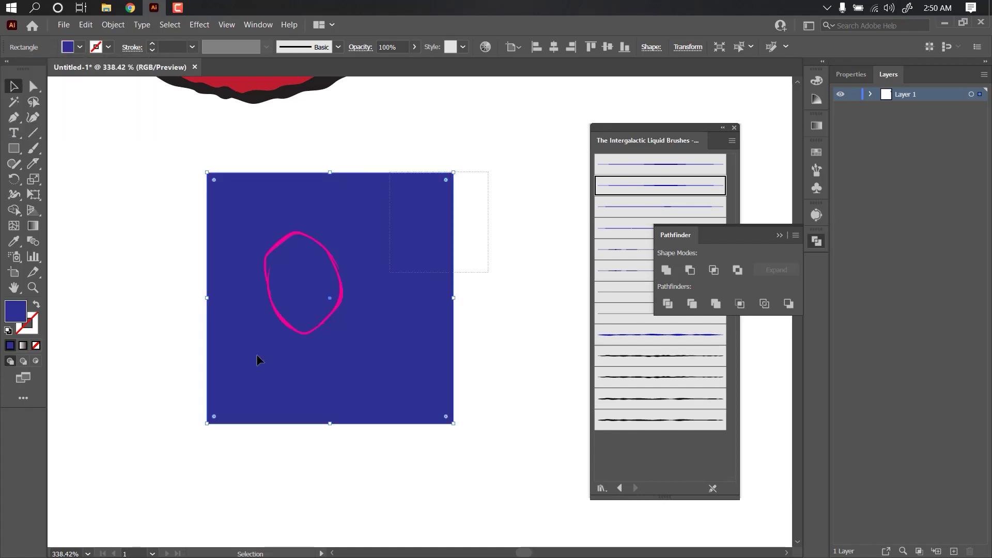
click(715, 304)
right_click(419, 217)
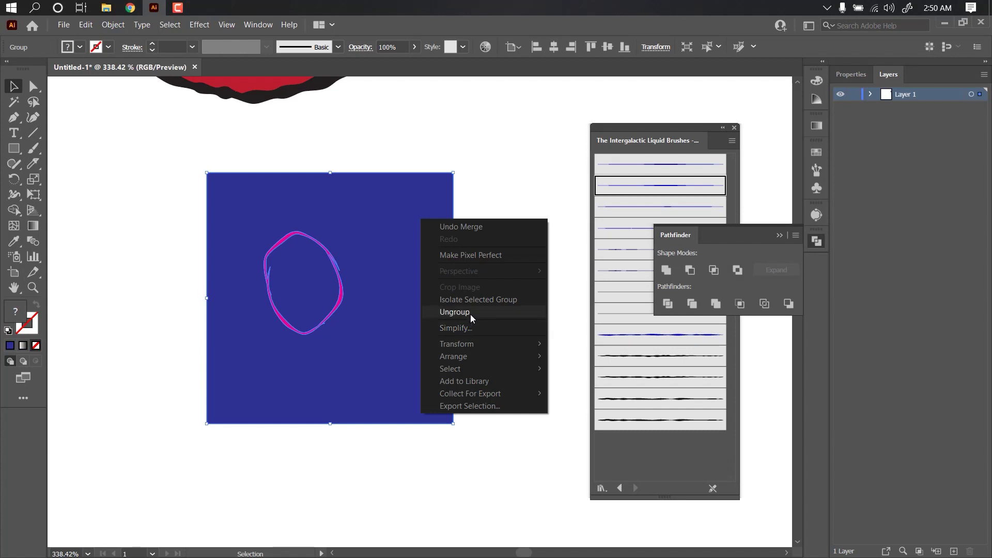
click(469, 312)
key(Delete)
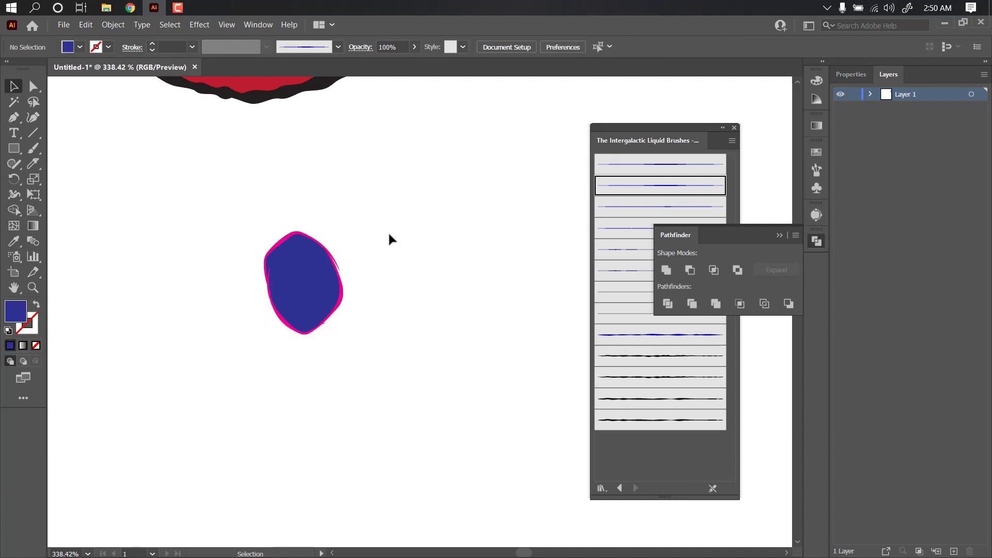
drag(294, 278, 391, 225)
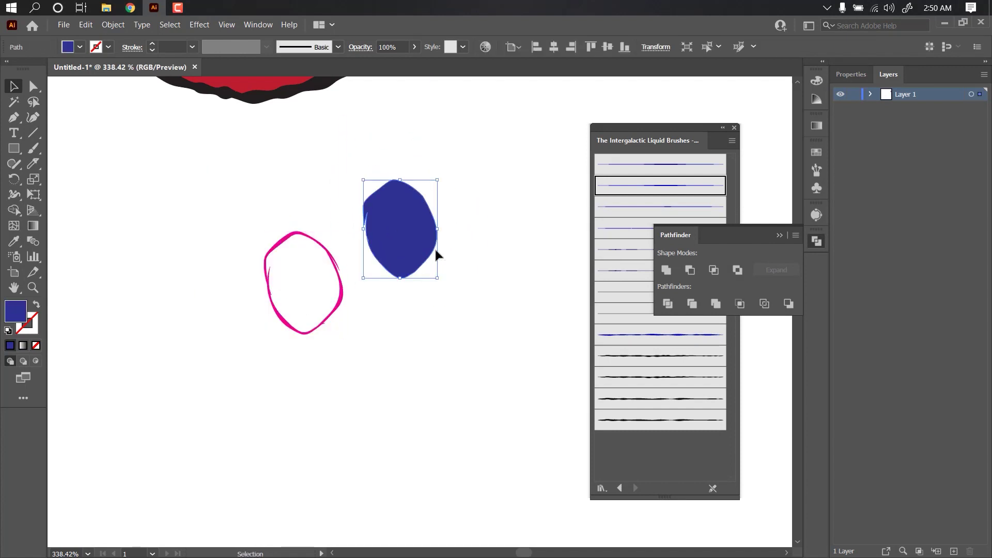
key(ctrl+z)
- Zoom in and use the Knife to slice the top portion off the navy fill
click(34, 164)
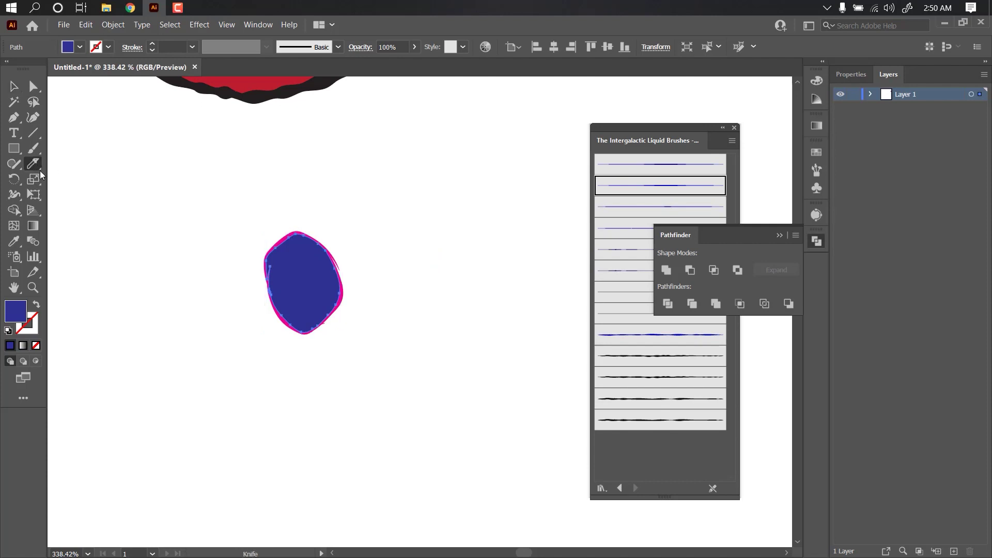
drag(304, 280, 469, 270)
drag(224, 371, 359, 283)
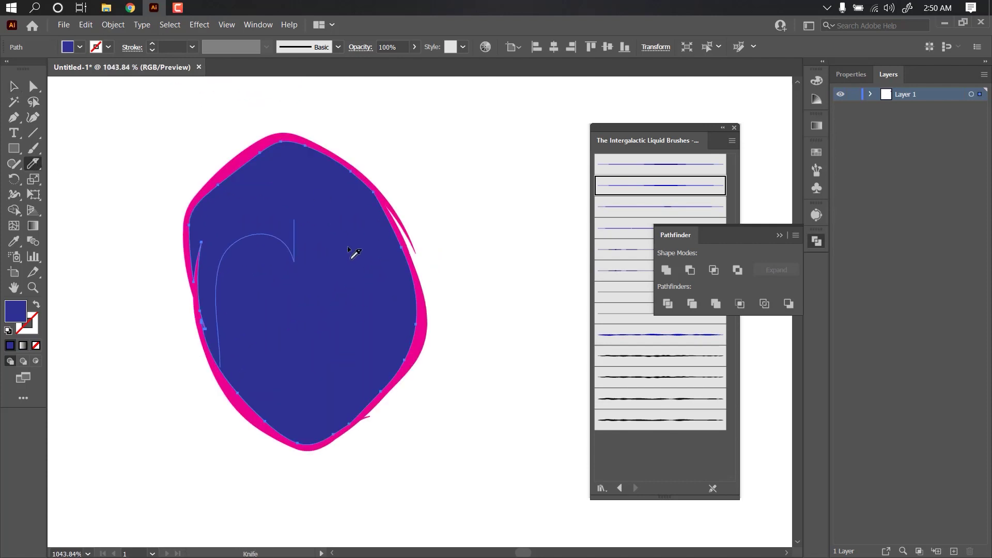
drag(215, 426, 344, 254)
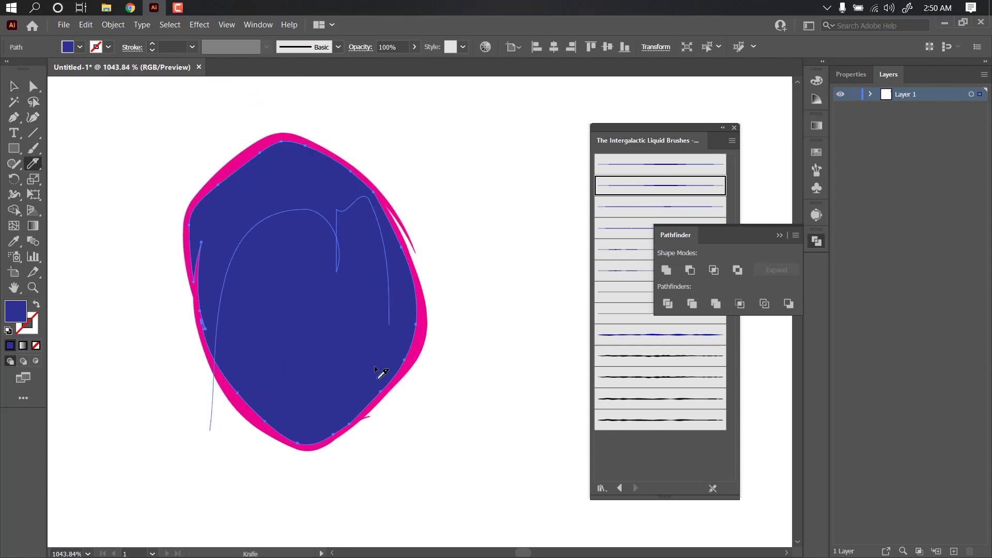
mouse_move(210, 398)
mouse_down()
mouse_move(366, 246)
mouse_move(381, 454)
mouse_up()
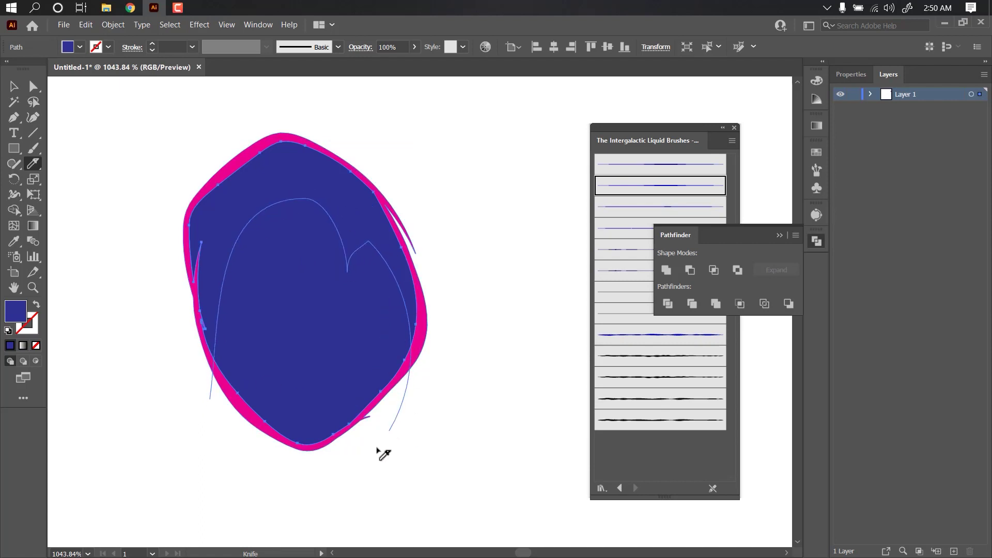
- Fill the top cut piece of the navy shape orange
key(v)
click(485, 228)
click(355, 181)
click(80, 47)
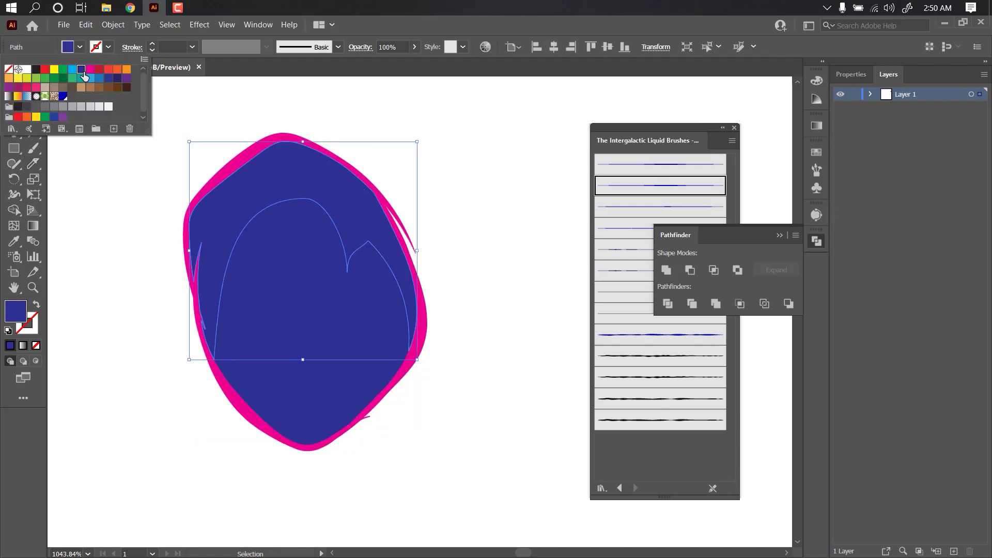
click(118, 69)
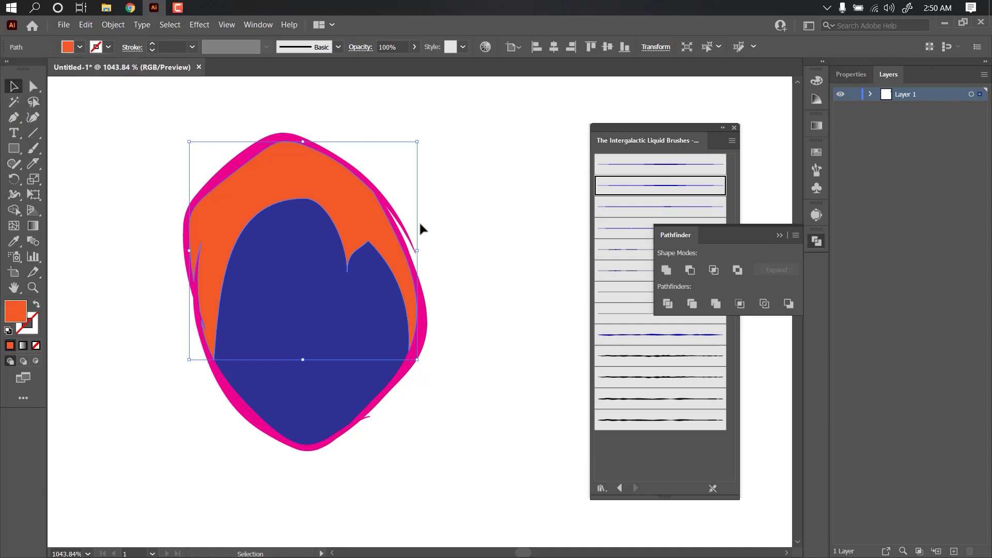
key(ctrl+shift+a)
- Zoom out, then select and delete the kidney shape and small blob
scroll(217, 288, down, 5)
scroll(211, 341, down, 2)
scroll(353, 240, down, 2)
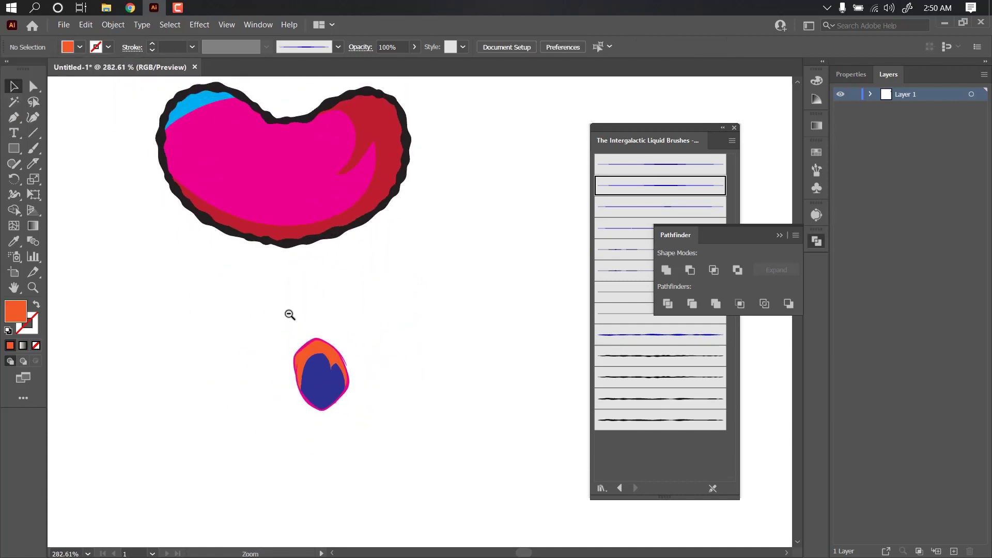
scroll(288, 314, down, 3)
drag(443, 154, 126, 452)
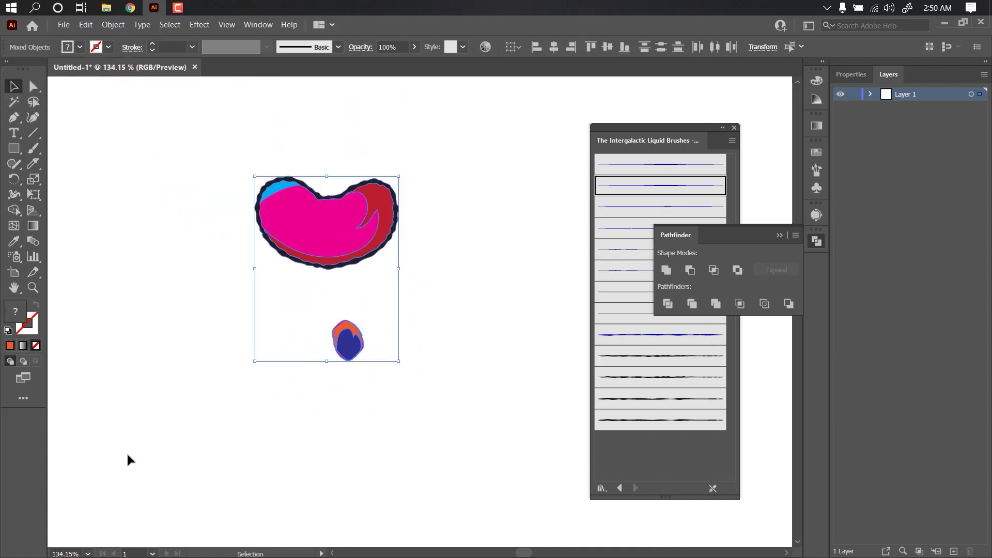
key(Delete)
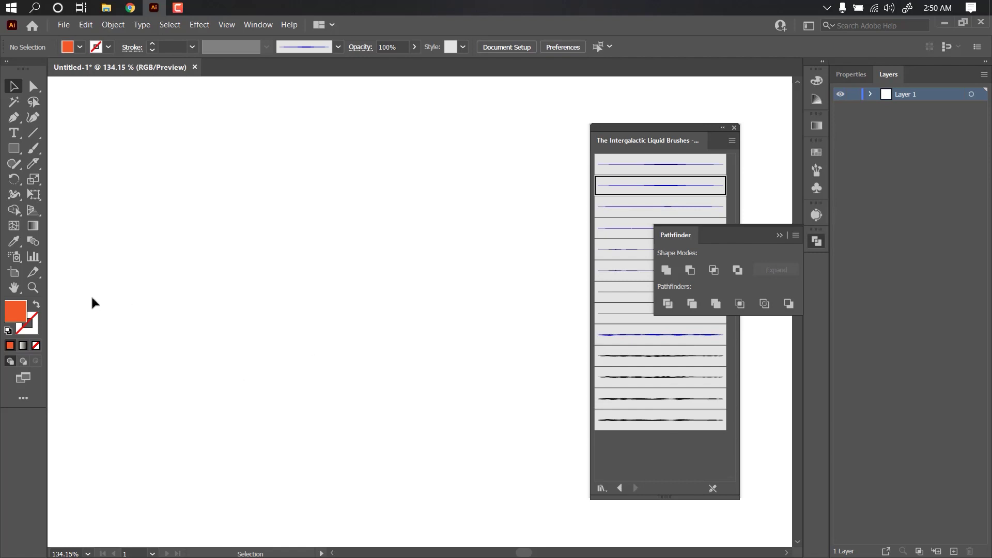
- Swap fill and stroke, then set the stroke colour to dark navy
click(36, 304)
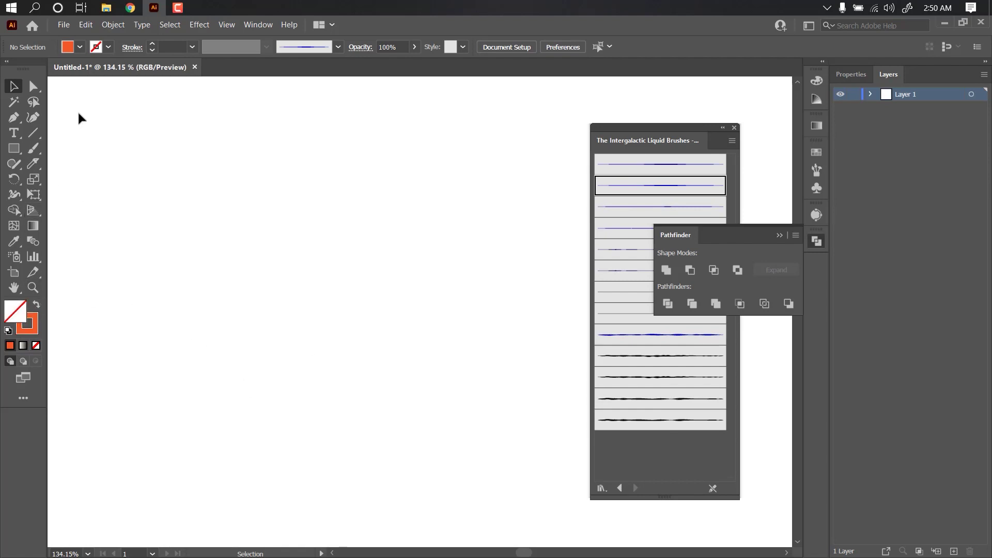
click(106, 52)
click(75, 73)
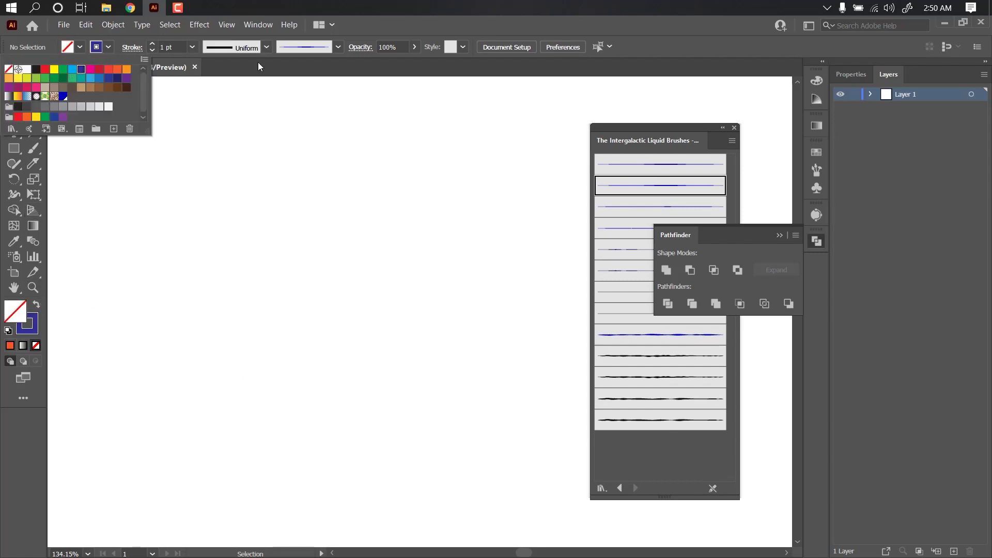
click(110, 48)
click(117, 84)
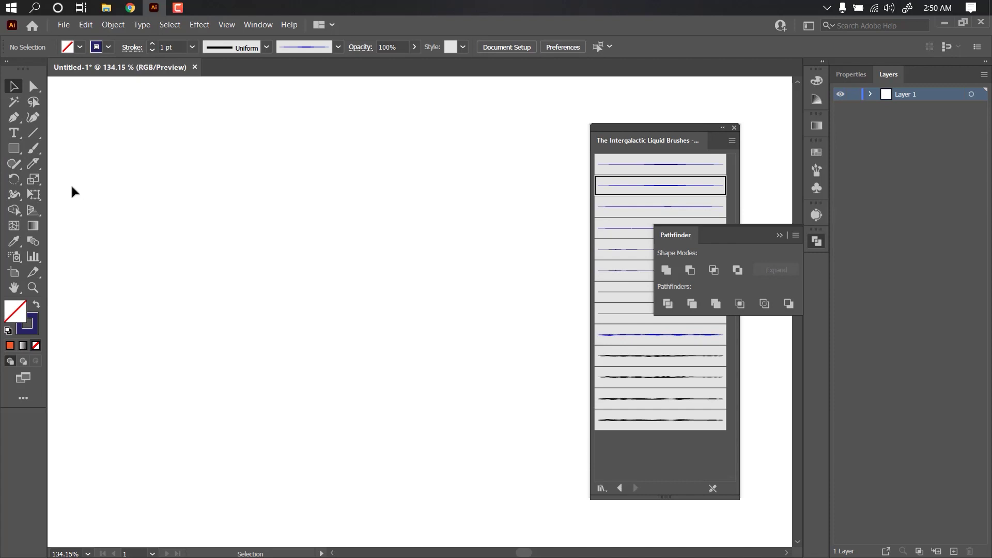
- Set the Blob Brush to pressure-based size and fidelity one step smoother
drag(34, 148, 106, 161)
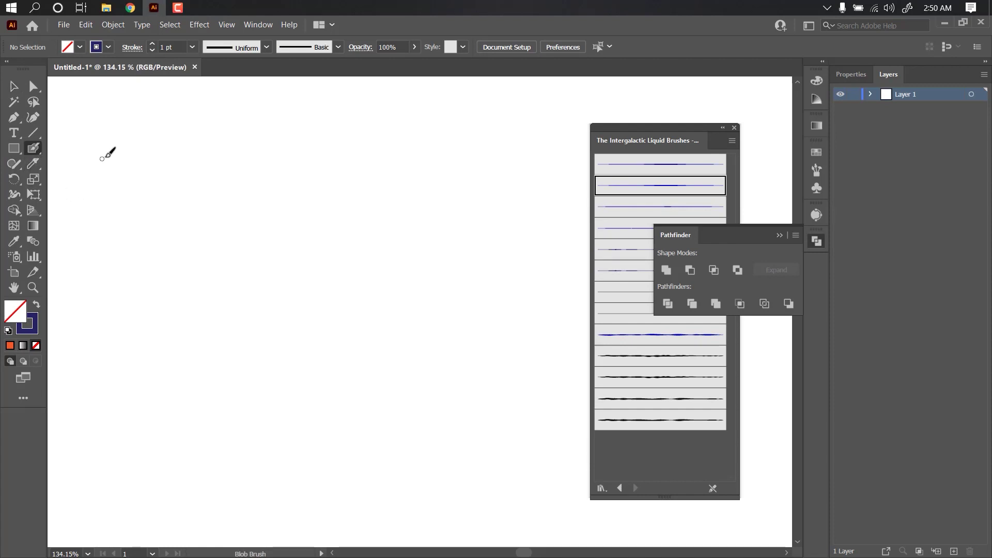
double_click(36, 151)
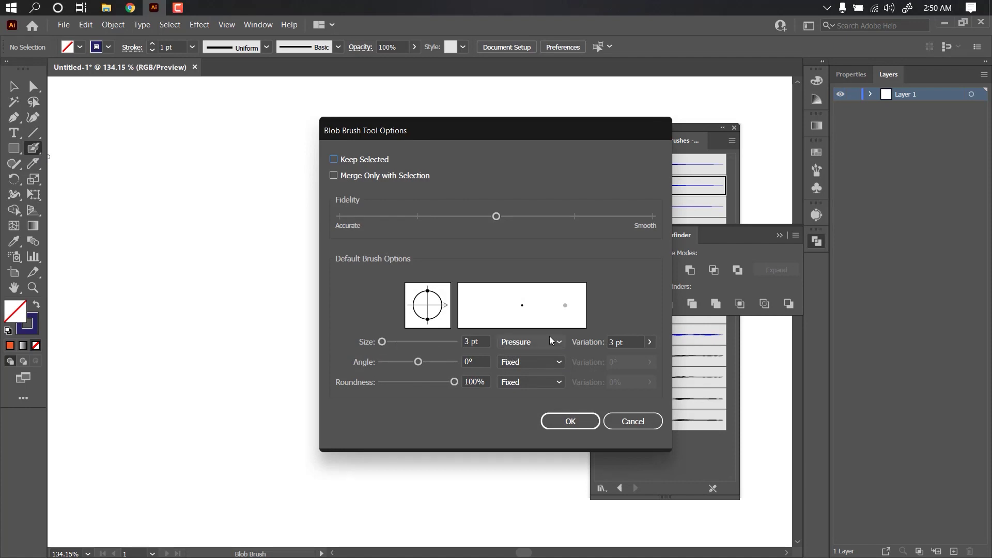
click(534, 345)
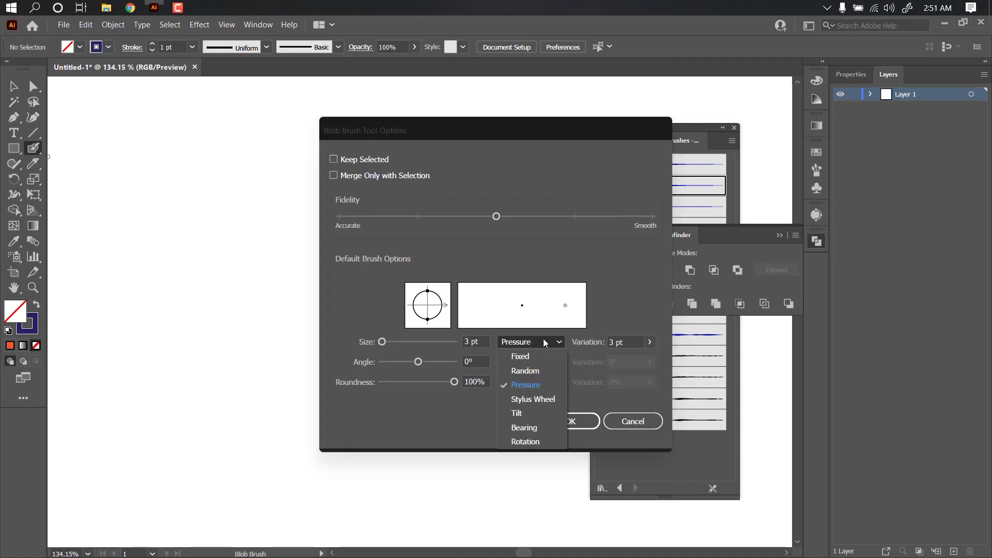
click(531, 383)
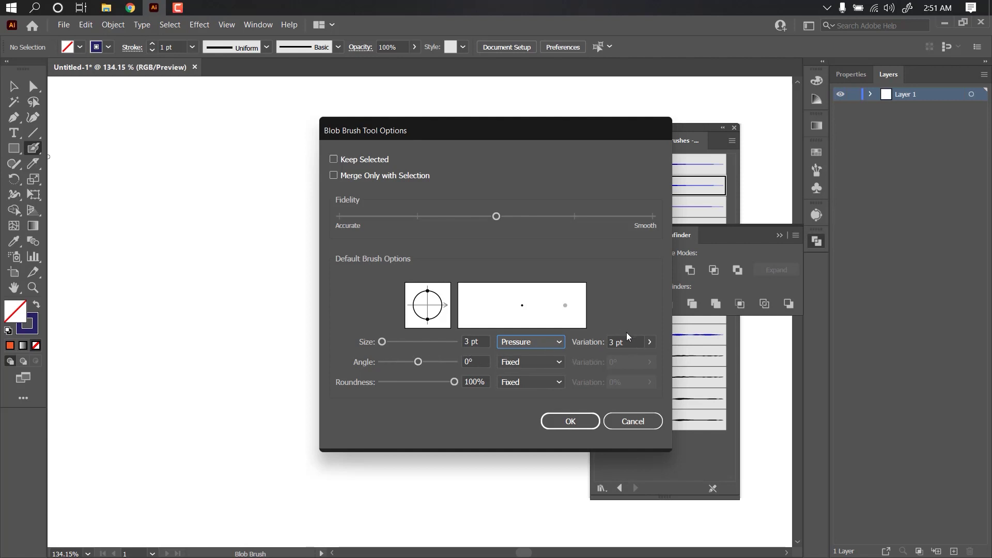
click(574, 216)
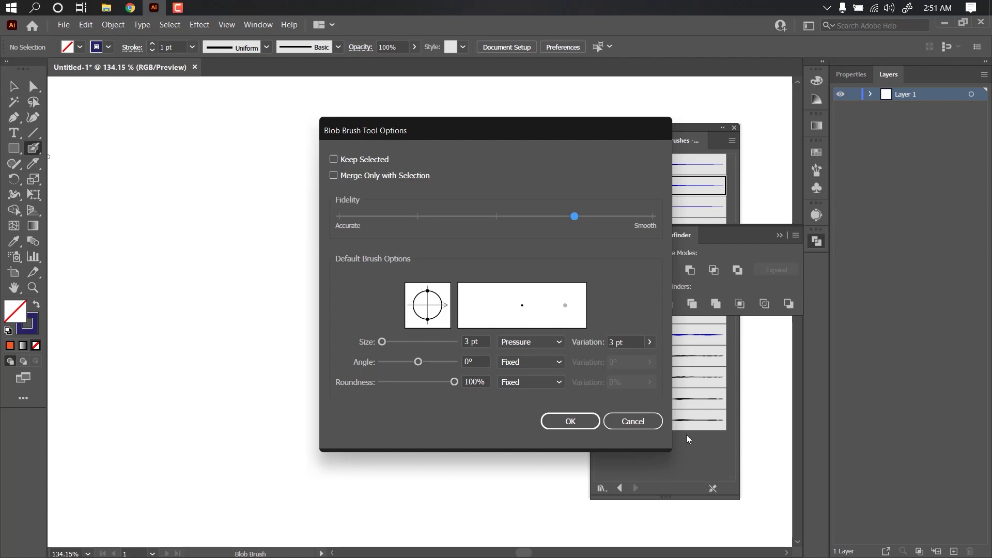
click(573, 419)
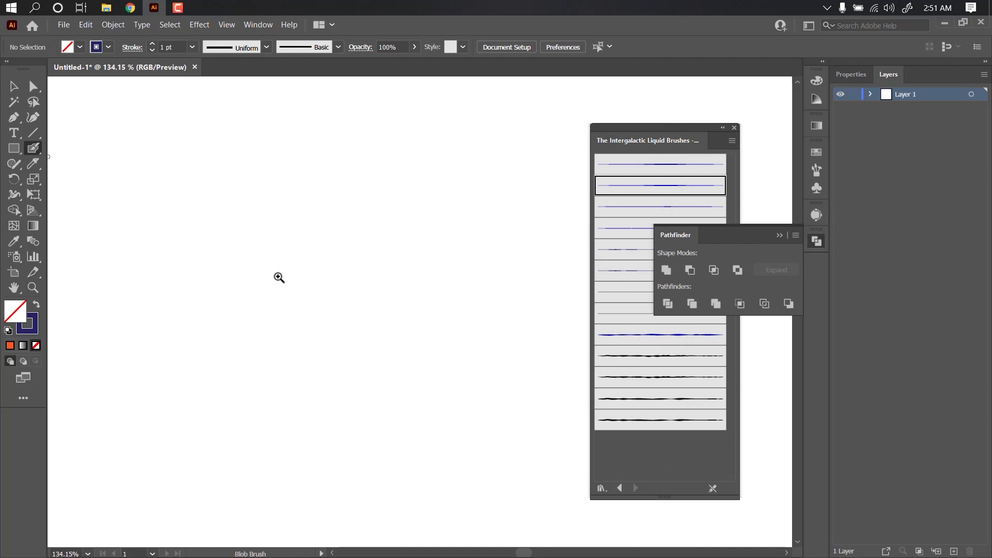
- Zoom in and paint a long wavy navy blob-brush stroke plus a short one
drag(279, 276, 358, 256)
mouse_move(219, 330)
mouse_down()
mouse_move(375, 254)
mouse_move(405, 294)
mouse_up()
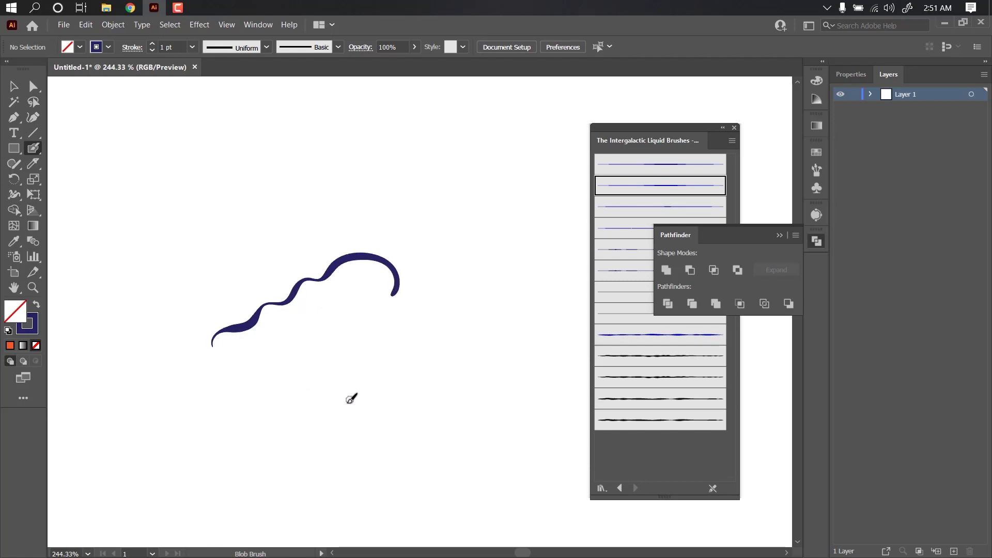
mouse_move(348, 404)
mouse_down()
mouse_move(375, 319)
mouse_move(395, 292)
mouse_move(389, 187)
mouse_move(365, 241)
mouse_up()
key(v)
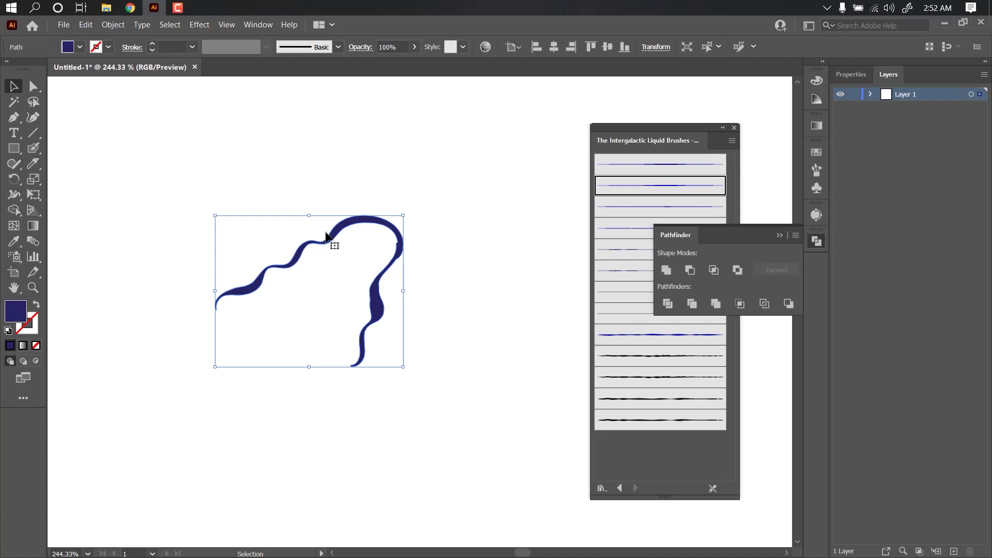
- Close the outline's open bottom gap with another Blob Brush stroke and select the loop
key(shift+b)
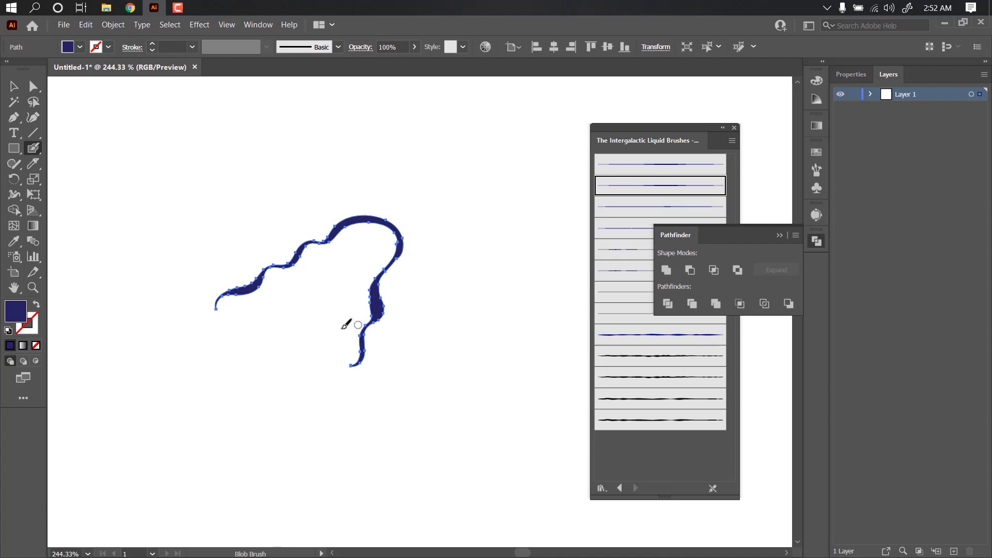
scroll(342, 327, up, 1)
scroll(365, 327, up, 1)
mouse_move(376, 372)
mouse_down()
mouse_move(209, 376)
mouse_move(159, 310)
mouse_move(161, 290)
mouse_up()
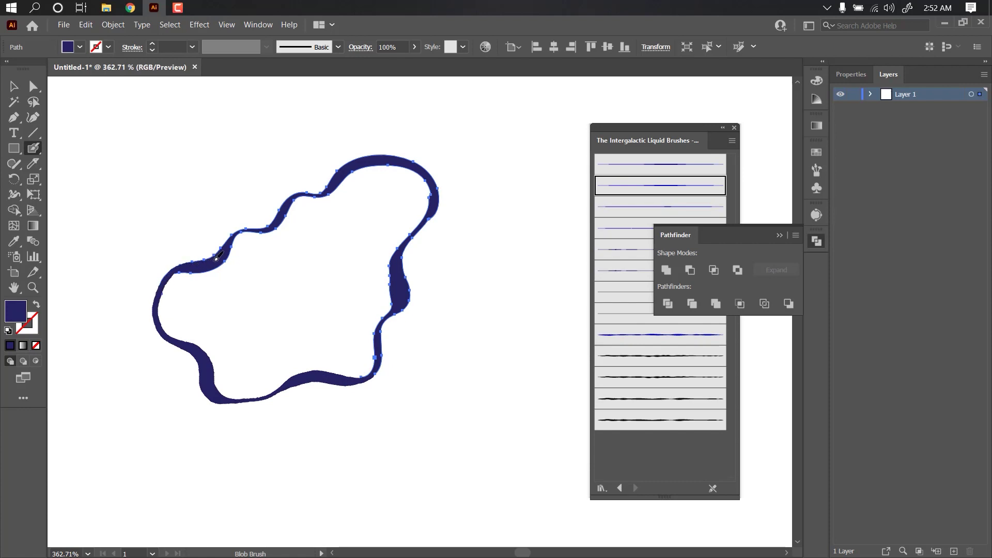
key(ctrl+shift+a)
key(v)
click(283, 398)
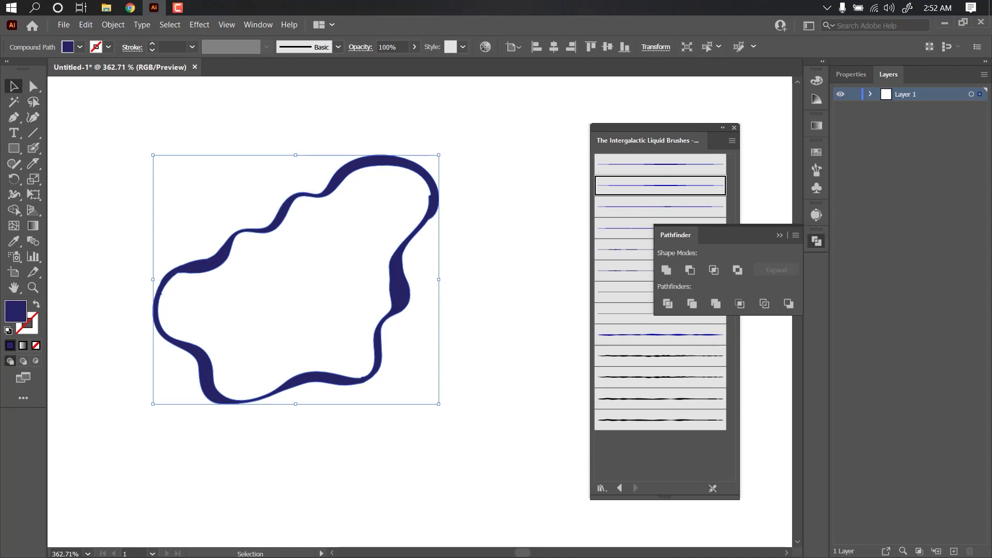
- Undo an accidental magenta colour change on the navy outline and deselect it
key(m)
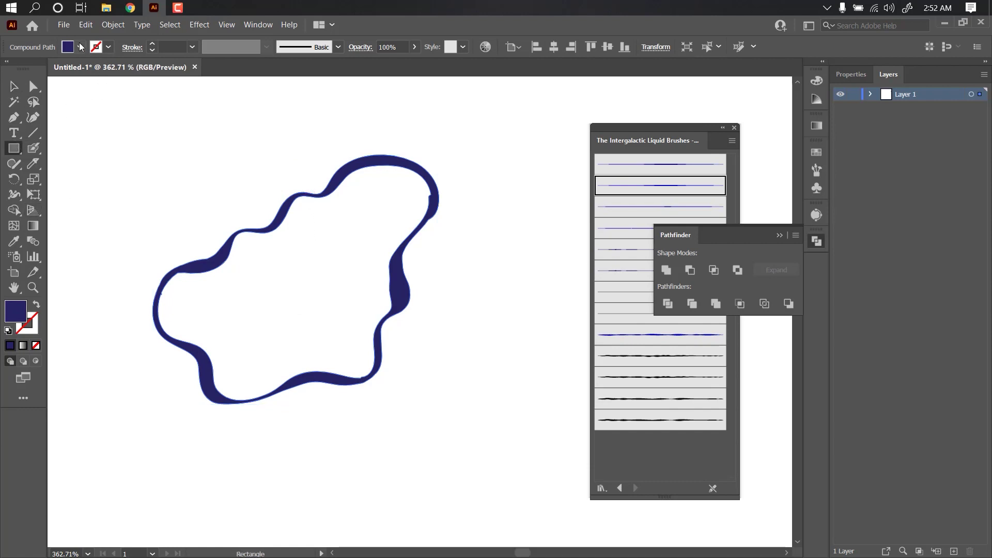
click(95, 47)
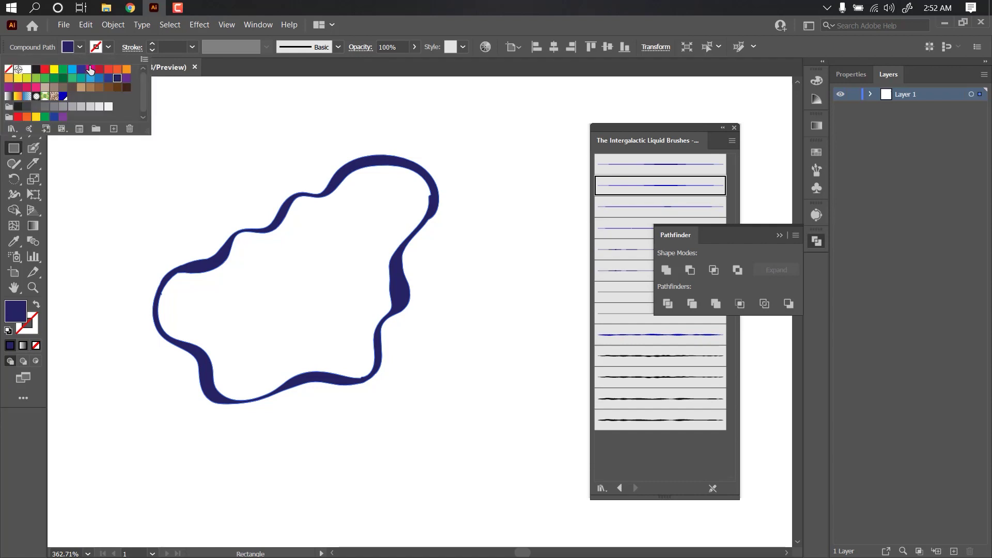
click(93, 73)
scroll(181, 166, down, 2)
key(v)
key(ctrl+z)
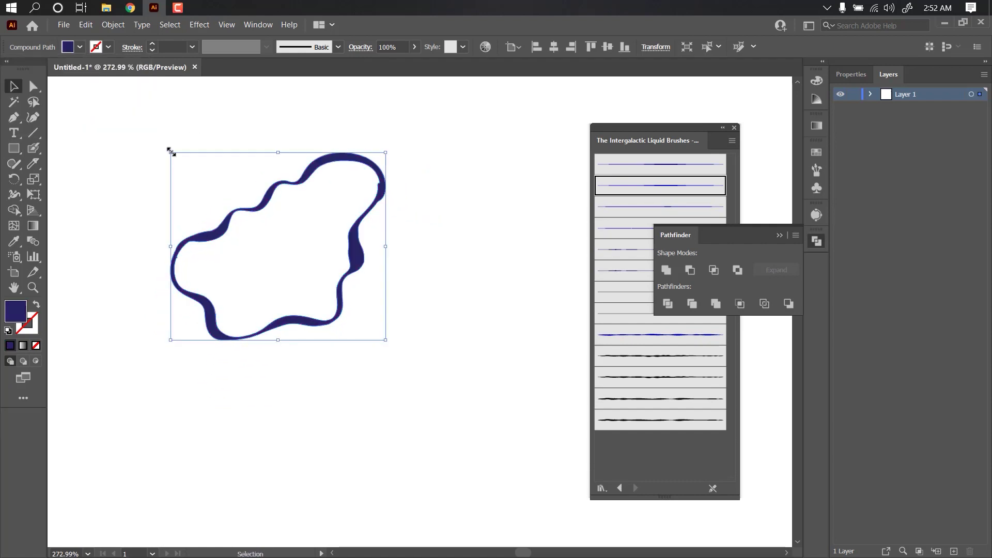
click(83, 139)
- Draw a large magenta-filled rectangle over the outline and send it to the back
key(m)
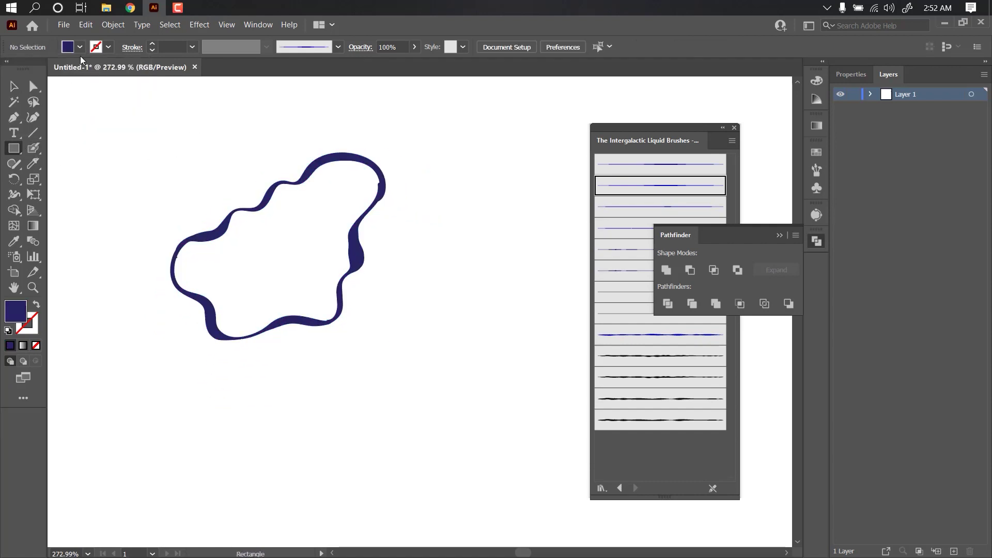
click(80, 50)
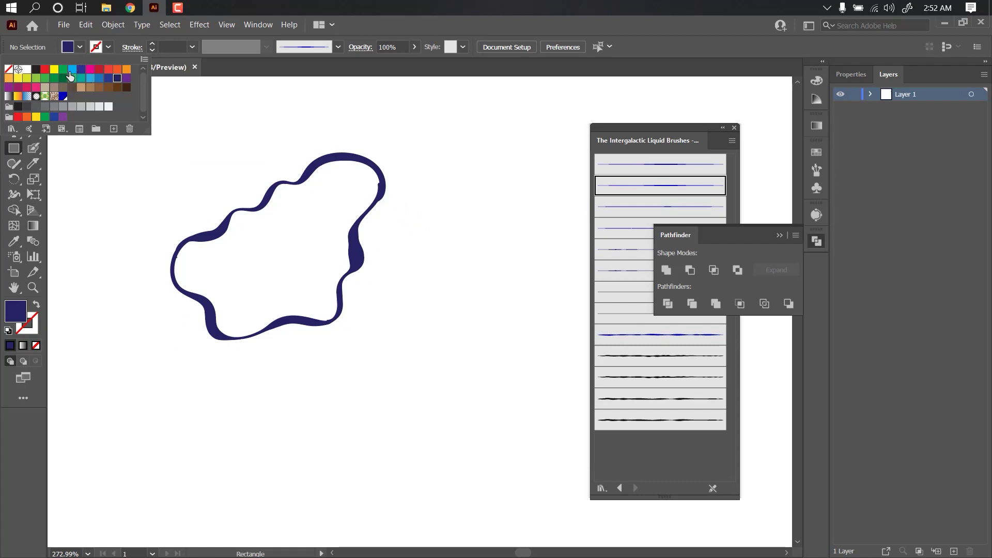
click(99, 79)
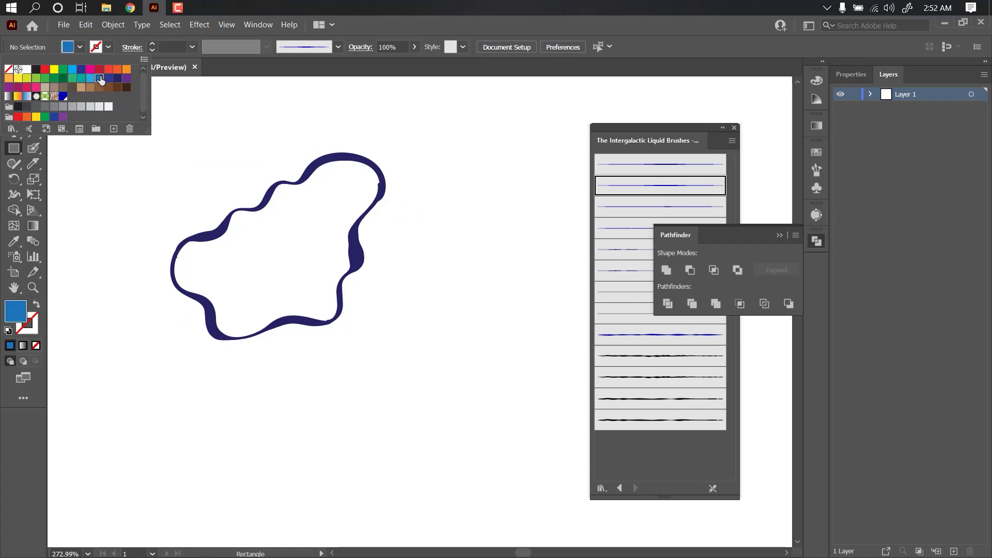
click(90, 71)
drag(299, 115, 524, 488)
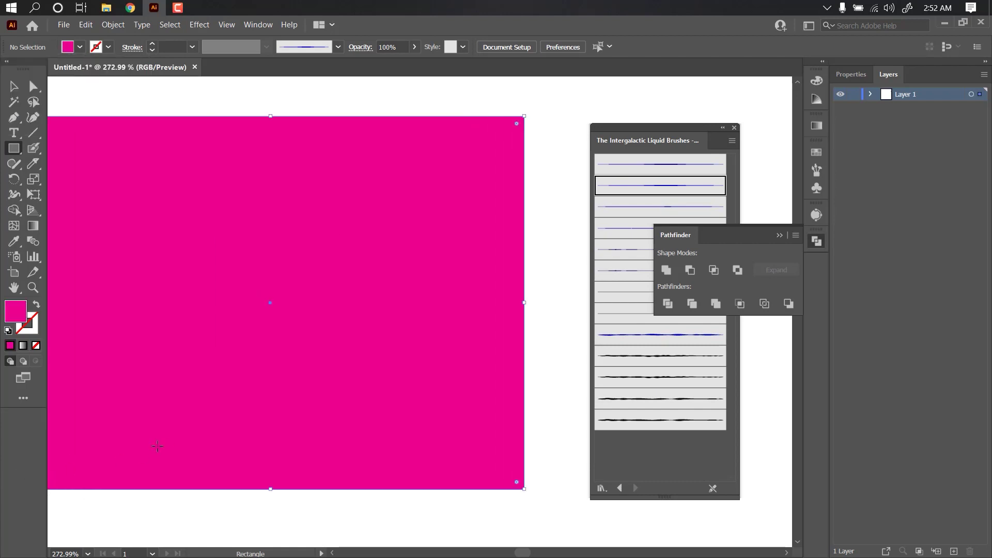
key(v)
right_click(282, 317)
mouse_move(315, 258)
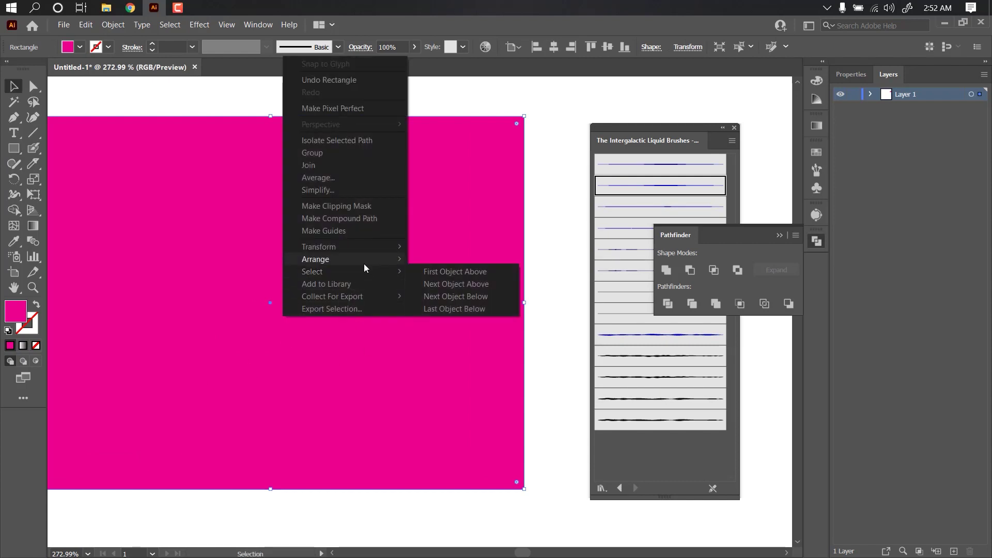
click(465, 297)
- Merge the rectangle with the outline, ungroup, and select the outer leftover piece
drag(552, 162, 186, 364)
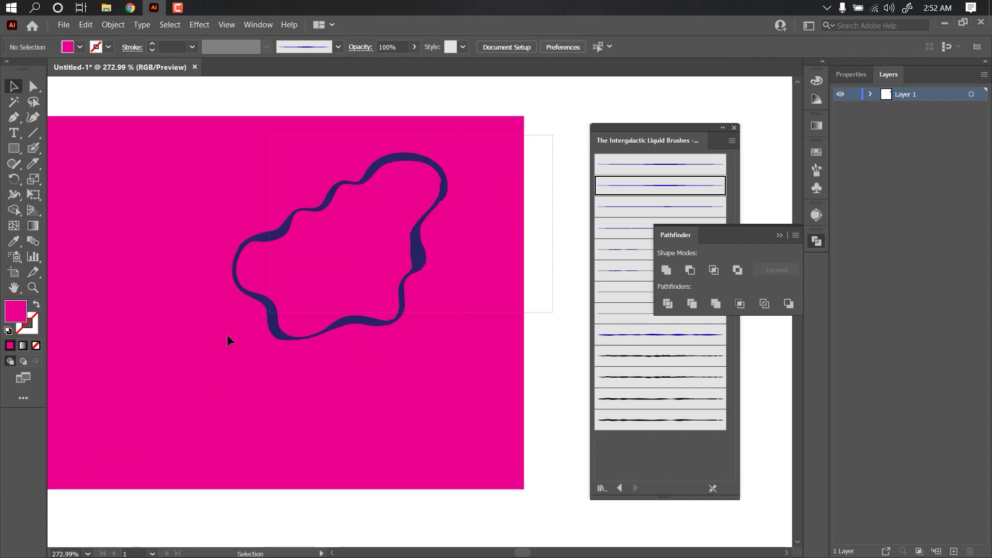
click(715, 304)
right_click(491, 243)
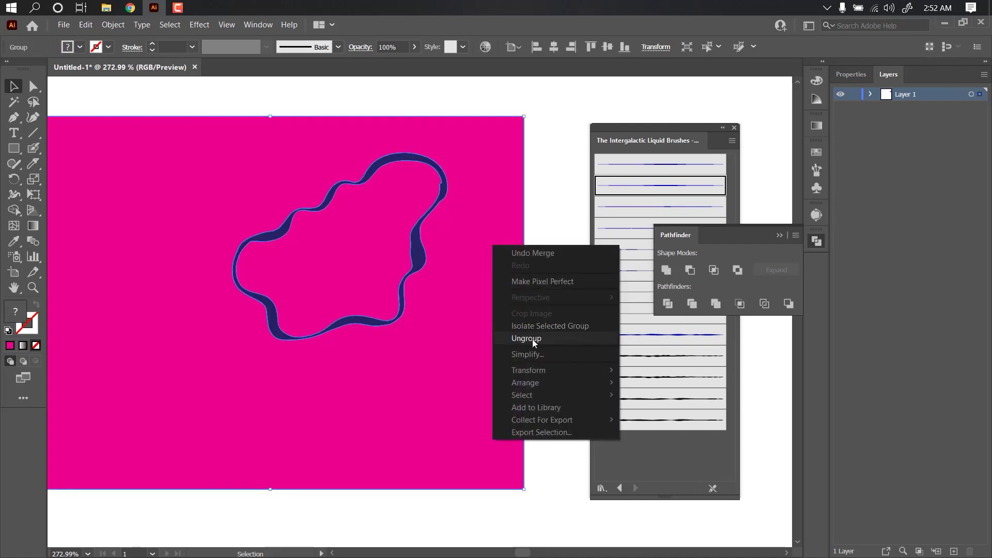
click(532, 339)
click(501, 268)
- Delete the leftover rectangle piece, keeping the magenta fill inside the navy outline
key(Delete)
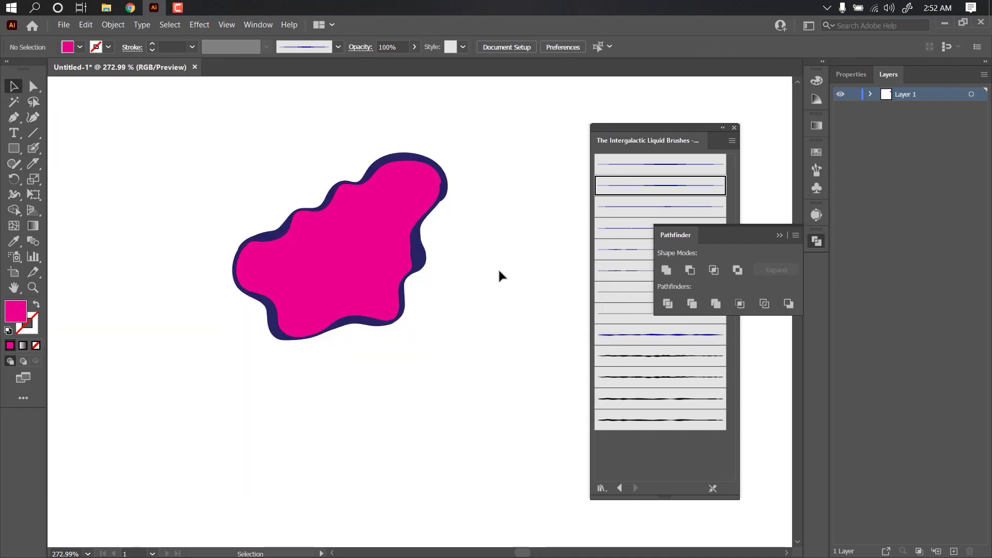
drag(341, 257, 404, 383)
key(ctrl+z)
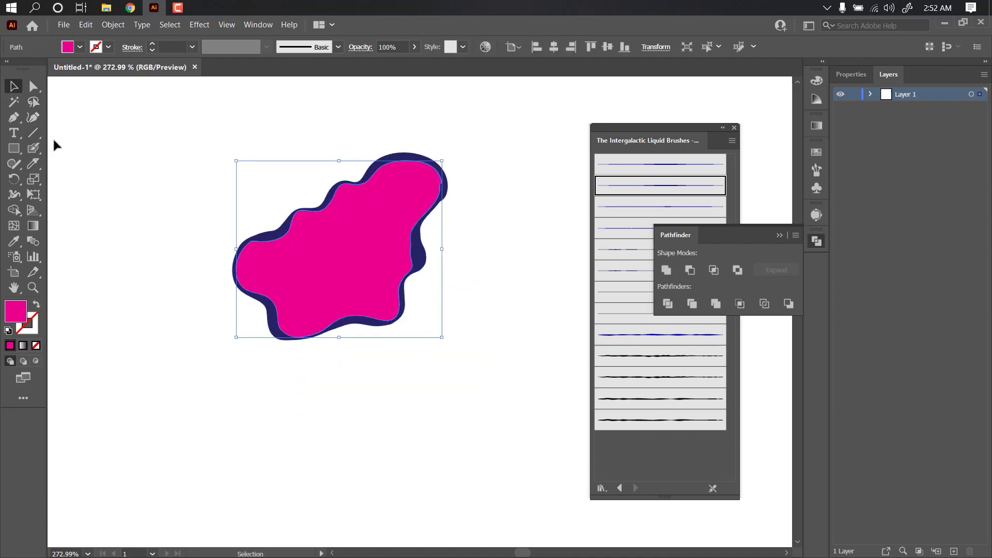
- Draw a first curved Pen path along the pink blob's right side
click(32, 163)
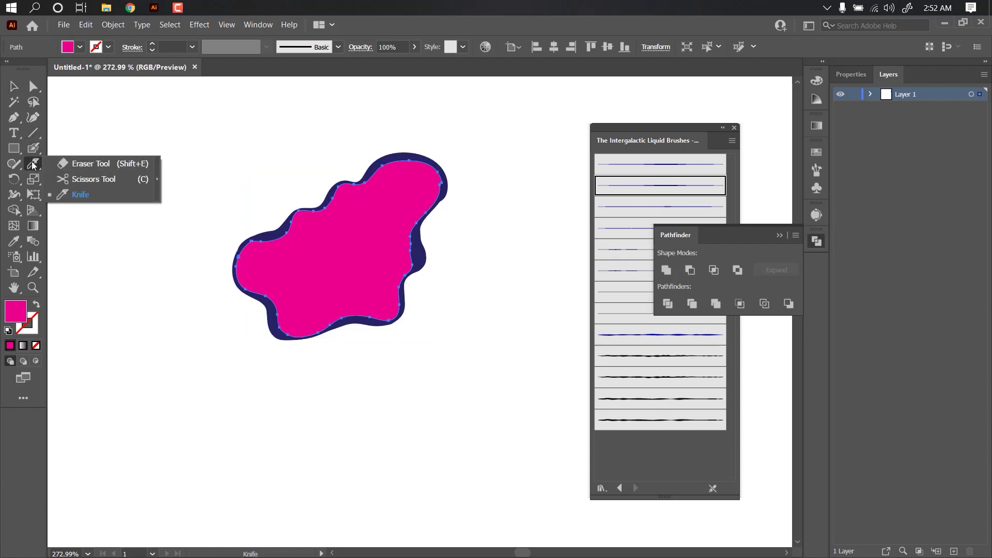
click(13, 117)
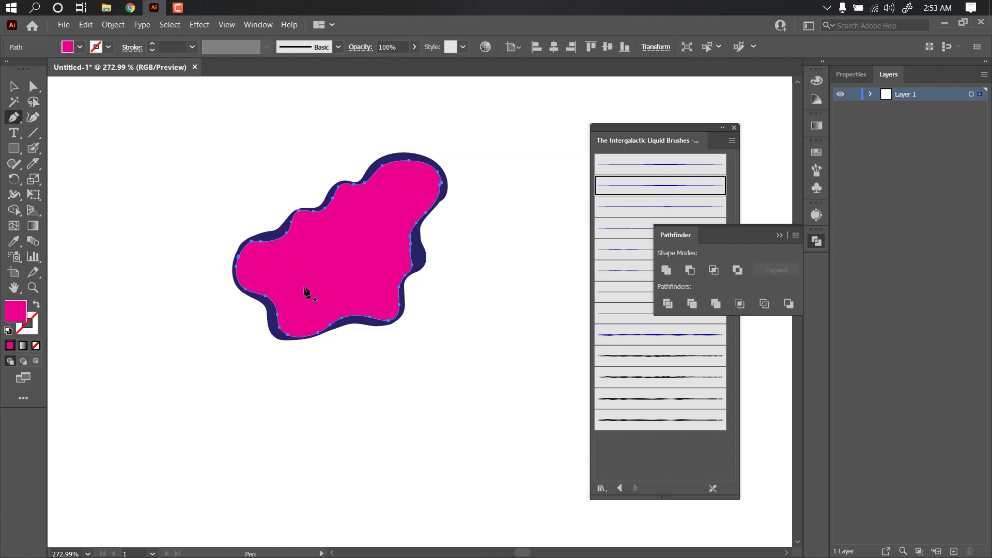
drag(349, 273, 384, 217)
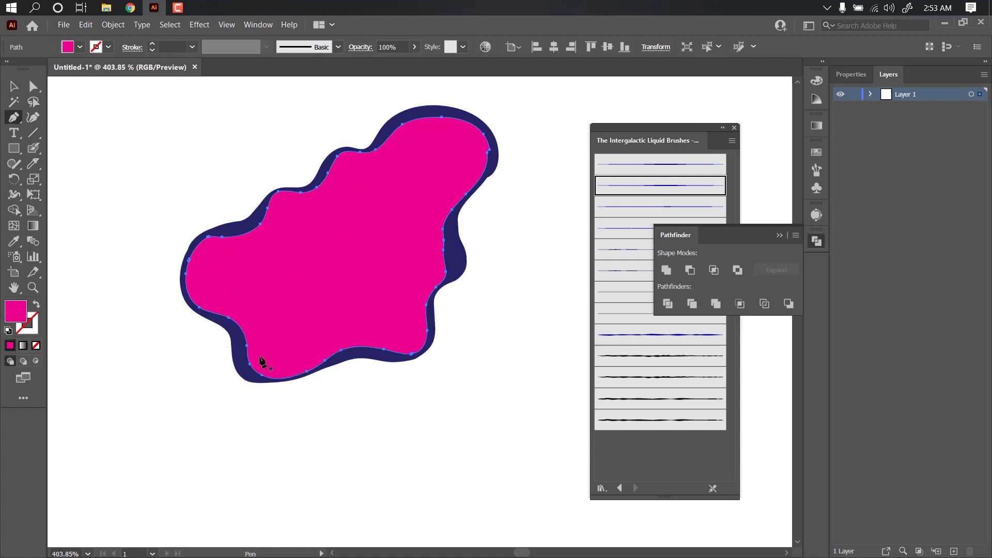
click(260, 388)
mouse_move(315, 353)
mouse_down()
mouse_move(350, 305)
mouse_move(407, 295)
mouse_up()
drag(406, 253, 417, 273)
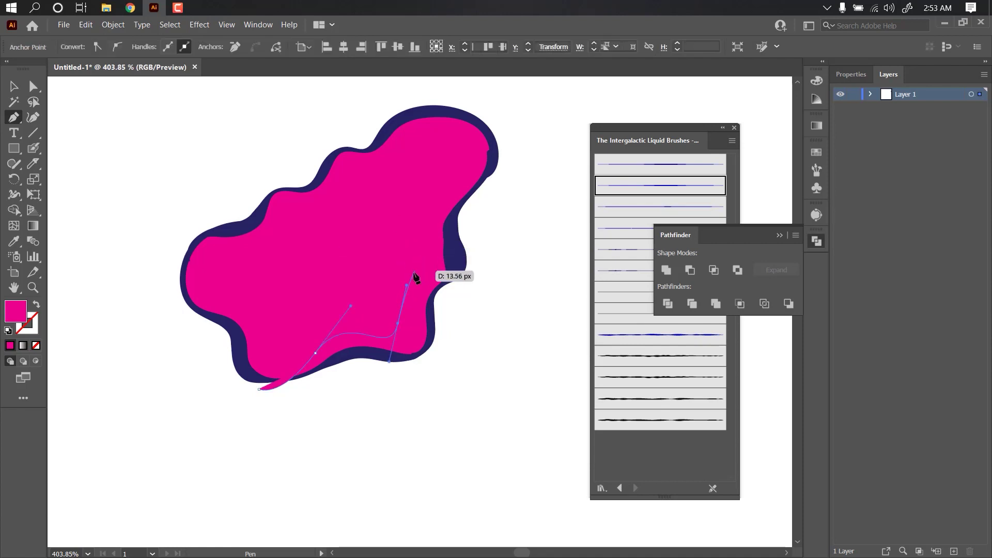
drag(434, 199, 453, 173)
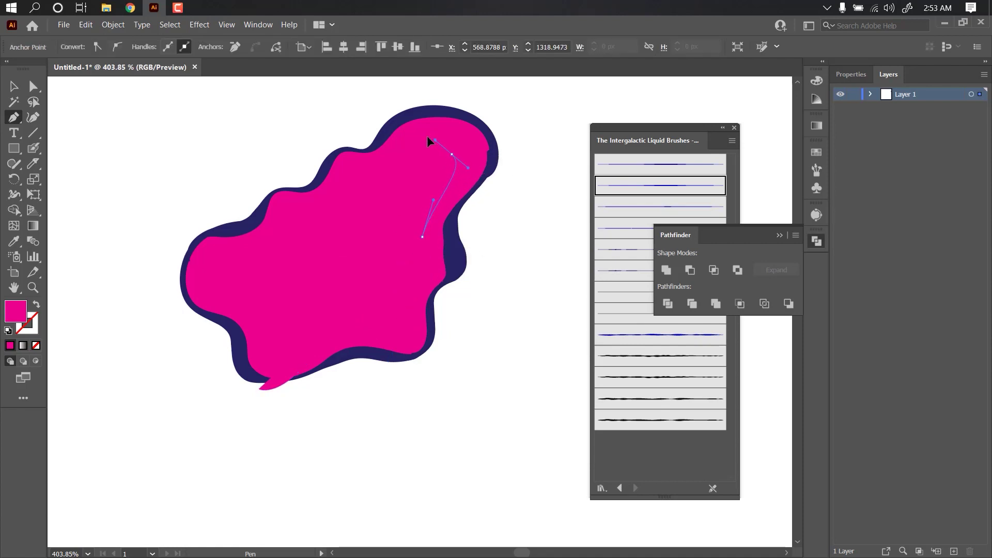
key(Escape)
- Draw a closed Pen shape wrapping around the blob's upper right
mouse_move(377, 162)
mouse_down()
mouse_move(355, 196)
mouse_move(240, 247)
mouse_up()
click(324, 190)
scroll(329, 142, down, 3)
click(253, 155)
click(354, 99)
click(426, 83)
drag(465, 116, 464, 126)
click(463, 116)
click(469, 195)
mouse_move(458, 270)
mouse_down()
mouse_move(432, 308)
mouse_move(408, 315)
mouse_up()
click(400, 330)
click(324, 332)
click(284, 312)
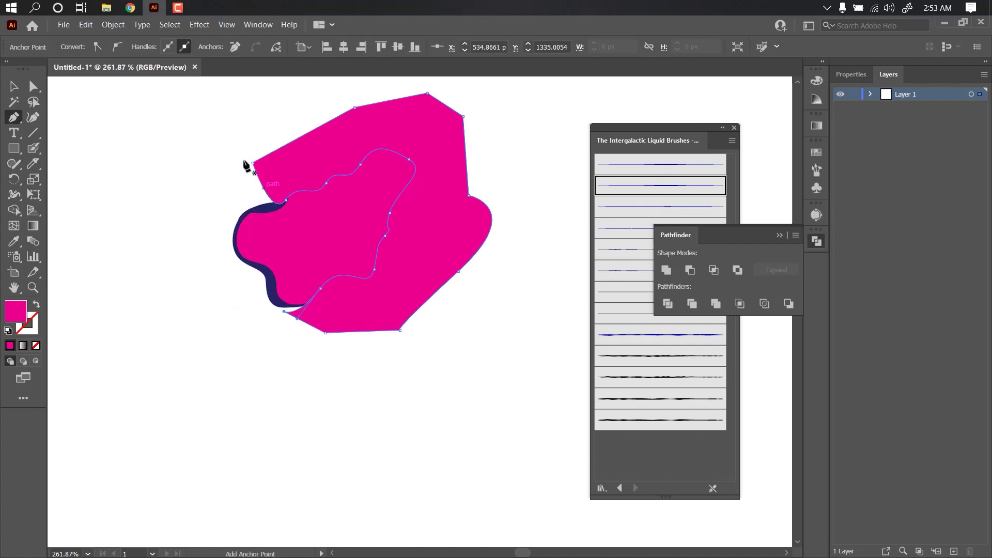
- Fill the new enclosing shape with orange
key(v)
click(154, 179)
click(342, 128)
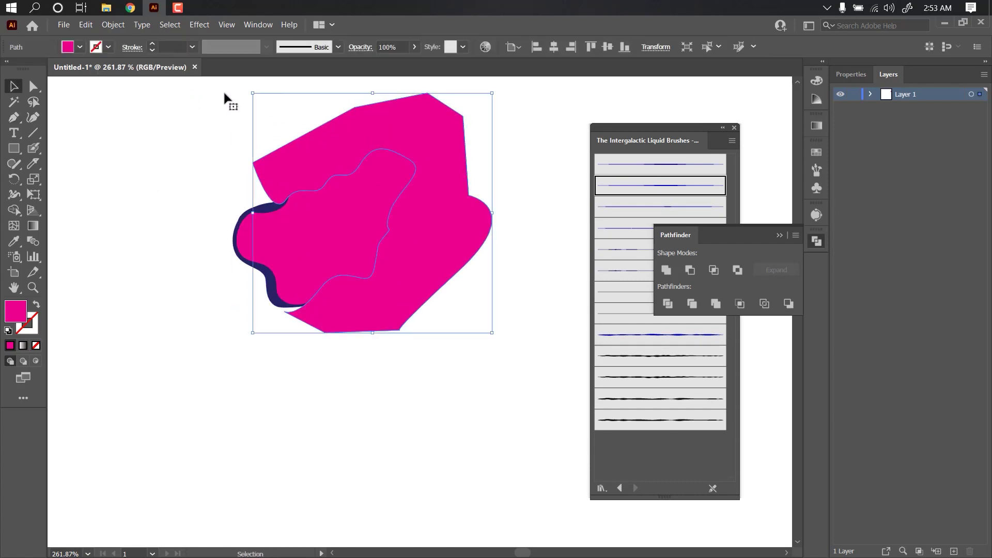
click(80, 47)
click(125, 70)
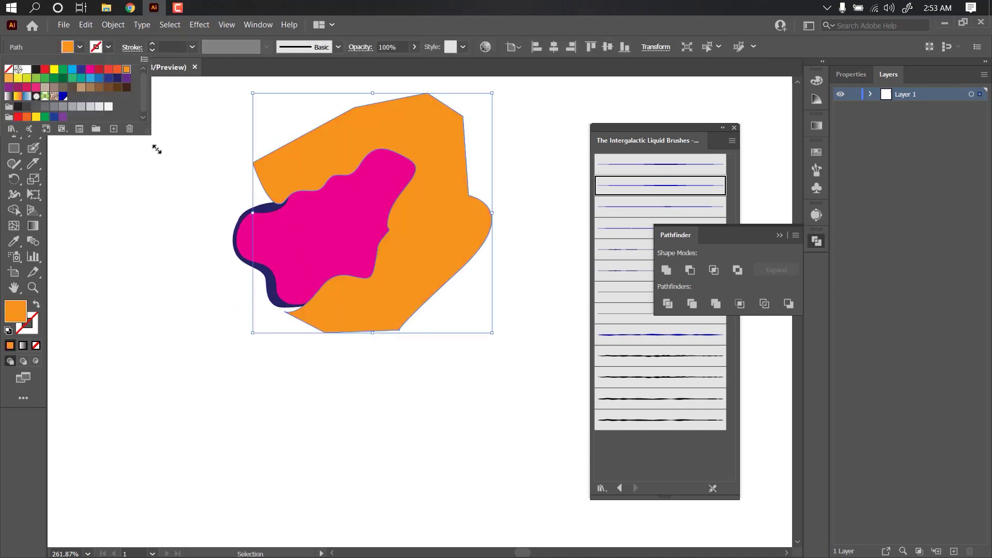
click(362, 228)
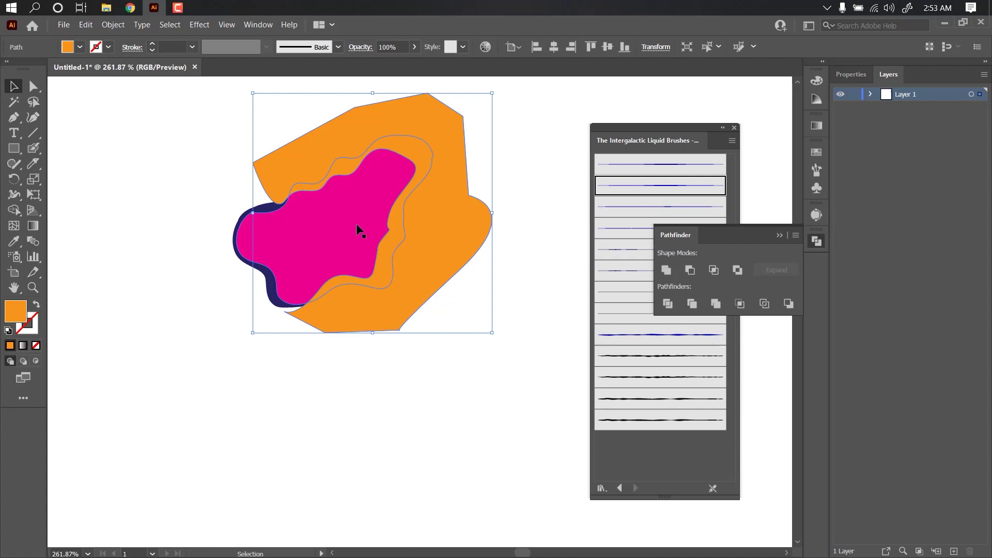
- Select the orange shape with the pink blob and remove the outer orange region with Shape Builder
shift+click(313, 239)
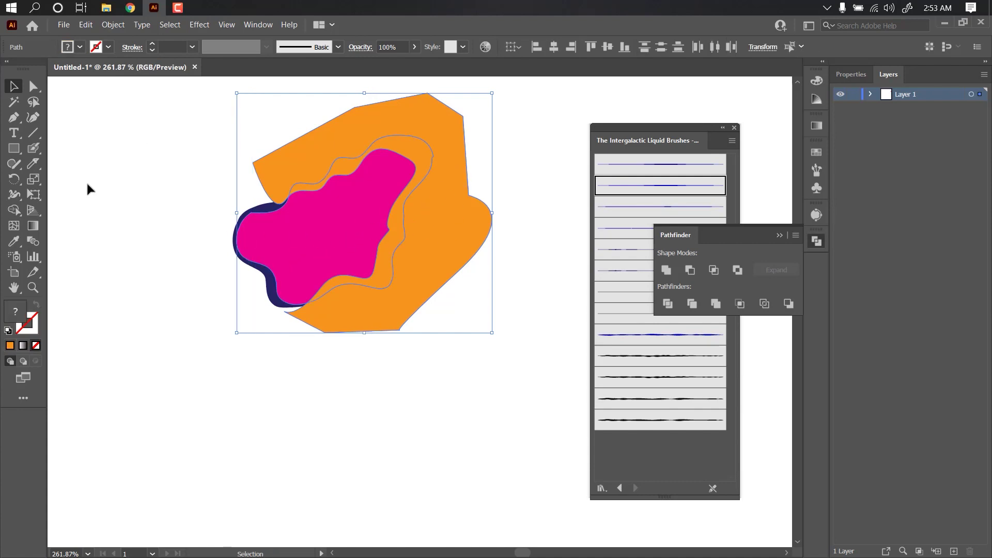
click(14, 209)
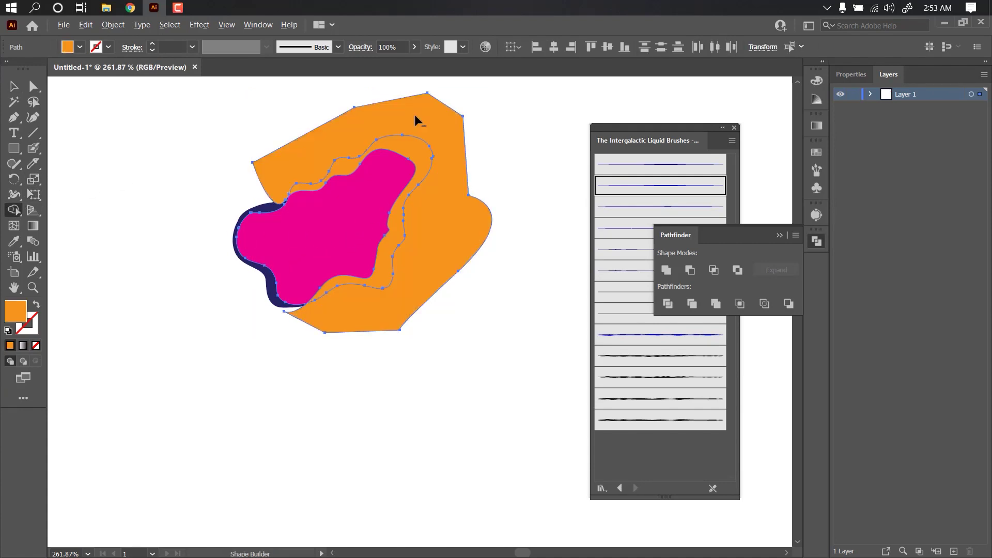
alt+click(447, 132)
- Move the orange band off the pink blob and select the blob
key(v)
click(367, 314)
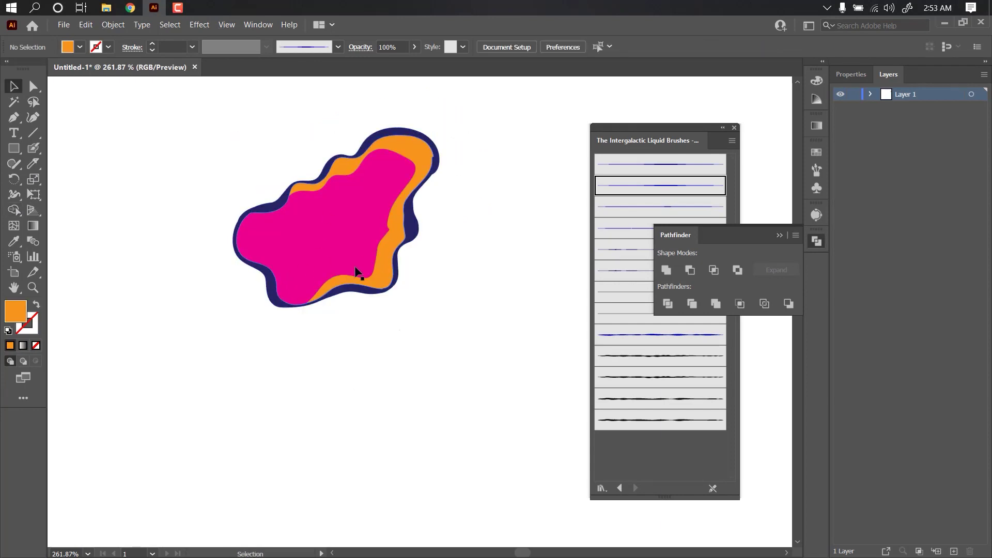
drag(416, 159, 561, 116)
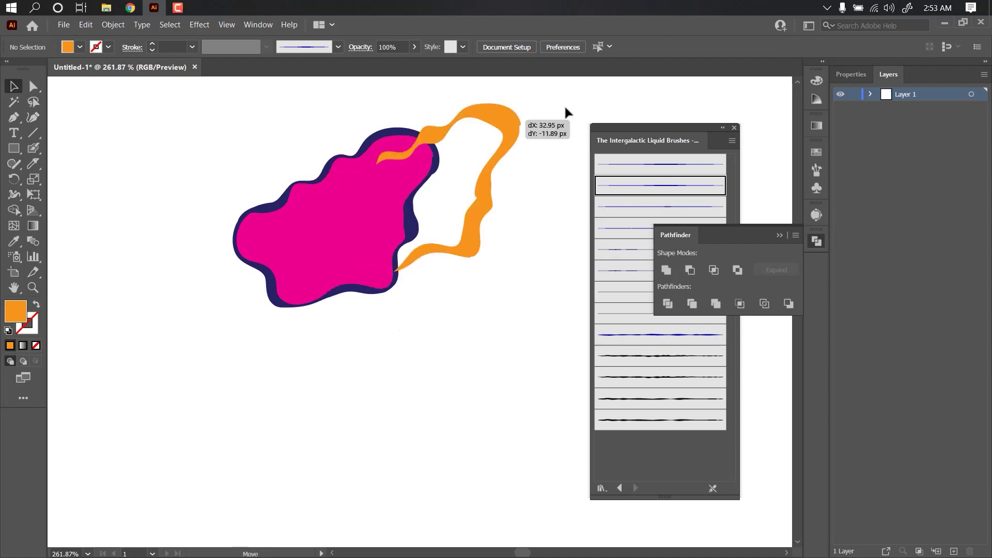
click(345, 203)
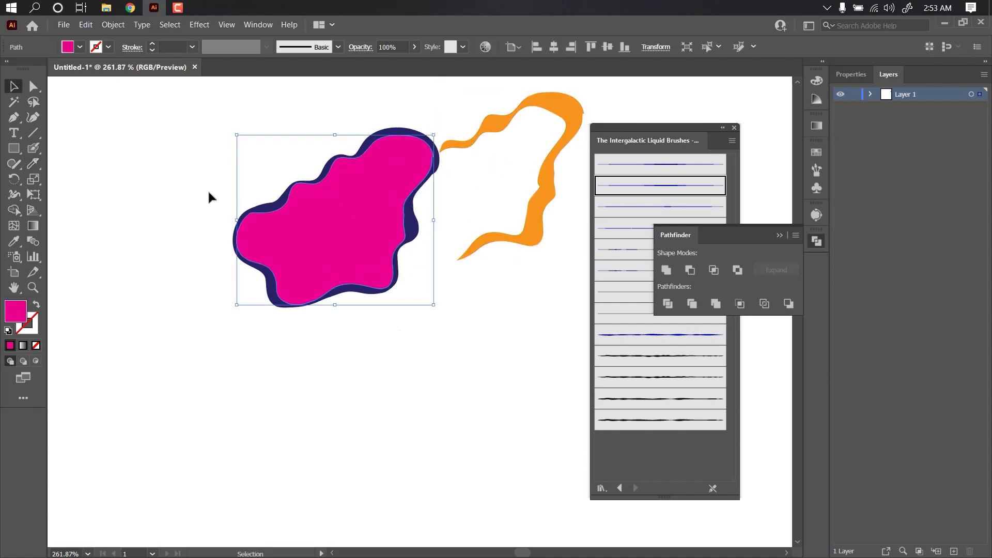
- Slice the pink blob with the Knife tool using two freehand cuts
click(32, 164)
scroll(290, 193, up, 2)
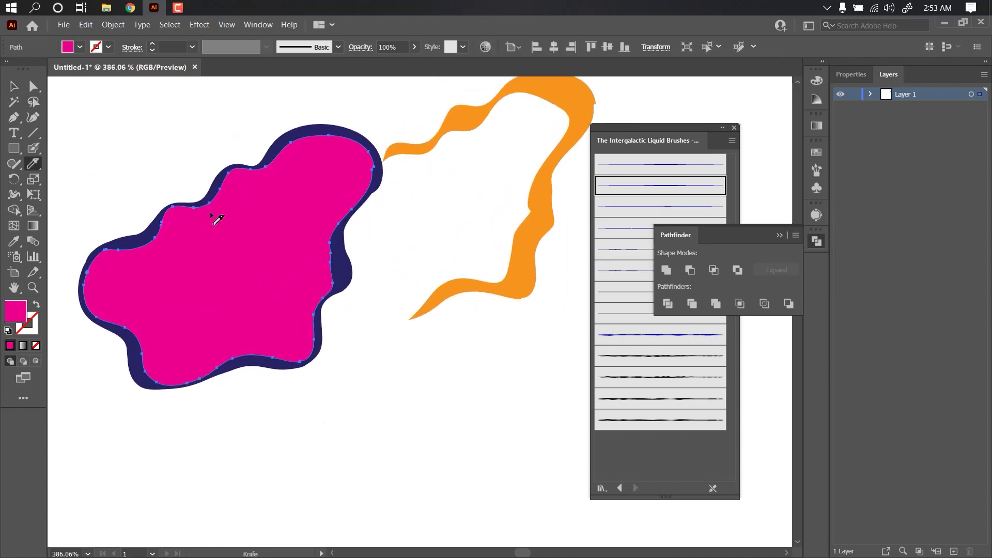
drag(223, 194, 341, 164)
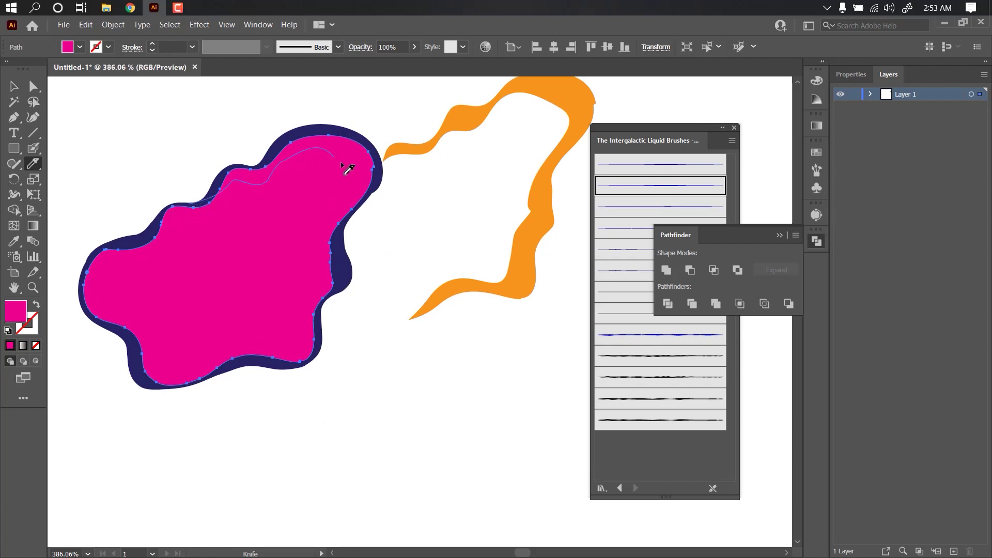
drag(328, 260, 272, 405)
- Select the cut right-hand piece of the blob with the Selection tool
key(v)
click(369, 312)
click(330, 284)
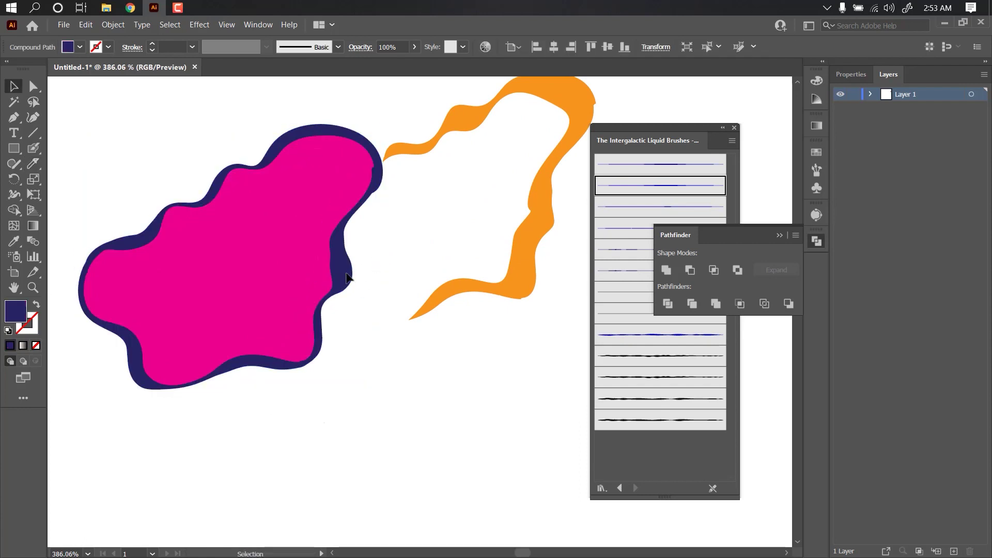
click(329, 283)
click(390, 239)
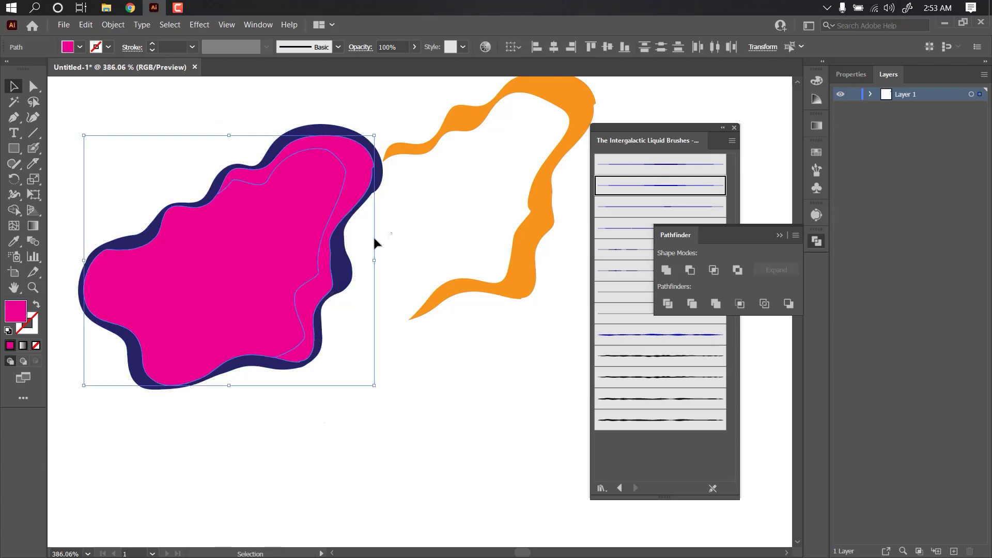
click(373, 234)
- Fill the cut piece with orange using the Eyedropper
click(318, 280)
key(i)
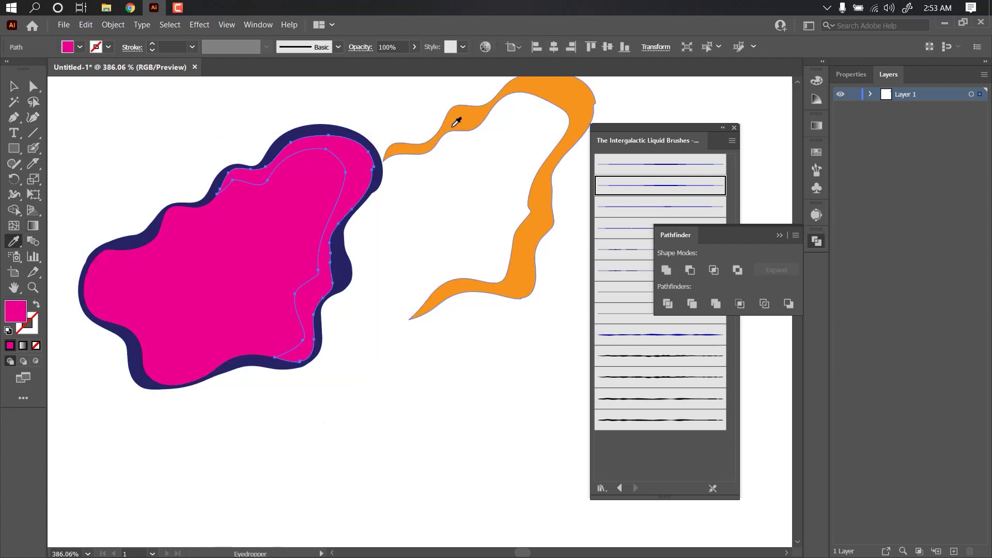
click(454, 115)
- Undo the orange fill, then select and delete the blob and orange swirl
key(v)
click(417, 215)
scroll(393, 191, down, 3)
key(ctrl+z)
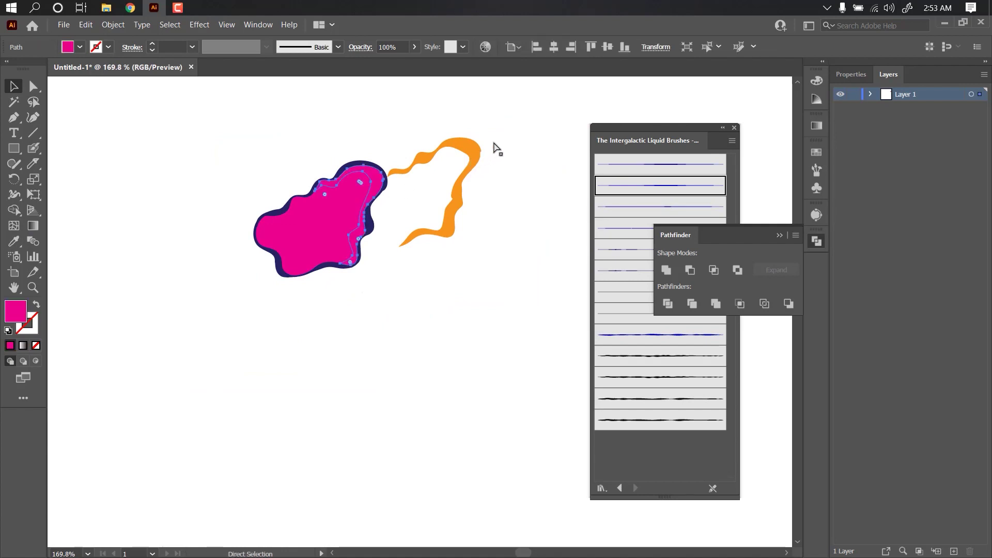
drag(502, 124, 244, 311)
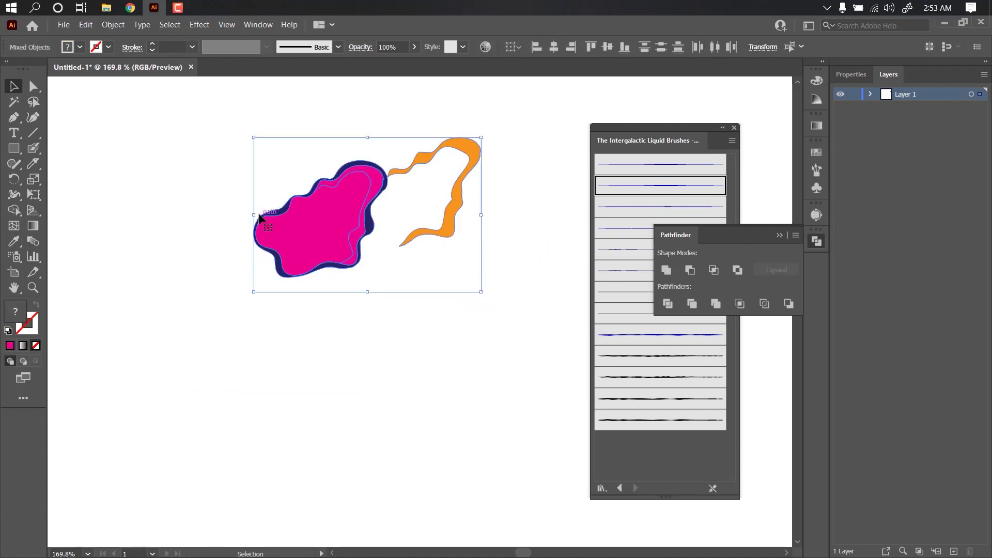
key(Delete)
- Switch to the Blob Brush and set its fill to dark navy from the swatches
click(33, 148)
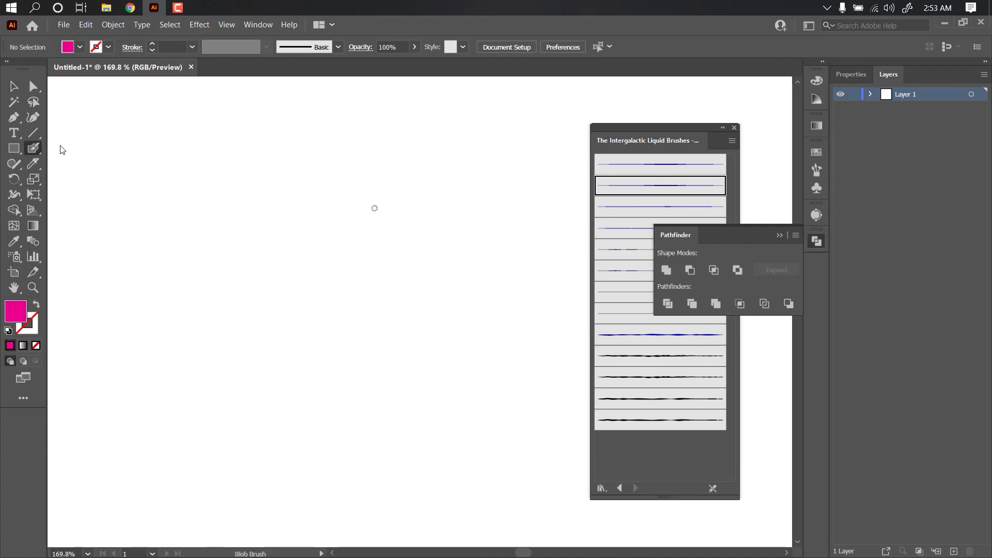
scroll(285, 256, up, 2)
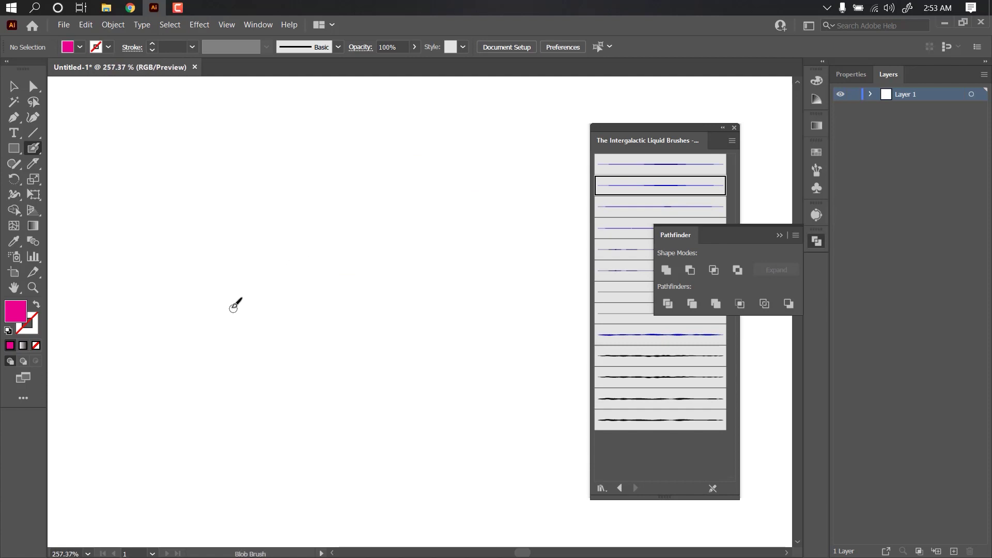
drag(242, 282, 273, 277)
key(ctrl+z)
click(80, 47)
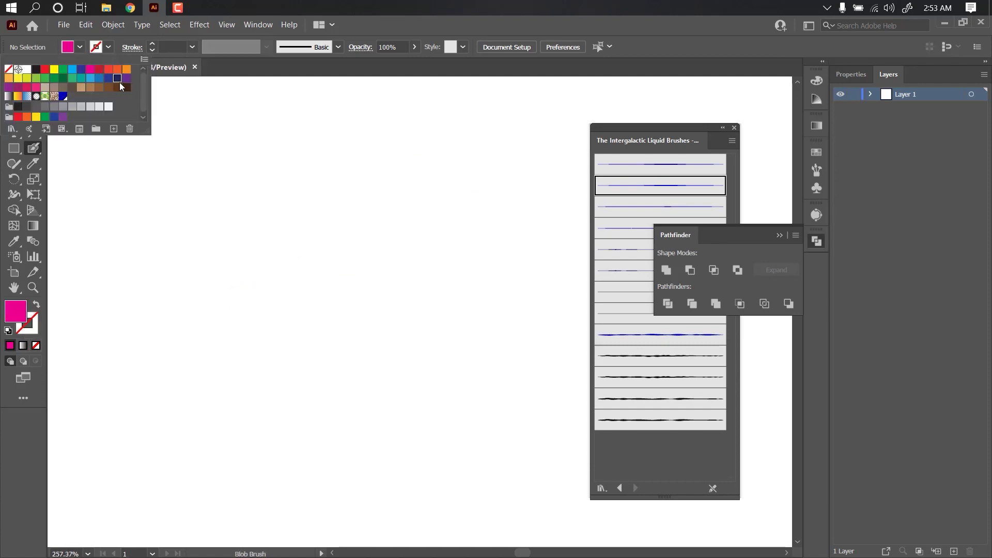
click(117, 79)
click(325, 275)
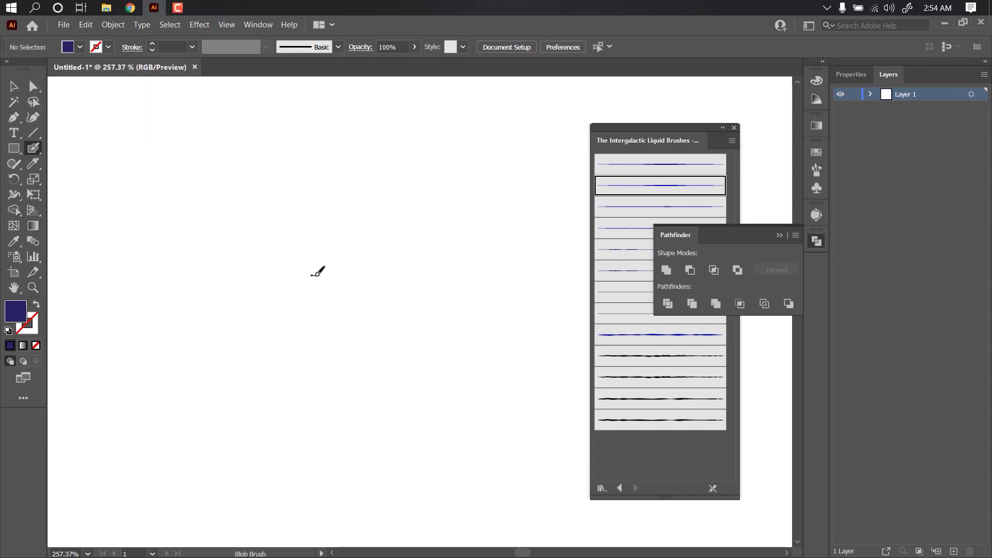
- Paint the eye's arch and the lower lid line meeting its end
mouse_move(352, 268)
mouse_down()
mouse_move(281, 222)
mouse_move(216, 282)
mouse_move(434, 265)
mouse_move(335, 273)
mouse_up()
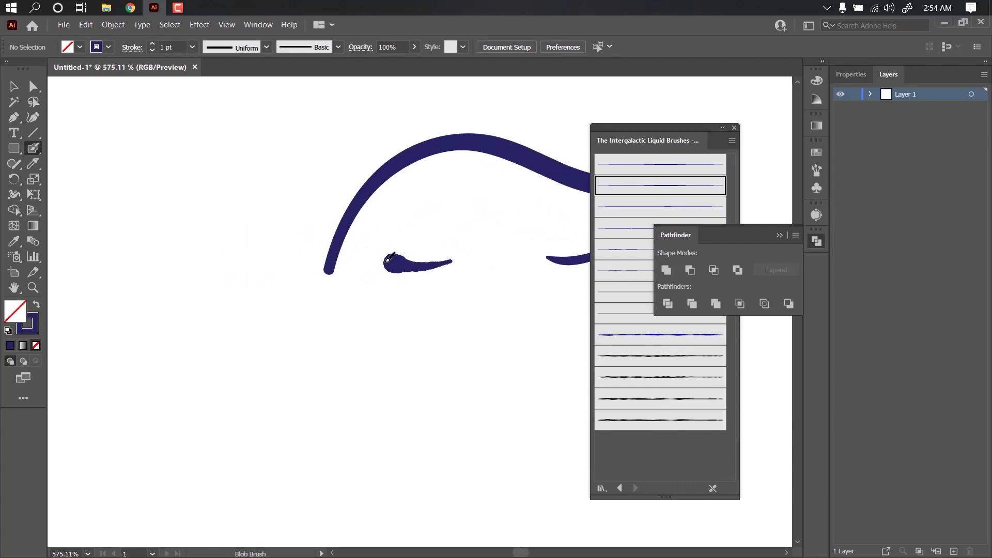
key(ctrl+z)
drag(444, 264, 277, 283)
alt+click(361, 279)
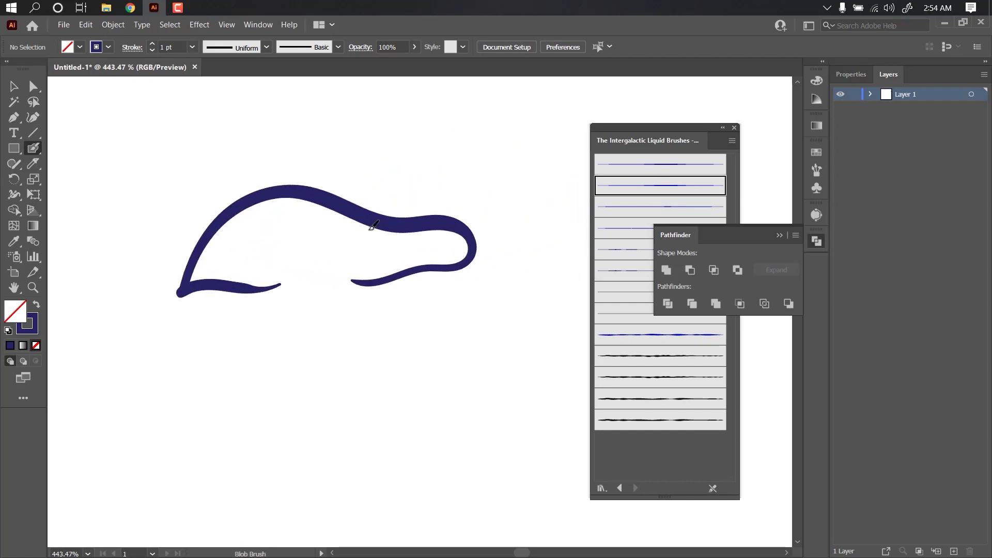
- Paint a round navy iris loop under the eye's arch
drag(370, 226, 273, 191)
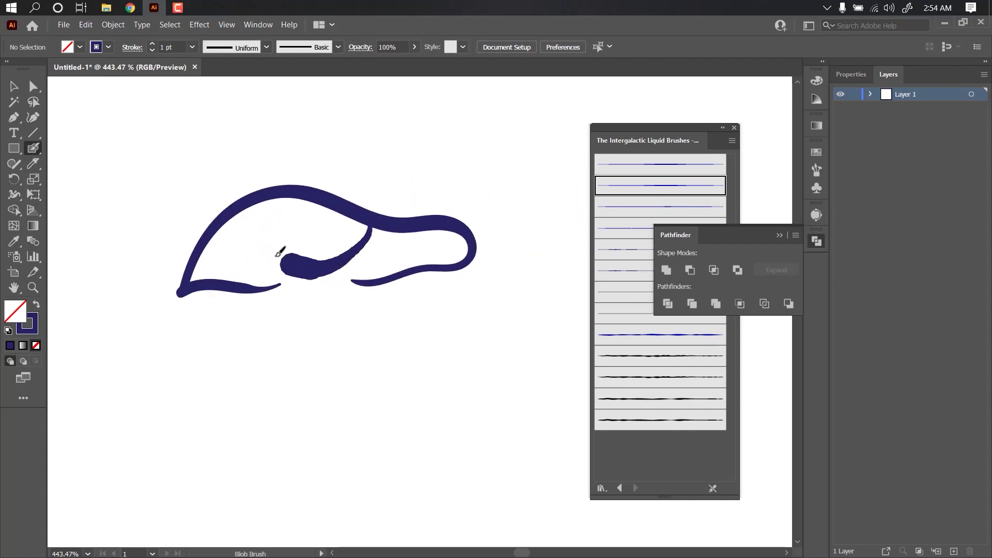
key(ctrl+z)
key(z)
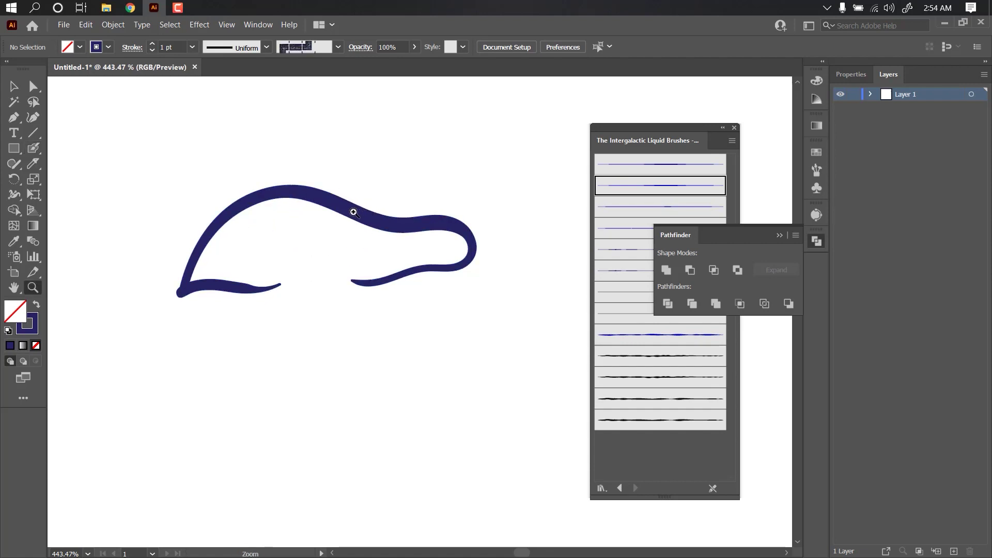
key(shift+b)
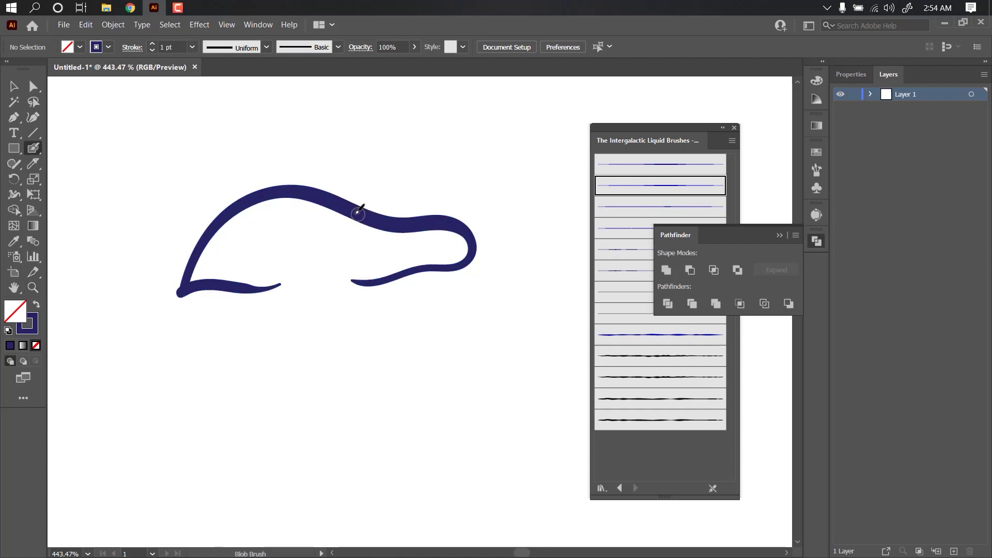
drag(367, 233, 264, 245)
key(ctrl+z)
drag(351, 212, 279, 197)
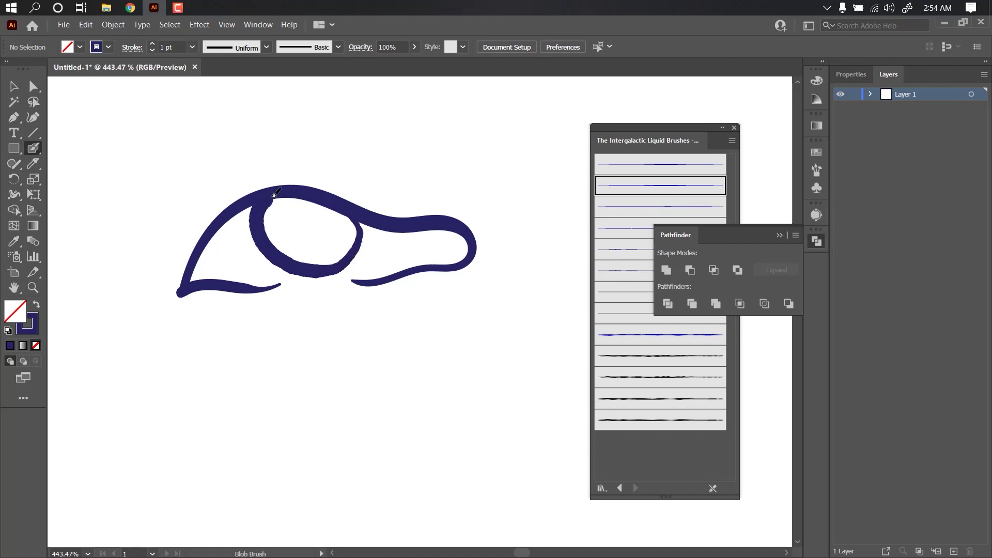
- Add a small navy curve inside the eye's right tip
scroll(432, 248, up, 2)
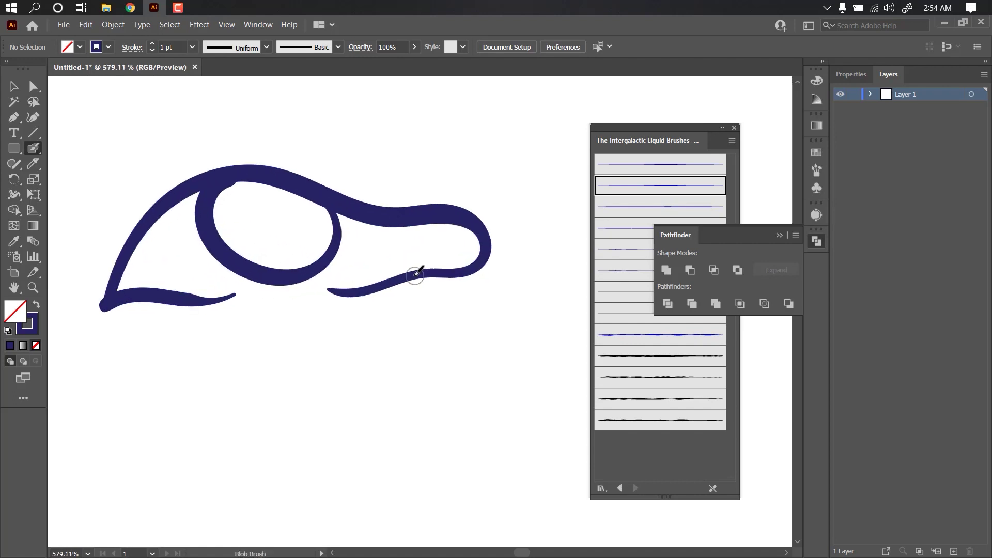
mouse_move(438, 259)
mouse_down()
mouse_move(444, 227)
mouse_move(420, 225)
mouse_up()
key(v)
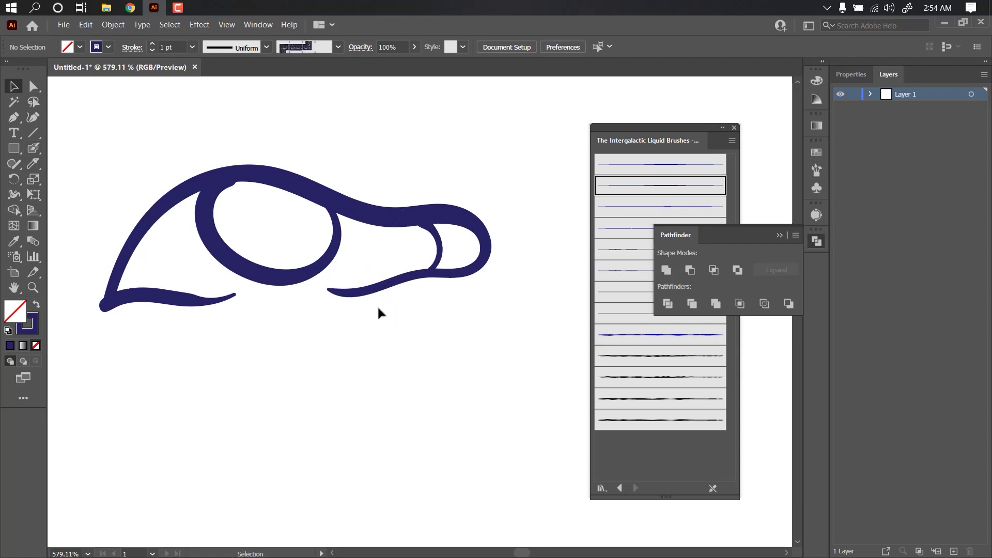
scroll(356, 238, up, 1)
scroll(413, 222, up, 1)
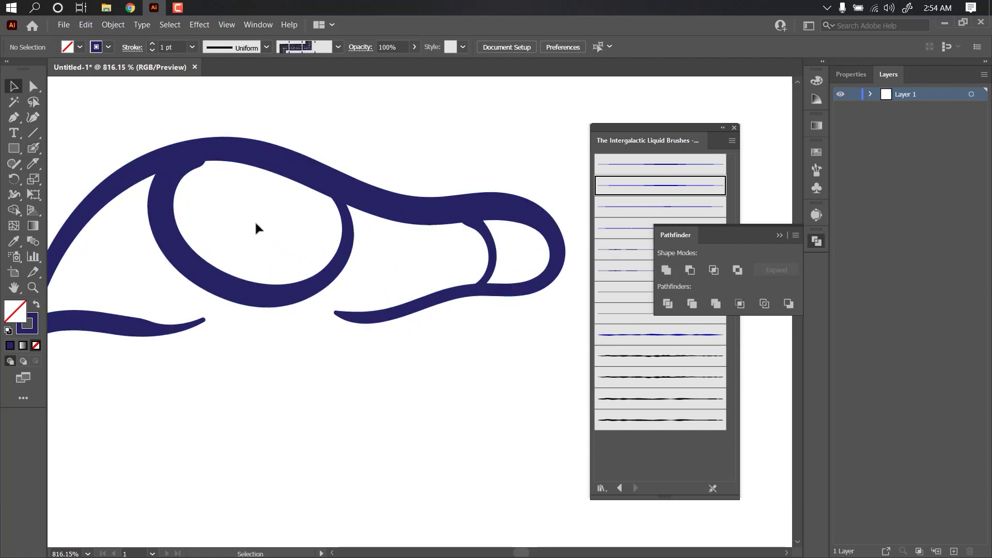
- Delete the inner hole paths with Direct Selection so the iris and tip fill solid
drag(420, 173, 291, 360)
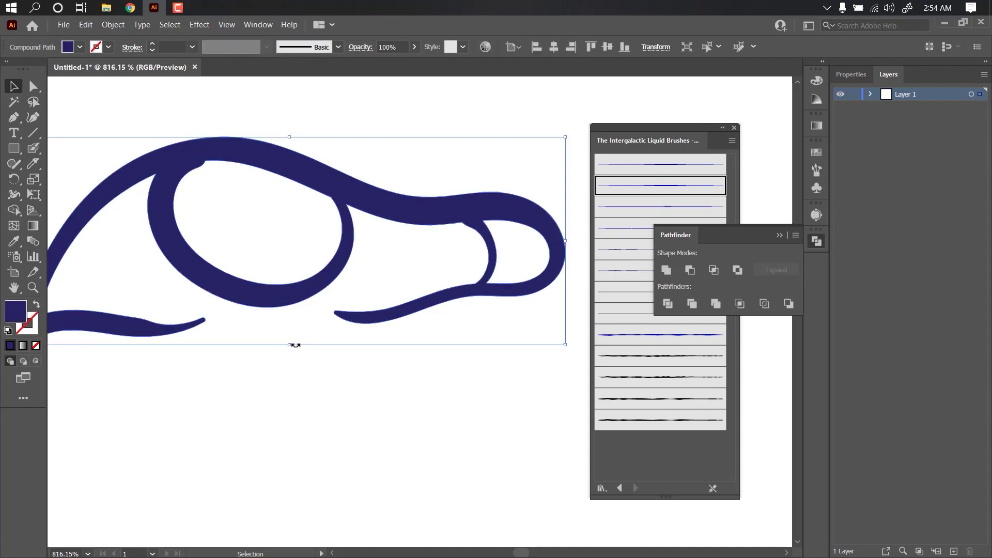
key(a)
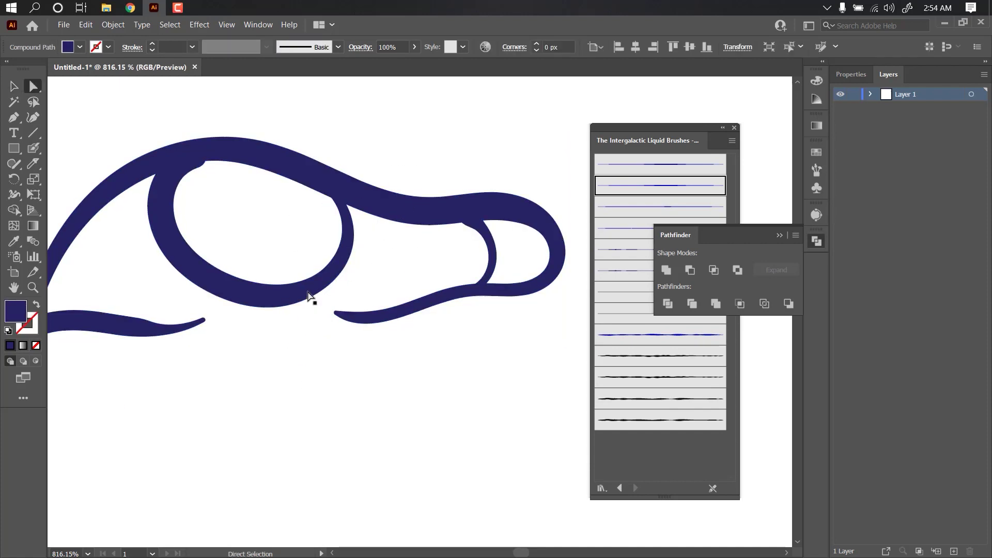
drag(302, 285, 310, 338)
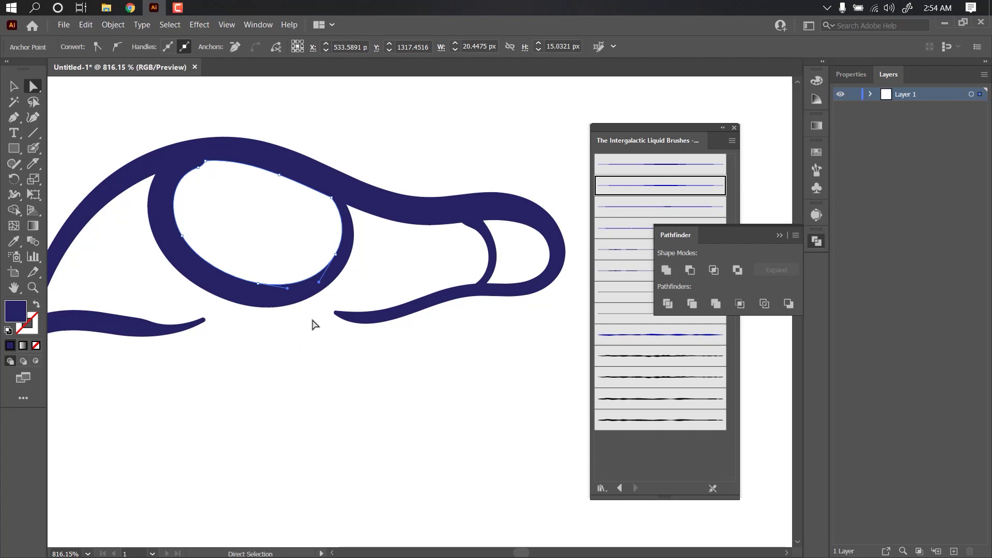
key(Delete)
key(Delete)
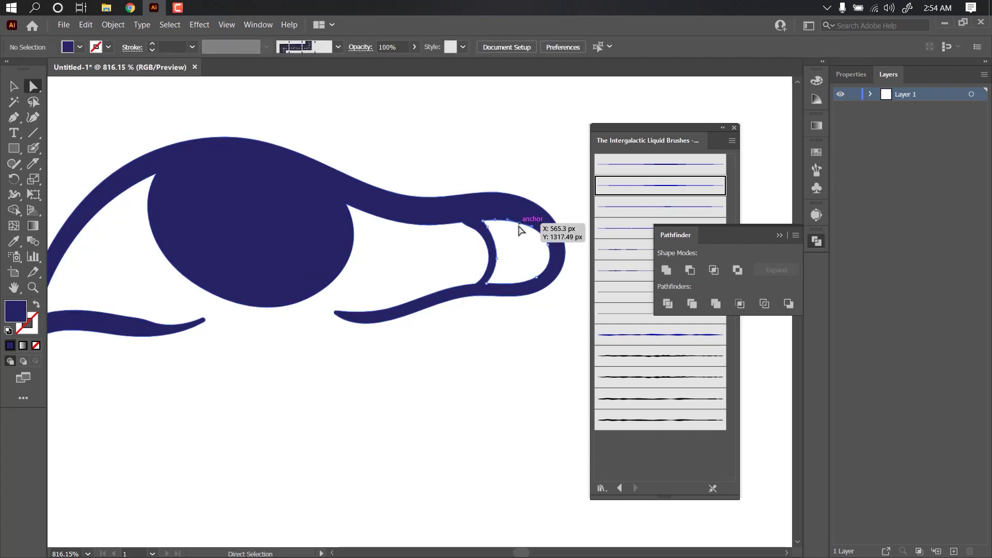
drag(522, 226, 416, 390)
key(Delete)
key(Delete)
- Zoom out, select the whole navy eye and delete it
scroll(360, 201, down, 1)
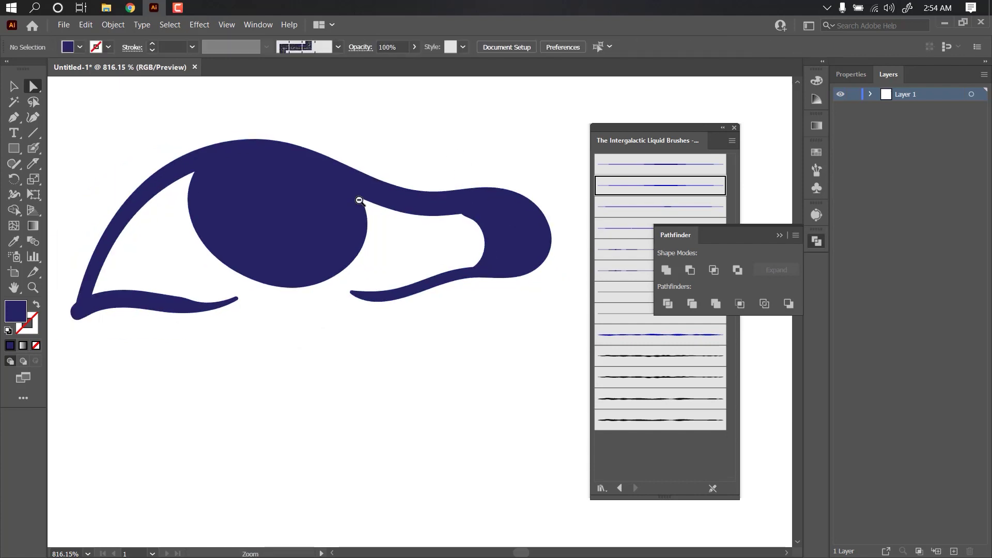
scroll(361, 241, down, 3)
scroll(321, 261, down, 1)
key(v)
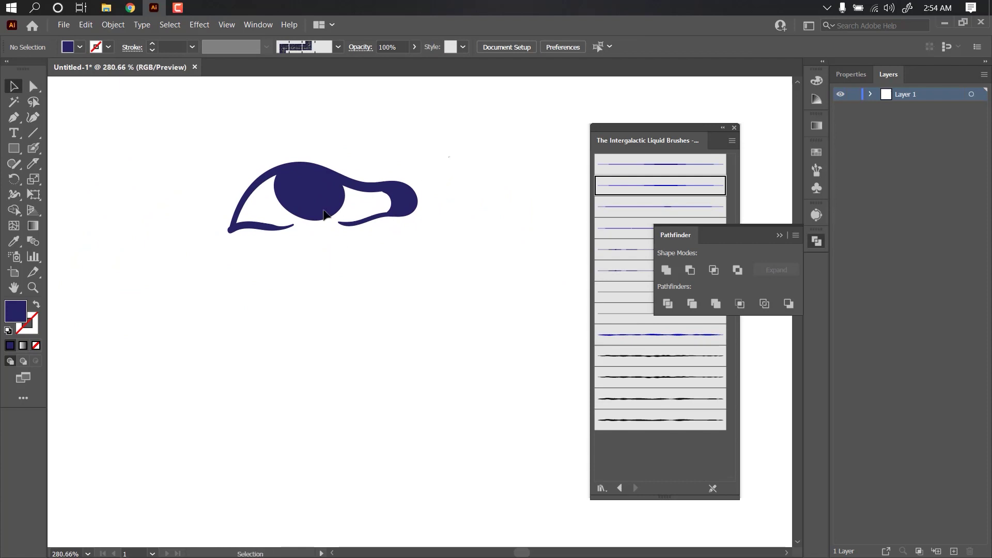
click(326, 214)
key(Delete)
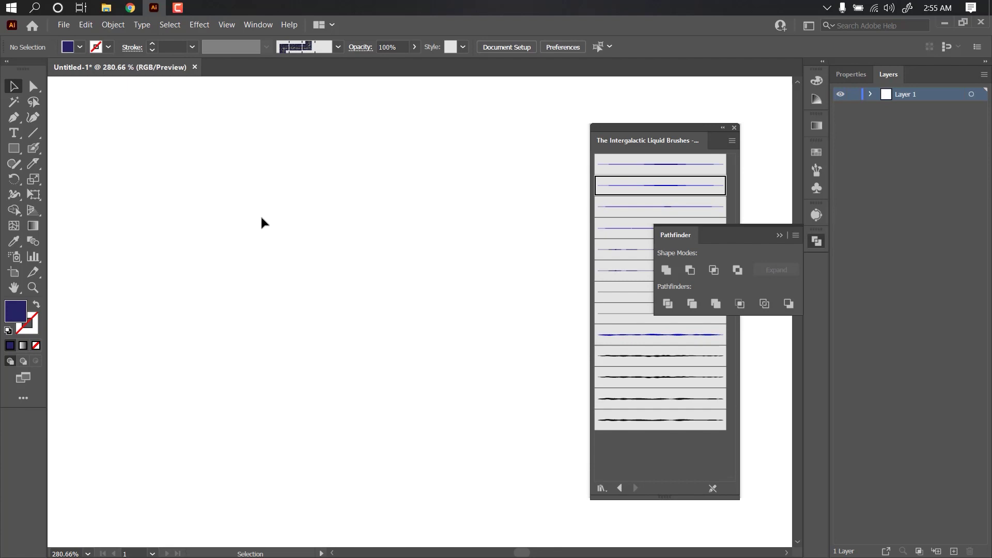
- Minimise Illustrator and open the preview image from the desktop in Picasa Photo Viewer
click(942, 23)
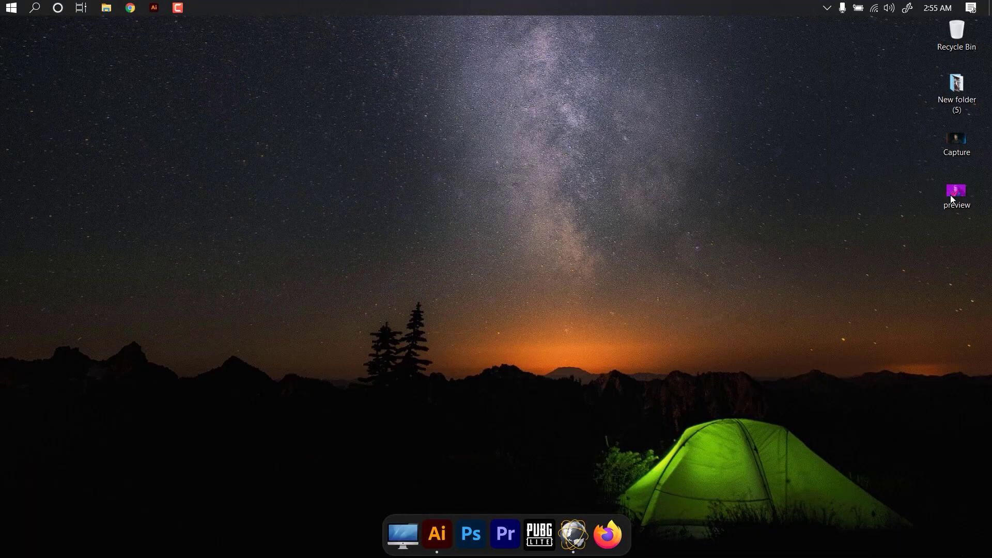
double_click(954, 192)
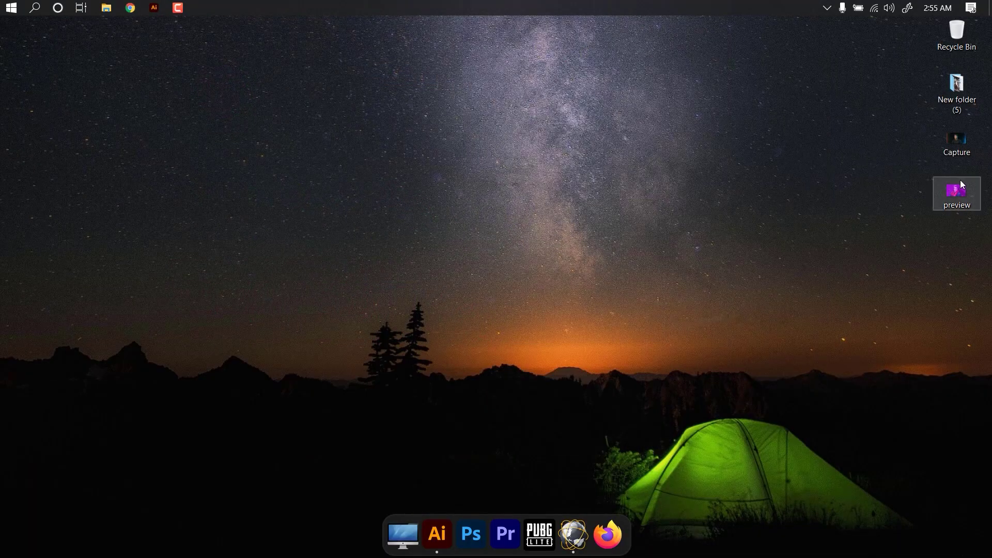
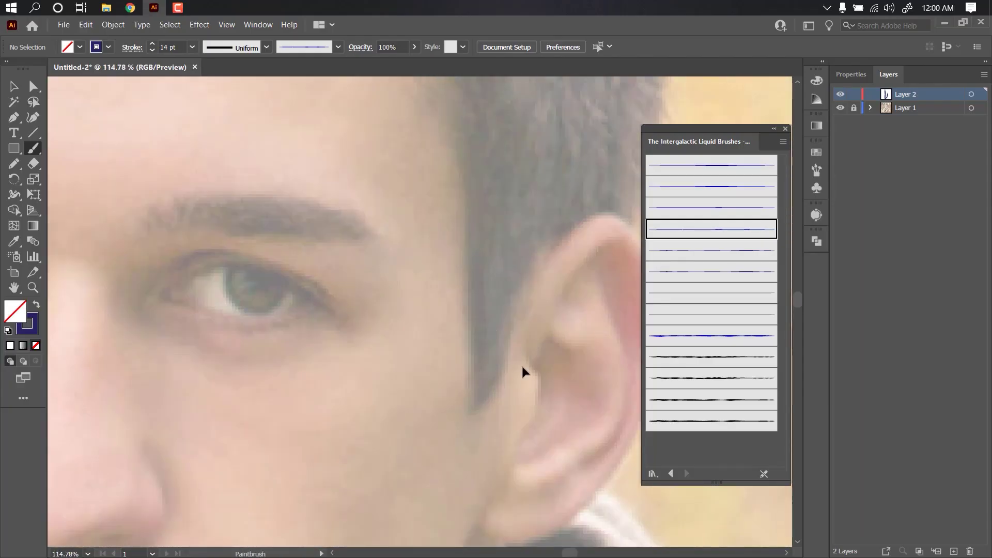
- Trace the side hairline up and along the forehead with a tapered navy liquid brush
scroll(522, 364, up, 5)
mouse_move(505, 545)
mouse_down()
mouse_move(504, 434)
mouse_move(468, 293)
mouse_up()
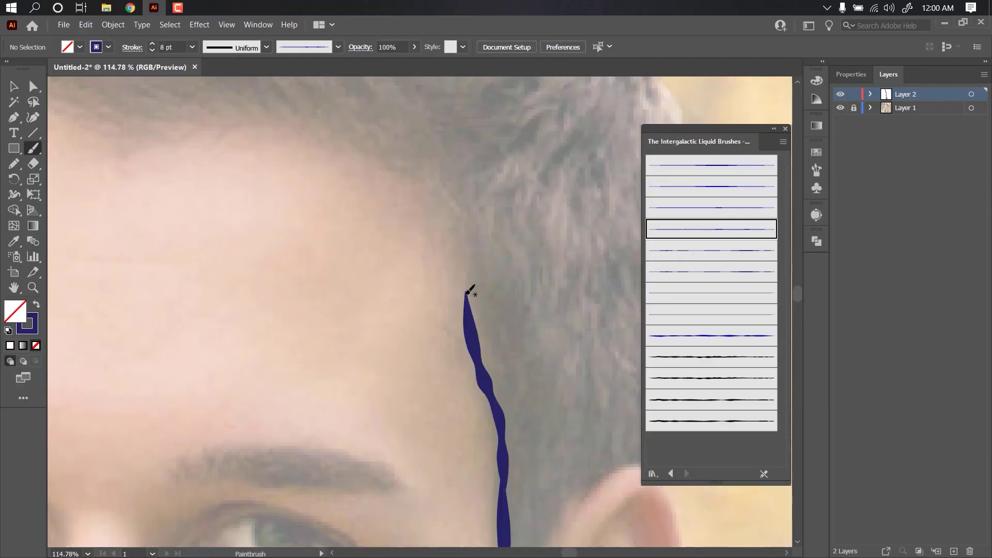
scroll(504, 355, up, 3)
scroll(504, 355, left, 2)
drag(581, 439, 554, 331)
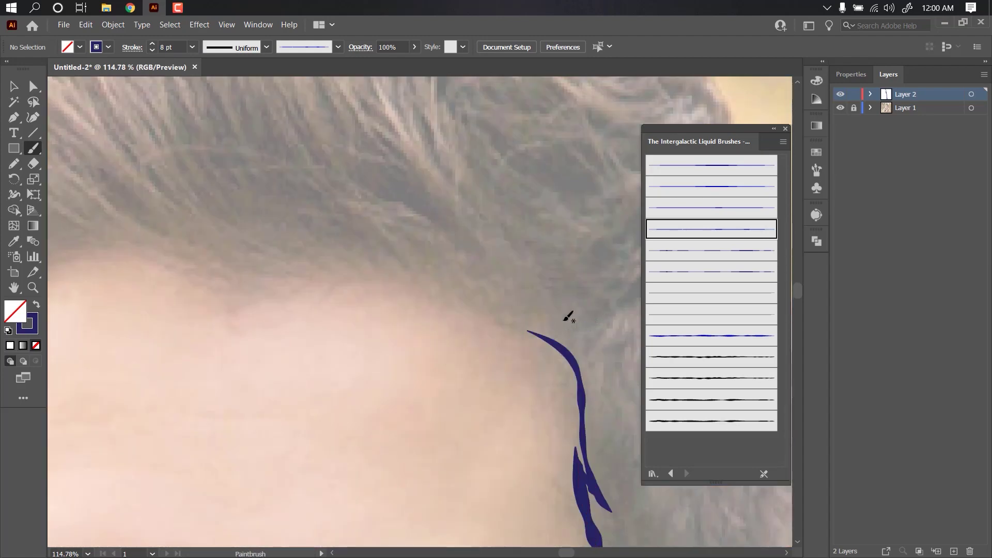
click(709, 230)
scroll(556, 345, down, 1)
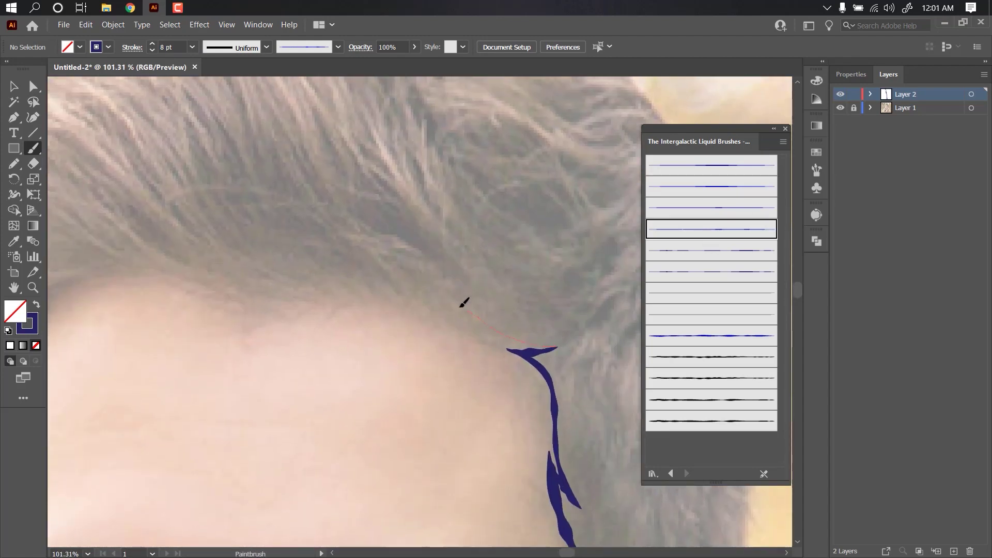
drag(463, 303, 88, 166)
scroll(591, 327, up, 5)
scroll(442, 250, up, 5)
- Nudge the hairline stroke's end anchor into place with Direct Selection
key(a)
drag(498, 243, 499, 244)
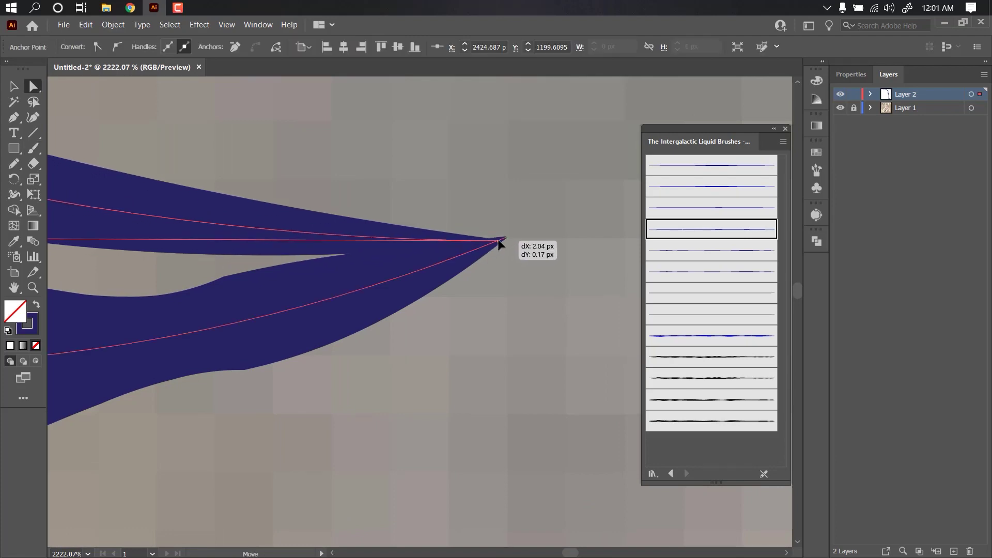
scroll(414, 265, down, 5)
scroll(363, 316, down, 3)
drag(333, 310, 508, 335)
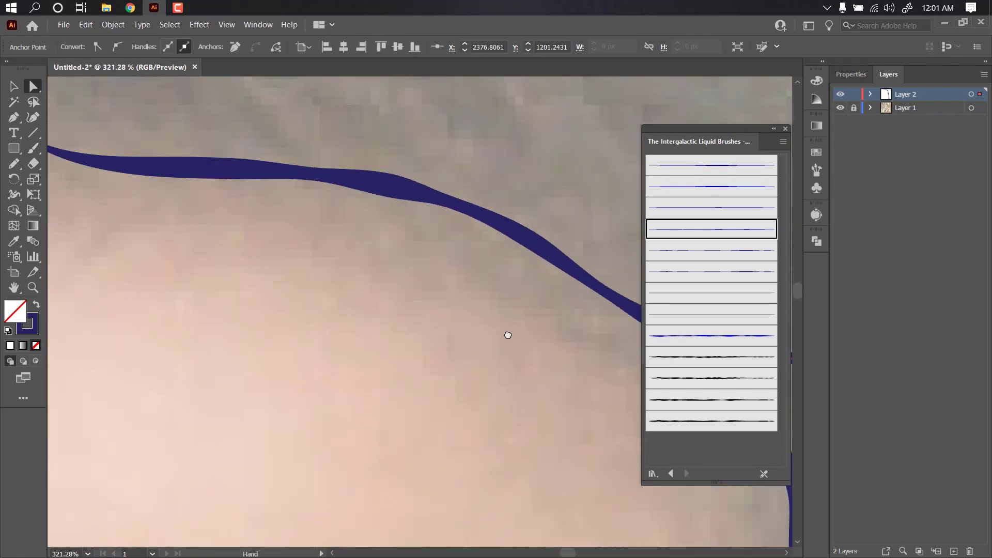
scroll(475, 326, up, 3)
- Extend the navy hairline across the forehead and curve it down the temple
key(b)
scroll(439, 313, down, 1)
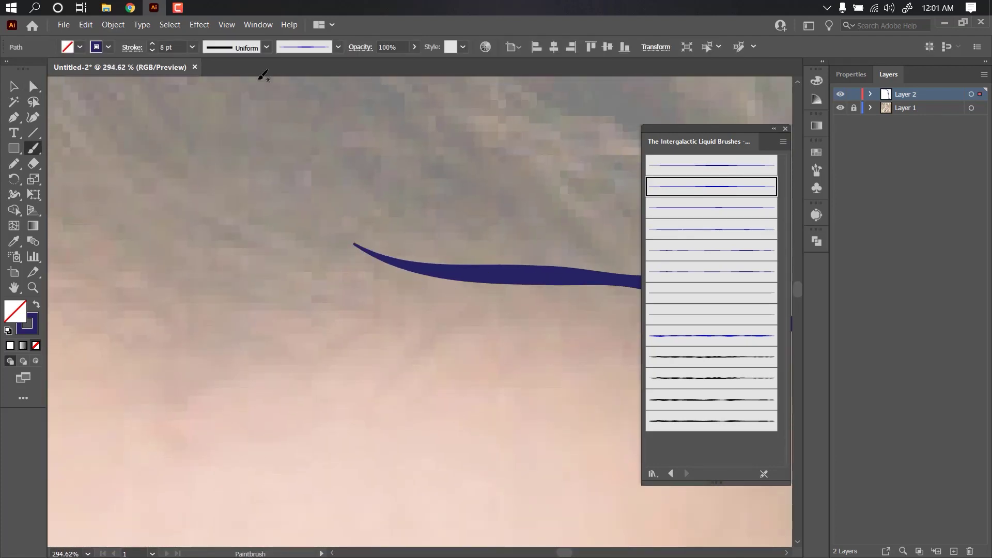
scroll(538, 243, down, 3)
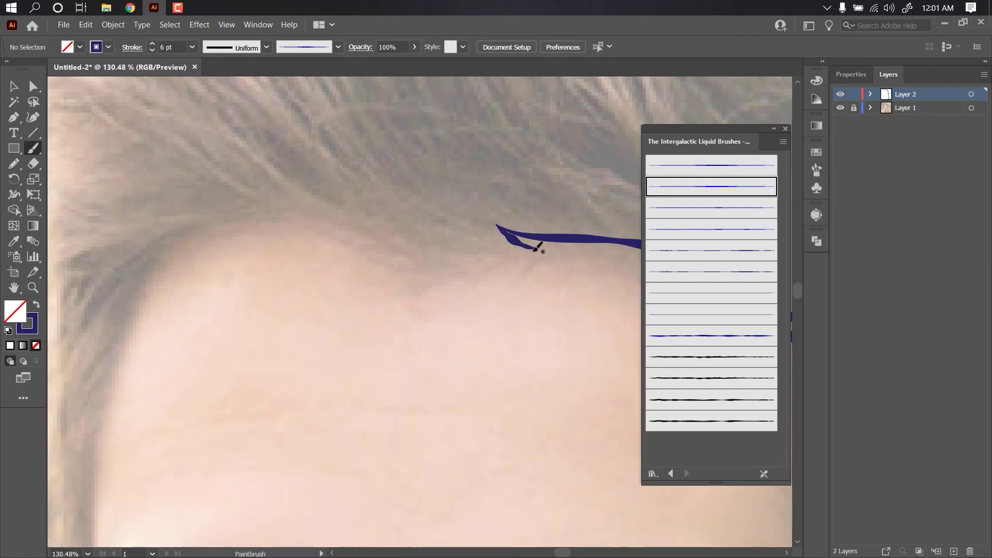
scroll(389, 238, up, 2)
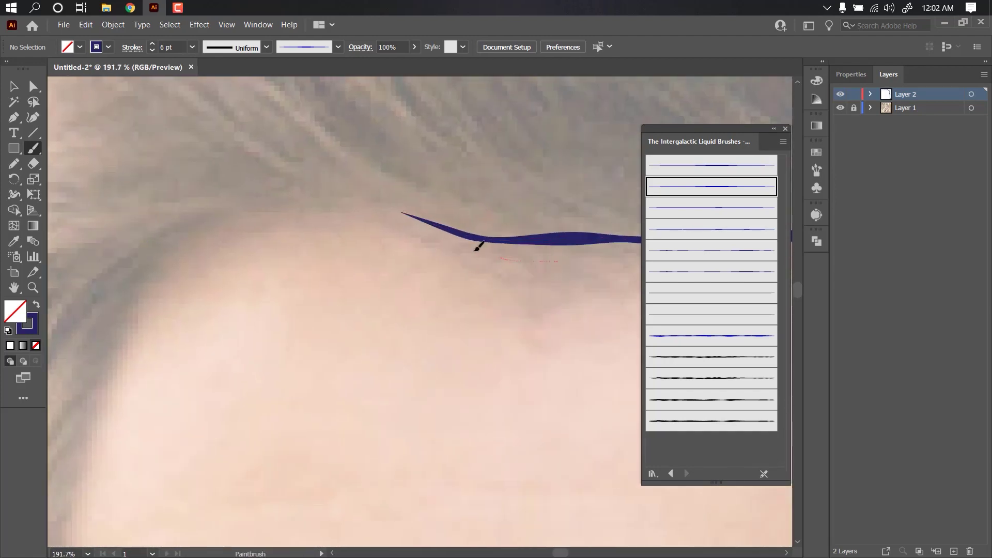
drag(542, 250, 404, 209)
scroll(548, 269, down, 1)
drag(250, 277, 227, 335)
scroll(376, 310, down, 3)
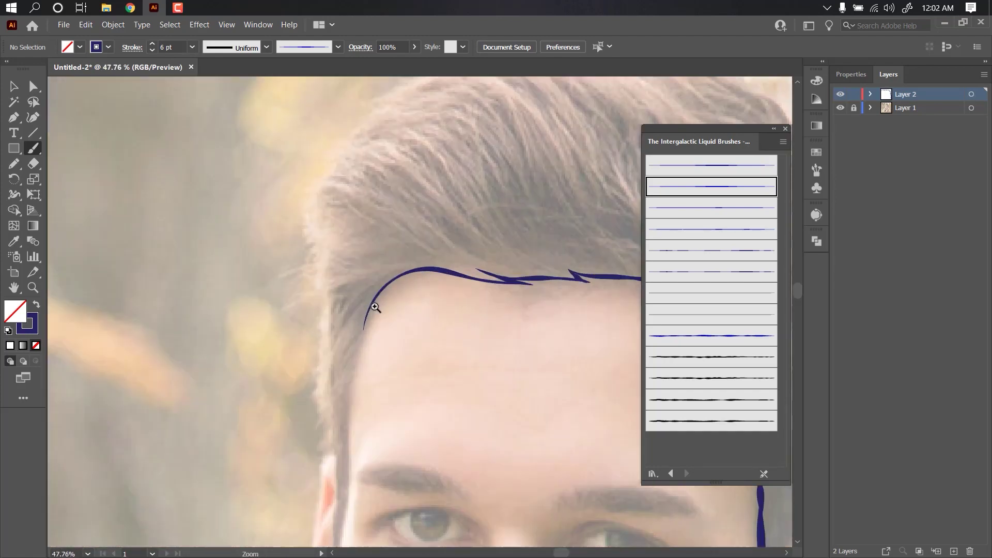
scroll(302, 195, up, 3)
scroll(343, 140, up, 8)
- Select the temple stroke's top anchor to adjust it, then deselect the path
key(a)
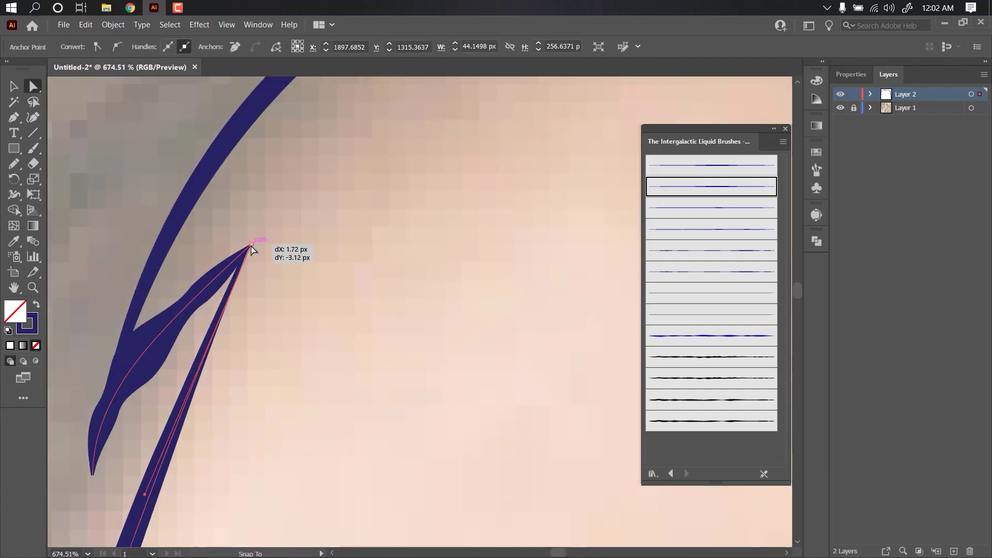
click(251, 245)
key(ctrl+shift+a)
key(b)
scroll(294, 333, down, 2)
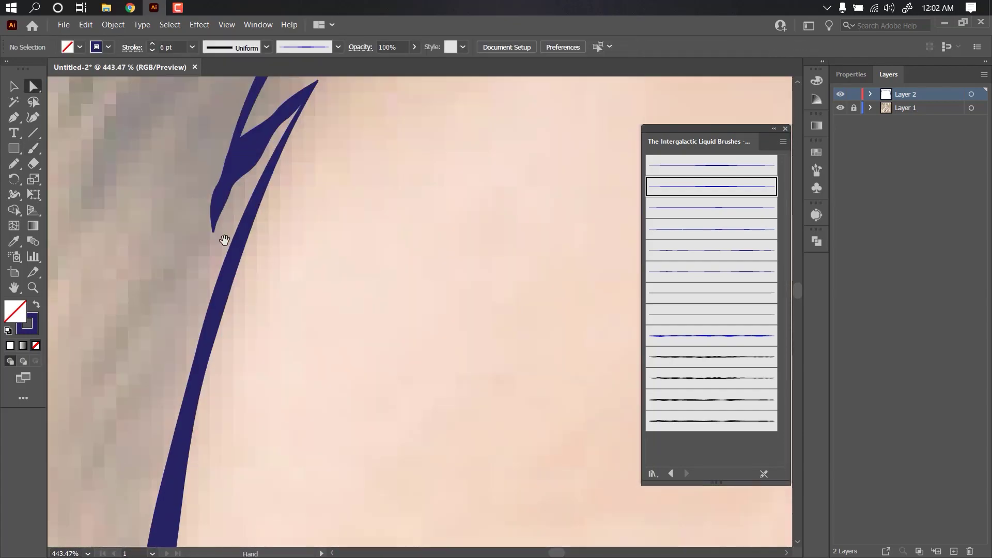
scroll(221, 237, down, 4)
- Add a second temple stroke with a pointed flick and a stroke up the hair's outer edge
drag(278, 220, 279, 213)
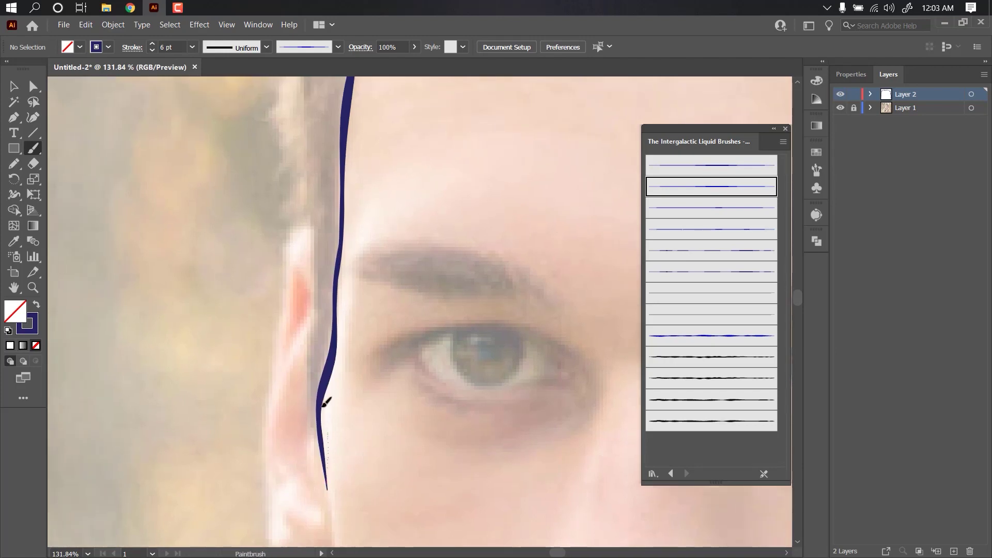
drag(328, 399, 285, 171)
scroll(285, 171, down, 2)
scroll(369, 261, up, 2)
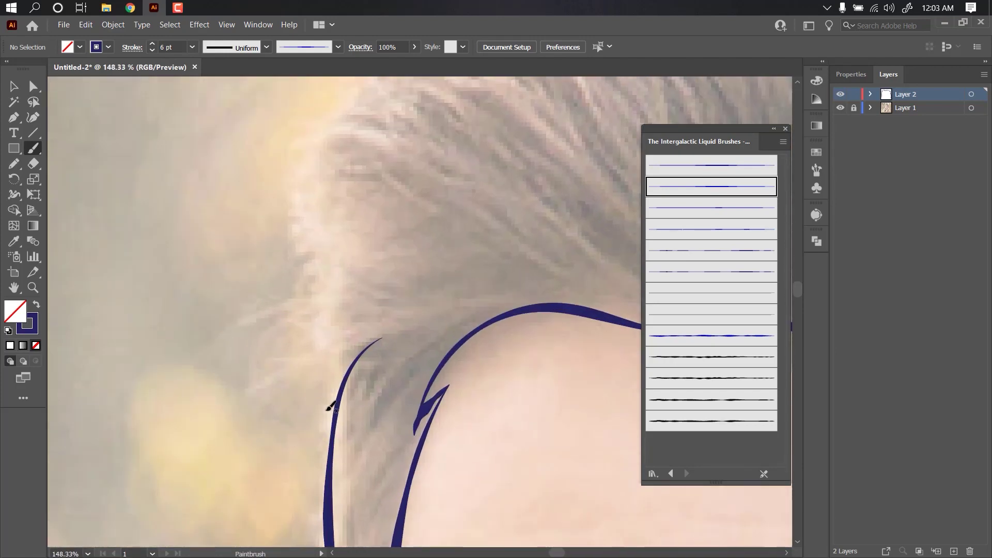
scroll(341, 367, up, 2)
drag(388, 412, 326, 478)
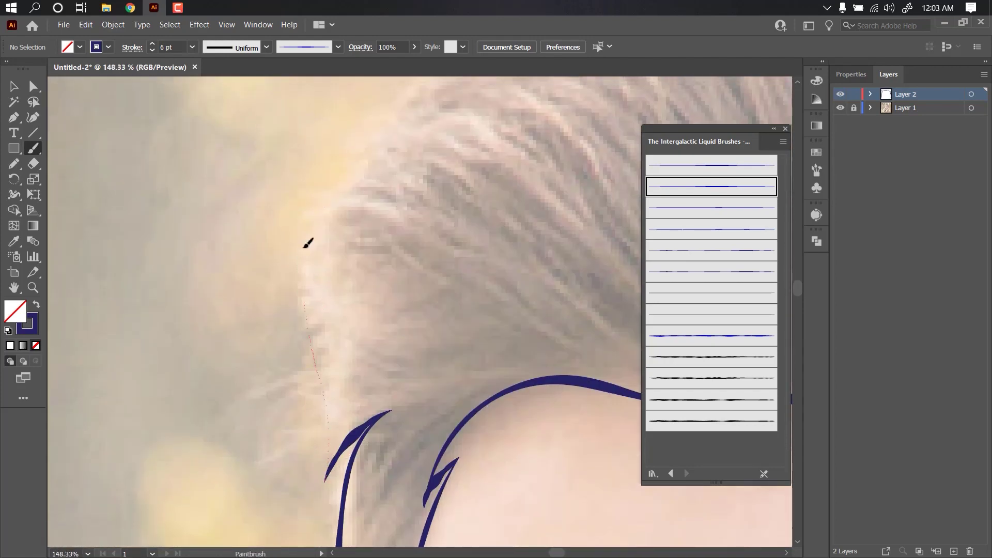
drag(308, 243, 310, 239)
scroll(163, 363, down, 1)
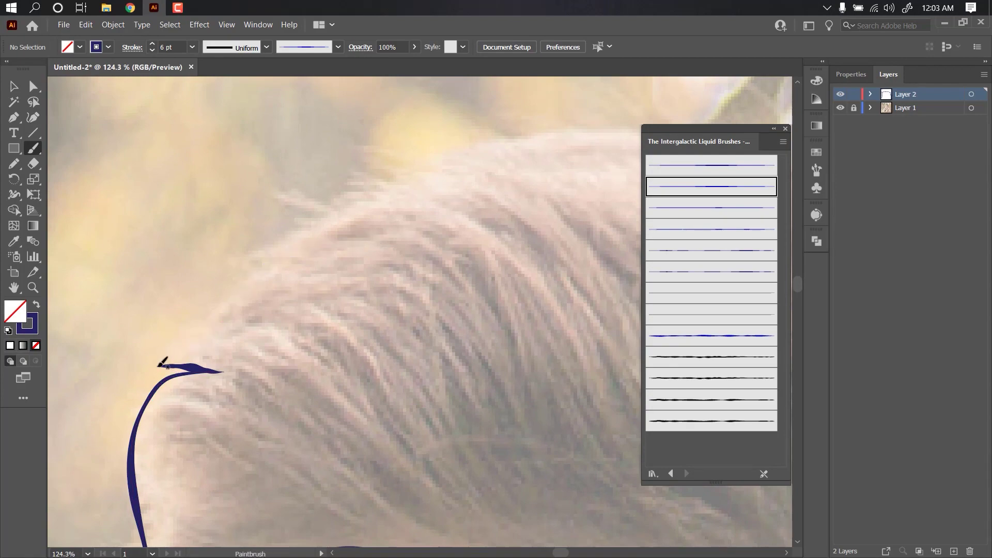
scroll(239, 277, up, 3)
- Sweep navy strokes over the top of the hair and down the back toward the ear
drag(77, 509, 349, 295)
scroll(350, 294, down, 1)
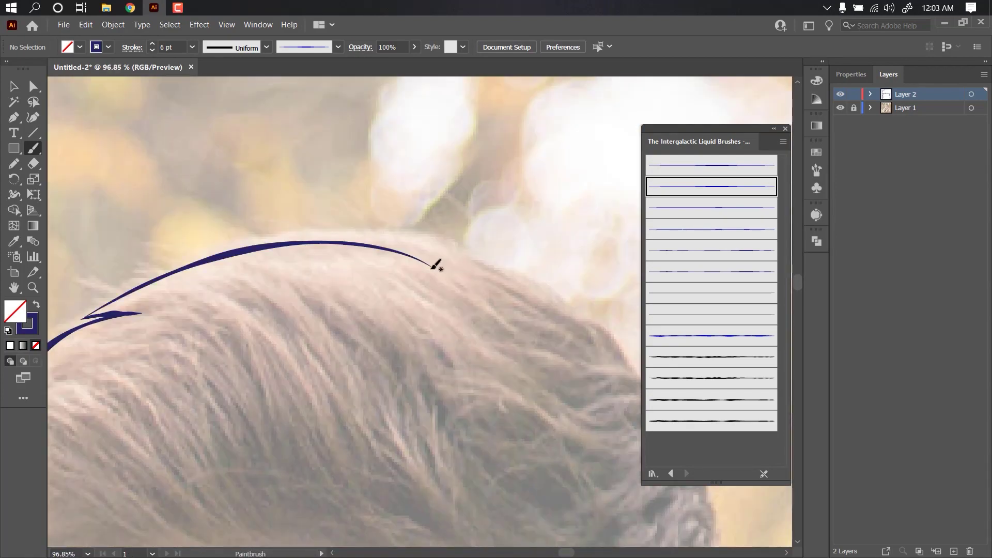
scroll(433, 267, right, 3)
drag(170, 206, 465, 449)
scroll(366, 228, down, 3)
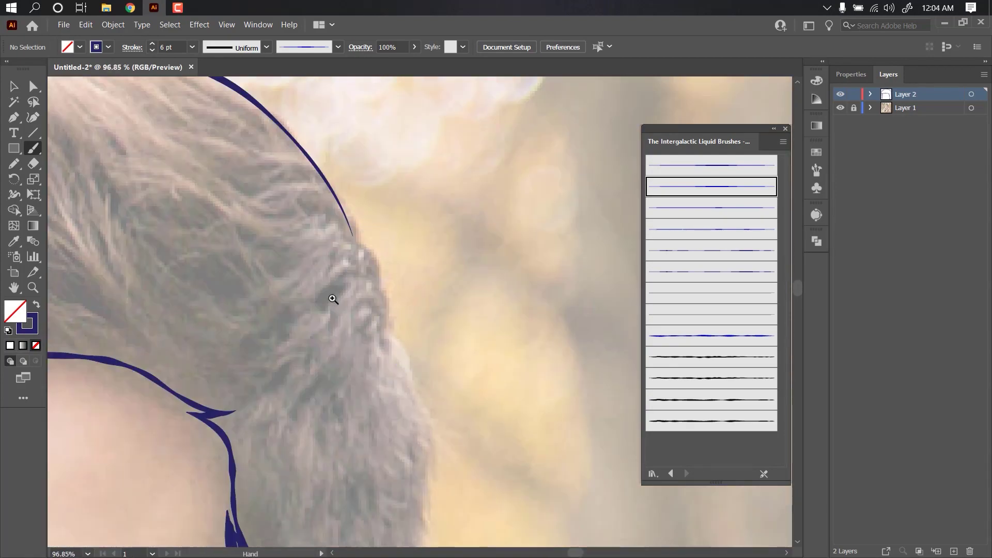
scroll(332, 298, up, 1)
scroll(354, 200, down, 3)
scroll(325, 311, down, 2)
drag(372, 181, 352, 468)
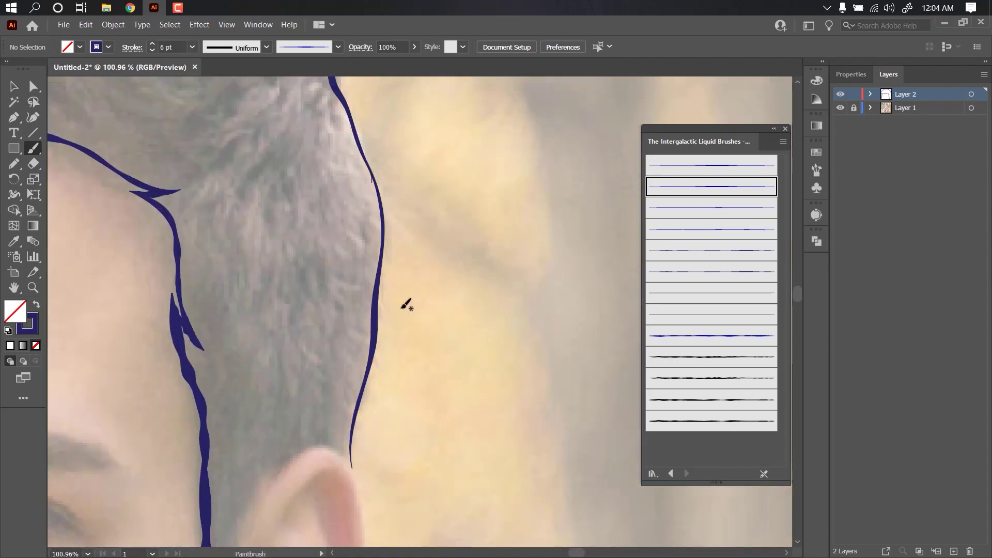
scroll(406, 305, down, 5)
drag(245, 385, 280, 283)
scroll(372, 279, up, 3)
scroll(341, 289, down, 3)
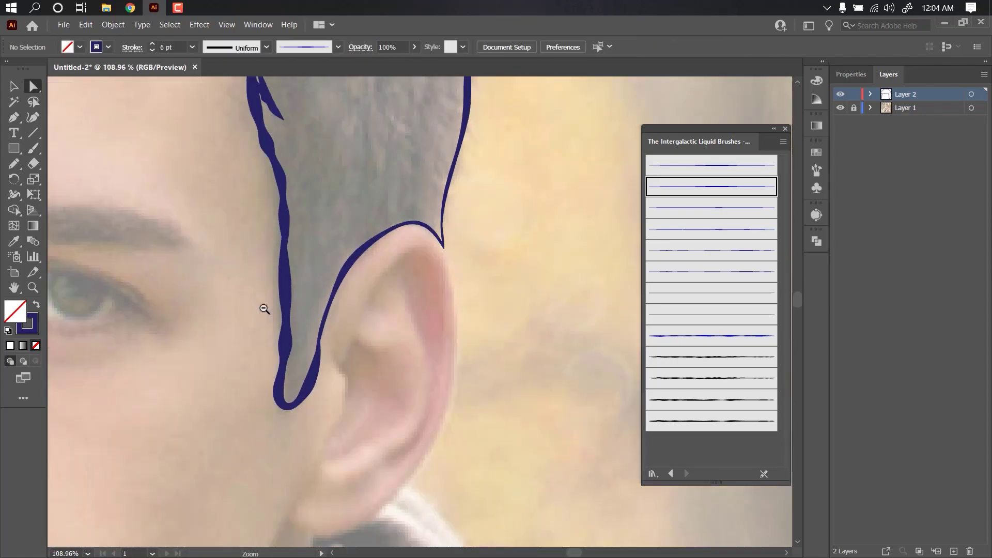
scroll(266, 310, up, 3)
- Trace the jawline below the ear with a navy brush stroke
key(v)
scroll(258, 207, down, 3)
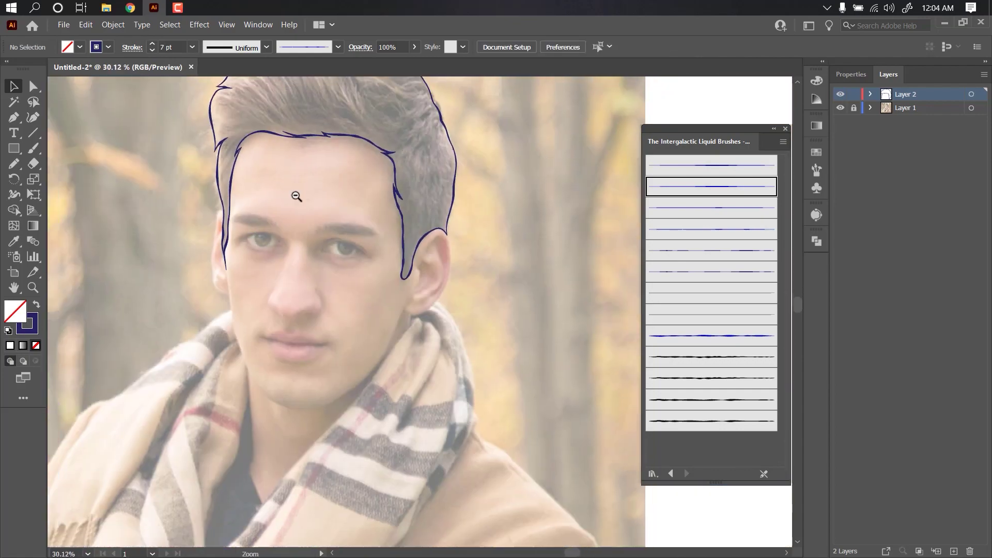
key(b)
scroll(354, 379, up, 2)
scroll(355, 379, up, 2)
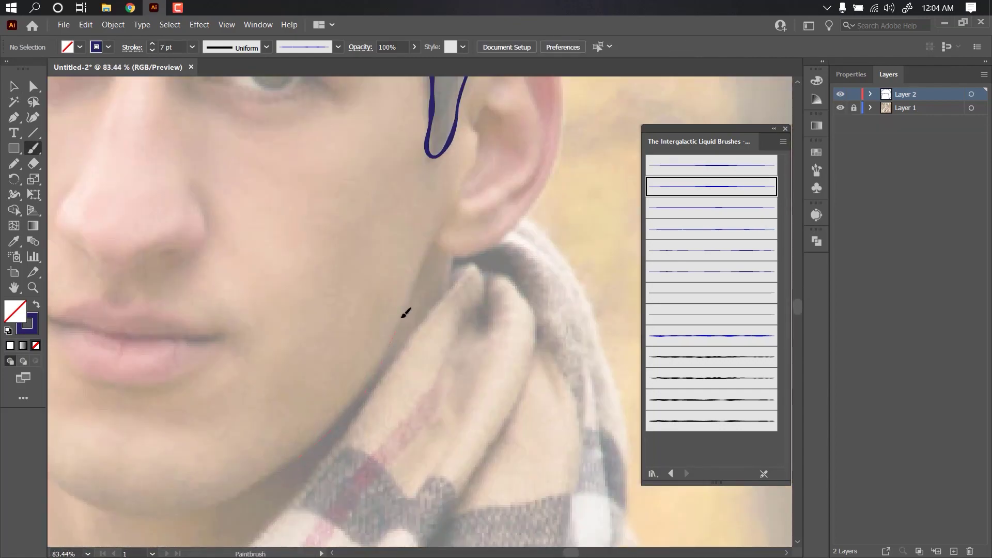
drag(406, 313, 404, 316)
scroll(405, 313, up, 2)
scroll(310, 377, up, 2)
- Outline the ear's outer edge and its inner fold in navy
drag(437, 132, 449, 173)
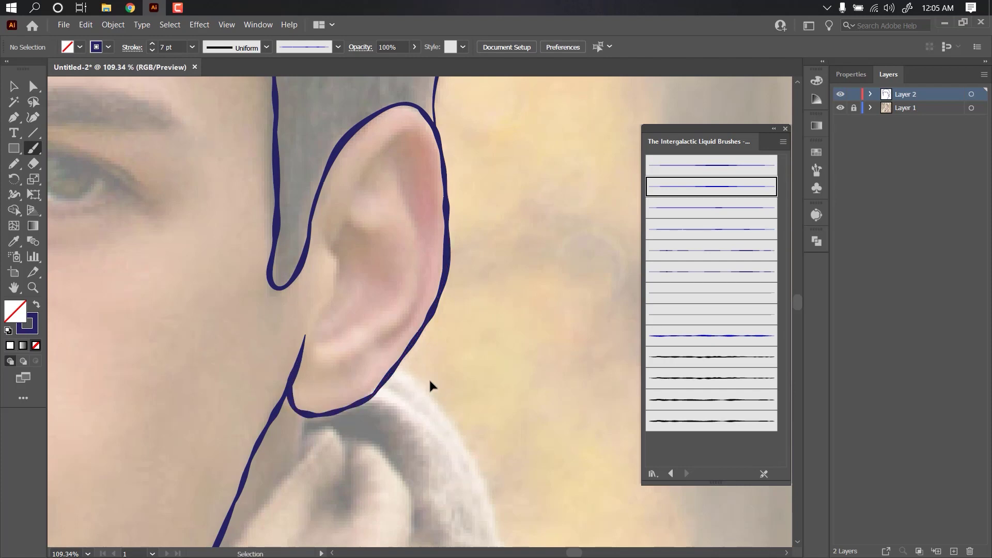
scroll(430, 385, up, 1)
drag(347, 345, 362, 315)
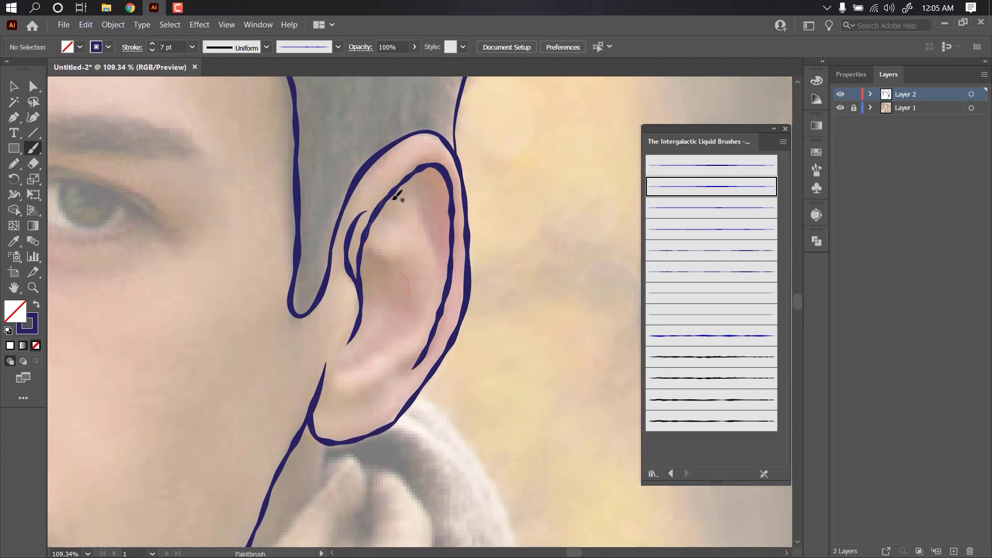
drag(396, 195, 408, 176)
scroll(437, 132, up, 3)
scroll(472, 295, down, 4)
- Trace the jaw from the ear toward the chin, undoing a stray stroke
drag(453, 385, 448, 352)
scroll(248, 355, up, 2)
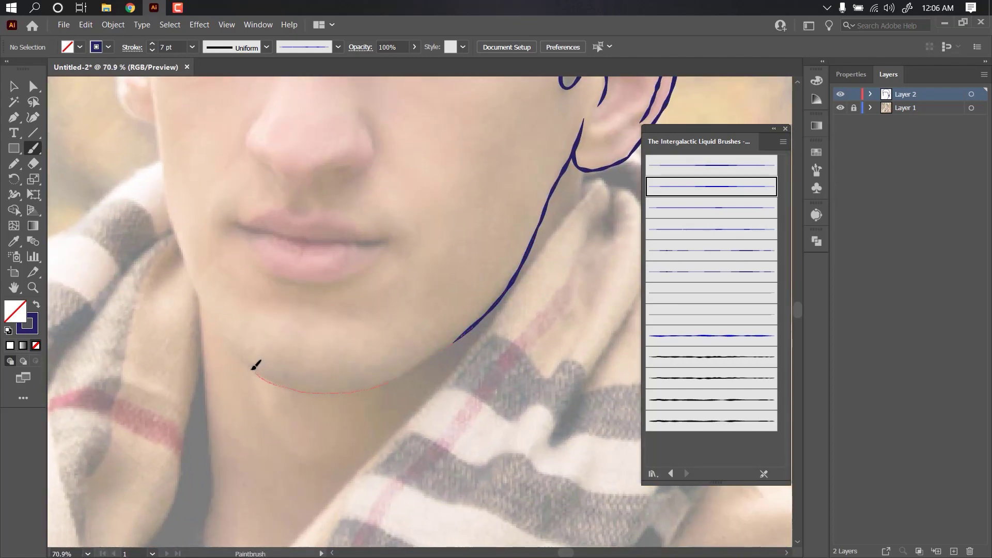
scroll(421, 416, up, 5)
scroll(452, 467, left, 5)
drag(403, 207, 403, 207)
key(ctrl+z)
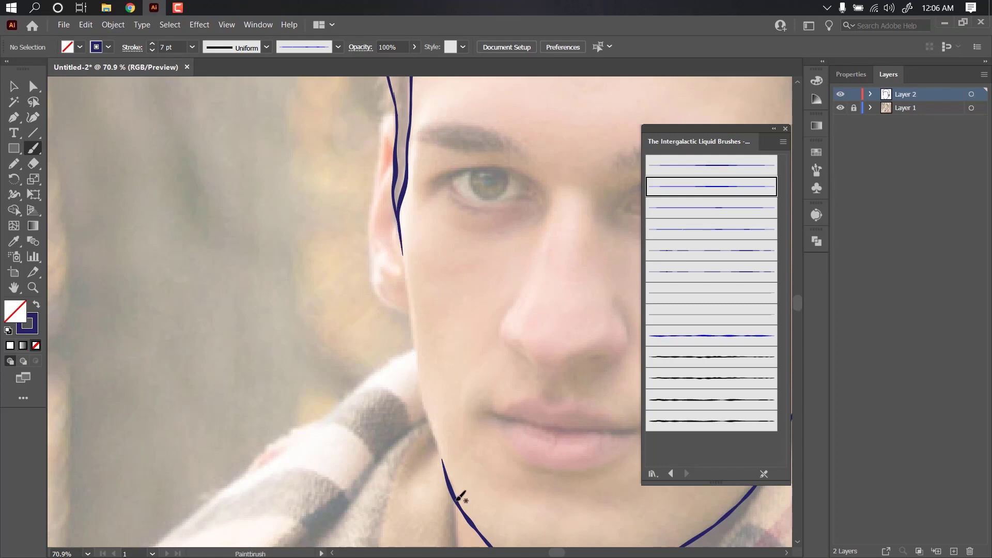
scroll(432, 312, up, 1)
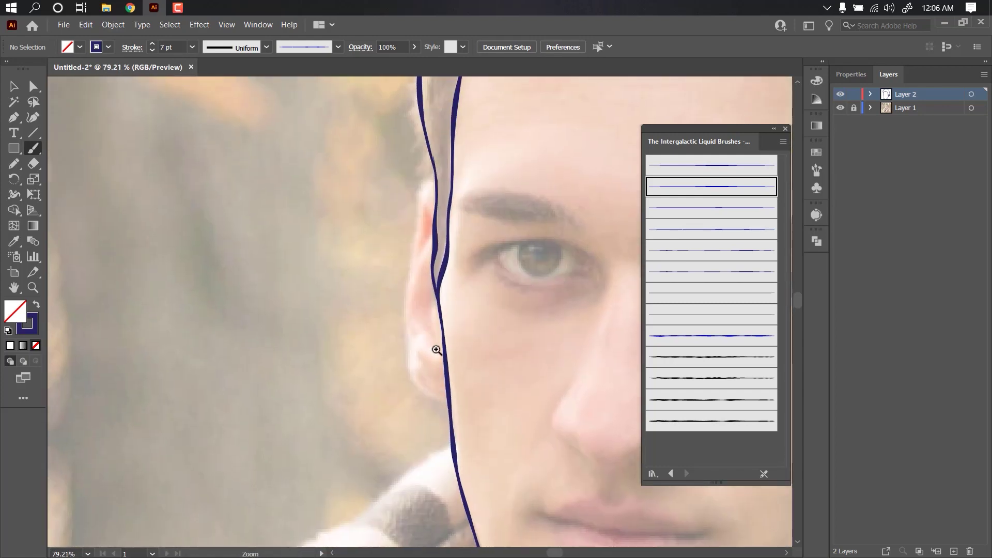
- Outline the ear on the face's left side, then zoom out to check the head outline
drag(446, 405, 402, 314)
drag(436, 161, 438, 160)
scroll(482, 221, up, 2)
scroll(463, 352, up, 1)
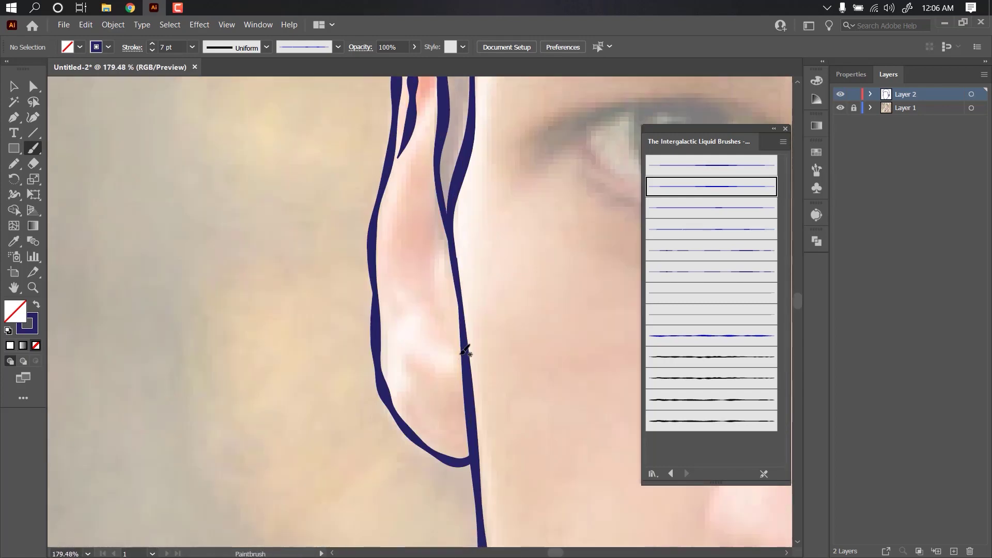
scroll(259, 347, down, 2)
scroll(248, 332, down, 2)
scroll(436, 314, down, 1)
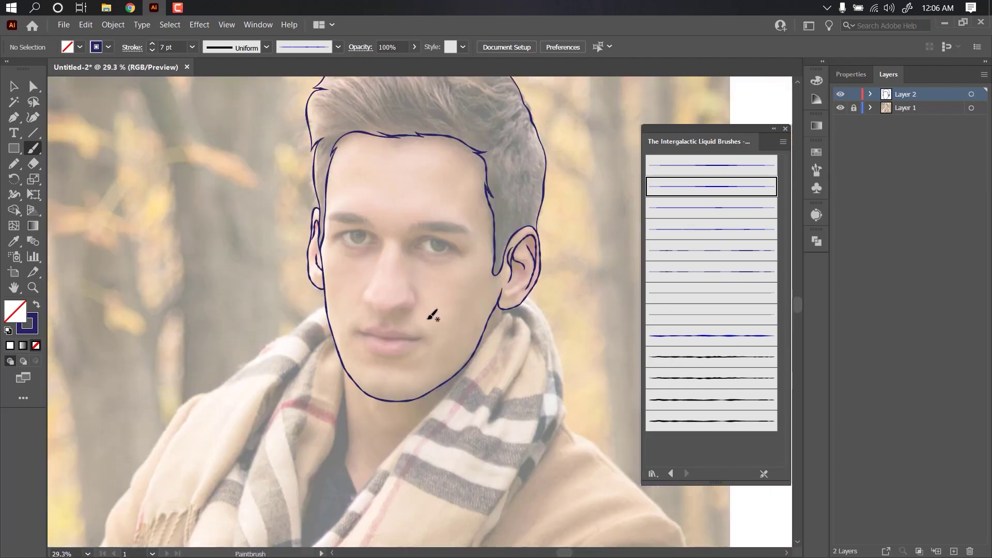
scroll(395, 315, down, 1)
- Brush navy strokes down the neck and along the diagonal collar edge
scroll(395, 315, up, 4)
drag(339, 197, 338, 201)
scroll(377, 486, down, 1)
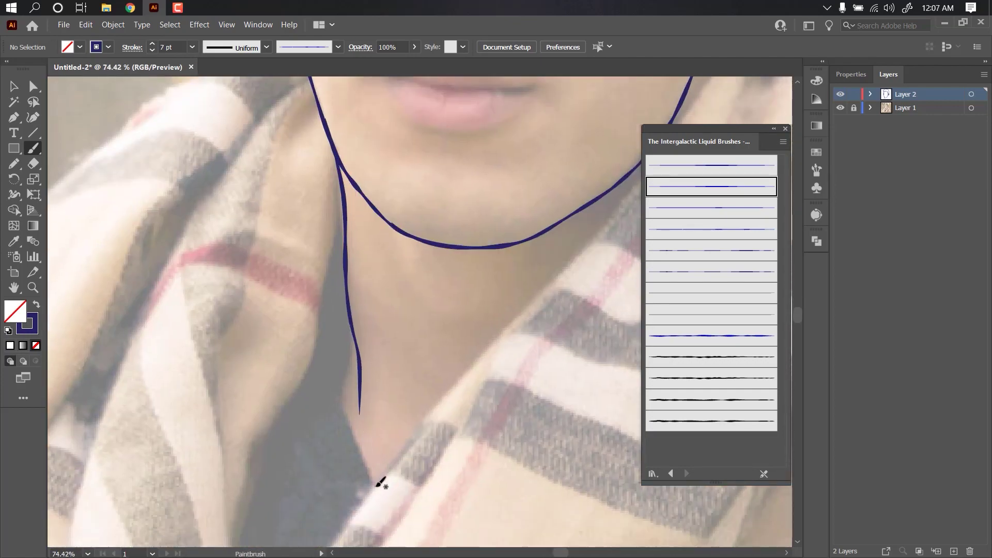
scroll(398, 359, down, 1)
drag(368, 398, 479, 292)
drag(480, 292, 348, 453)
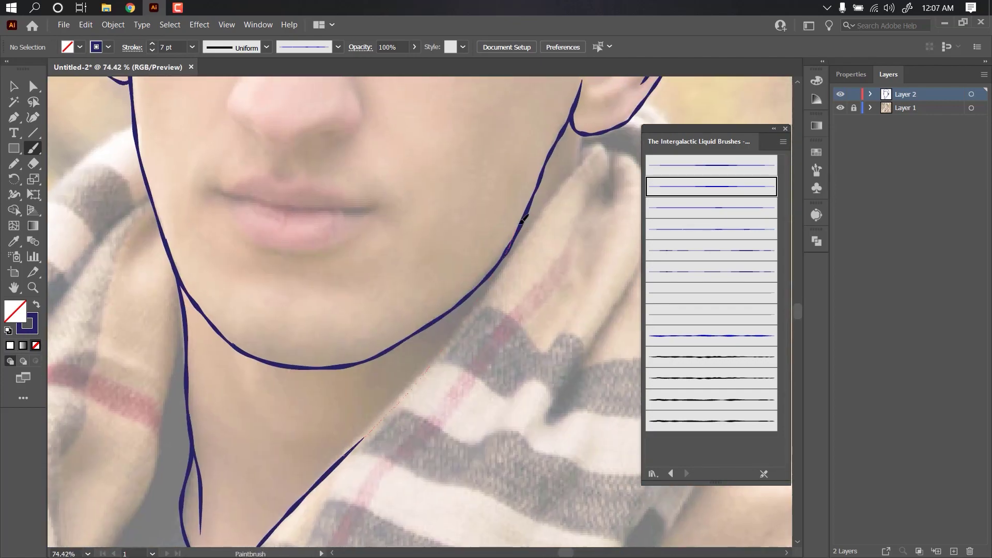
drag(522, 220, 523, 217)
- Trace the scarf edges left of the neck and along its inner edge
scroll(523, 217, down, 3)
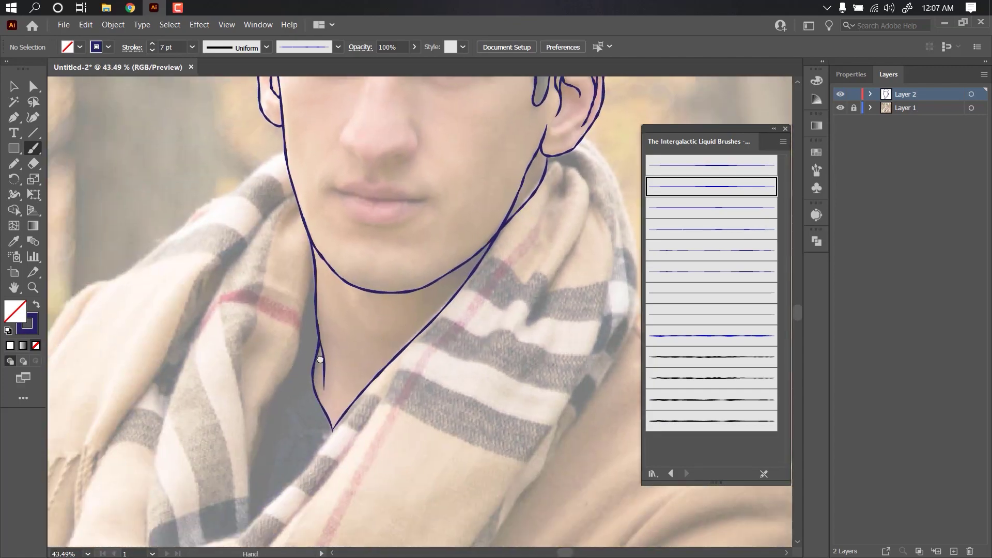
scroll(320, 359, up, 3)
scroll(339, 365, up, 2)
scroll(266, 443, down, 3)
scroll(265, 442, up, 3)
drag(250, 545, 277, 357)
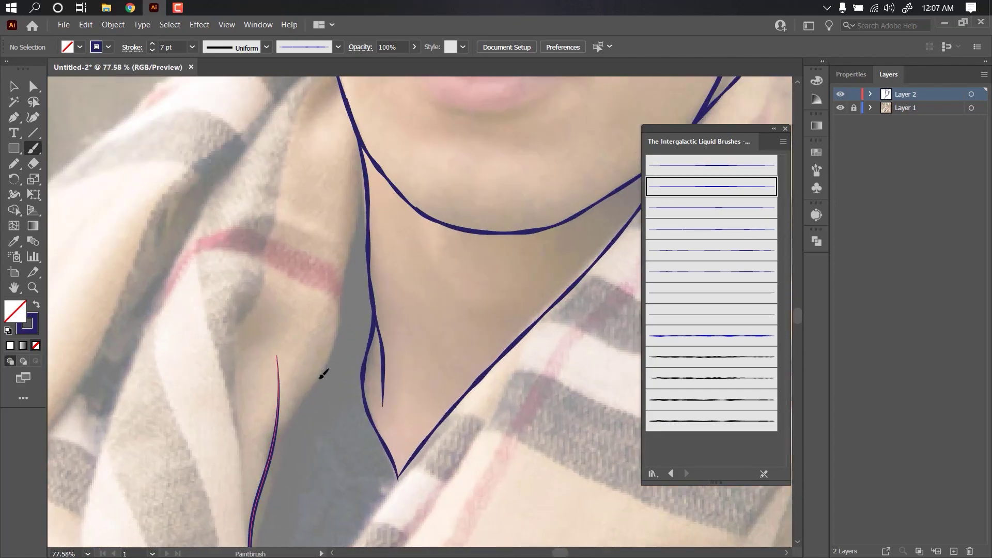
drag(370, 181, 273, 454)
scroll(279, 417, down, 5)
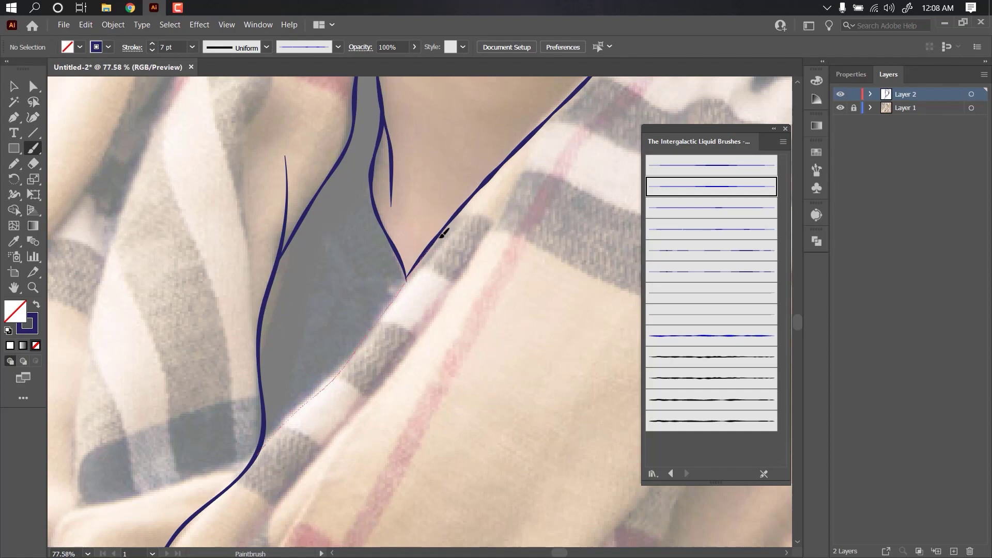
drag(443, 233, 443, 234)
- Outline the lower scarf fold and extend the stroke up along the shoulder
scroll(491, 195, up, 2)
scroll(307, 312, down, 5)
scroll(377, 359, down, 2)
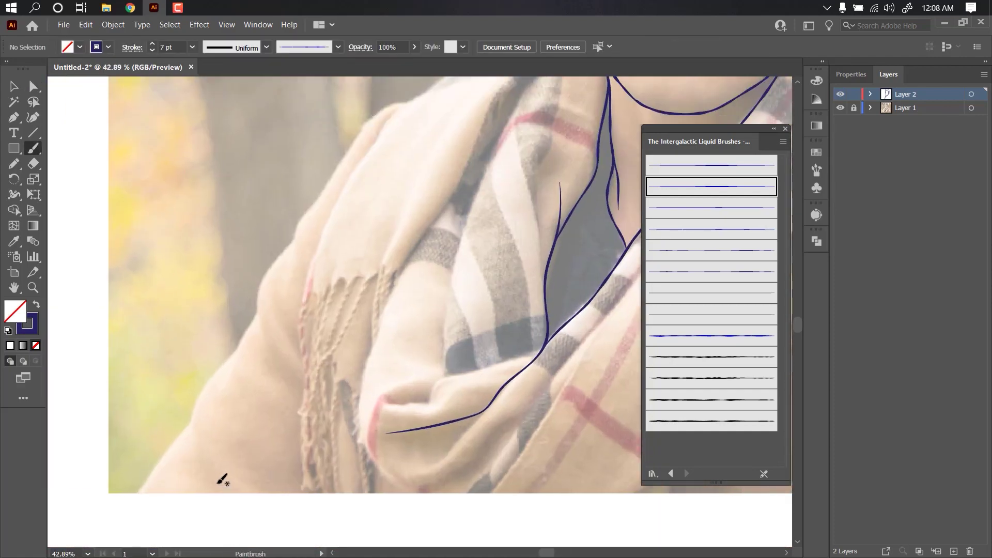
scroll(222, 480, up, 2)
key(a)
drag(220, 456, 274, 373)
scroll(306, 476, up, 1)
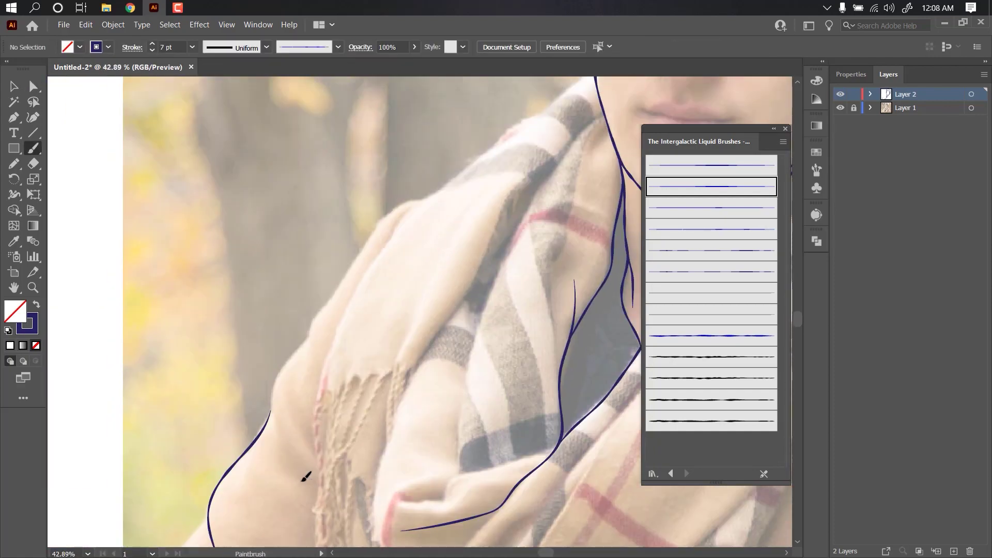
drag(314, 342, 345, 312)
scroll(330, 326, up, 2)
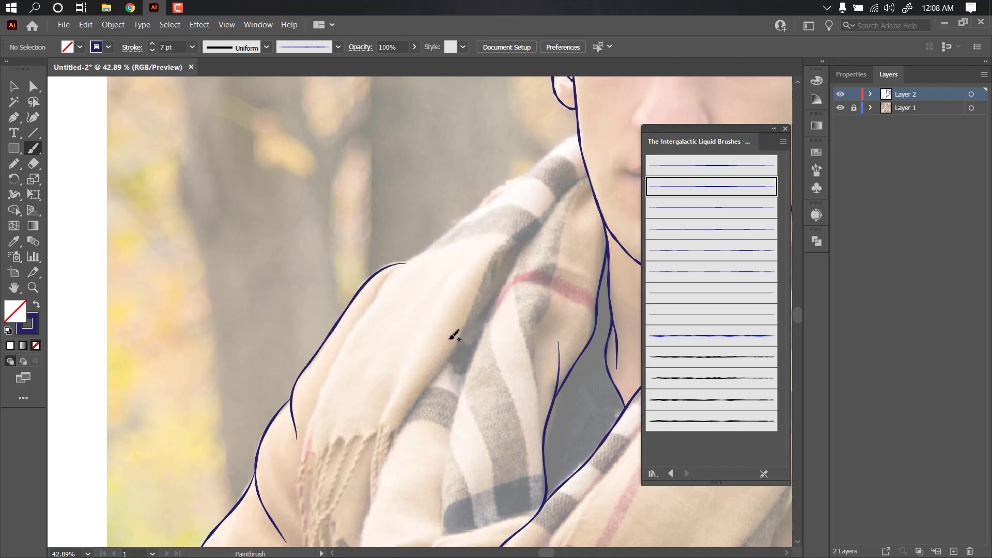
drag(339, 367, 345, 361)
scroll(341, 364, up, 1)
scroll(465, 295, down, 1)
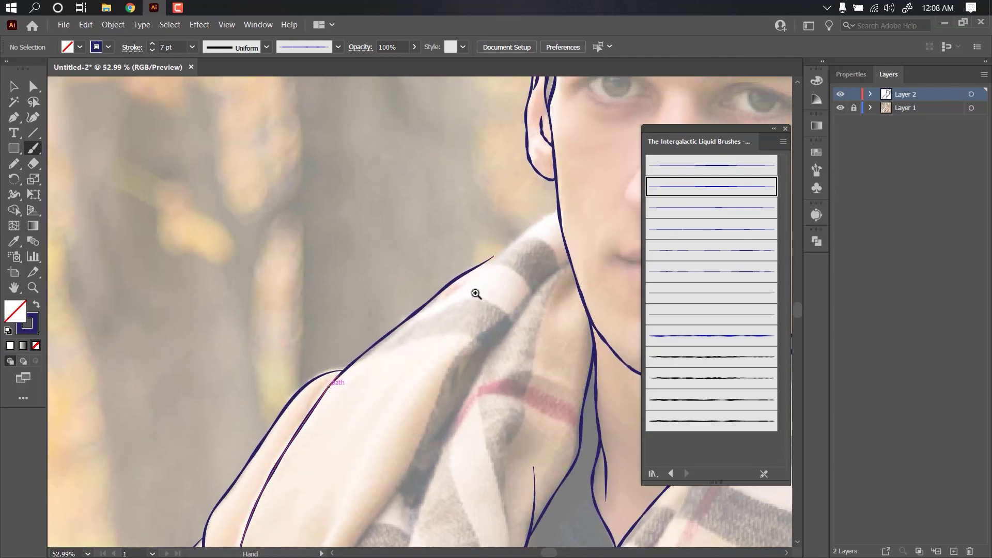
scroll(458, 303, up, 1)
scroll(392, 310, down, 1)
scroll(372, 316, down, 1)
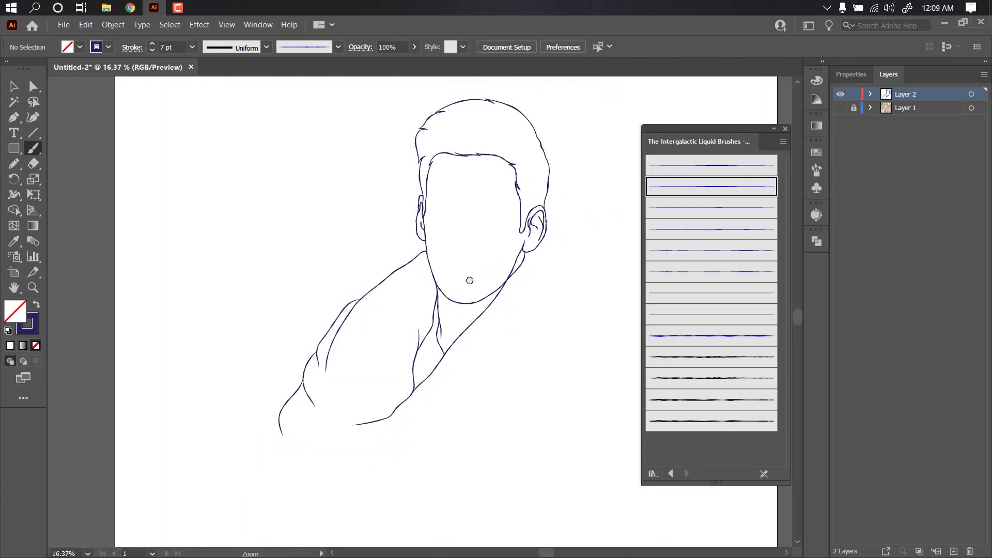
- Inspect the diagonal collar stroke, then brush a long stroke along the shoulder outline
key(v)
click(466, 328)
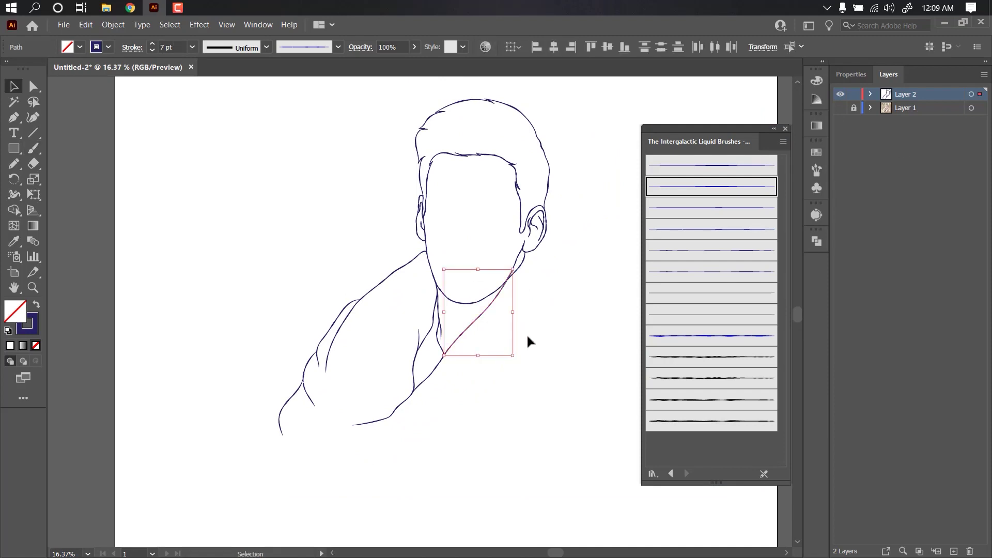
key(ctrl+shift+a)
key(b)
scroll(325, 407, up, 5)
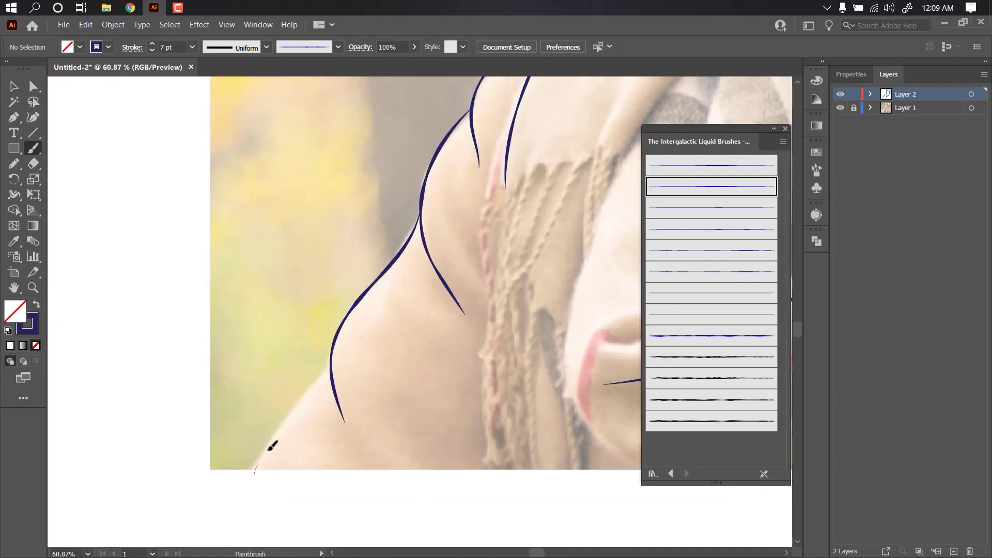
scroll(325, 408, up, 2)
drag(246, 504, 401, 268)
drag(325, 386, 408, 258)
scroll(412, 256, up, 1)
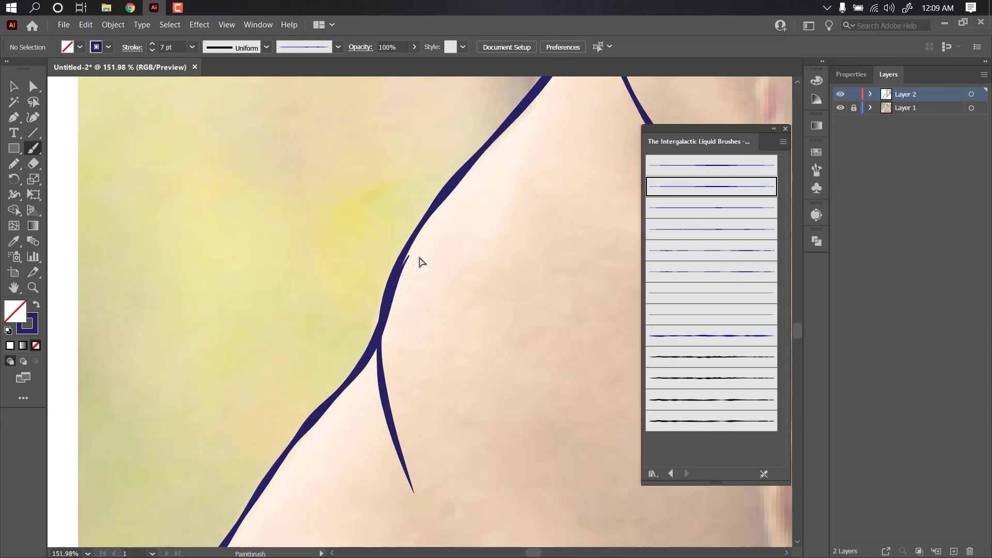
- Undo and redo the last shoulder stroke to compare it
key(a)
key(ctrl+z)
key(b)
scroll(289, 372, down, 2)
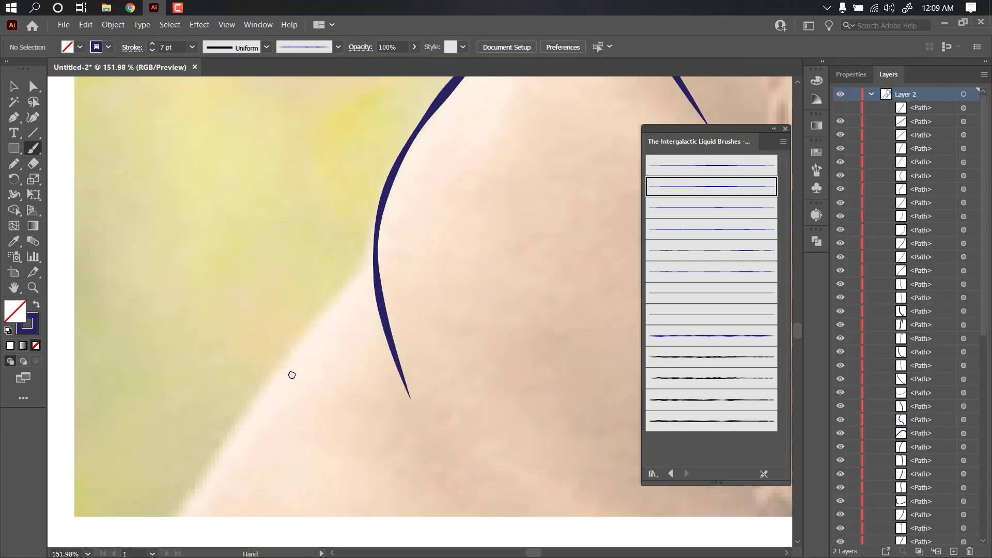
key(ctrl+shift+z)
scroll(438, 325, up, 3)
scroll(444, 330, down, 4)
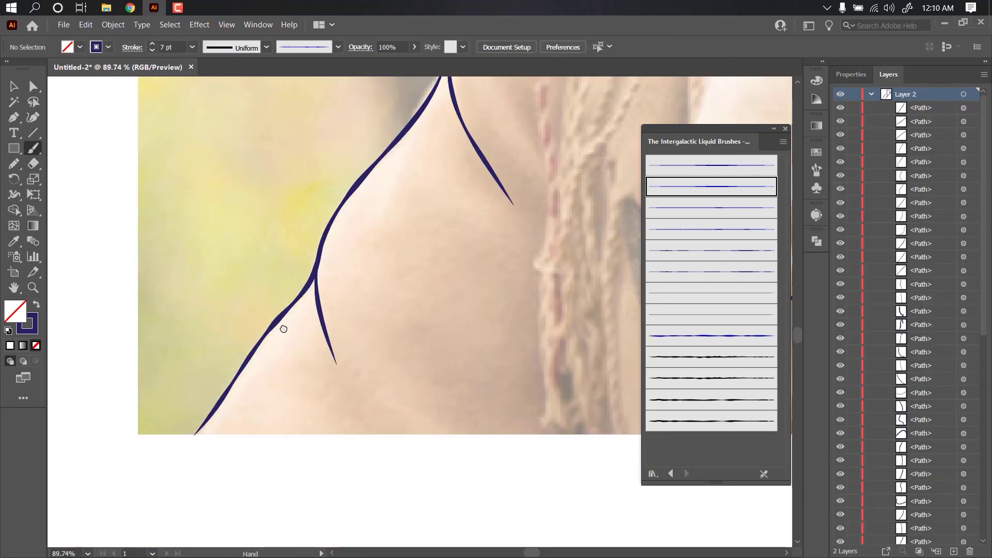
scroll(292, 341, up, 3)
- Drag the shoulder junction anchor with Direct Selection so the two strokes join
key(a)
click(420, 310)
click(419, 282)
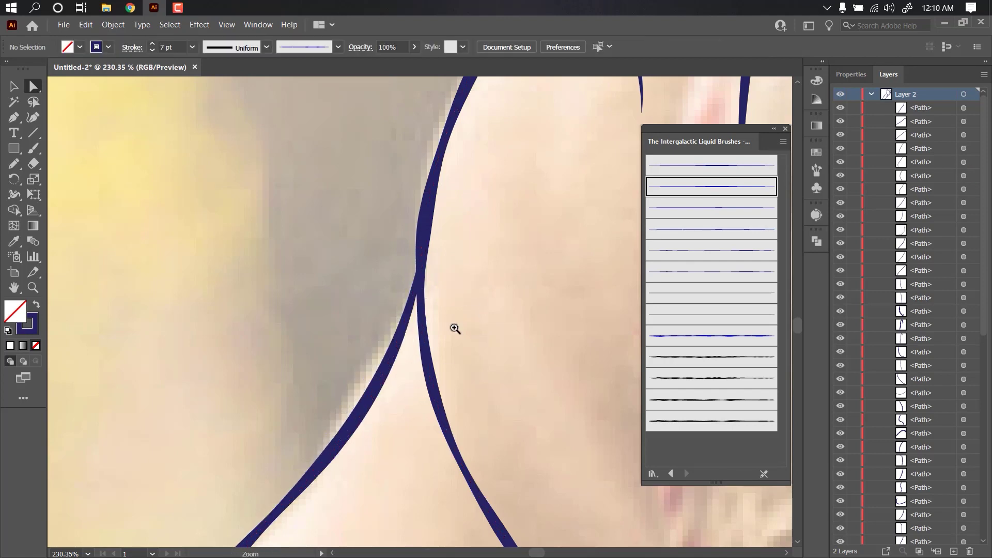
scroll(453, 327, up, 2)
mouse_move(472, 261)
mouse_down()
mouse_move(476, 215)
mouse_move(487, 258)
mouse_up()
scroll(365, 432, down, 3)
click(372, 310)
- Add navy lines along the inner scarf folds
scroll(309, 381, down, 8)
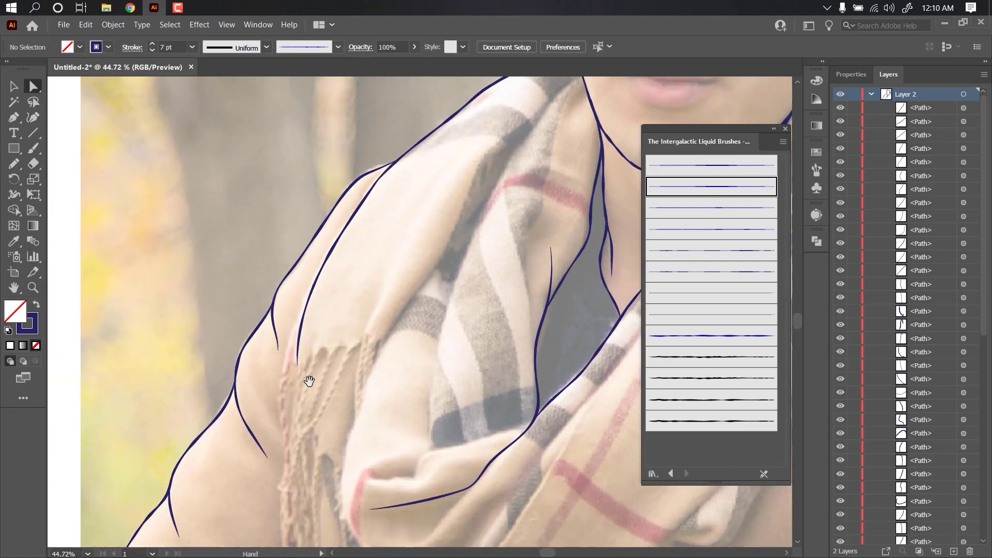
drag(475, 219, 476, 216)
scroll(450, 310, up, 1)
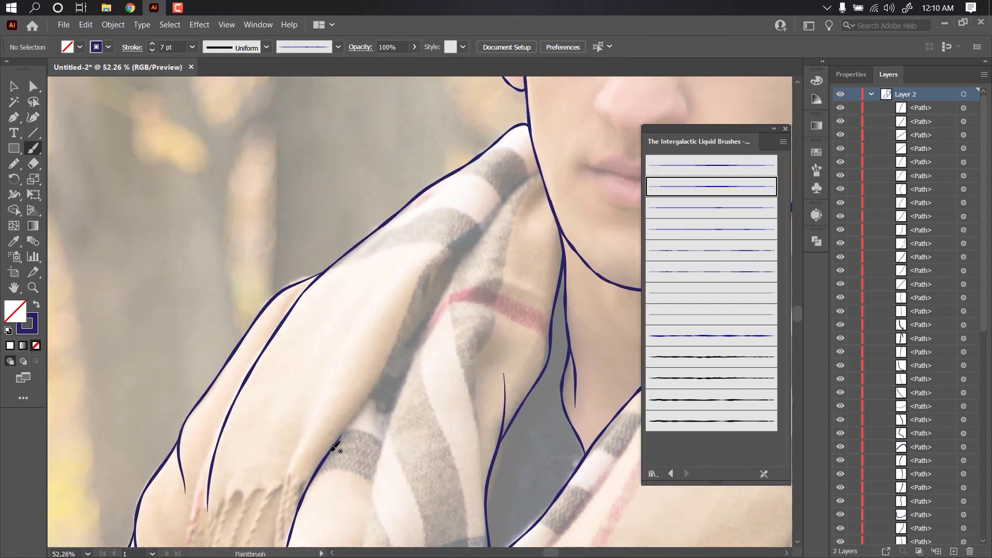
drag(449, 400, 449, 323)
drag(448, 219, 448, 219)
scroll(393, 336, down, 3)
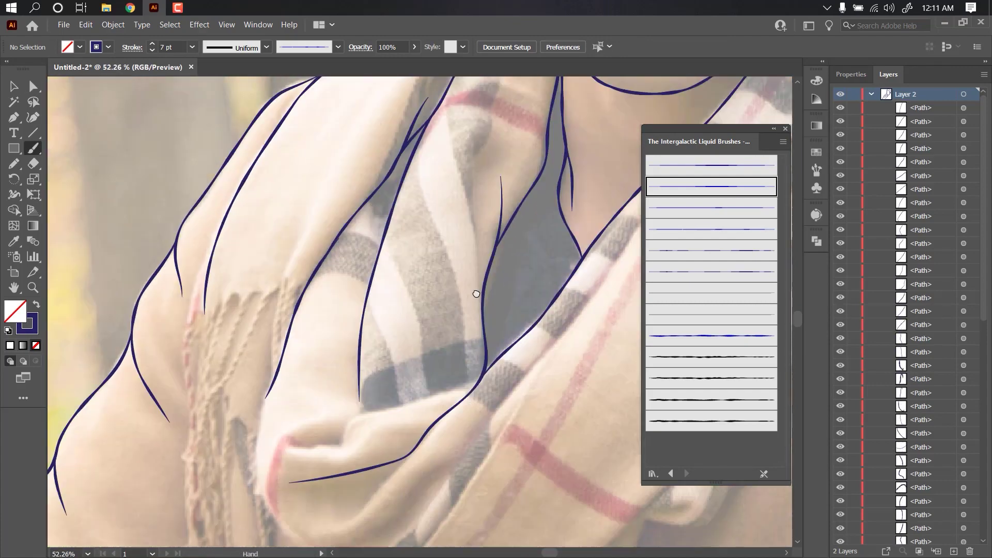
drag(320, 462, 323, 461)
scroll(434, 401, up, 2)
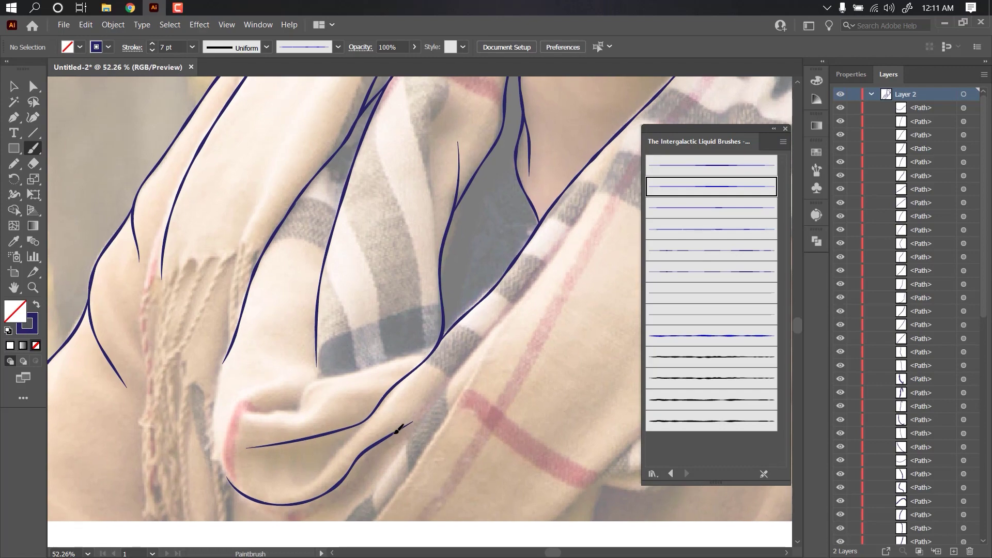
scroll(511, 305, up, 5)
scroll(549, 250, up, 2)
- Brush the outer scarf edge below the right ear and reshape it with Direct Selection
scroll(465, 310, down, 5)
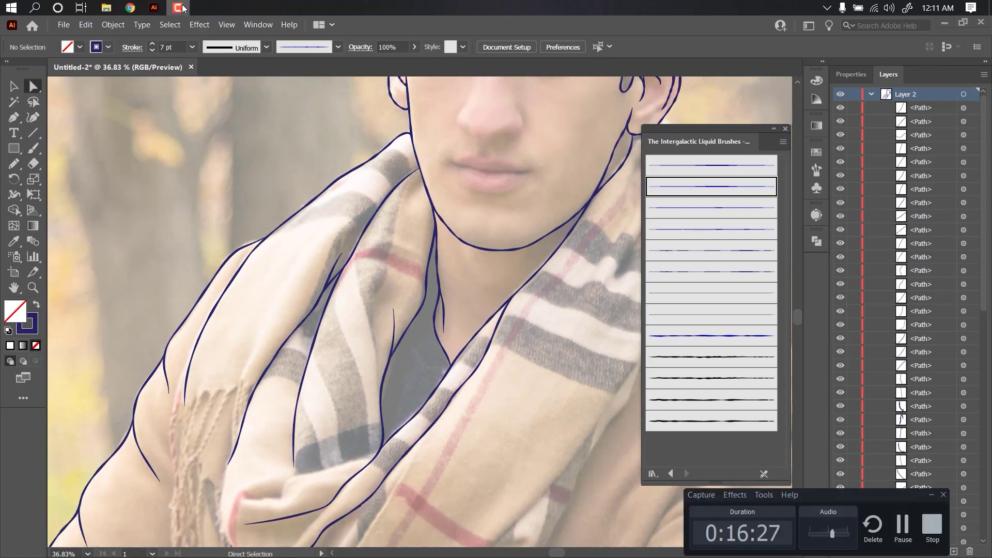
scroll(232, 243, up, 3)
drag(461, 286, 461, 285)
scroll(442, 287, up, 2)
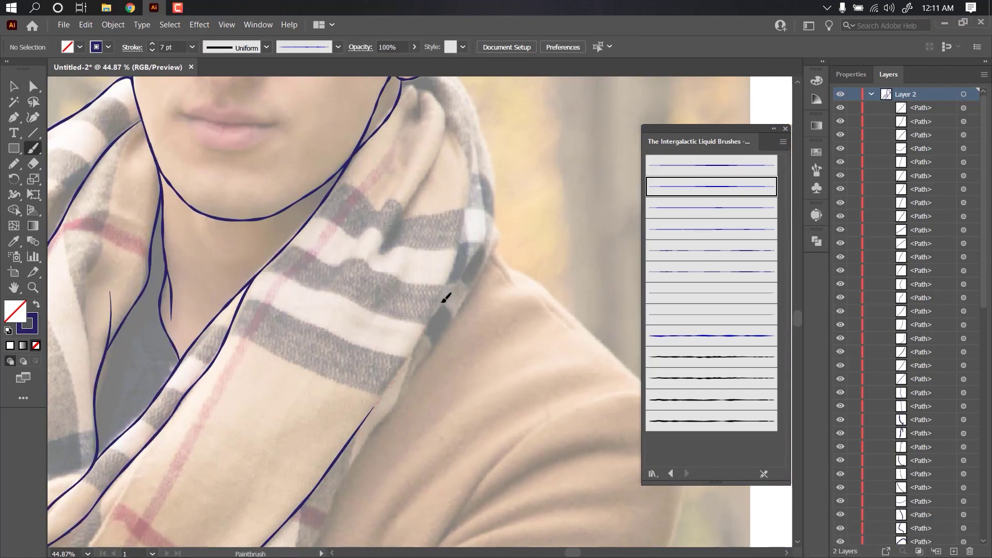
scroll(438, 420, up, 2)
drag(397, 207, 395, 208)
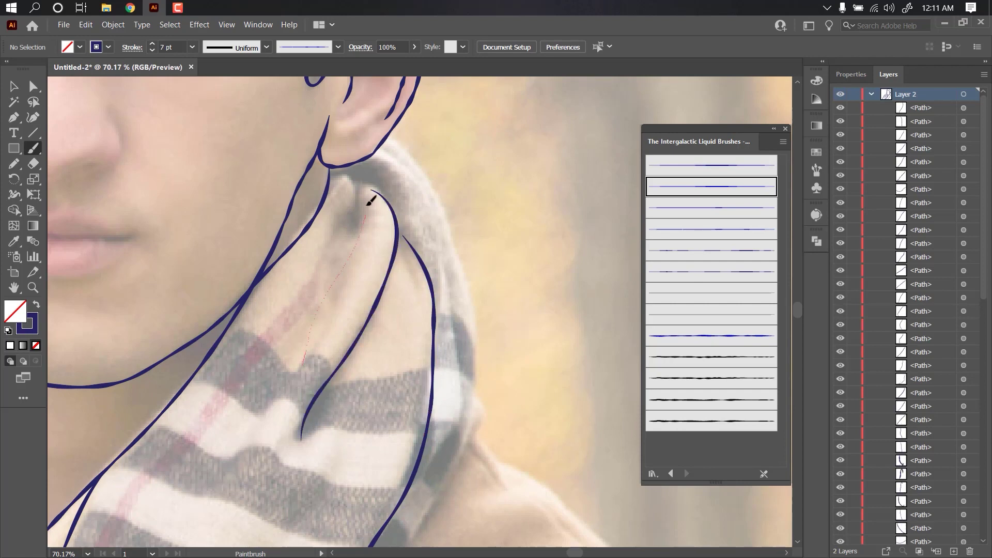
scroll(394, 250, up, 3)
key(a)
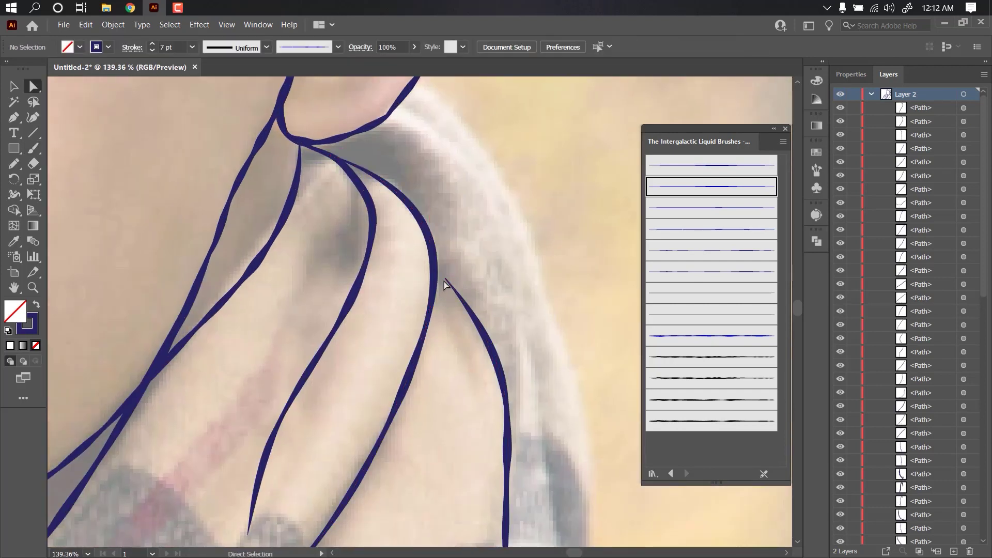
drag(443, 283, 439, 212)
key(b)
- Trace the right shoulder edge upward and diagonally toward the neck
scroll(568, 470, down, 2)
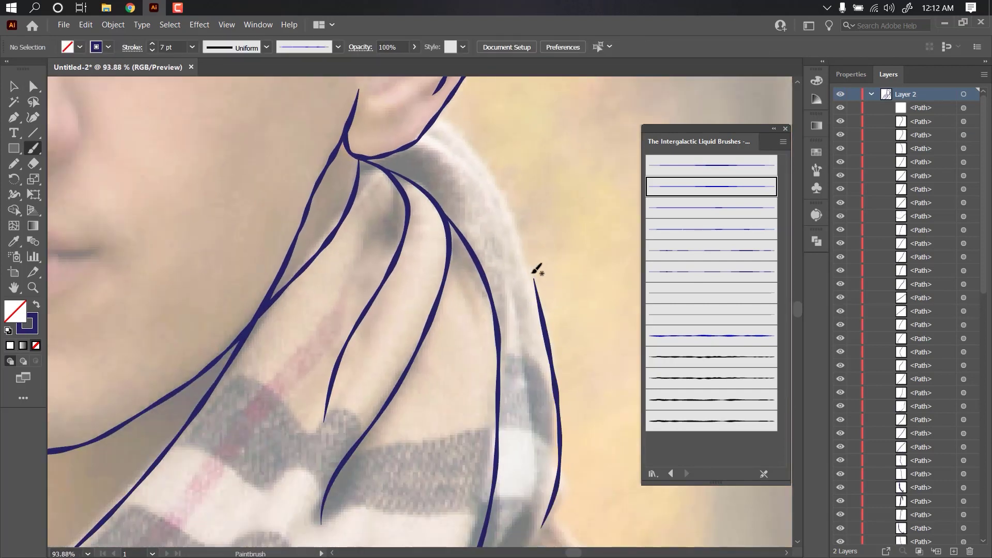
scroll(533, 268, up, 2)
scroll(453, 190, down, 2)
scroll(434, 361, down, 4)
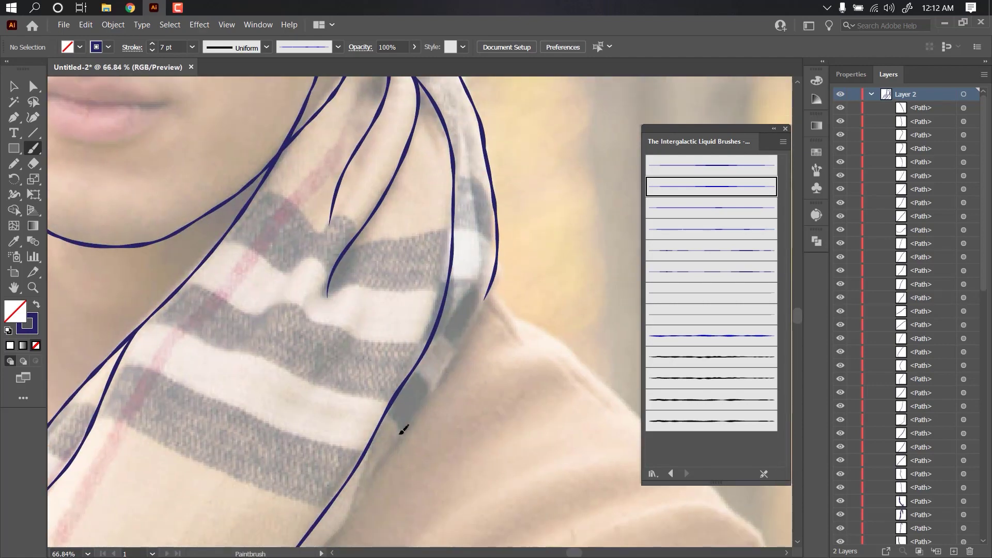
scroll(495, 258, up, 2)
scroll(327, 433, down, 4)
scroll(533, 444, down, 3)
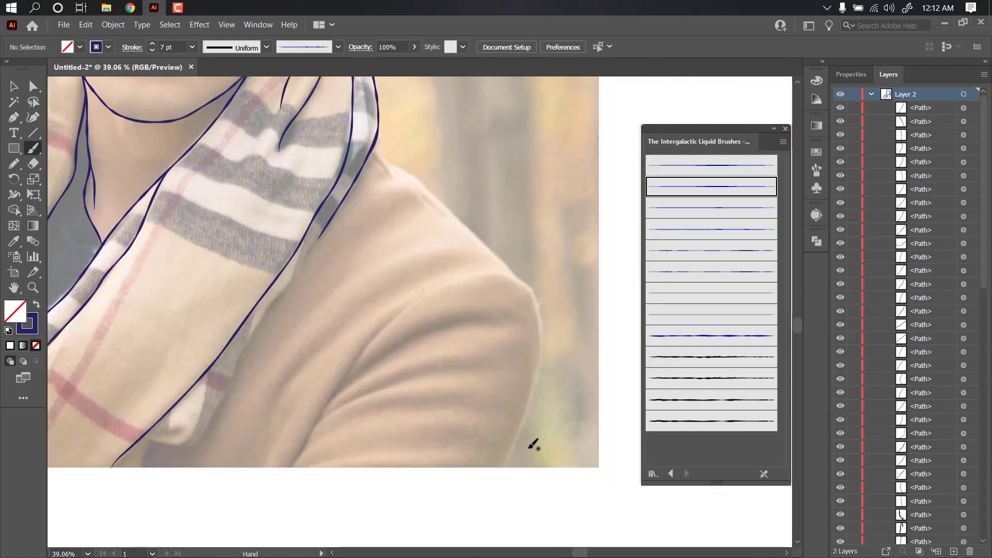
drag(527, 419, 515, 280)
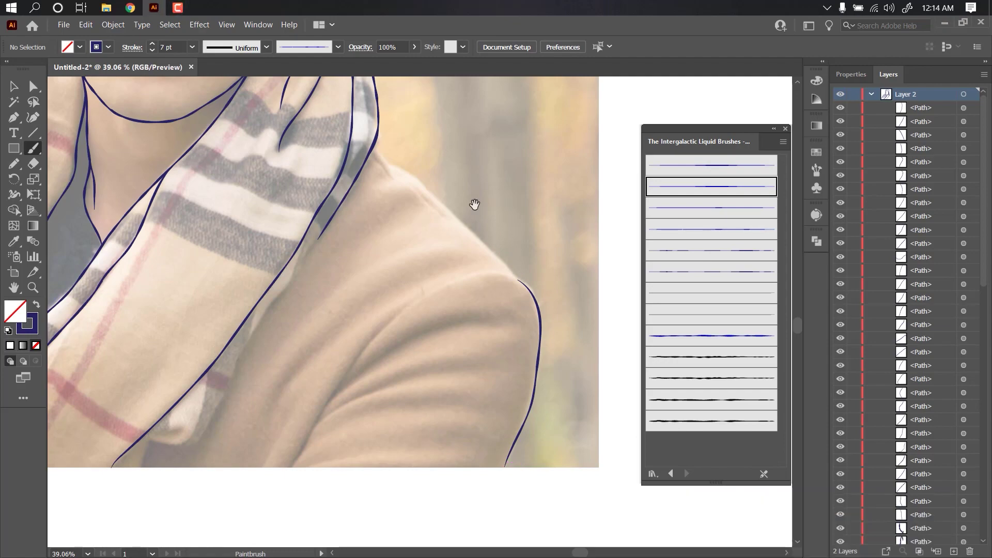
scroll(472, 206, up, 2)
mouse_move(540, 395)
mouse_down()
mouse_move(498, 332)
mouse_move(483, 340)
mouse_move(409, 271)
mouse_up()
scroll(487, 337, up, 2)
scroll(429, 243, down, 2)
scroll(416, 266, down, 3)
- Add a second navy stroke along the shoulder outline
key(a)
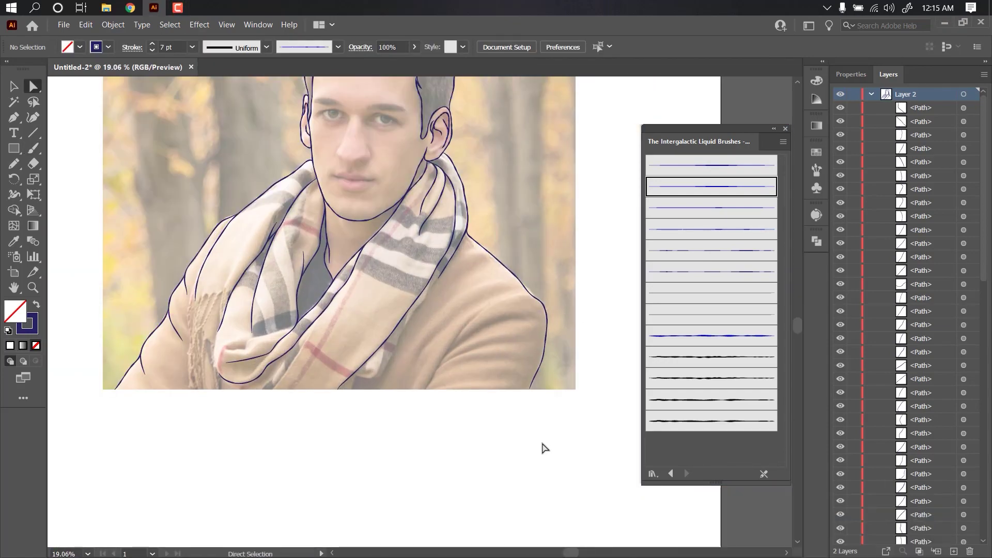
scroll(306, 369, up, 1)
scroll(368, 376, up, 1)
scroll(387, 401, up, 1)
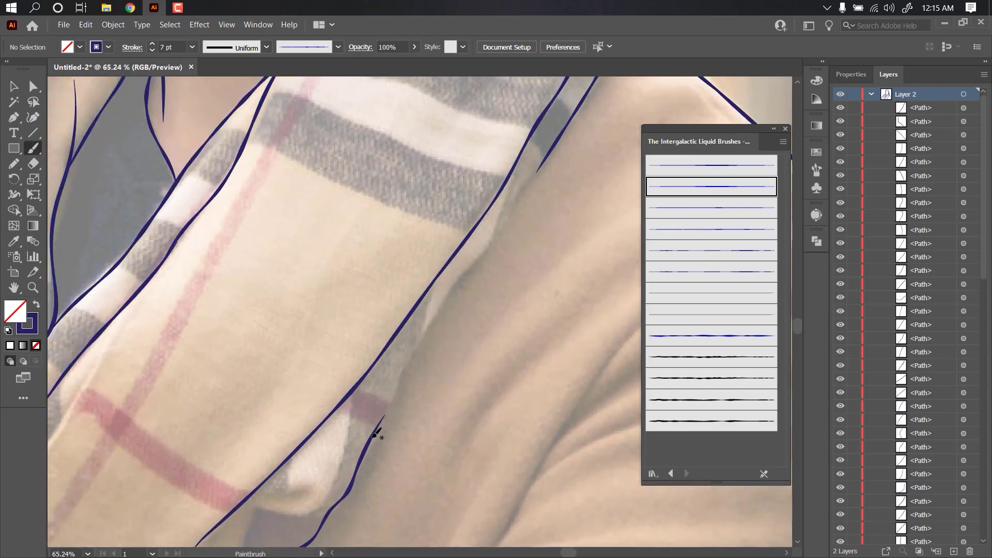
key(b)
scroll(377, 429, up, 1)
scroll(410, 392, down, 1)
scroll(408, 408, down, 1)
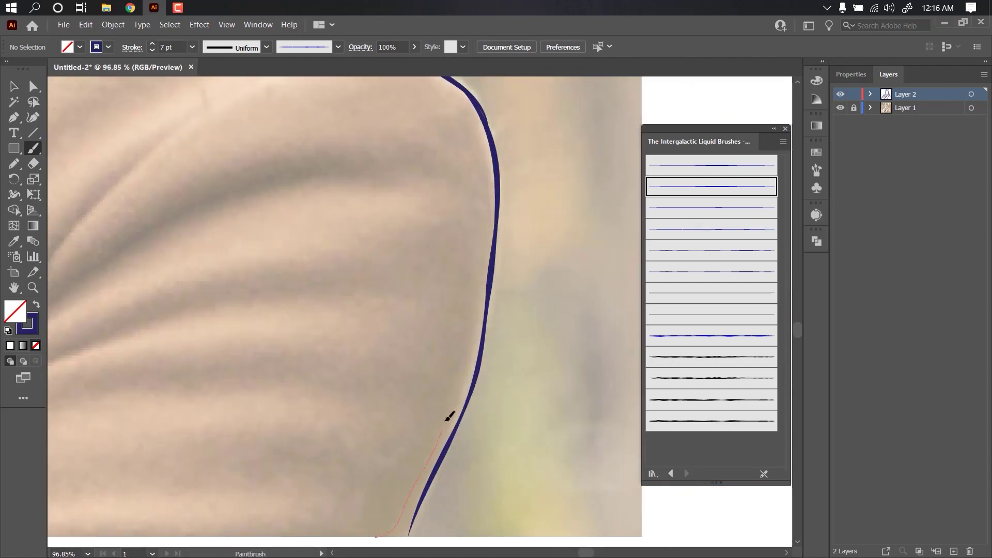
drag(449, 414, 387, 169)
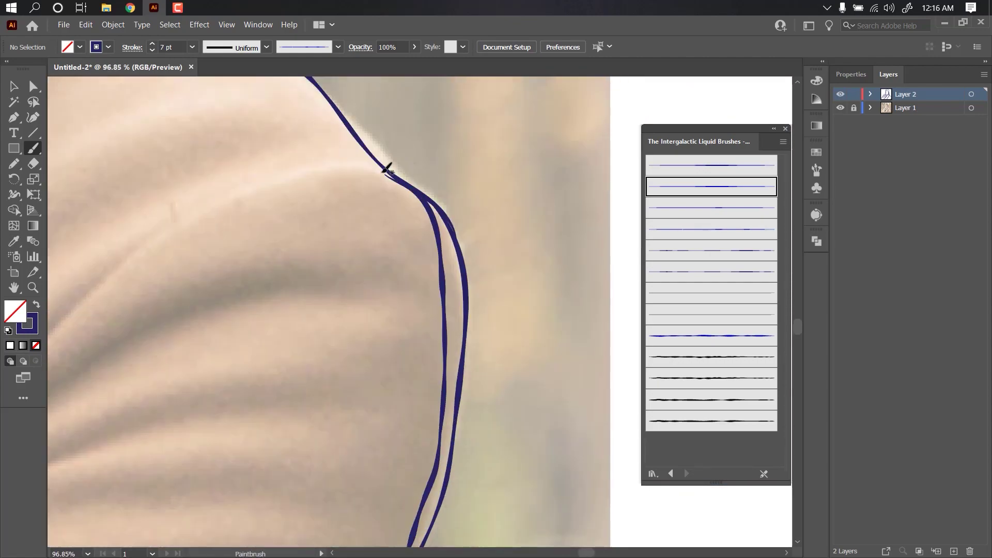
- Paint looping crease strokes across the lower shoulder and sleeve
mouse_move(387, 494)
mouse_down()
mouse_move(336, 438)
mouse_move(214, 496)
mouse_up()
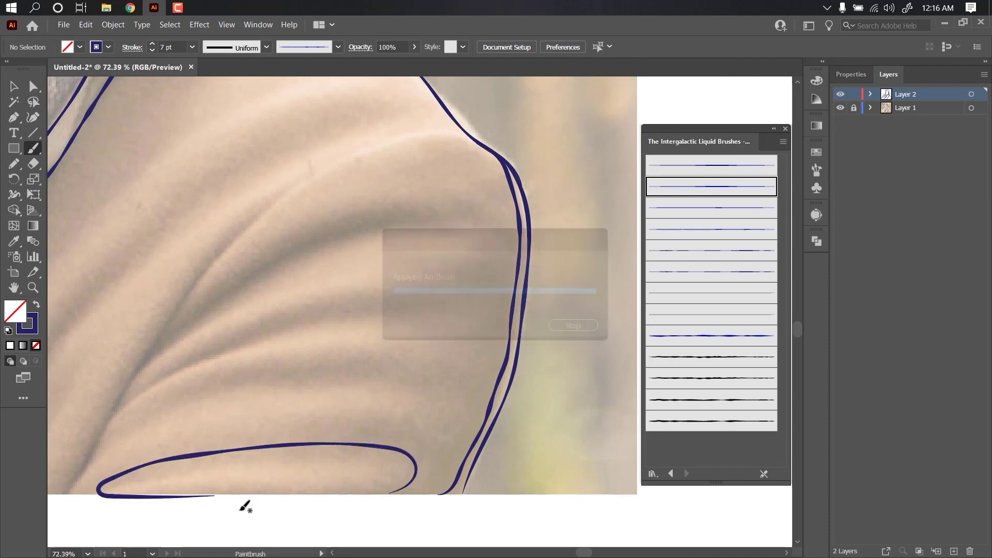
mouse_move(404, 403)
mouse_down()
mouse_move(425, 403)
mouse_move(413, 402)
mouse_up()
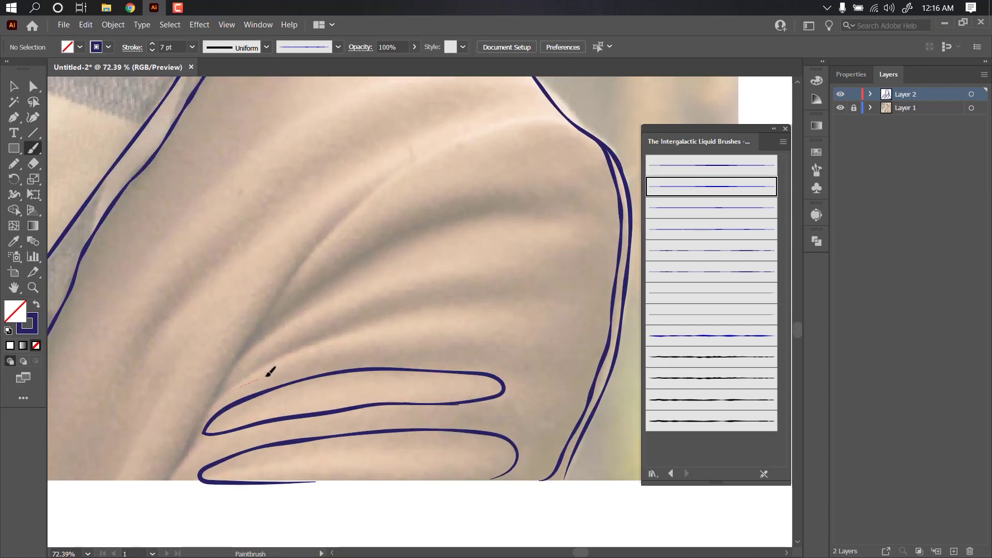
drag(253, 368, 250, 370)
drag(435, 311, 414, 353)
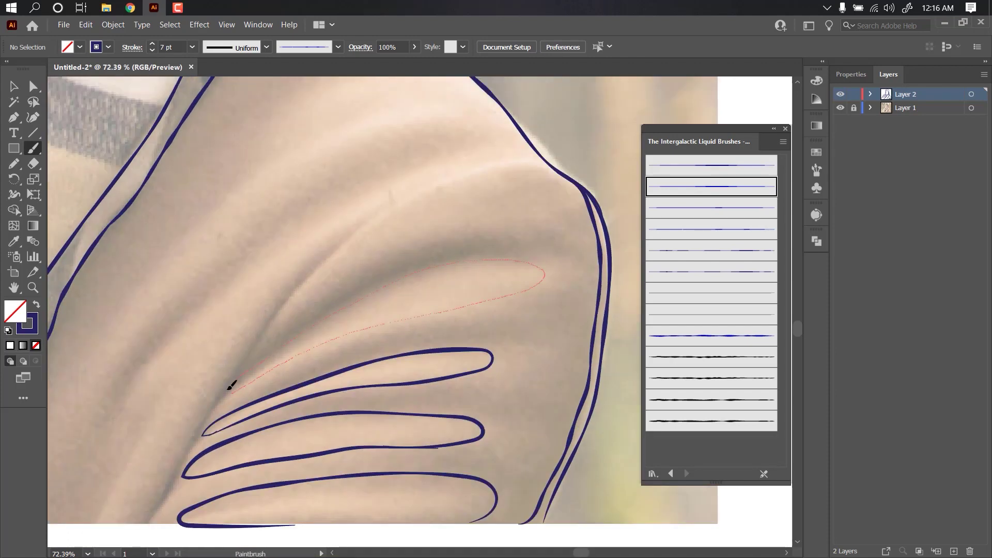
drag(231, 386, 231, 387)
scroll(231, 387, up, 5)
- Check the crease anchors, then paint a looping crease at the top of the fan
key(a)
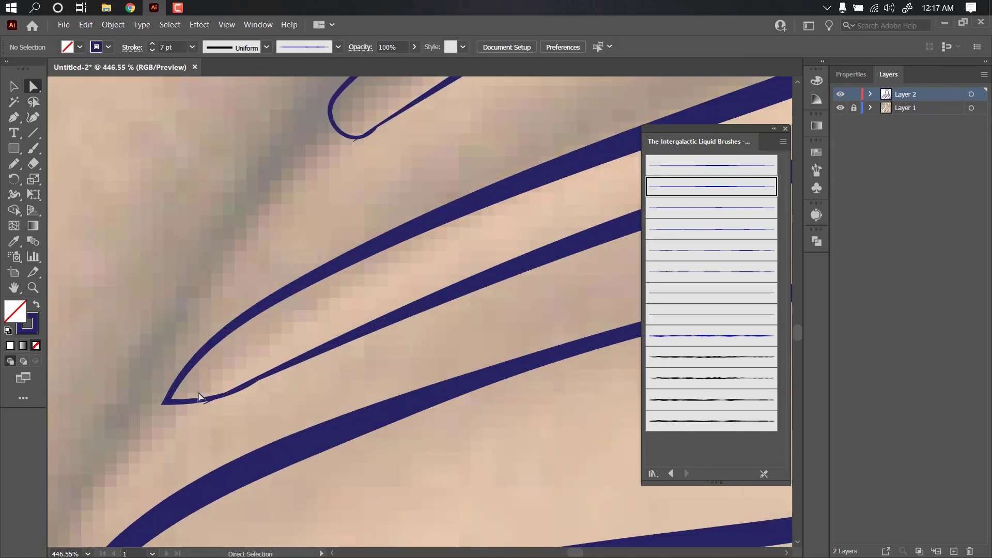
scroll(221, 420, down, 5)
scroll(467, 287, right, 3)
key(b)
scroll(327, 197, up, 1)
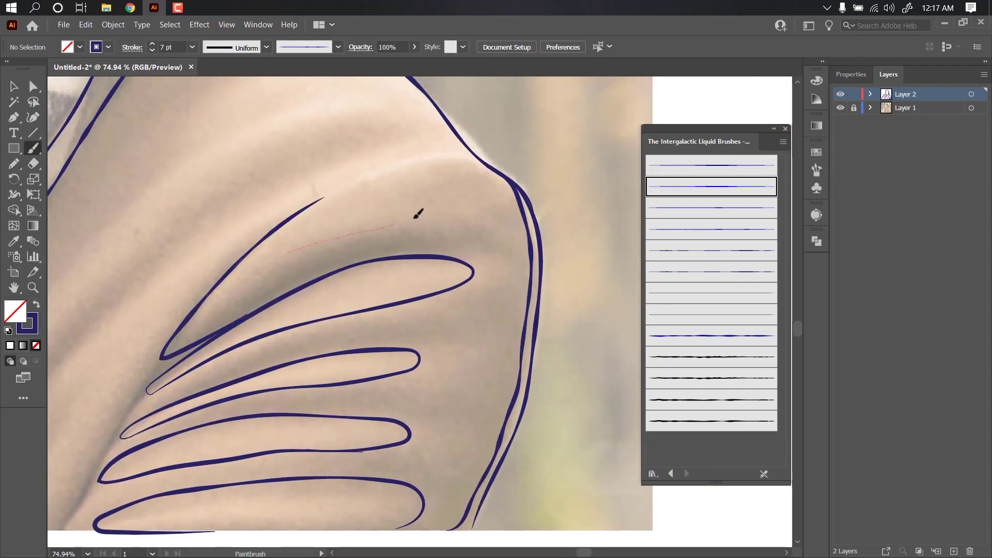
drag(328, 231, 418, 188)
- Add a narrow crease left of the fan and a looping fold on the sleeve
scroll(418, 189, up, 3)
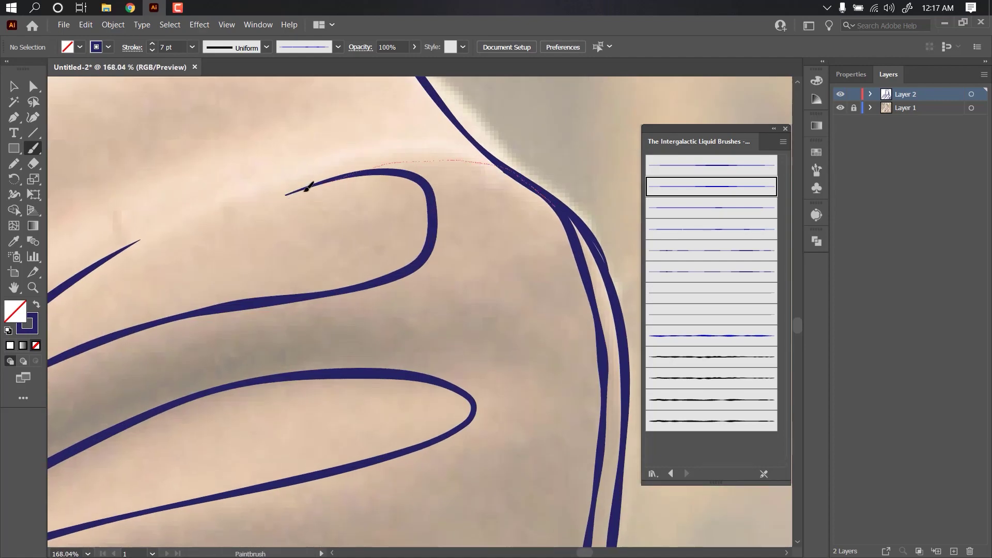
scroll(469, 285, down, 4)
scroll(416, 356, up, 1)
drag(355, 368, 379, 295)
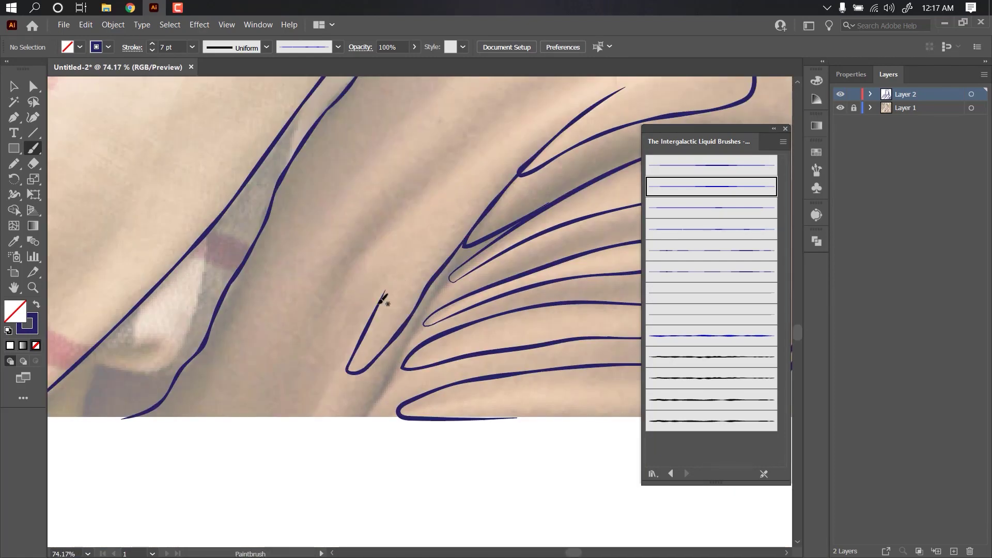
scroll(372, 356, up, 1)
drag(314, 364, 304, 386)
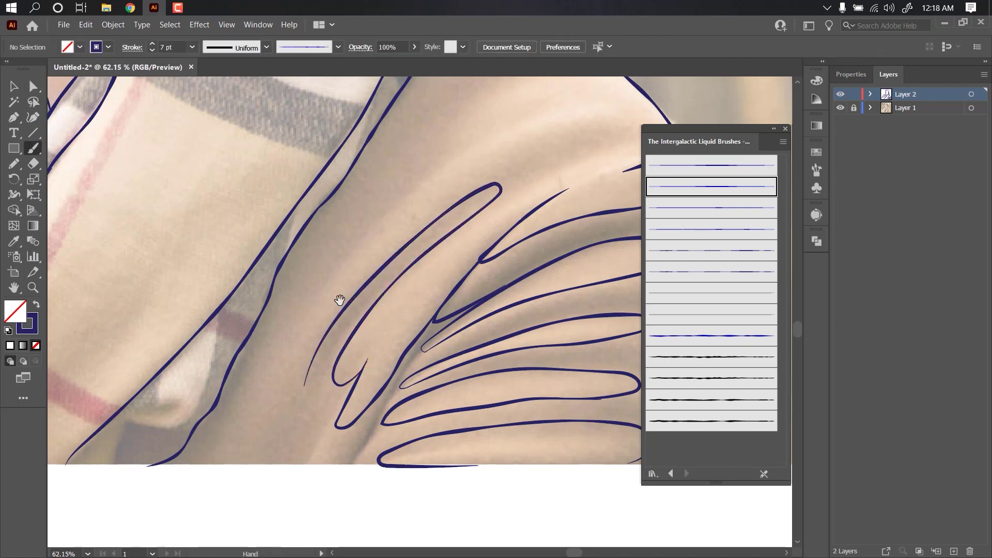
scroll(362, 153, up, 1)
scroll(373, 162, up, 1)
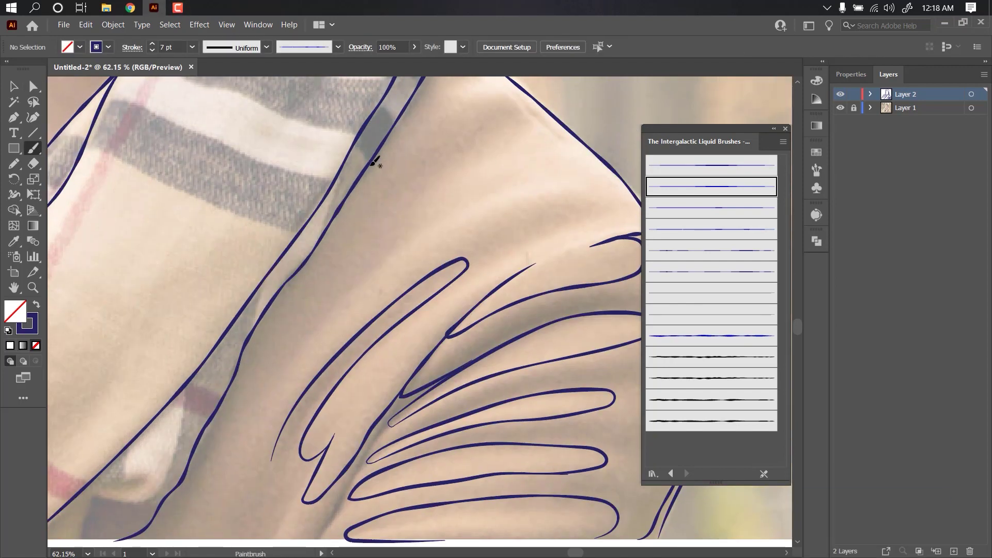
- Paint a tapered fold stroke across the scarf
scroll(551, 206, up, 7)
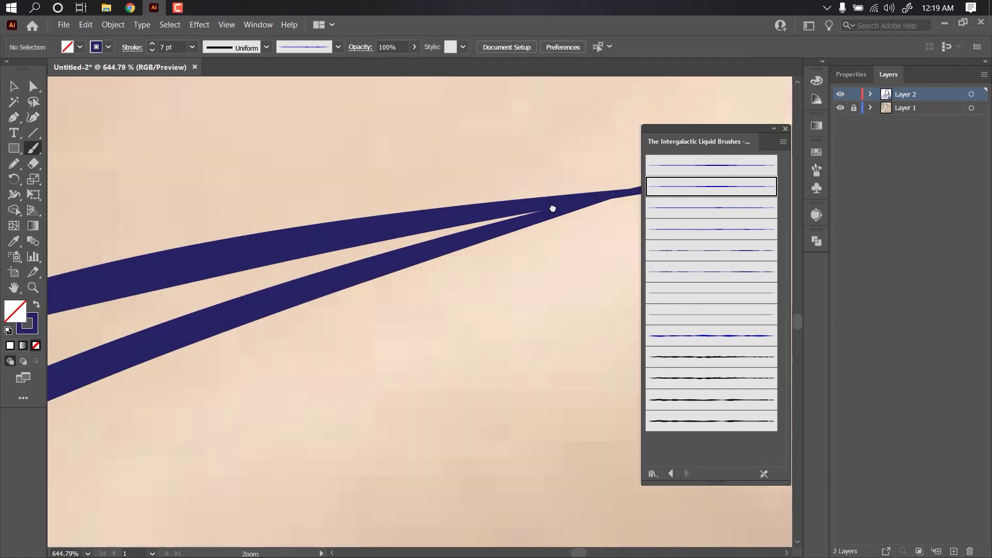
scroll(431, 275, down, 3)
scroll(327, 314, down, 1)
scroll(340, 304, down, 4)
scroll(339, 304, down, 2)
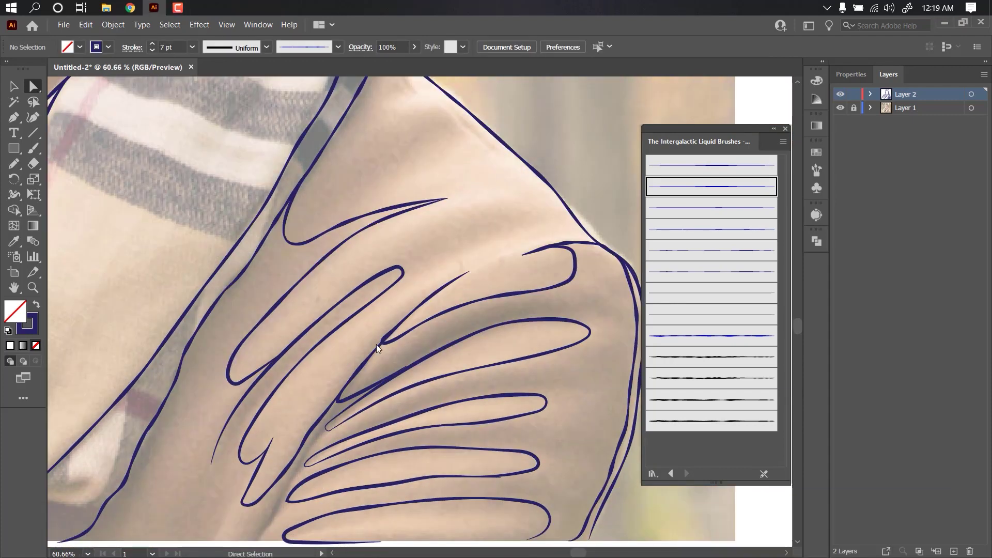
scroll(372, 316, up, 2)
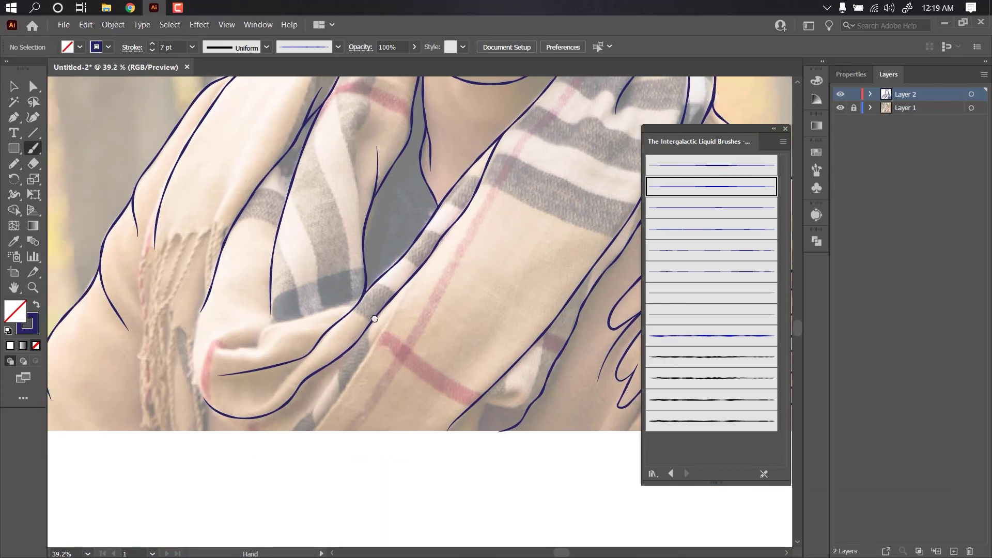
scroll(327, 452, up, 1)
drag(413, 416, 345, 407)
- Add a curved fold line, a short curl, and a stroke near the scarf's end
scroll(345, 407, up, 5)
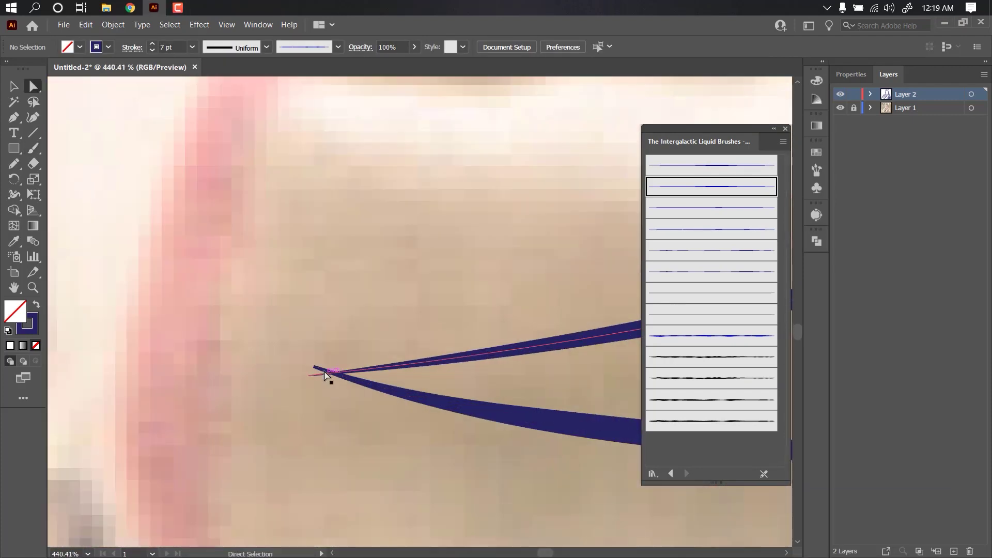
scroll(320, 432, down, 2)
scroll(199, 421, down, 2)
scroll(457, 343, up, 2)
key(a)
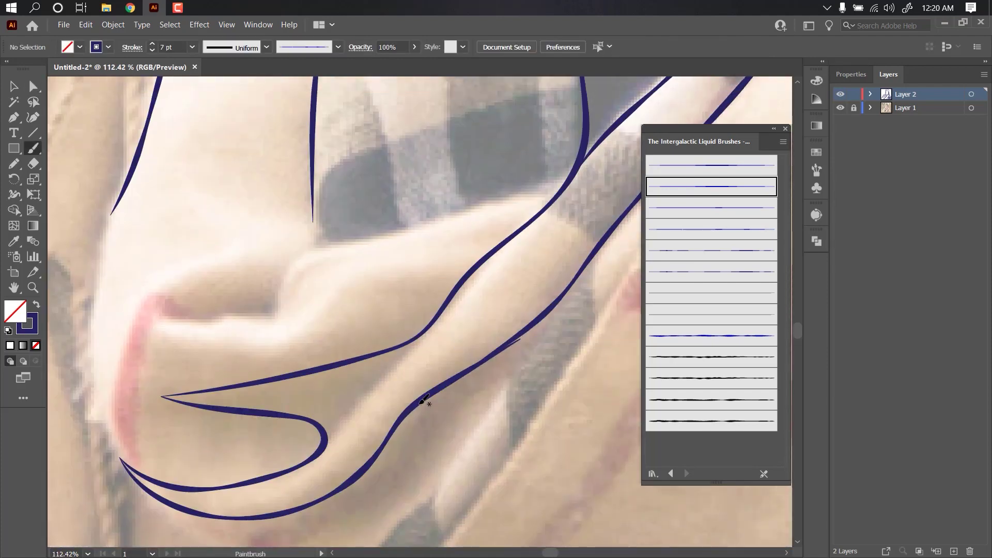
drag(435, 321, 337, 398)
scroll(398, 344, down, 1)
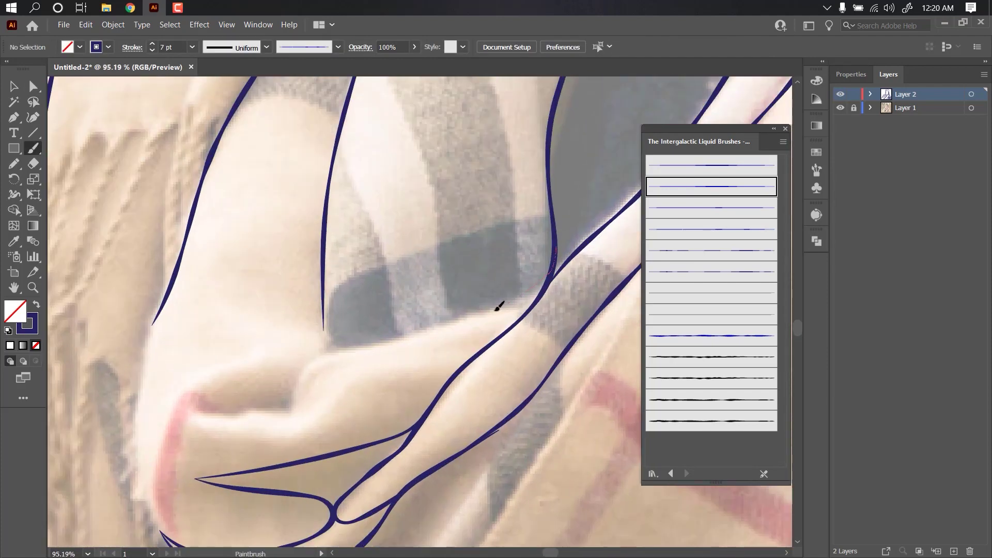
drag(262, 369, 266, 367)
scroll(354, 387, up, 2)
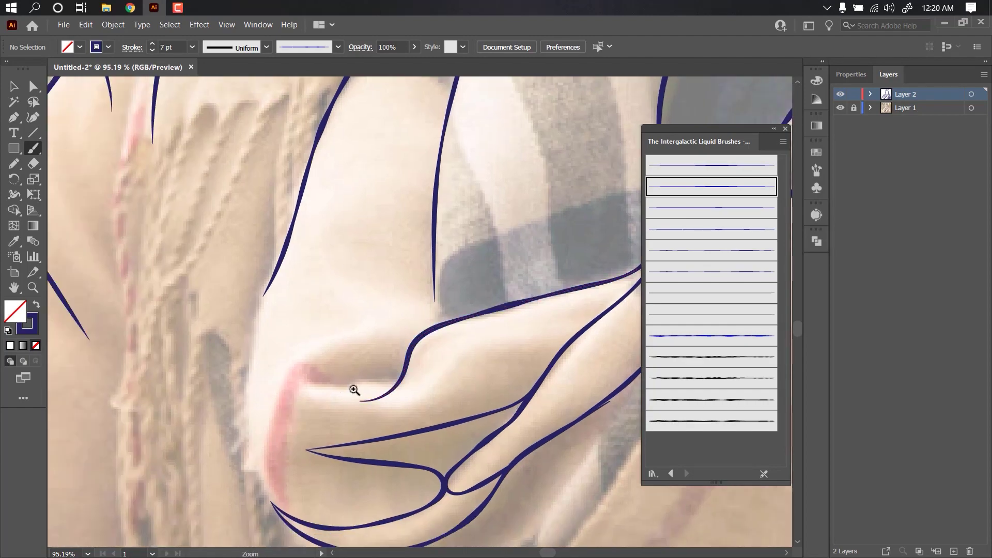
scroll(403, 309, up, 1)
drag(315, 331, 500, 266)
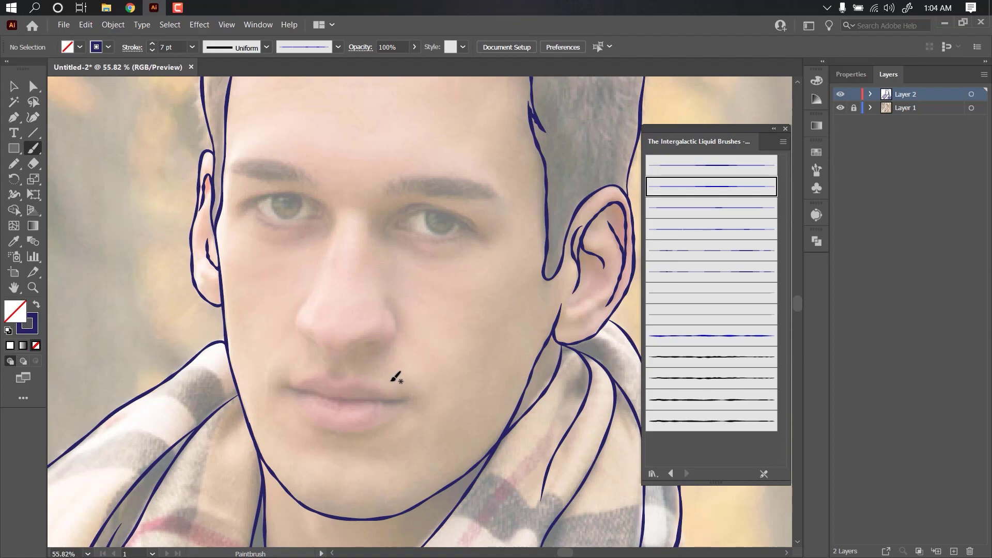
- Trace the lower lids and eyeliner strokes of both eyes with navy brush strokes
scroll(466, 239, up, 3)
scroll(448, 234, up, 3)
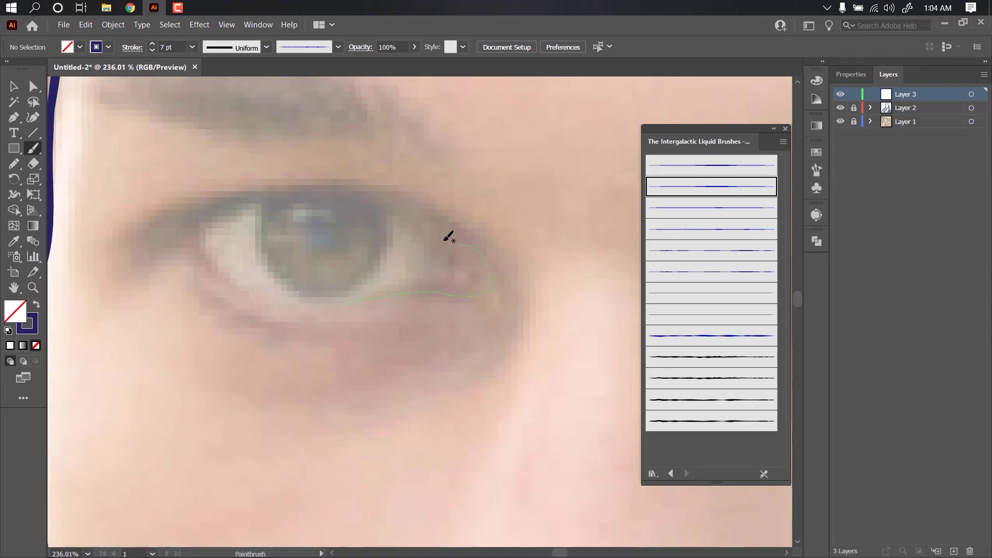
drag(277, 183, 346, 302)
mouse_move(457, 243)
mouse_down()
mouse_move(129, 263)
mouse_move(347, 283)
mouse_move(439, 312)
mouse_up()
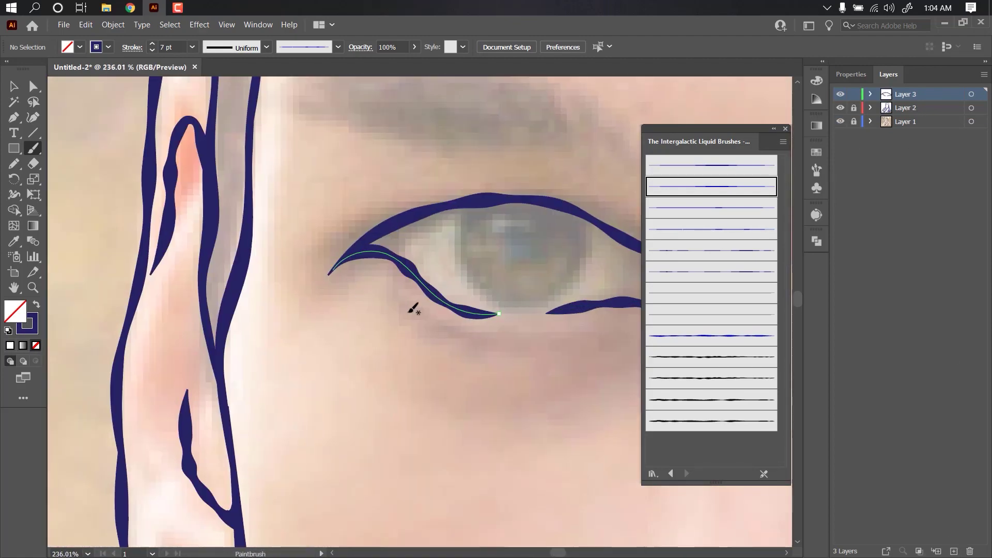
scroll(457, 303, up, 1)
scroll(353, 227, down, 3)
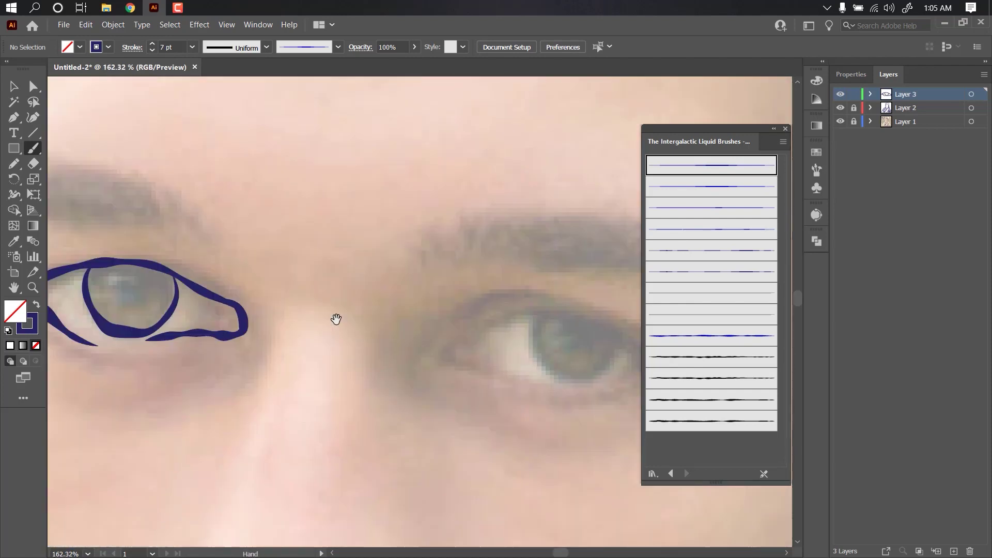
scroll(334, 319, up, 2)
drag(314, 250, 408, 312)
scroll(423, 293, up, 3)
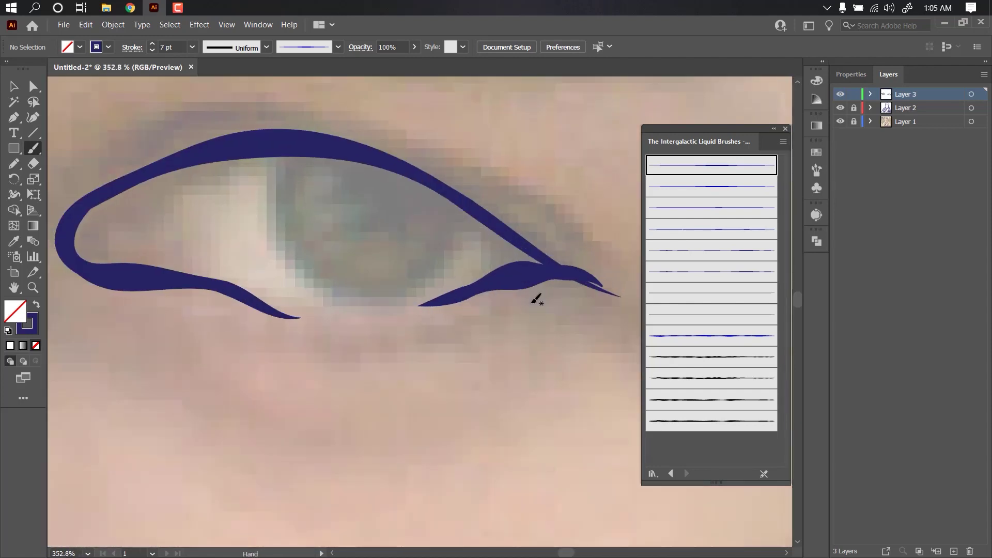
scroll(535, 299, right, 2)
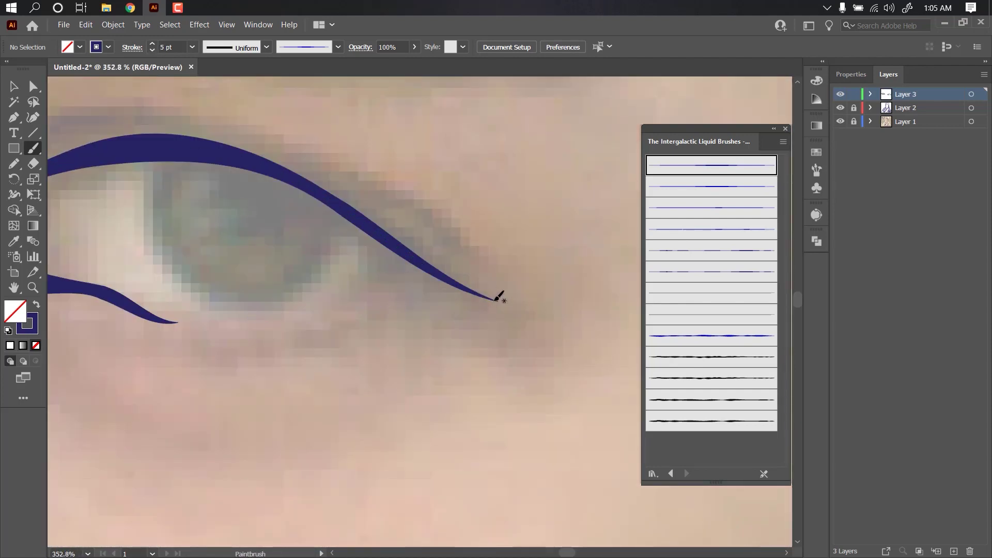
drag(495, 299, 285, 313)
scroll(496, 302, up, 1)
- Trace the left outline of the nose and the curve under its tip
key(a)
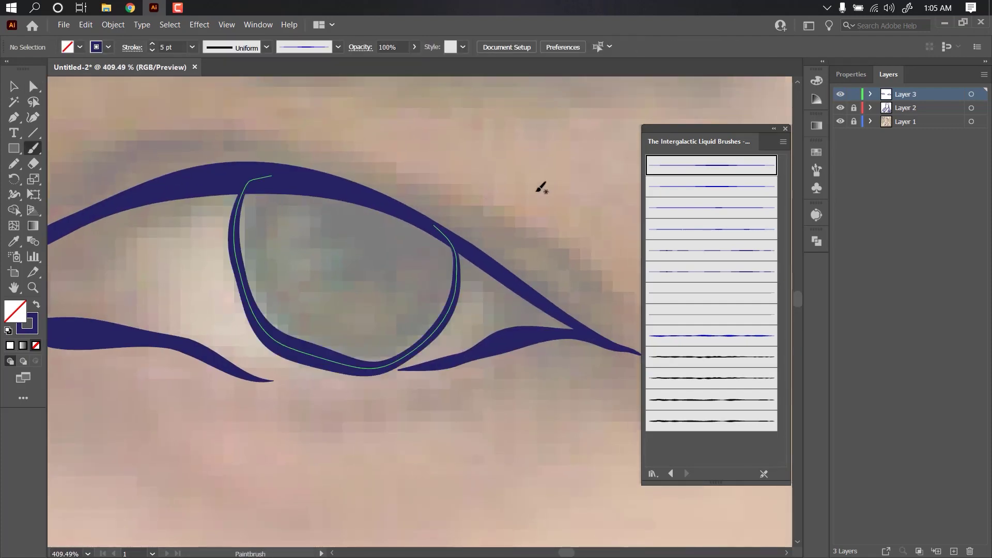
scroll(541, 188, down, 5)
scroll(436, 250, up, 3)
scroll(333, 375, up, 1)
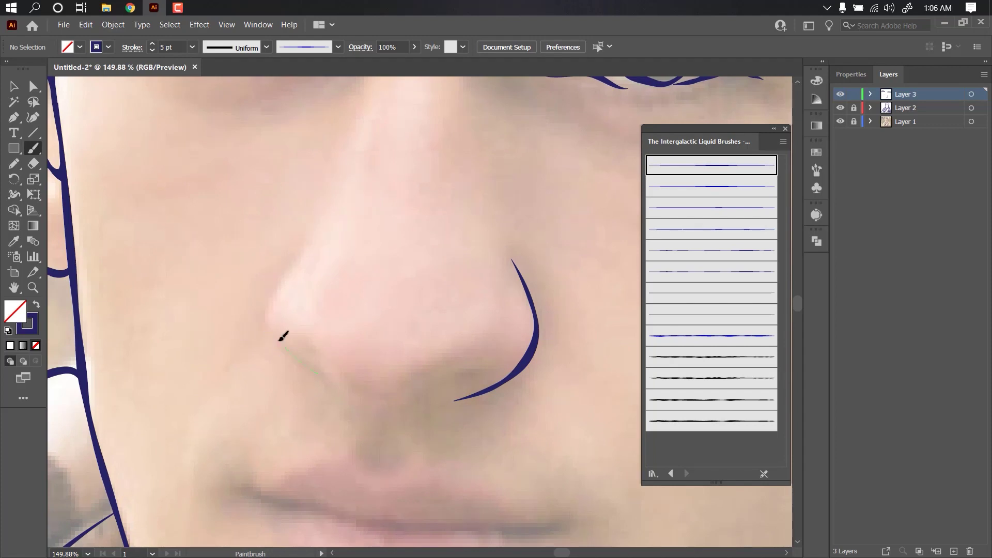
drag(312, 235, 310, 239)
scroll(493, 328, up, 1)
drag(494, 328, 362, 372)
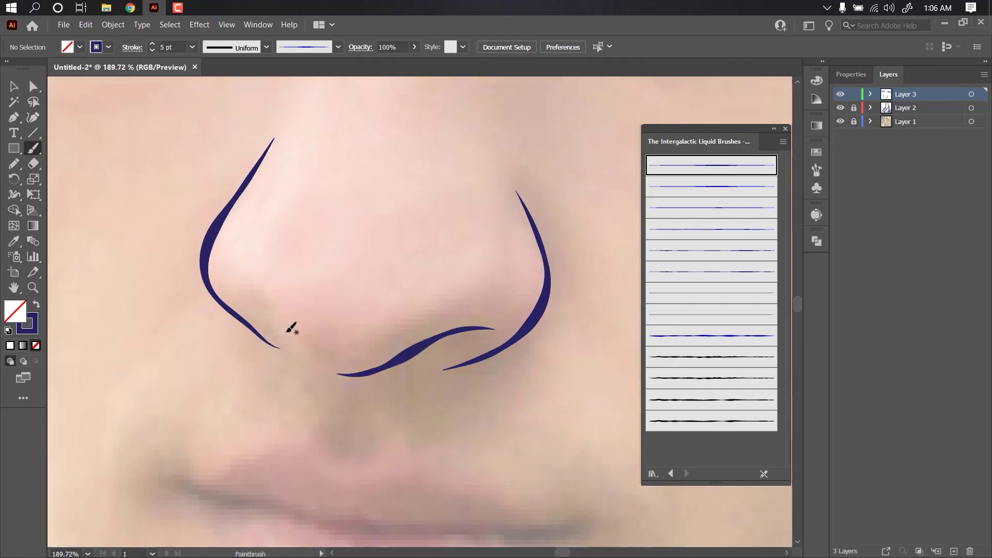
scroll(433, 347, up, 2)
scroll(390, 343, up, 2)
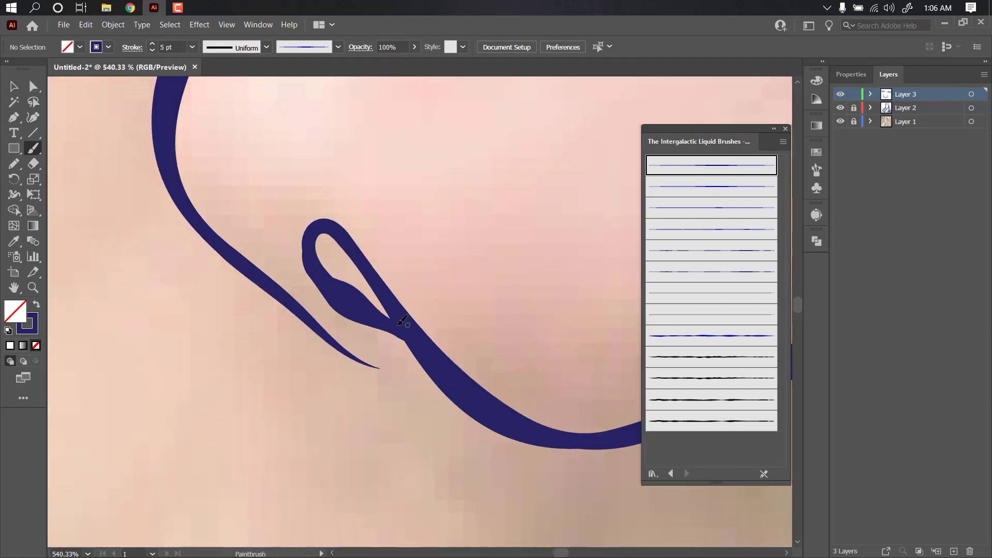
key(a)
scroll(391, 356, down, 4)
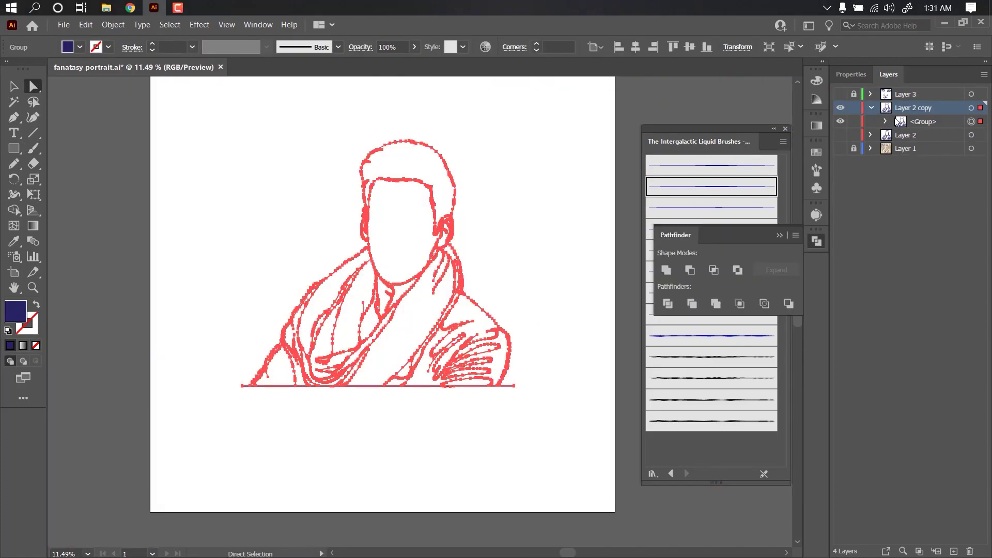
- Ungroup the portrait line art from the context menu
scroll(491, 323, up, 5)
scroll(465, 336, up, 2)
scroll(425, 387, down, 2)
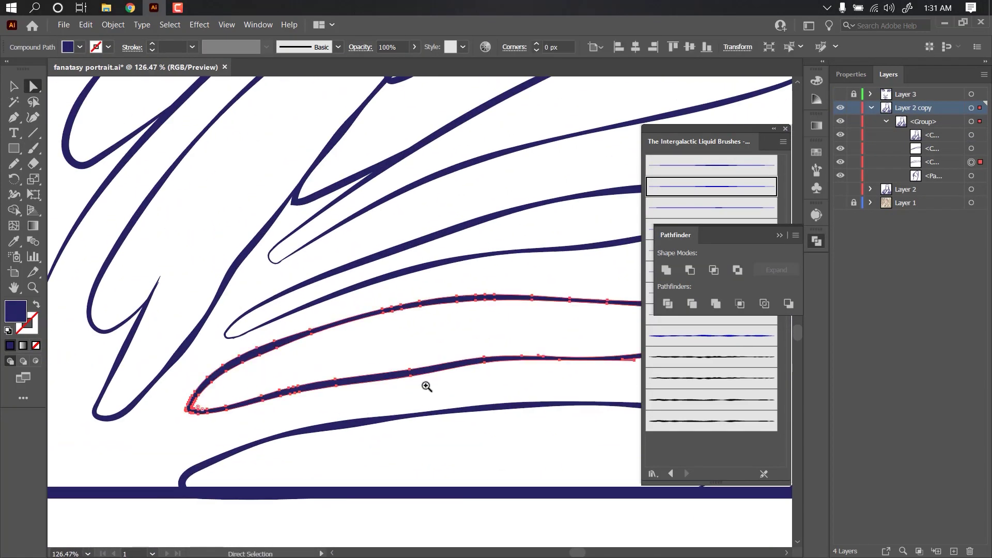
scroll(465, 413, down, 2)
click(489, 437)
scroll(489, 439, down, 5)
scroll(372, 412, up, 2)
scroll(377, 388, down, 2)
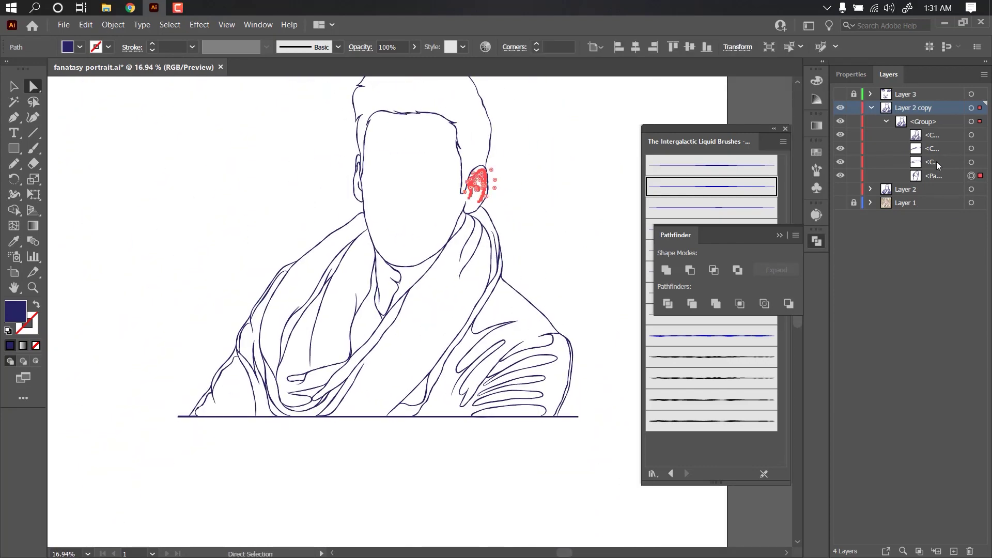
scroll(564, 217, down, 2)
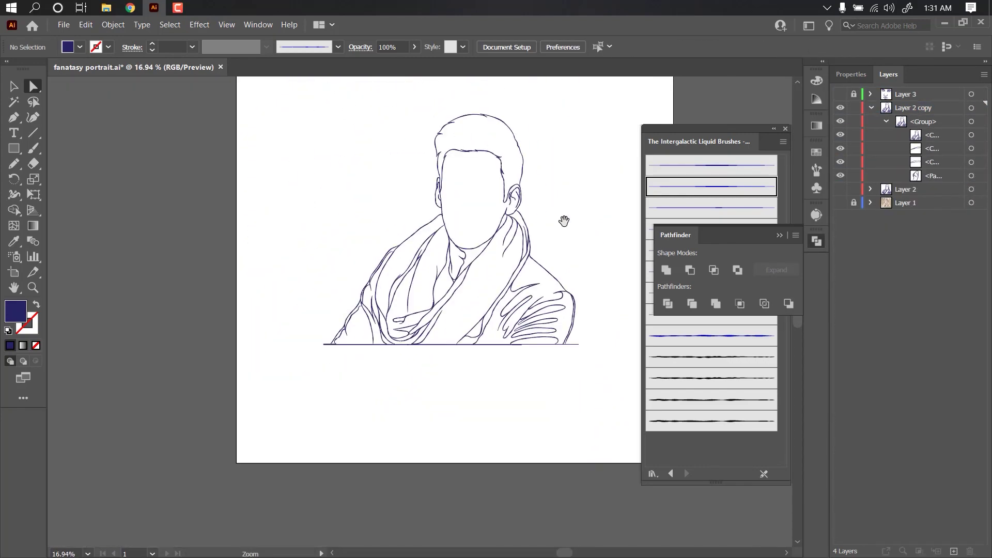
scroll(565, 217, down, 2)
right_click(455, 173)
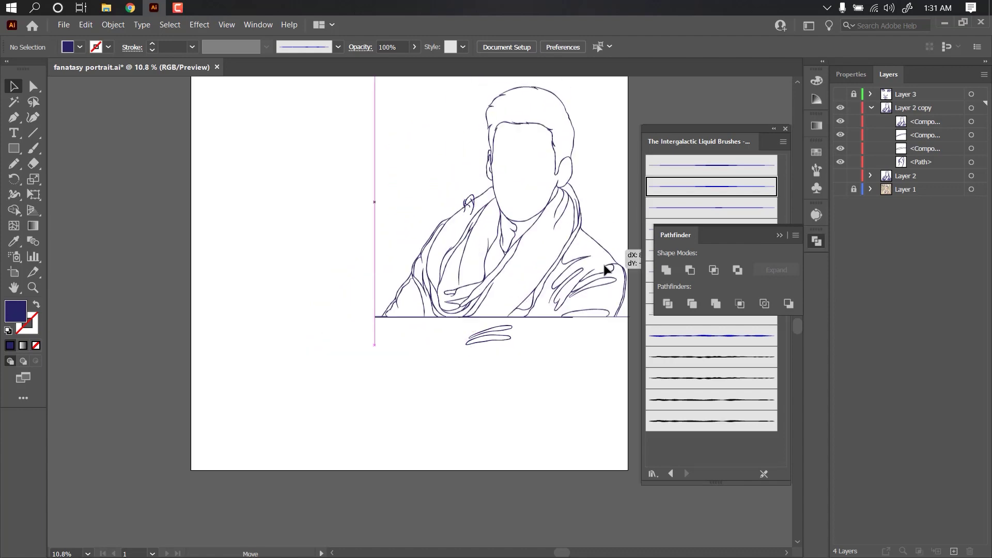
key(shift+ctrl+g)
- Move the filled compound path below the outline group in the Layers panel
drag(929, 121, 924, 141)
click(524, 287)
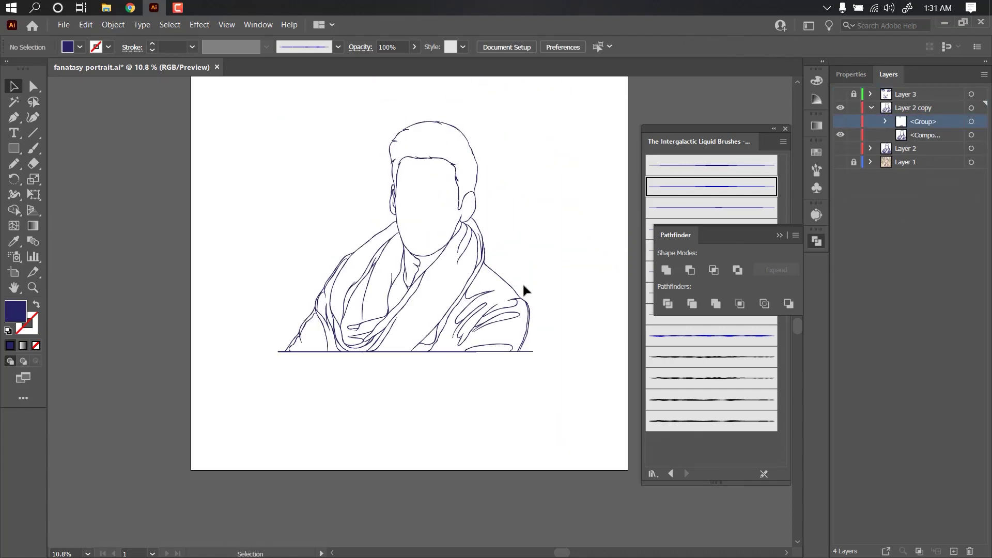
scroll(431, 295, up, 3)
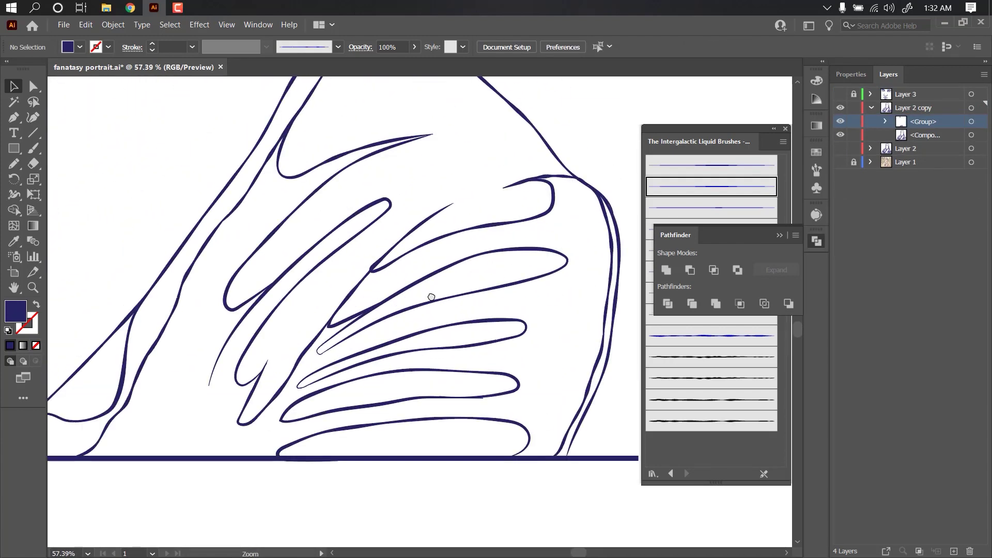
scroll(436, 280, up, 1)
scroll(382, 322, up, 1)
- Inspect a long path's anchors with Direct Selection, then clear the selection
key(a)
scroll(382, 323, up, 1)
click(466, 244)
scroll(389, 317, down, 3)
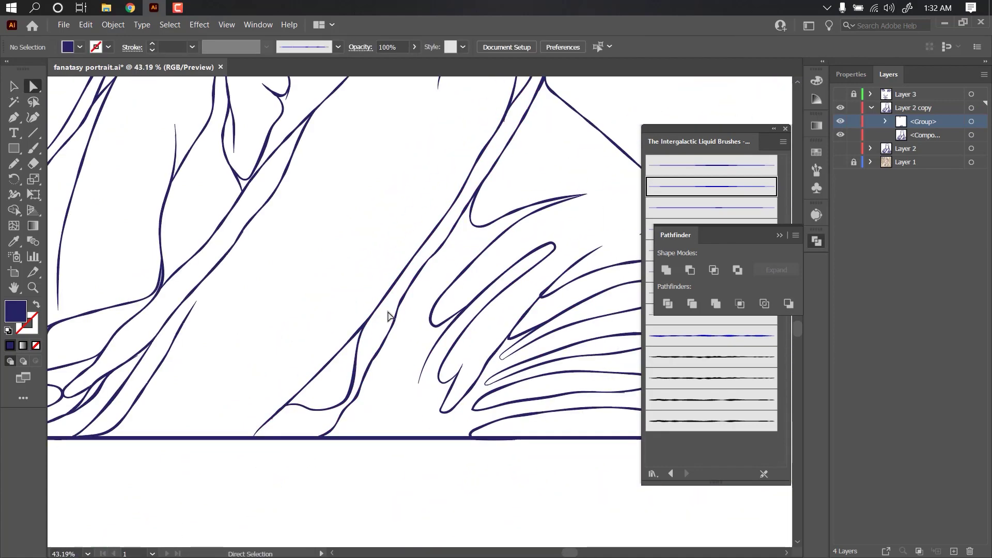
scroll(436, 281, up, 1)
scroll(460, 374, down, 1)
click(361, 355)
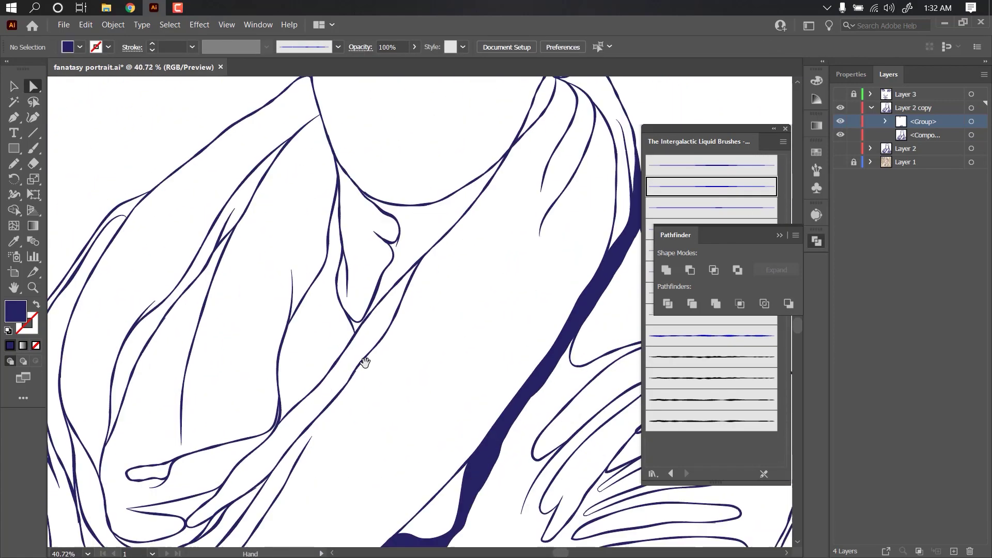
scroll(361, 354, up, 2)
scroll(355, 355, up, 1)
scroll(478, 272, up, 3)
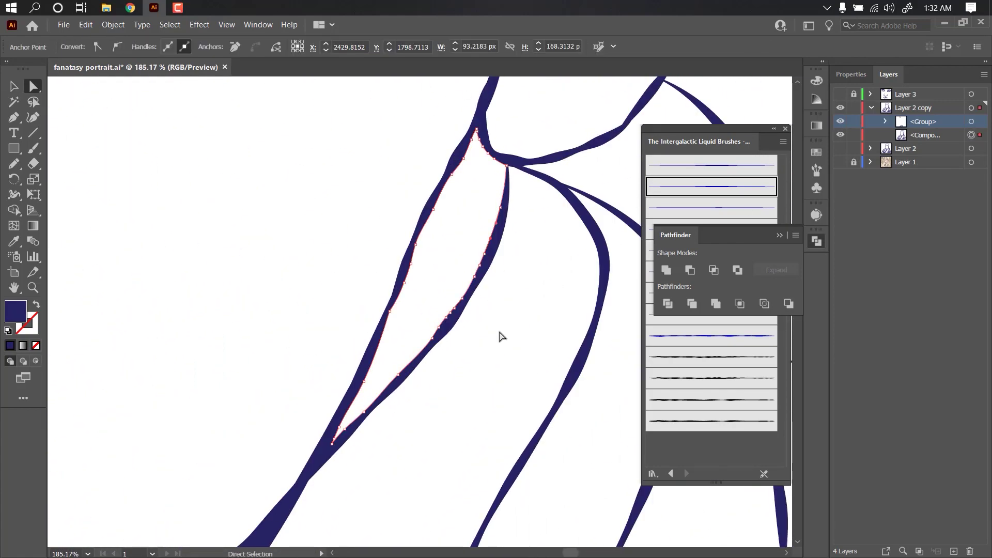
click(500, 336)
scroll(500, 336, down, 5)
scroll(440, 379, up, 3)
- Make the reference photo layer visible again and close the Pathfinder options
click(840, 162)
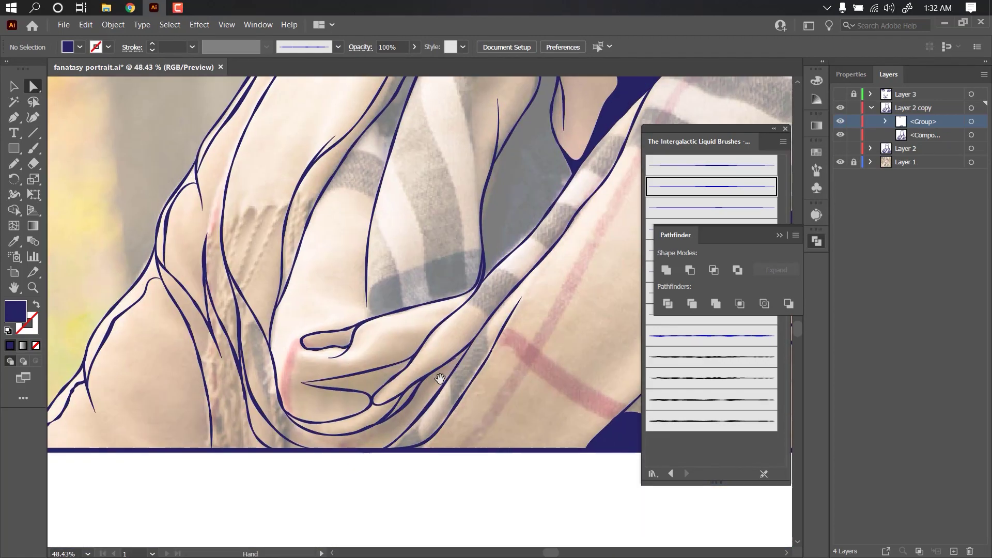
scroll(440, 378, up, 3)
scroll(458, 421, up, 3)
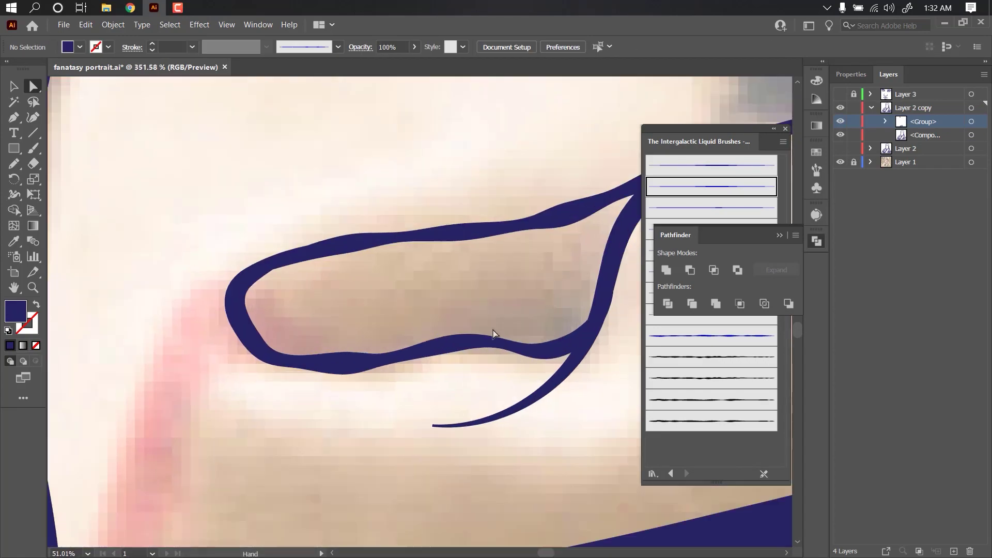
scroll(493, 333, down, 2)
scroll(454, 377, down, 3)
scroll(295, 397, down, 2)
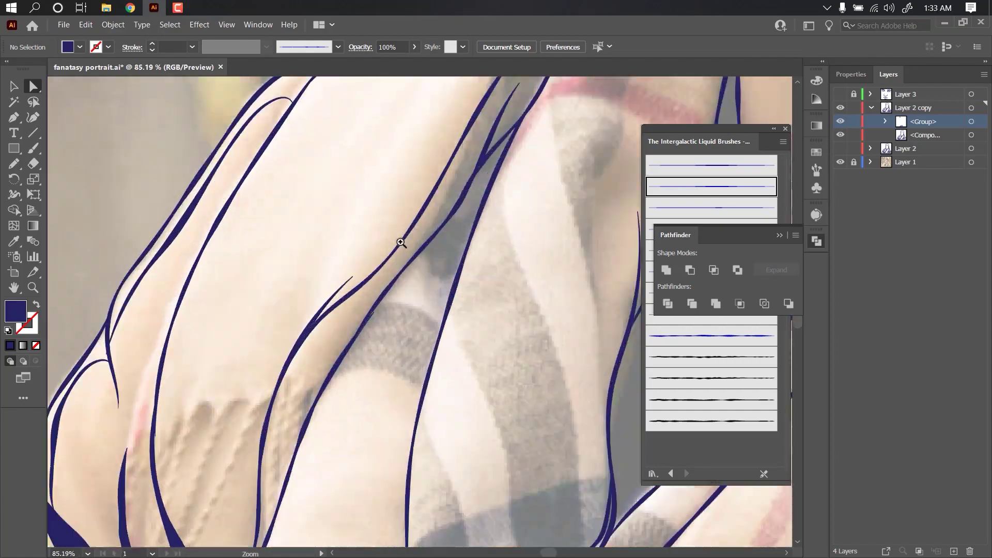
scroll(303, 436, down, 3)
scroll(327, 438, up, 3)
scroll(417, 239, down, 2)
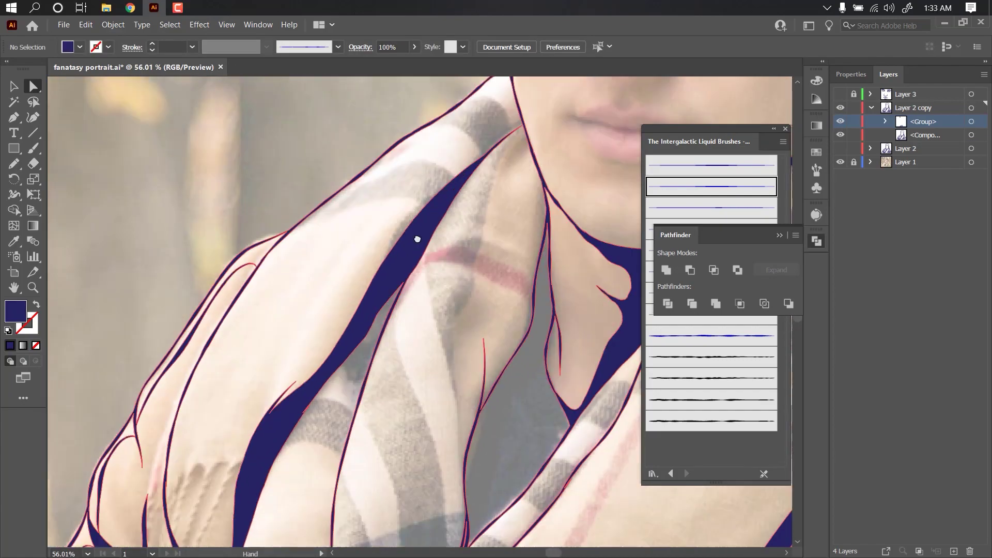
scroll(417, 239, up, 2)
scroll(454, 337, down, 3)
scroll(421, 410, up, 3)
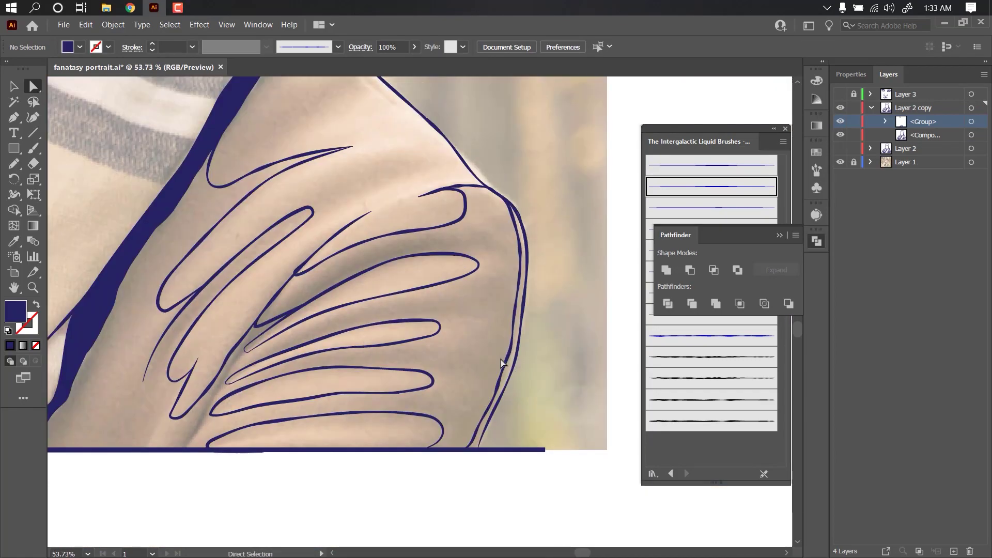
scroll(501, 363, down, 2)
click(780, 235)
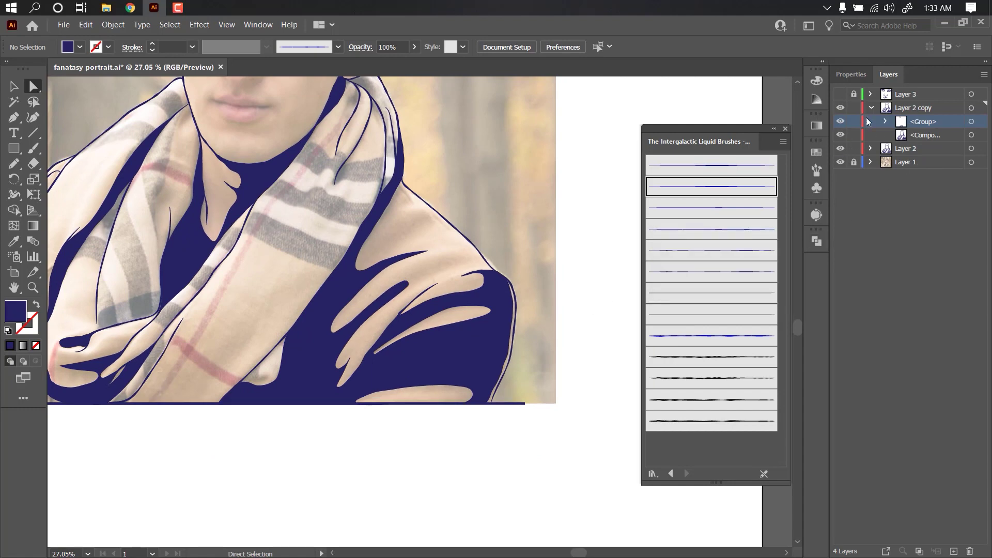
- Merge two finger shapes from the group into one compound path and deselect
click(884, 121)
click(971, 134)
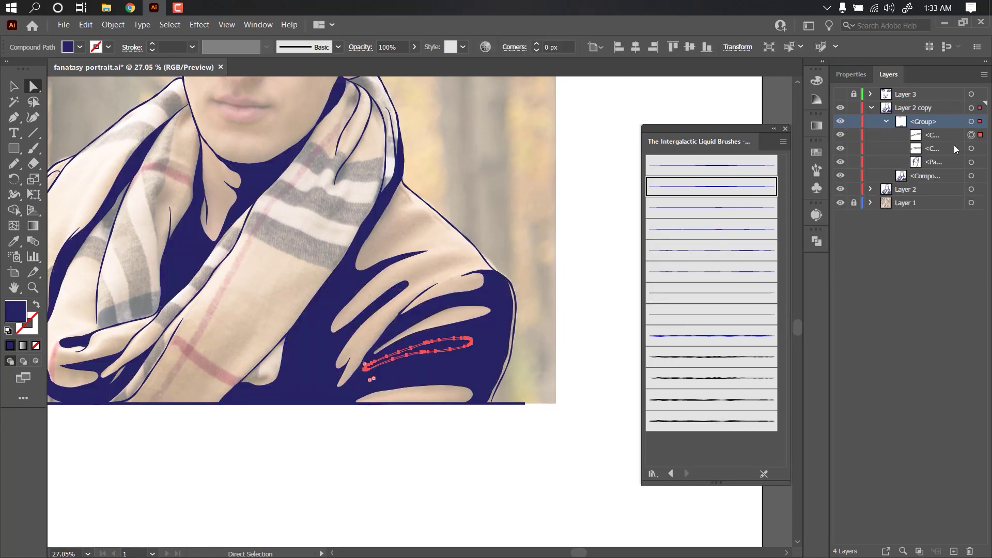
alt+scroll(415, 357, up, 4)
alt+scroll(235, 385, down, 3)
shift+click(971, 148)
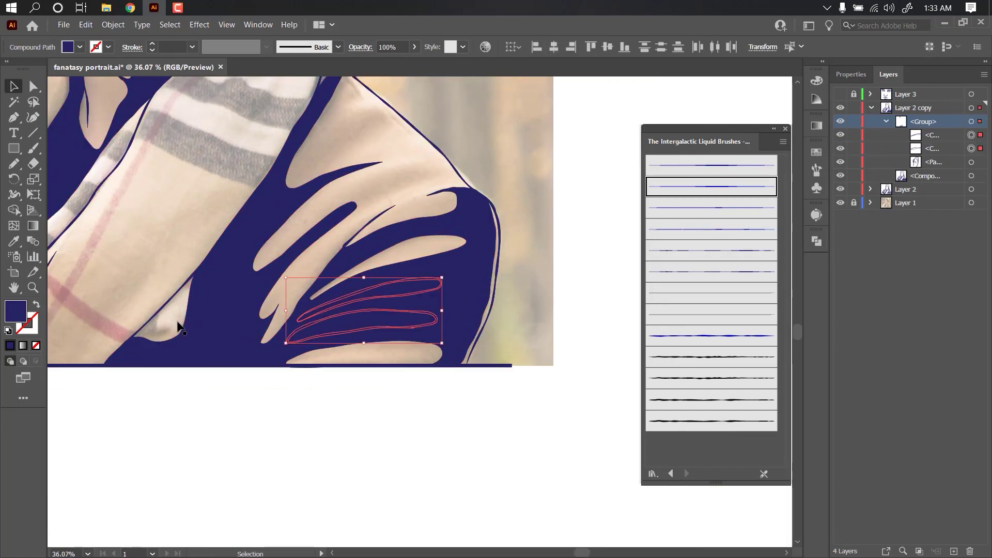
key(shift+m)
alt+scroll(379, 332, up, 3)
alt+scroll(430, 265, down, 3)
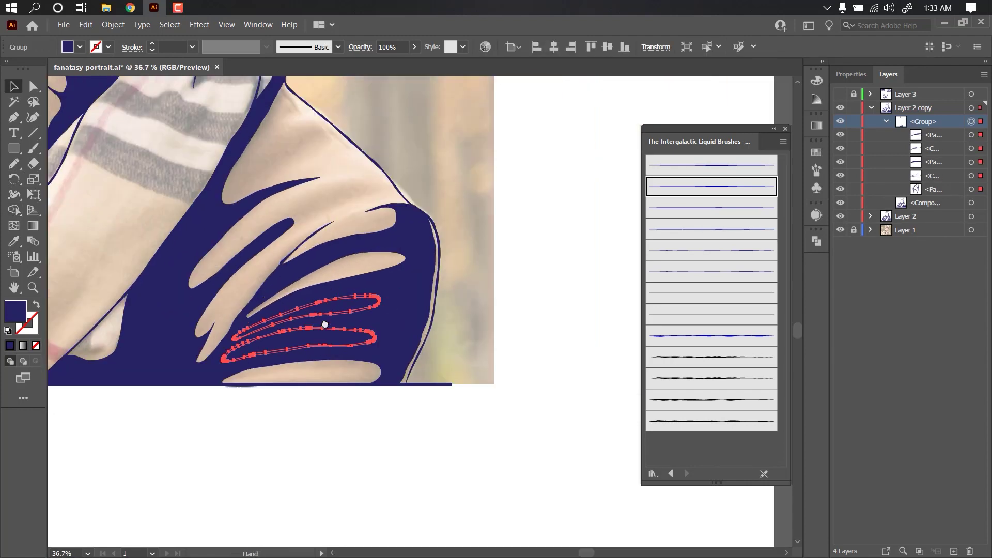
right_click(338, 332)
click(351, 415)
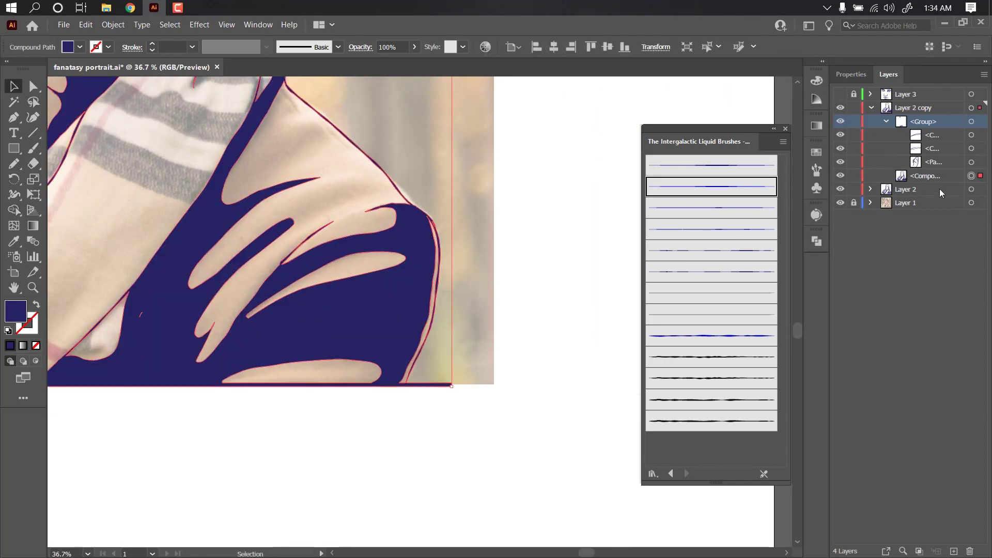
alt+scroll(336, 347, up, 3)
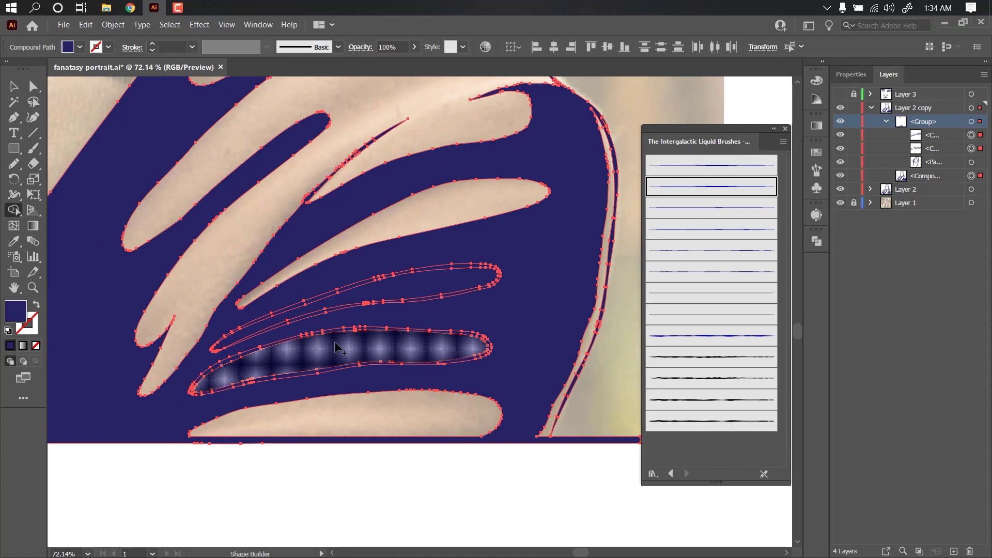
click(349, 455)
- Draw two navy fold shapes on the scarf near the neck
alt+scroll(350, 454, down, 4)
alt+scroll(438, 201, up, 2)
alt+scroll(438, 201, up, 3)
alt+scroll(453, 232, down, 4)
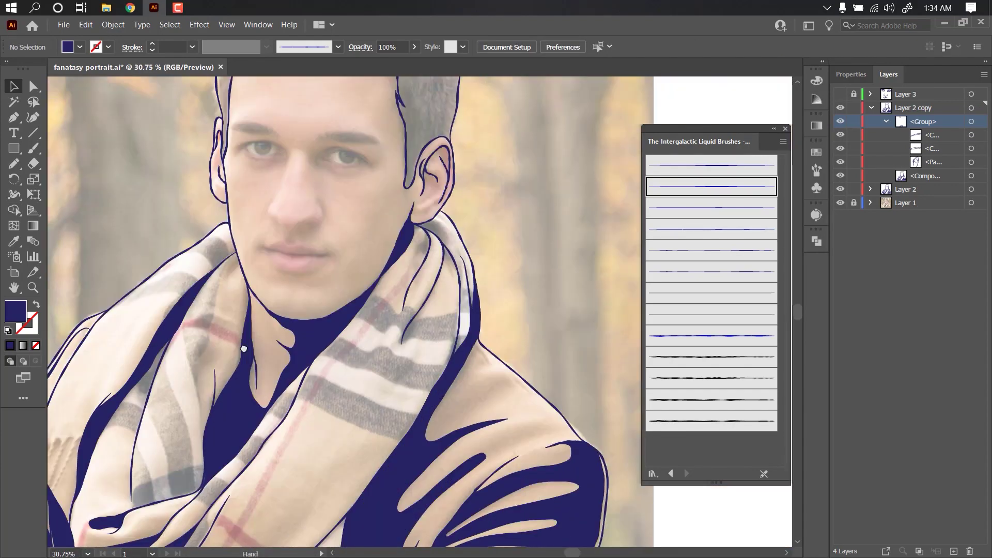
alt+scroll(331, 258, up, 1)
alt+scroll(225, 156, down, 1)
alt+scroll(441, 361, up, 5)
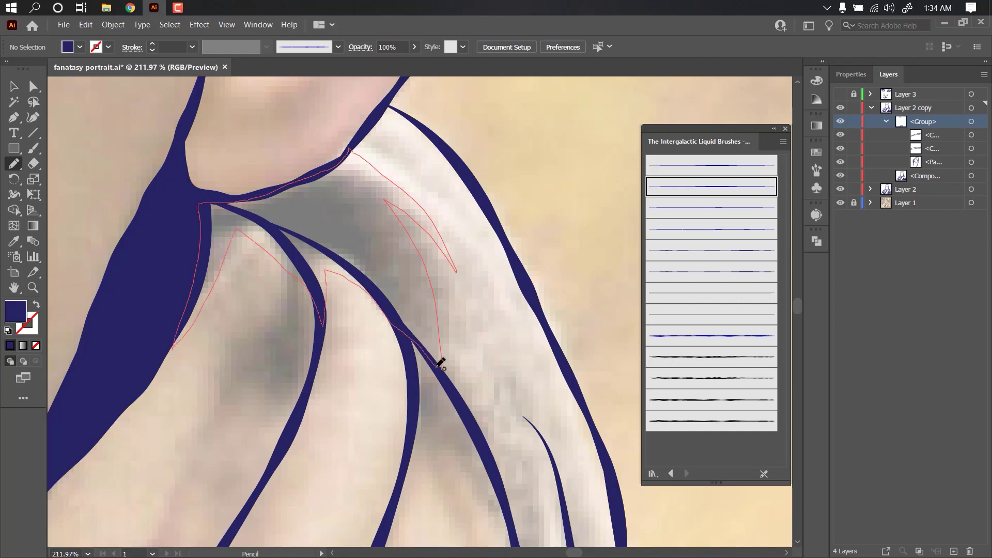
drag(440, 363, 440, 365)
alt+scroll(440, 364, down, 3)
alt+scroll(199, 431, up, 3)
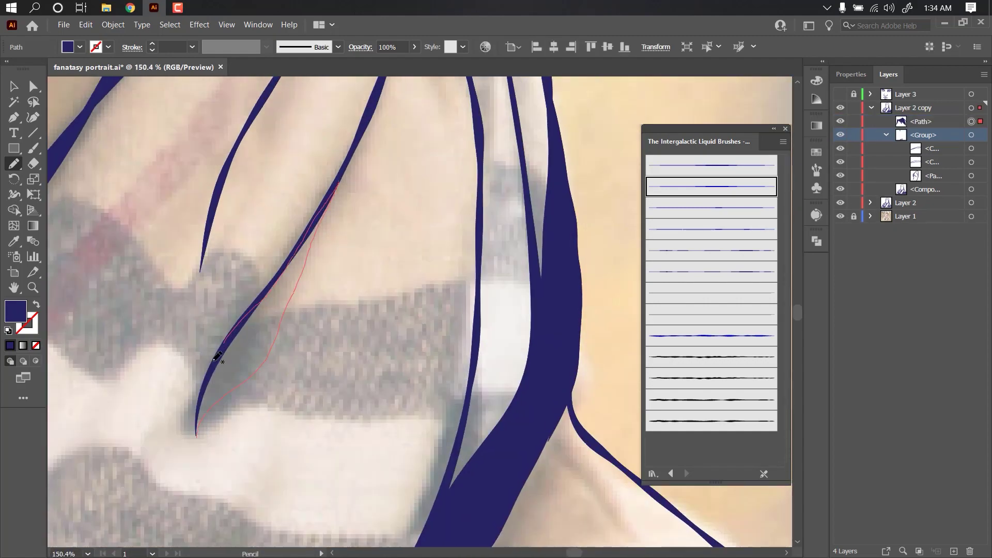
drag(217, 357, 303, 332)
alt+scroll(300, 393, down, 4)
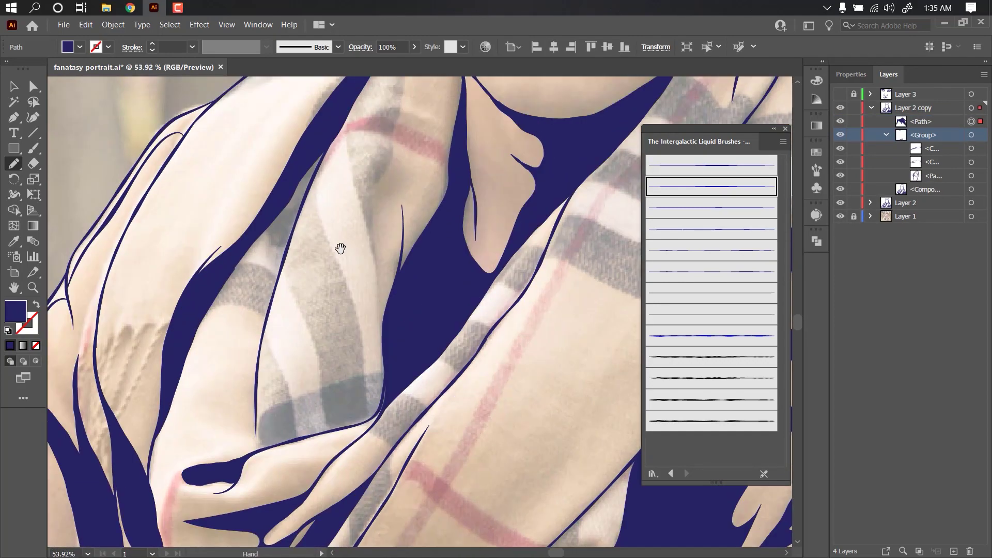
drag(340, 249, 266, 332)
alt+scroll(292, 236, up, 2)
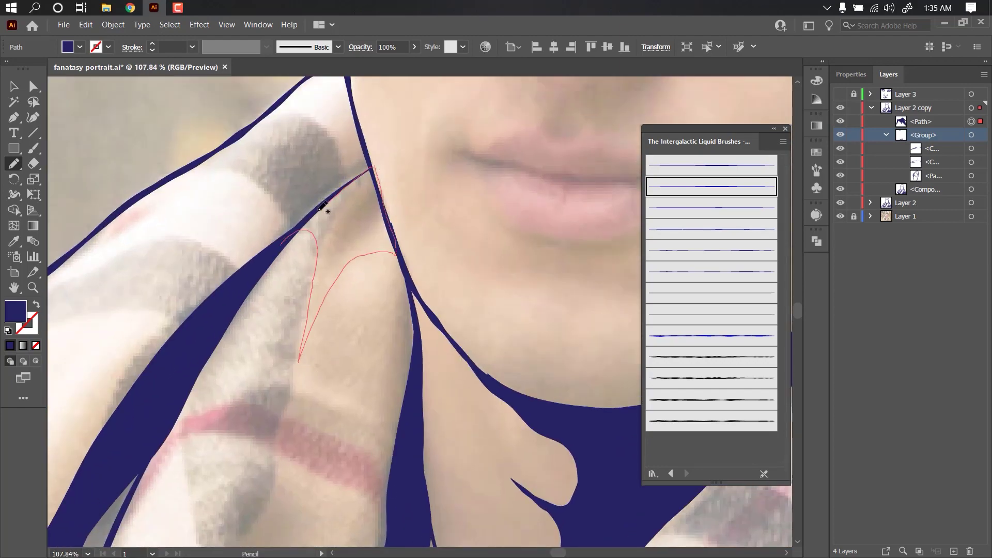
- Replace a bad scarf shadow shape with new shadows beside the neck and in the fold
drag(322, 207, 322, 208)
alt+scroll(320, 248, up, 5)
key(ctrl+z)
alt+scroll(292, 298, down, 2)
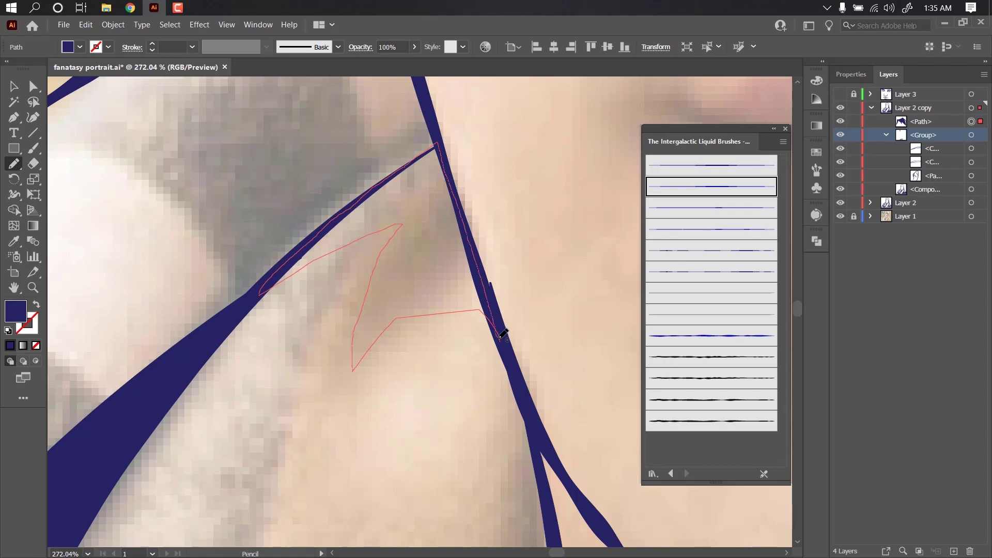
drag(501, 333, 502, 334)
scroll(501, 333, down, 2)
drag(472, 196, 473, 196)
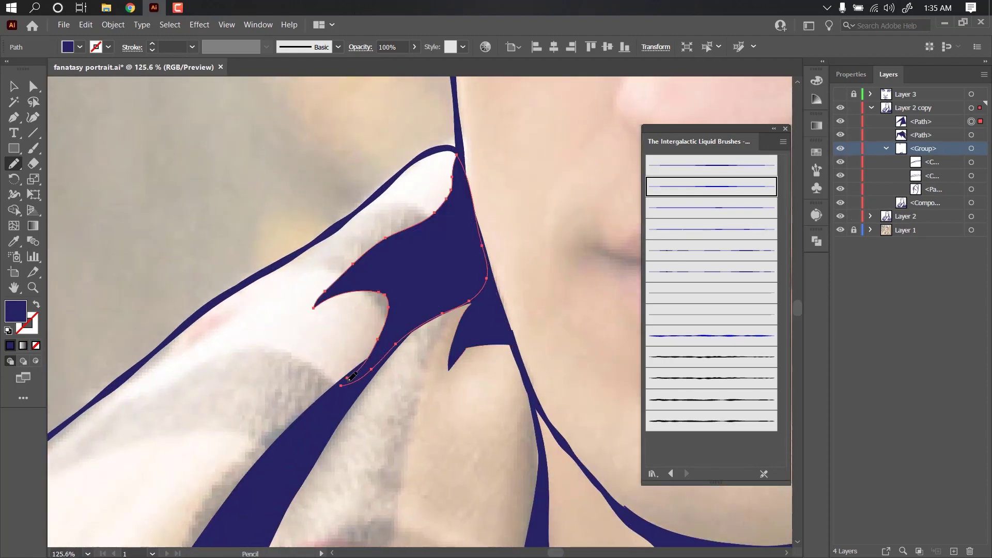
scroll(237, 336, down, 4)
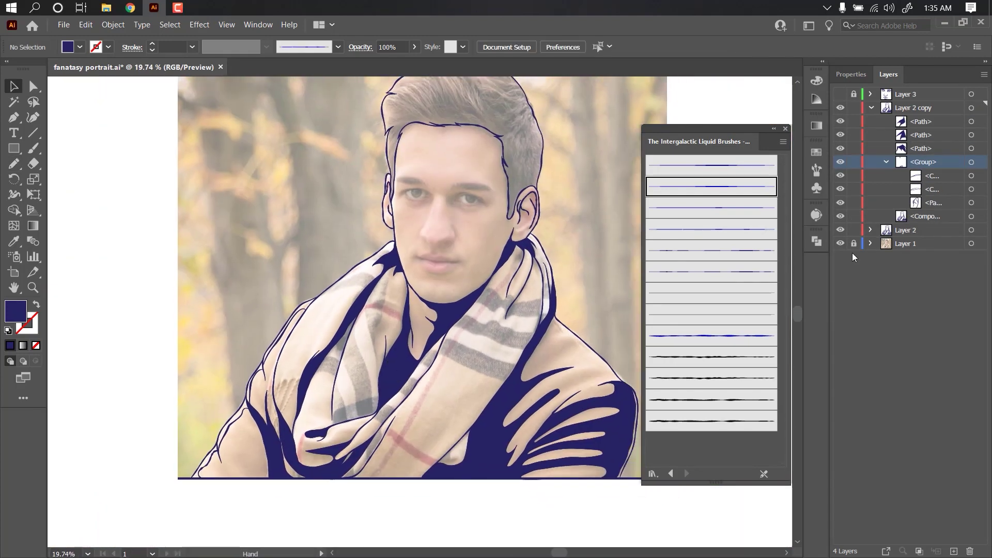
- Hide the reference photo, shadow shapes and outline layer to check the artwork
click(840, 243)
scroll(414, 419, down, 2)
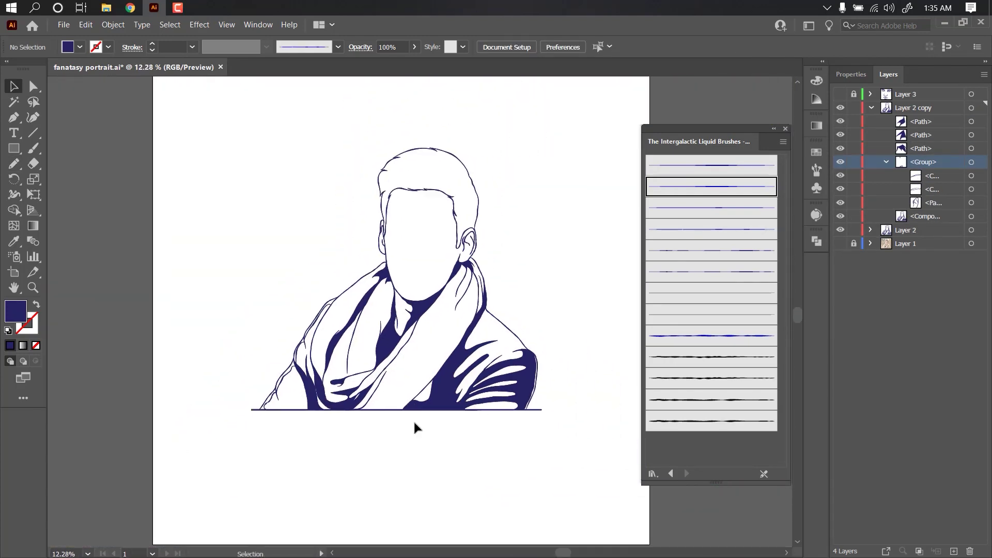
scroll(410, 370, up, 2)
scroll(410, 370, down, 1)
click(886, 162)
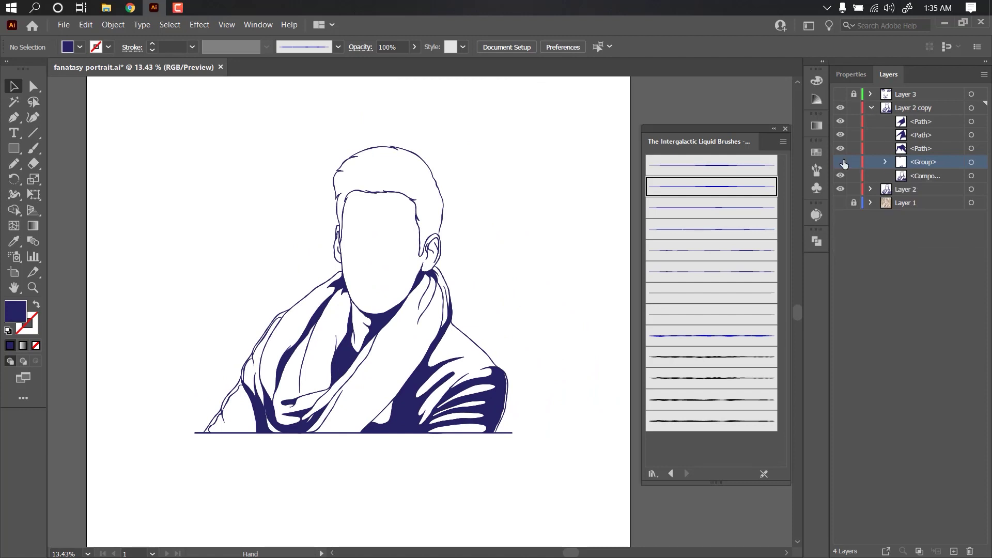
drag(840, 175, 844, 129)
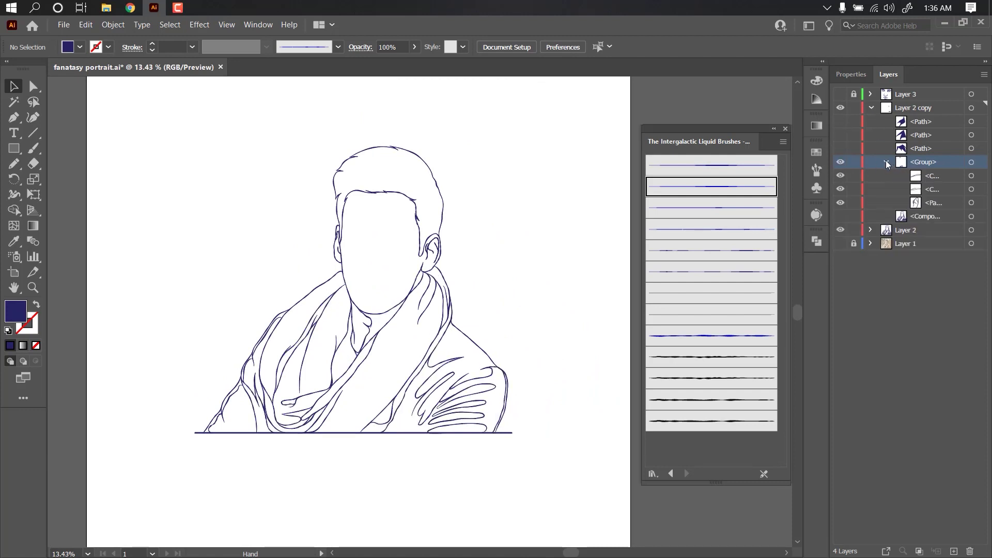
click(886, 162)
click(841, 189)
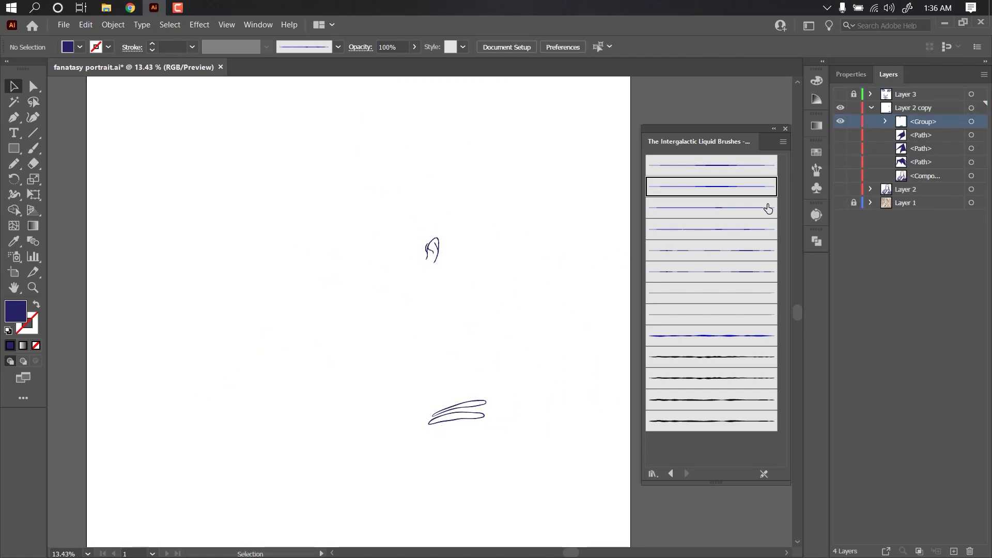
scroll(172, 482, down, 1)
- Group all portrait paths and add an artboard-sized rectangle sent behind them
key(ctrl+a)
click(816, 241)
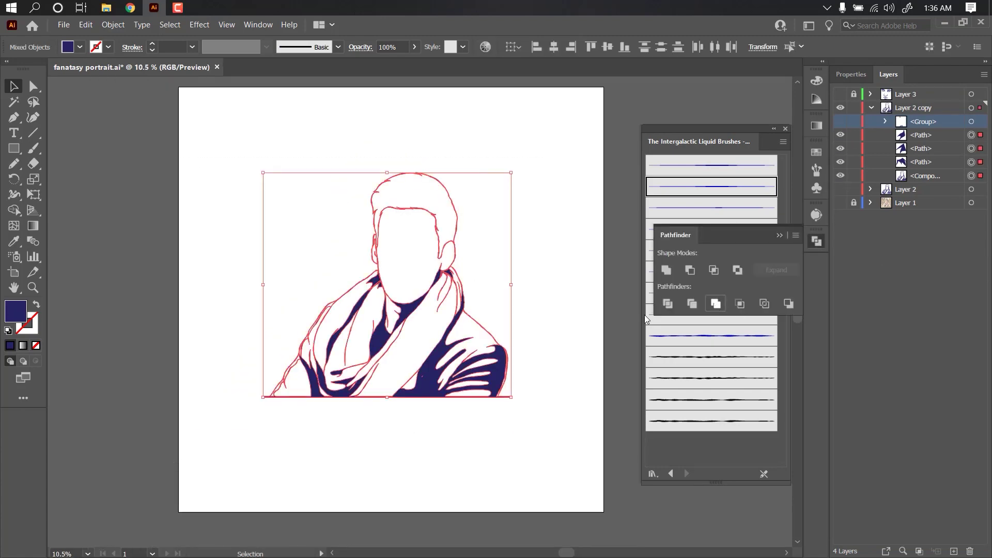
key(ctrl+g)
key(ctrl+shift+a)
key(m)
drag(196, 133, 564, 443)
key(ctrl+shift+bracketleft)
key(ctrl+shift+a)
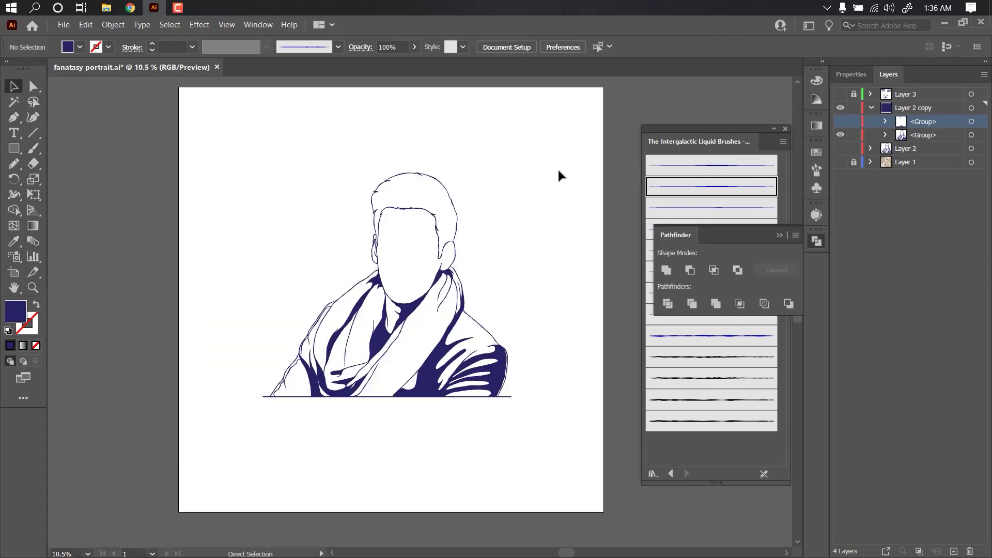
- Load a swatch library from file via Swatch Libraries > Other Library
click(816, 152)
click(652, 242)
click(720, 545)
- Load the colour palette swatch file from Movies (F:) > Cartoon portrait paid course > Irregular brush pack folder
click(285, 374)
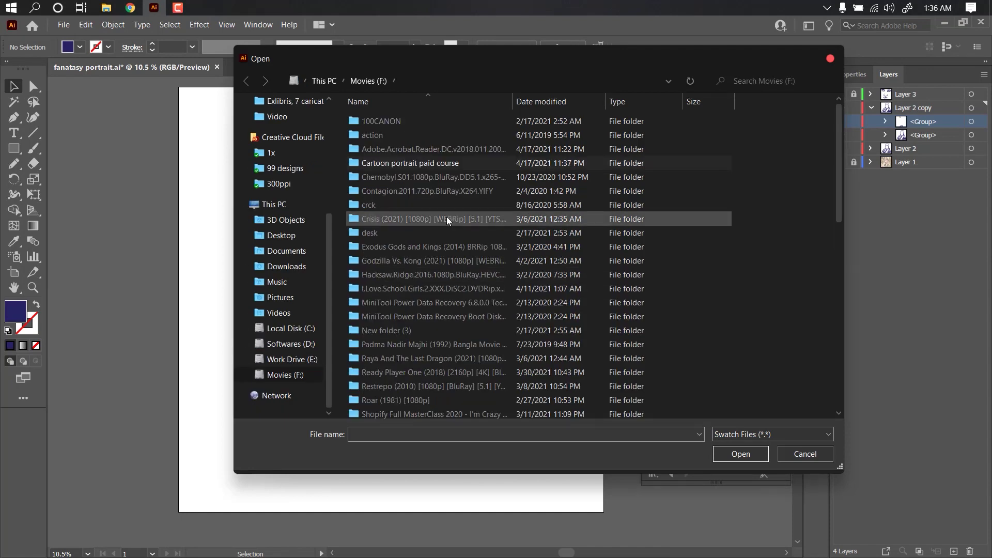
double_click(400, 163)
scroll(451, 340, down, 7)
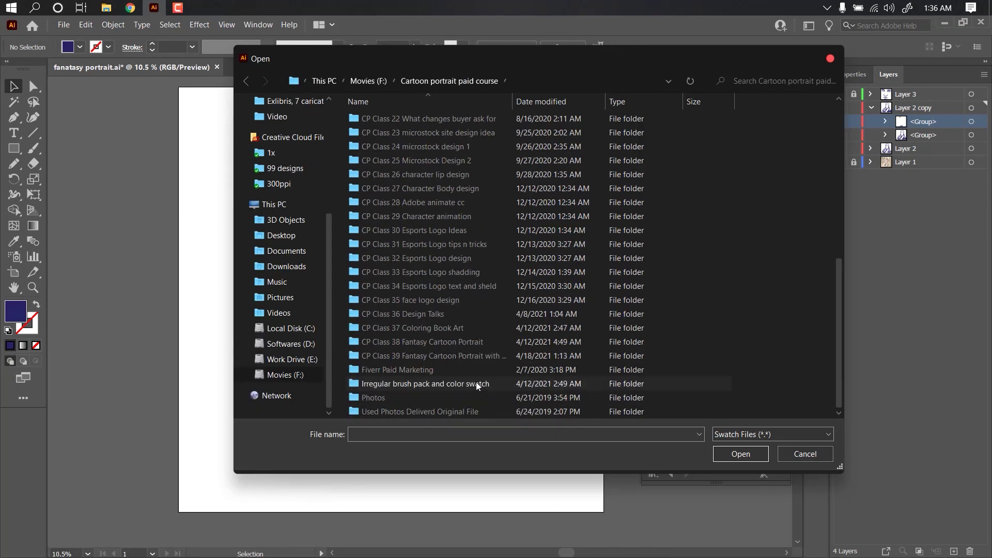
double_click(475, 383)
double_click(388, 134)
- Enlarge and dock the Color Palettes panel left, then try cyan and other swatches on the rectangle
drag(534, 267, 610, 508)
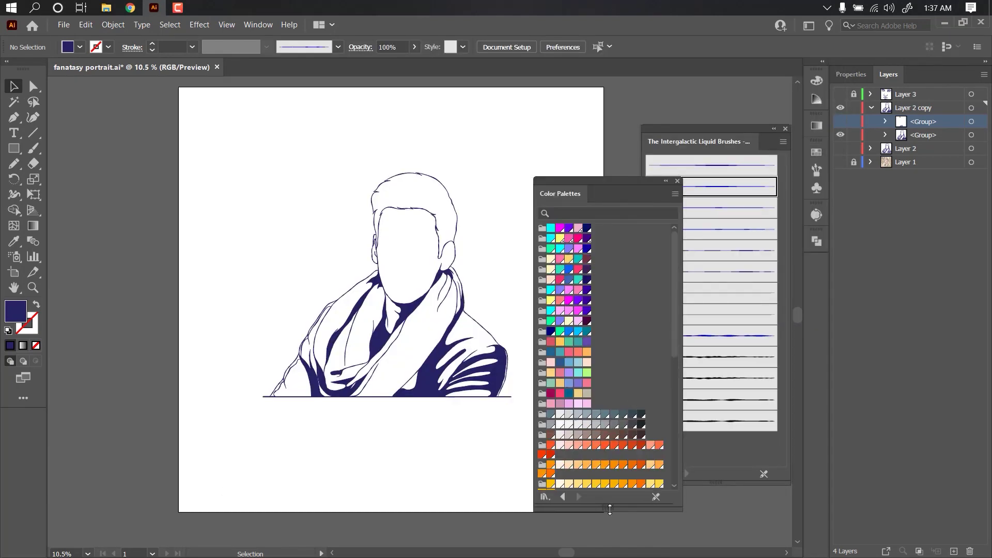
mouse_move(631, 182)
mouse_down()
mouse_move(609, 139)
mouse_move(175, 135)
mouse_move(580, 456)
mouse_up()
click(94, 243)
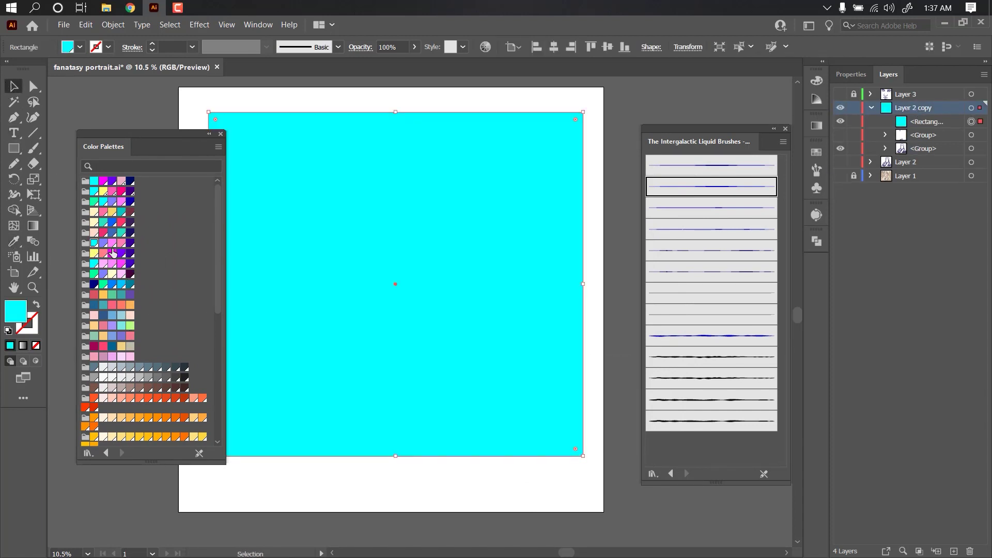
click(94, 222)
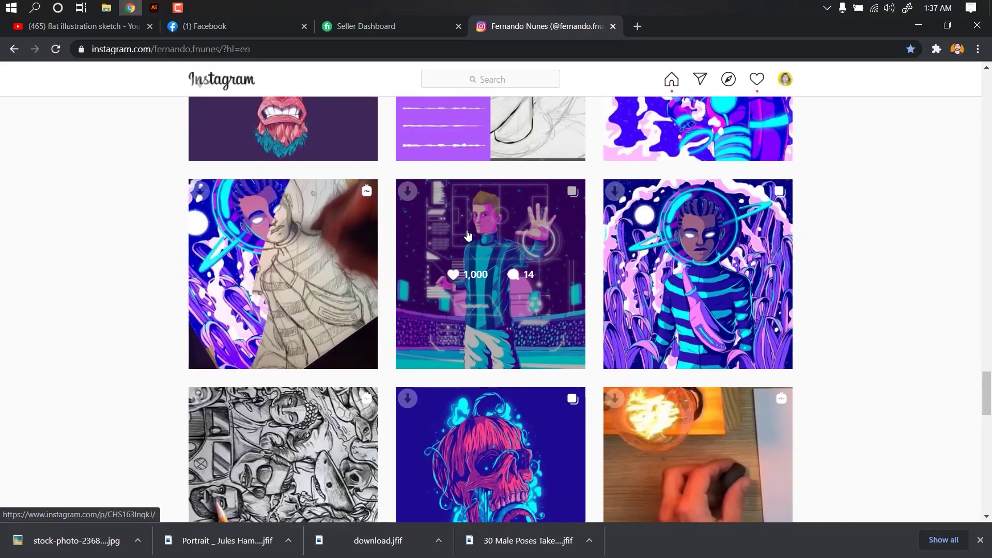
click(467, 235)
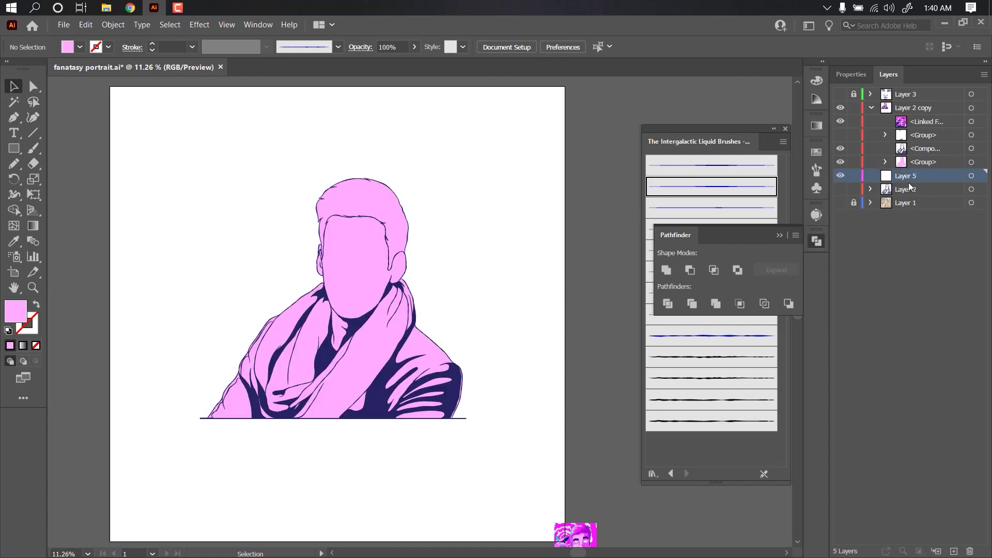
- Recolour all same-fill jacket shapes blue-purple and reveal the facial-features layer
click(370, 249)
scroll(489, 369, up, 3)
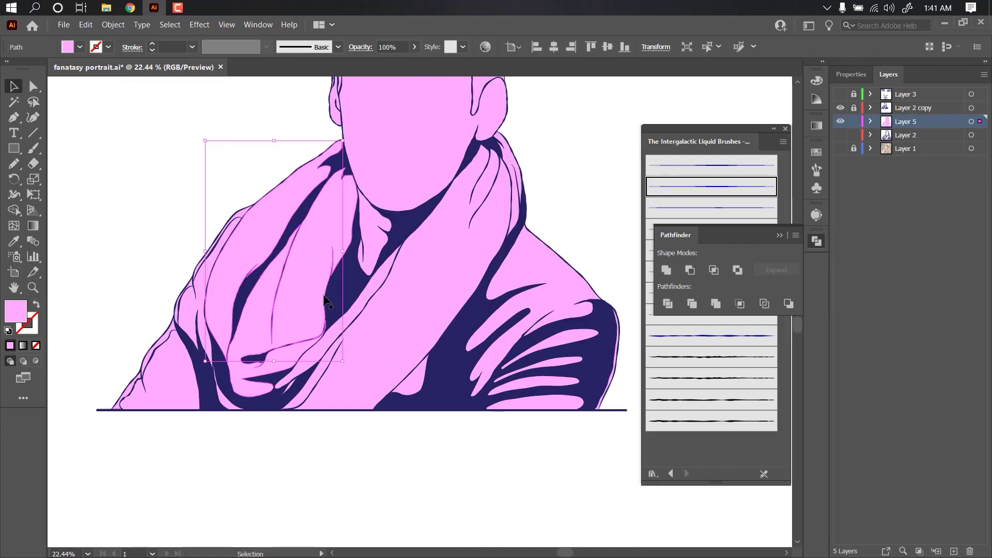
click(170, 24)
click(373, 173)
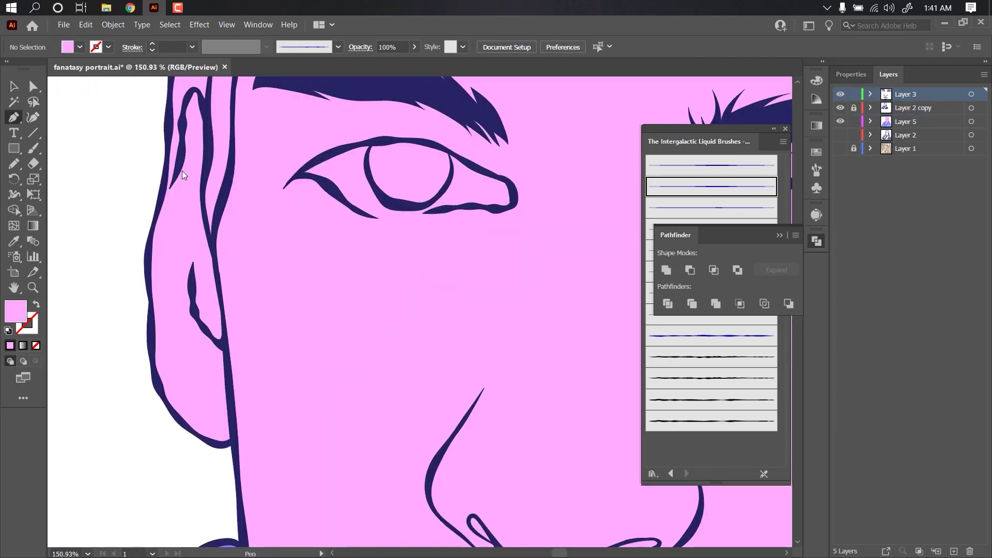
click(113, 24)
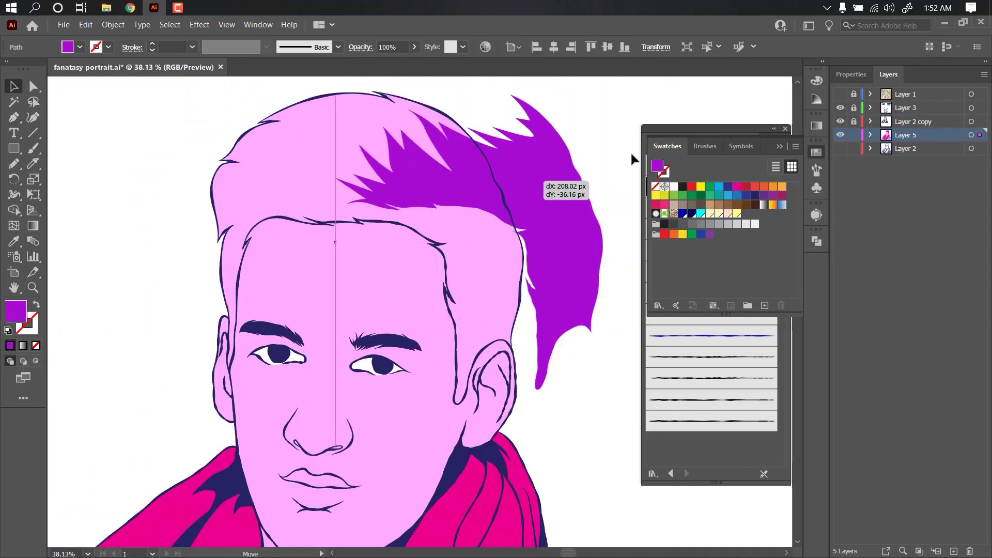
- Move the purple hair onto the head and unite its pieces in Pathfinder
drag(632, 159, 532, 201)
key(shift+ctrl+F9)
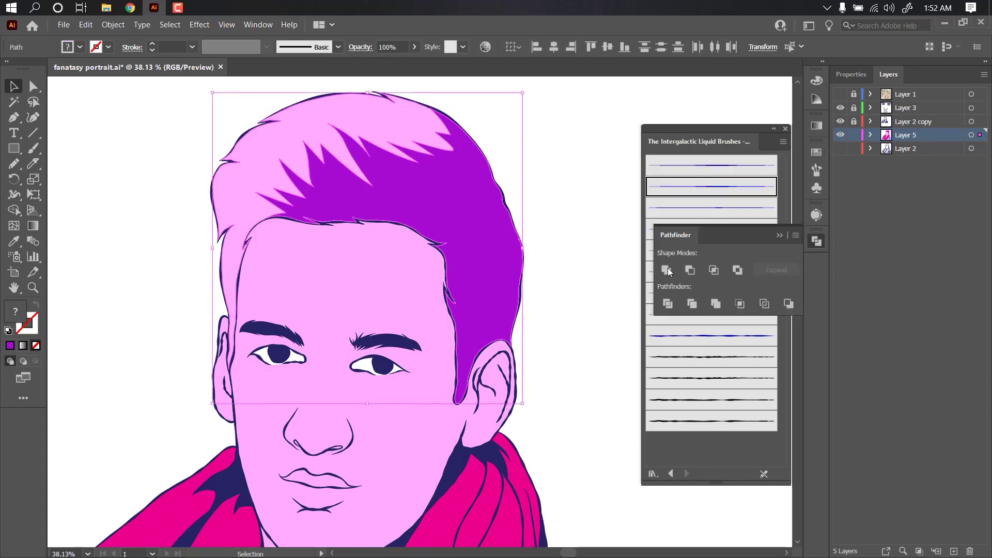
click(611, 205)
scroll(227, 178, up, 3)
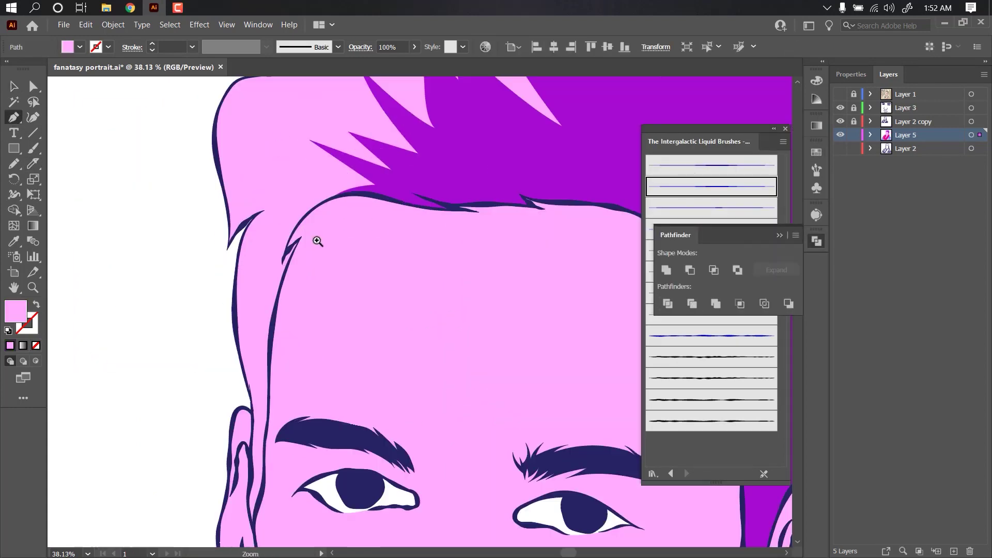
- Pen-draw a closed zigzag highlight polygon across the hair
key(p)
drag(308, 161, 333, 177)
scroll(310, 204, up, 2)
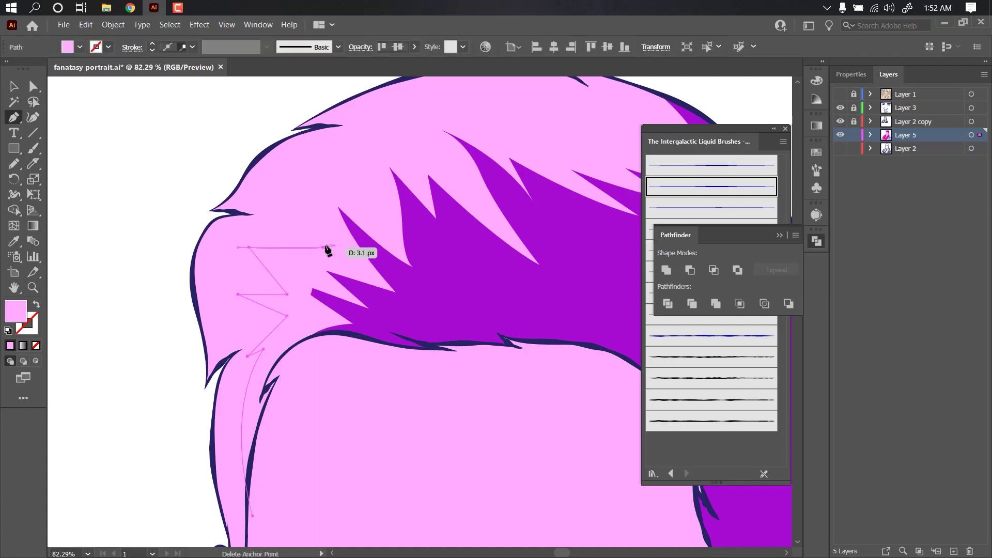
scroll(345, 149, right, 5)
click(491, 248)
scroll(492, 248, down, 3)
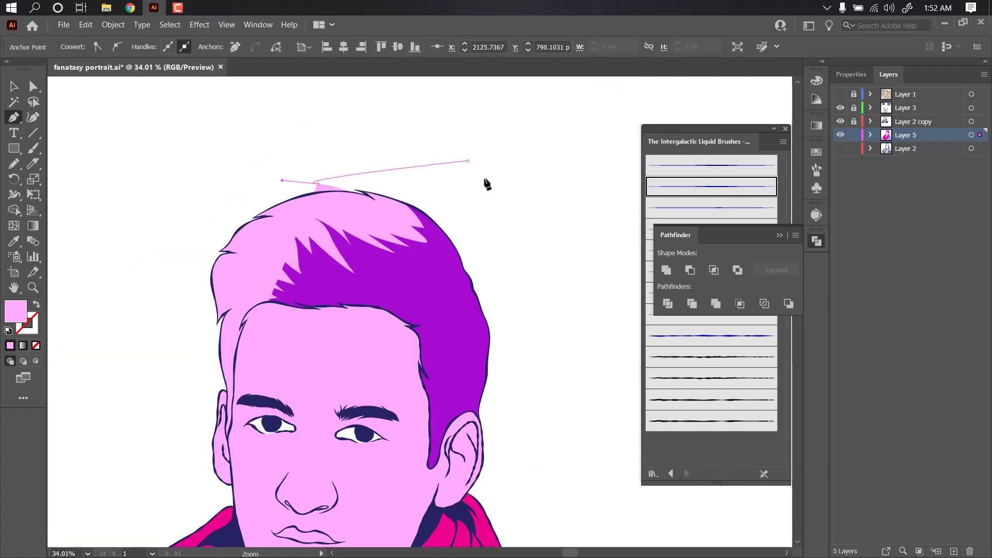
click(487, 181)
click(541, 235)
click(359, 446)
click(235, 284)
scroll(237, 288, down, 3)
- Select the zigzag shape with the hair and divide the hair with it
key(v)
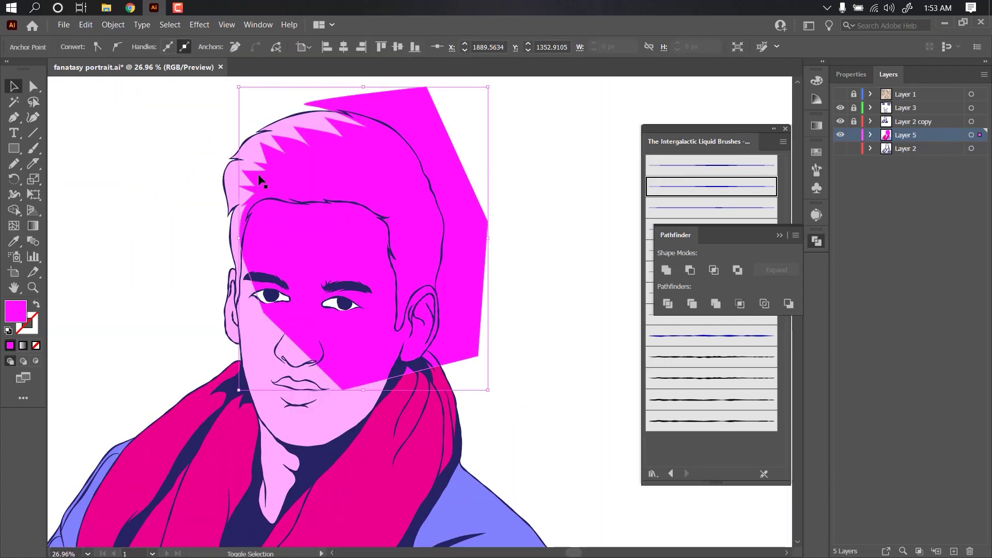
key(ctrl+shift+bracketleft)
scroll(305, 150, up, 3)
right_click(356, 116)
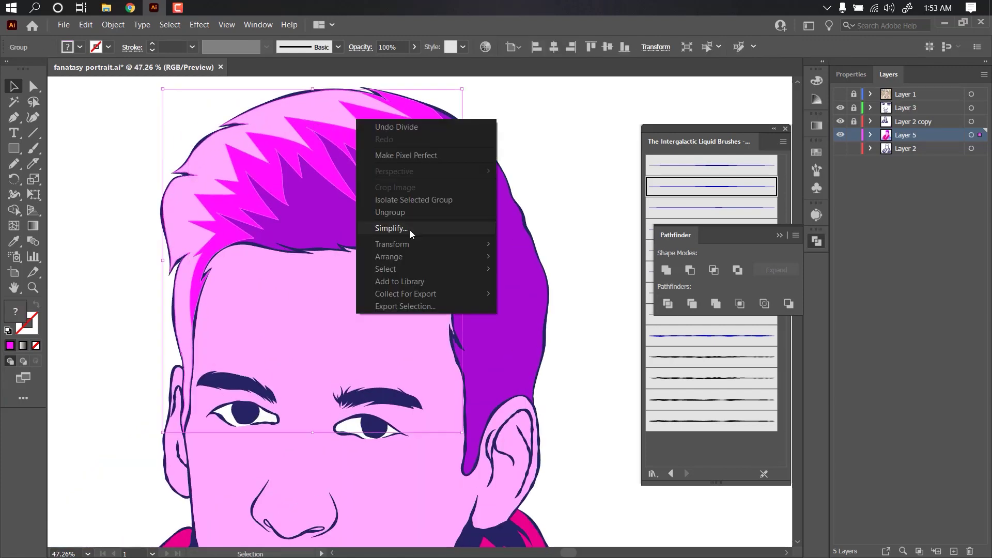
key(Escape)
- Recolour the divided hair pieces with the Eyedropper, checking the browser reference
key(i)
click(198, 307)
scroll(168, 439, up, 1)
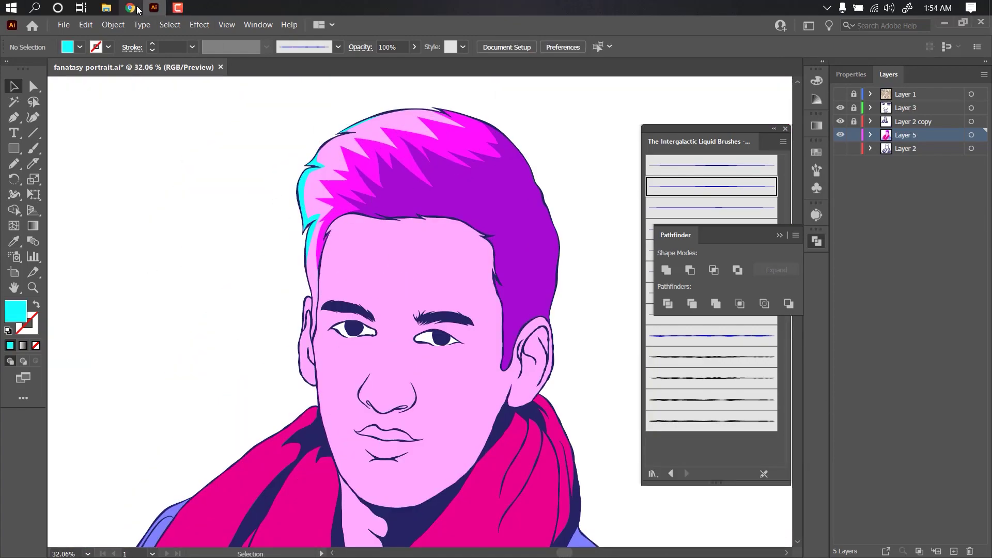
click(137, 8)
click(154, 8)
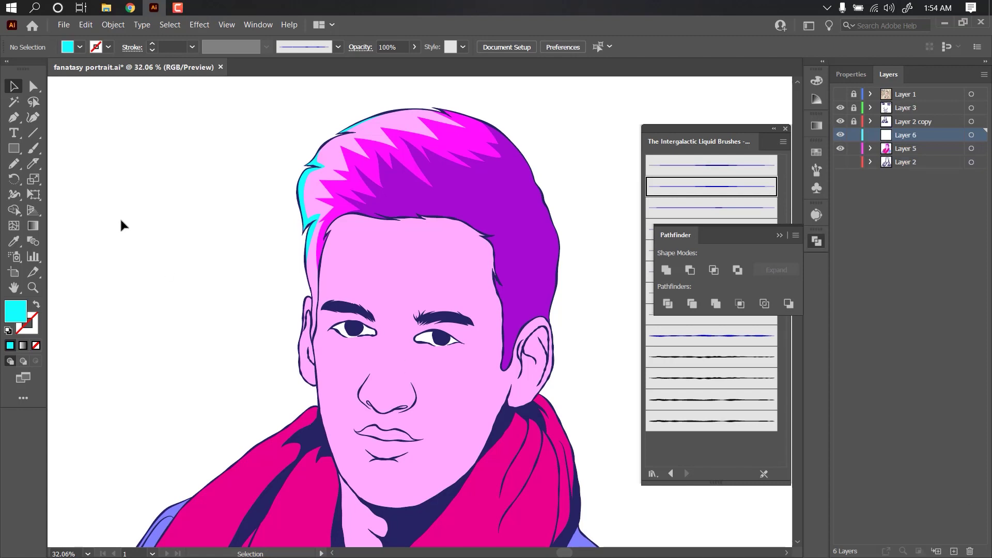
- Add a new highlights layer and choose the third liquid brush in cyan
key(b)
click(712, 208)
scroll(403, 177, up, 5)
click(192, 47)
click(207, 228)
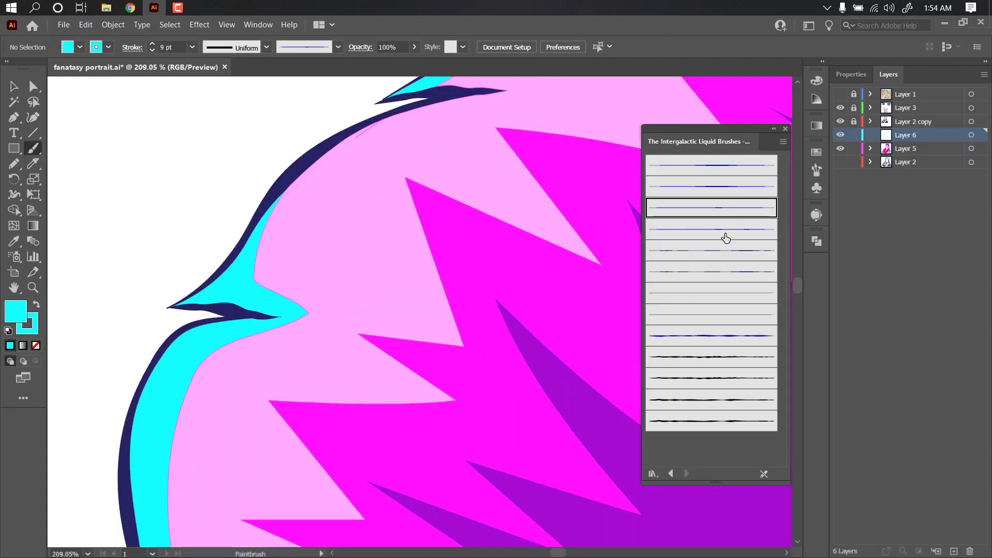
scroll(300, 248, down, 3)
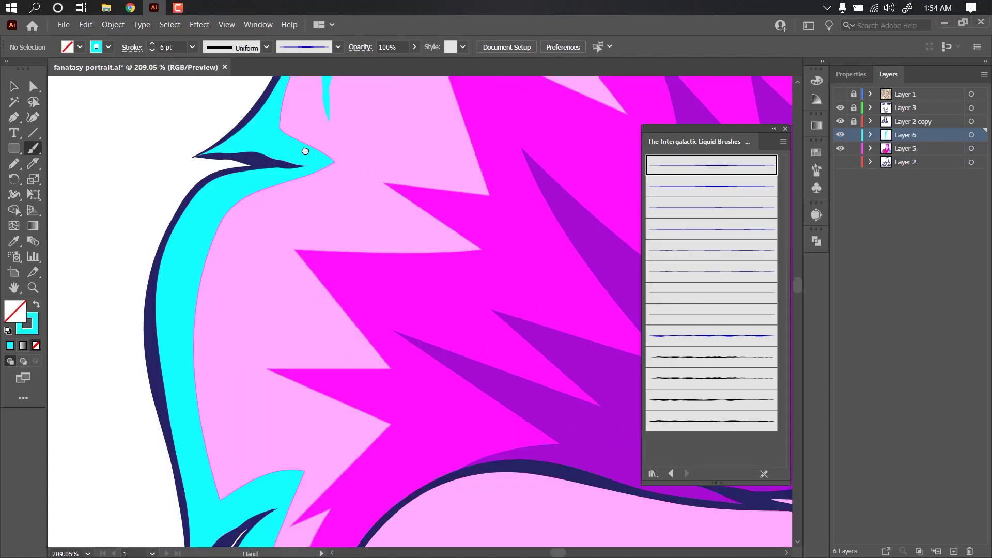
scroll(279, 240, down, 3)
scroll(310, 261, up, 2)
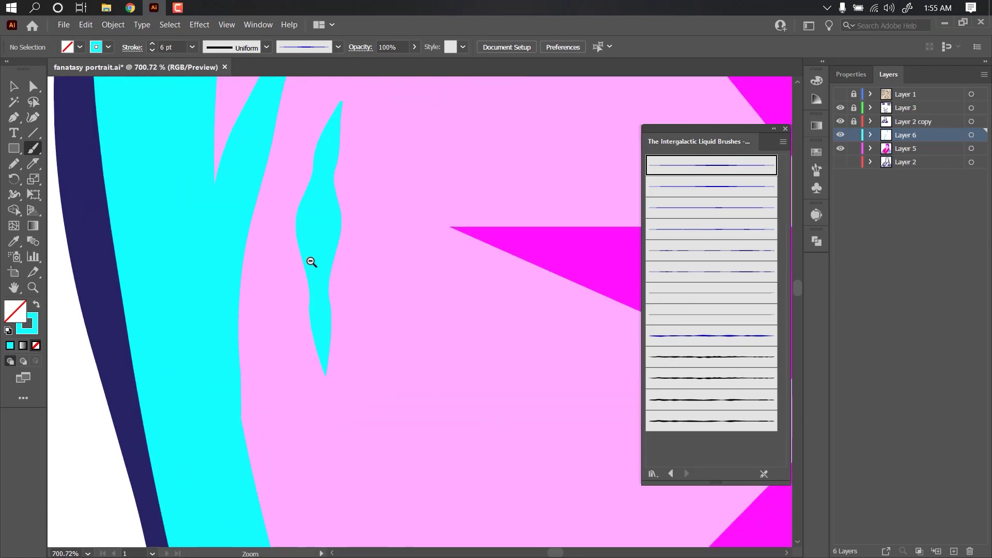
scroll(217, 299, down, 4)
scroll(513, 122, down, 3)
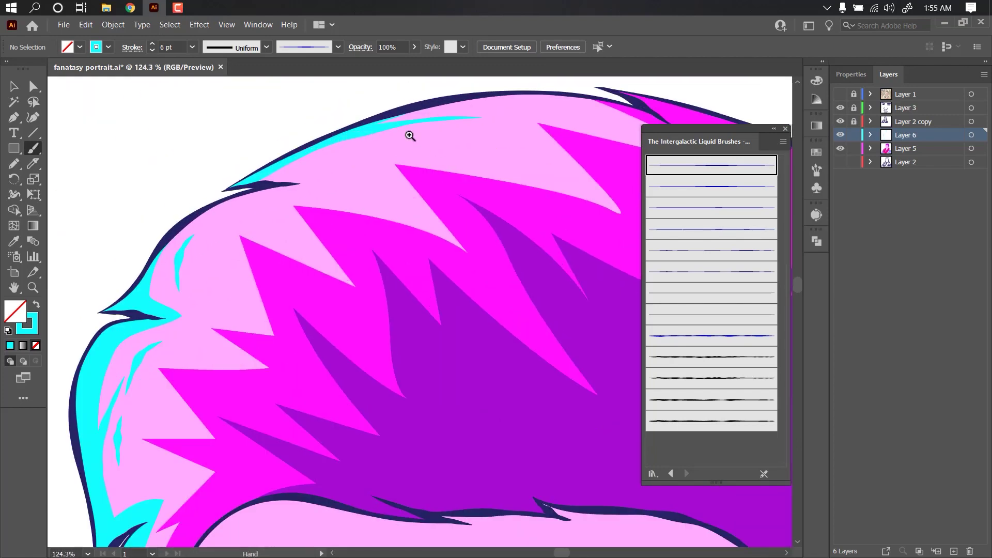
scroll(433, 145, up, 1)
scroll(410, 178, down, 4)
scroll(273, 201, up, 4)
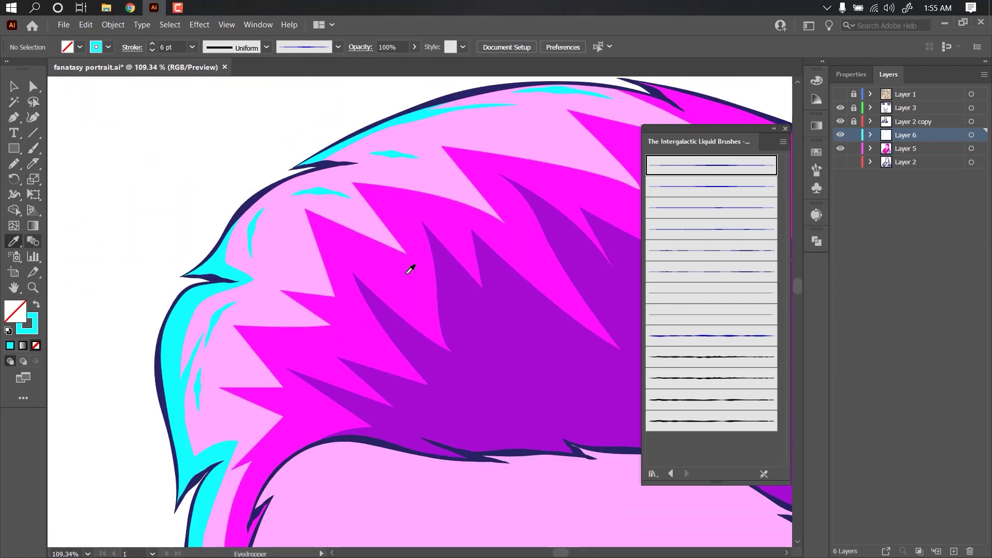
- Set the brush weight to 7 pt and bring the top of the hair into view
click(191, 47)
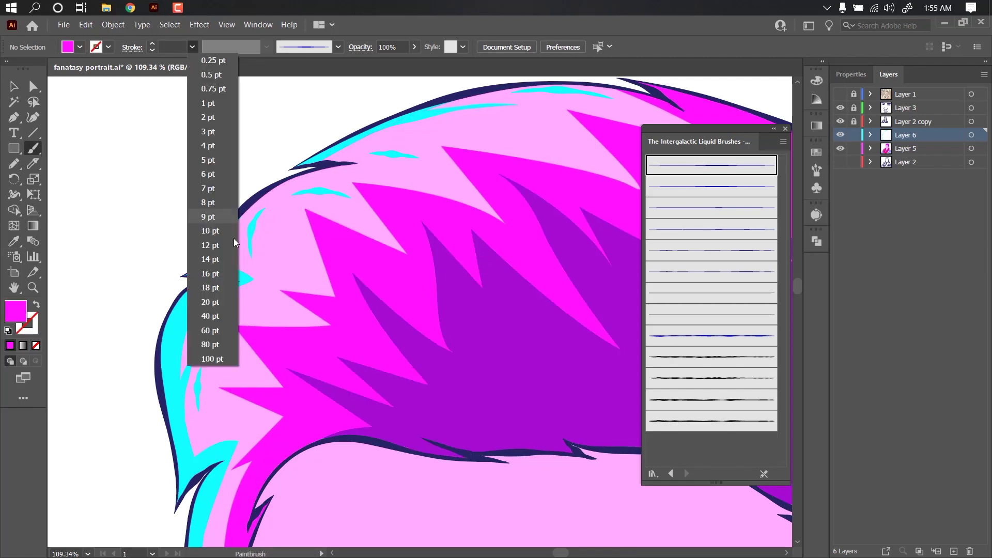
click(210, 184)
scroll(258, 295, up, 3)
key(slash)
drag(308, 176, 523, 195)
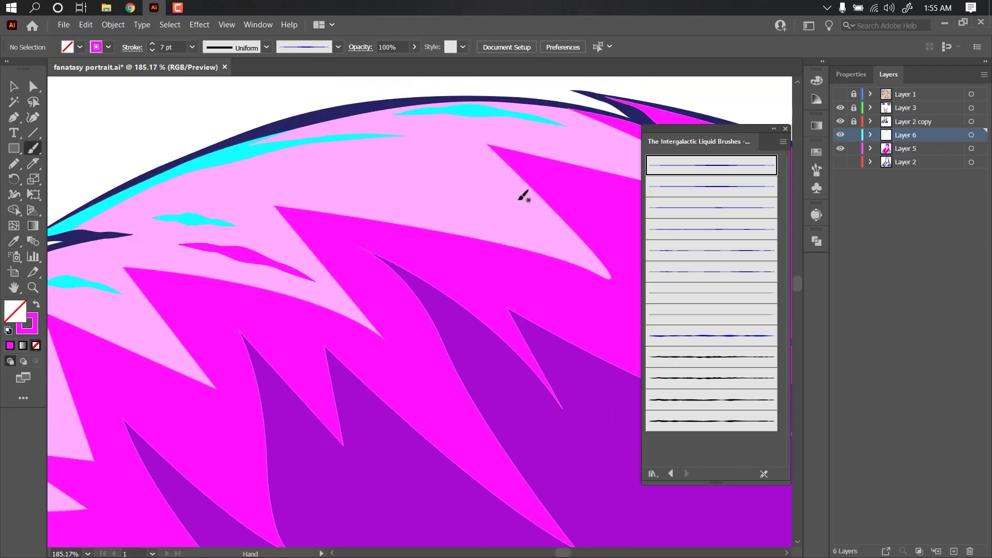
scroll(437, 184, down, 3)
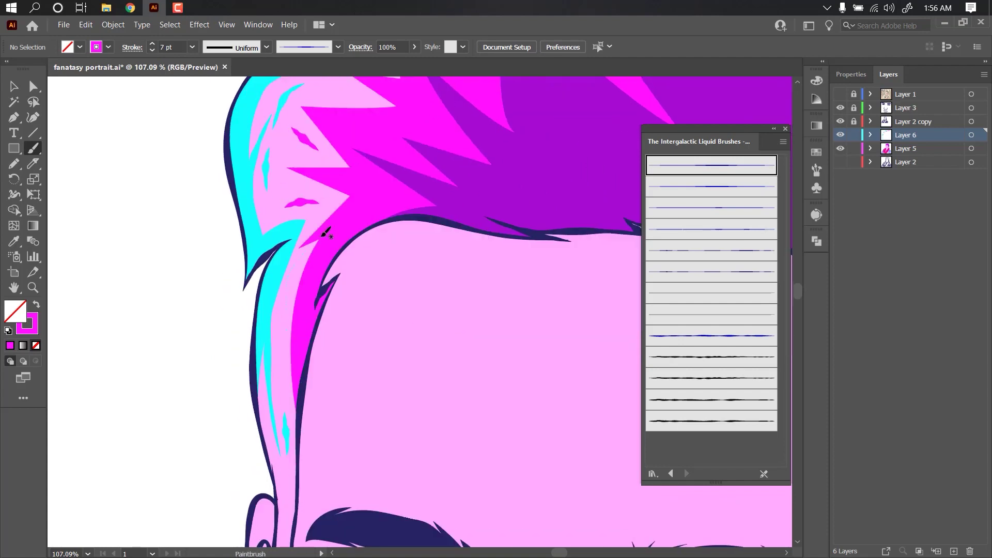
scroll(286, 281, down, 2)
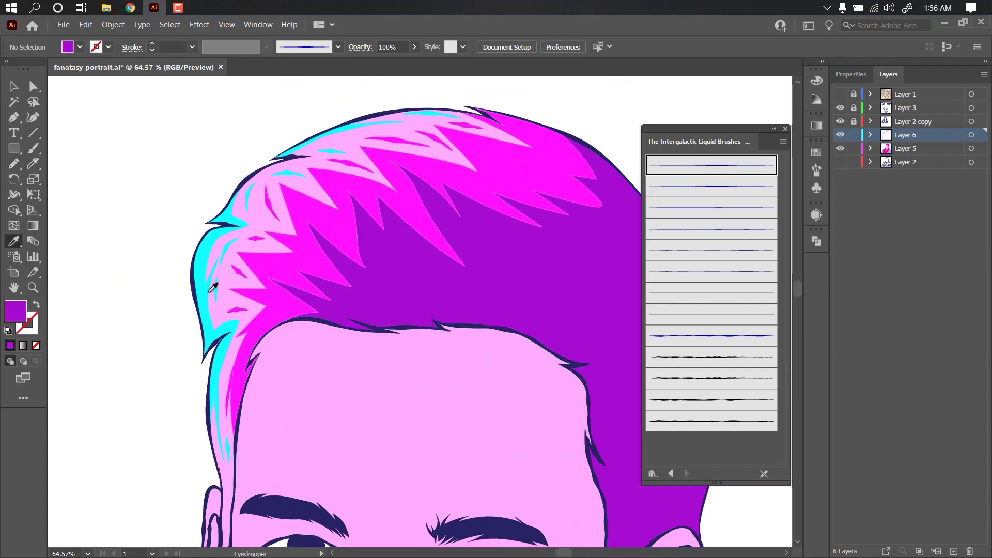
scroll(457, 241, up, 3)
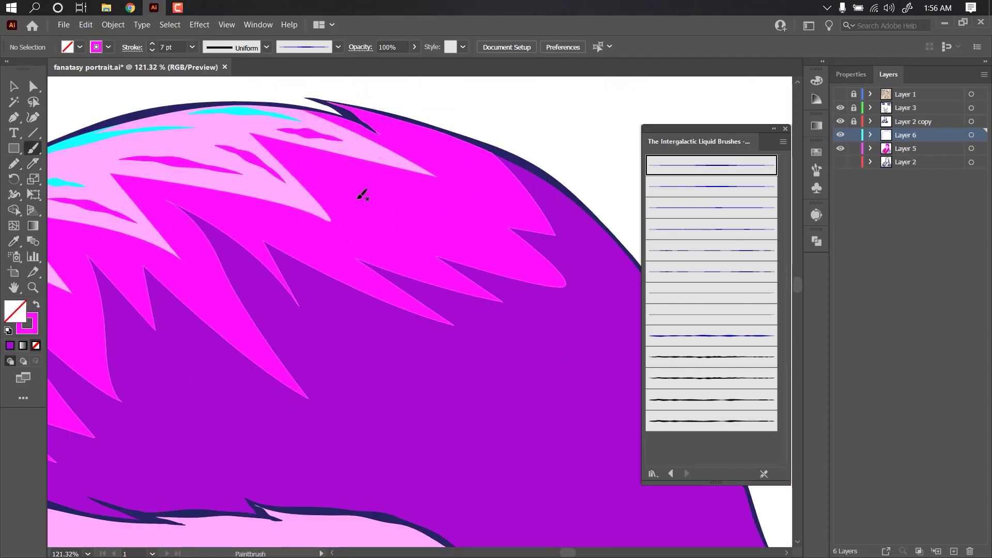
- Swap stroke colours and paint a thin magenta streak across the upper hair
key(shift+x)
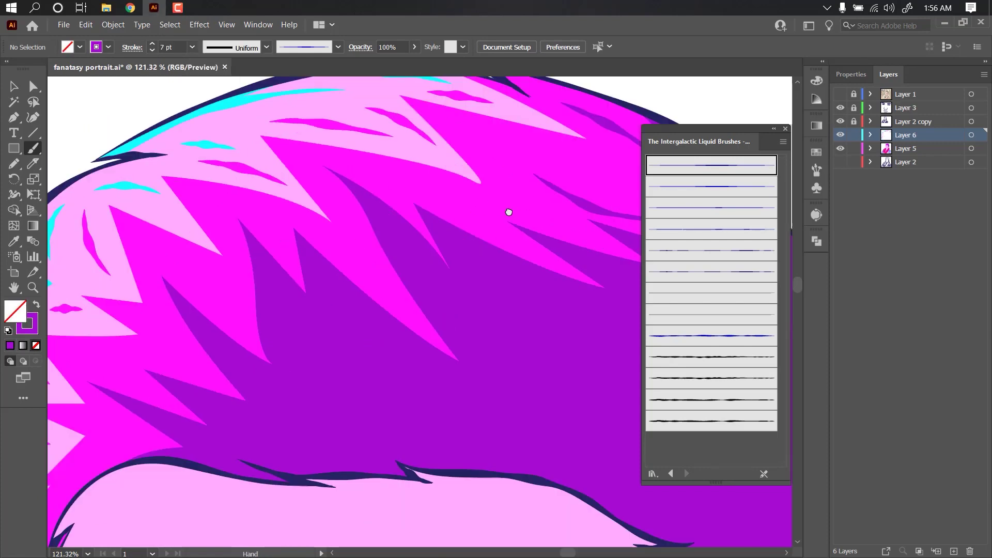
scroll(510, 210, left, 5)
scroll(387, 304, left, 5)
scroll(407, 317, down, 1)
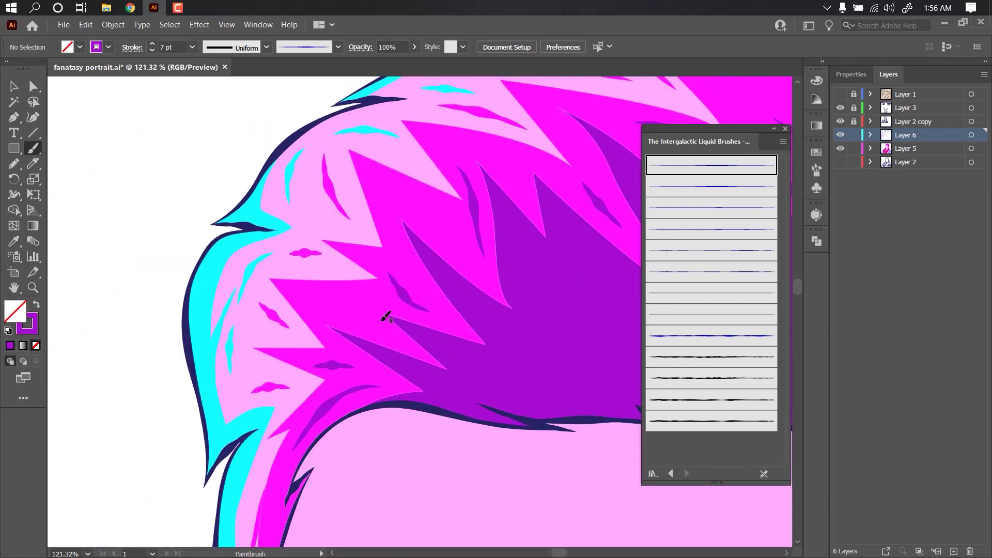
scroll(386, 316, down, 3)
scroll(416, 267, up, 2)
scroll(416, 266, down, 3)
scroll(431, 288, up, 2)
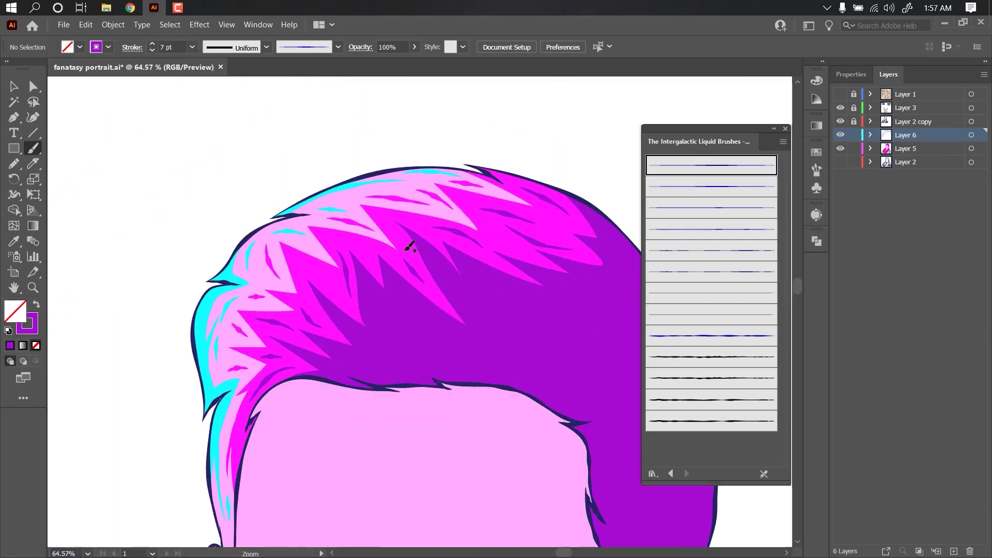
key(b)
scroll(332, 284, down, 2)
drag(449, 277, 370, 229)
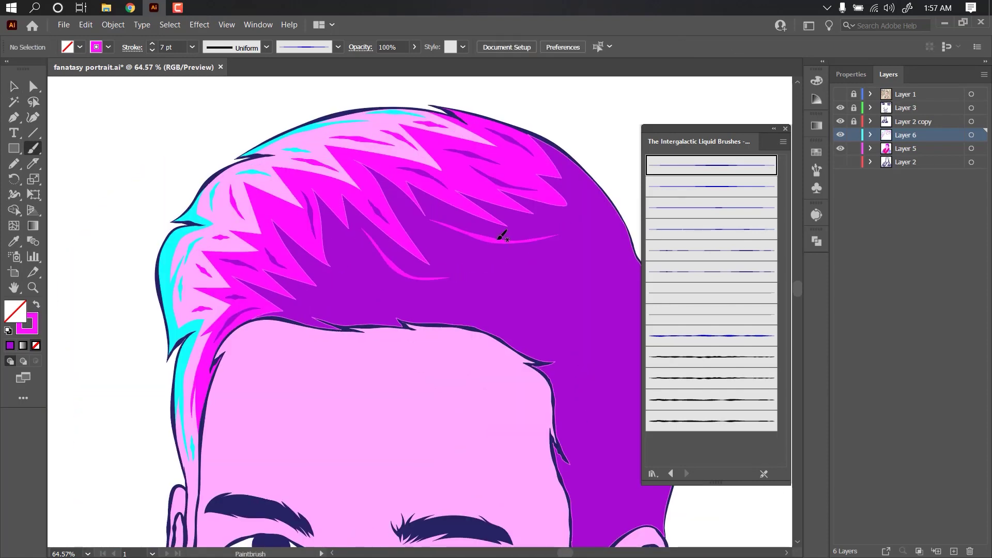
- Continue painting streaks down the right side of the hair
key(b)
scroll(383, 307, up, 2)
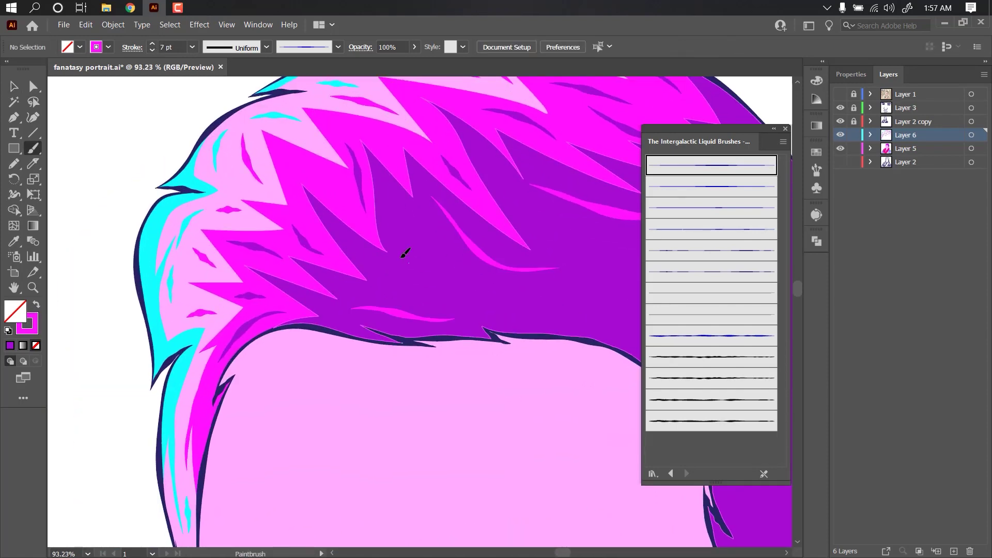
scroll(531, 215, down, 2)
scroll(398, 211, down, 1)
scroll(462, 265, down, 1)
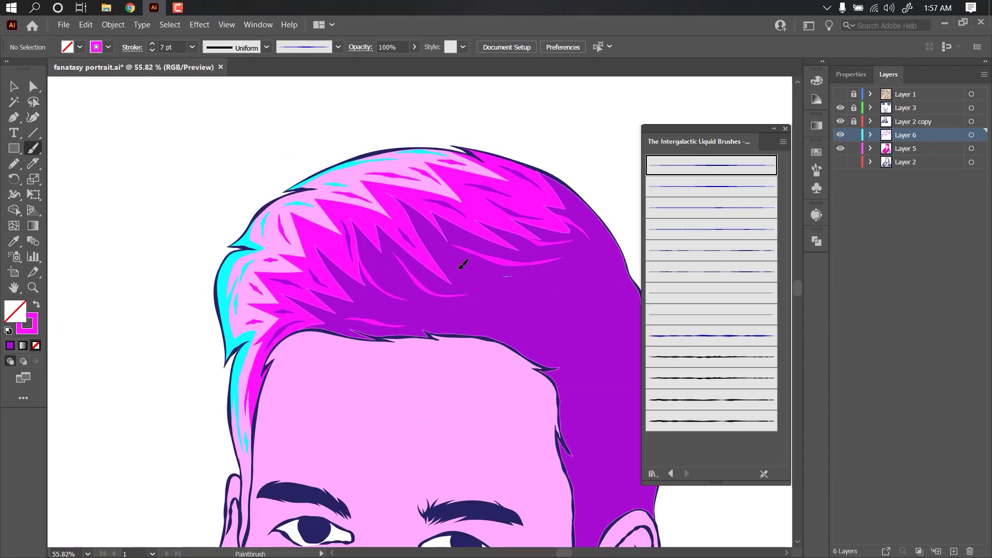
scroll(484, 267, down, 2)
scroll(480, 290, up, 2)
scroll(478, 346, down, 2)
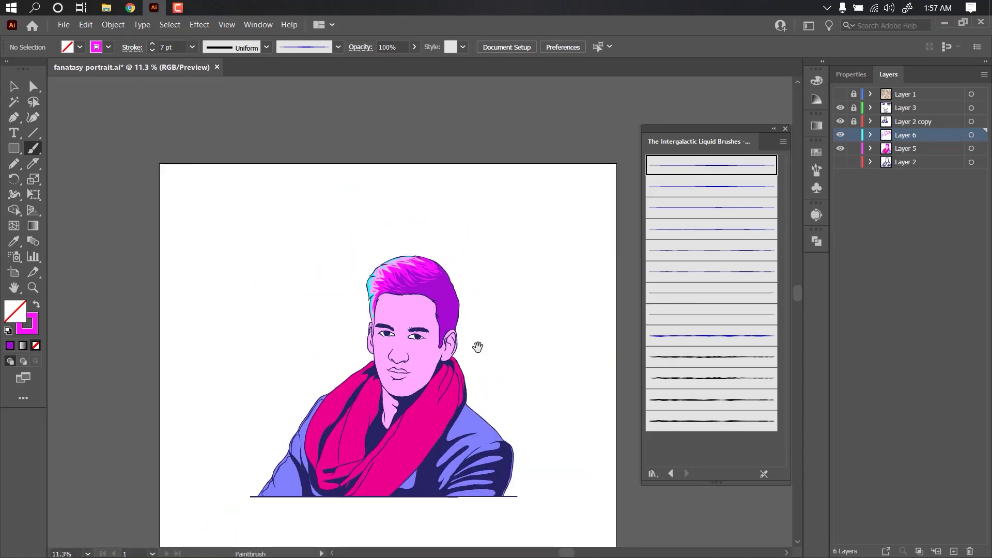
scroll(480, 306, up, 2)
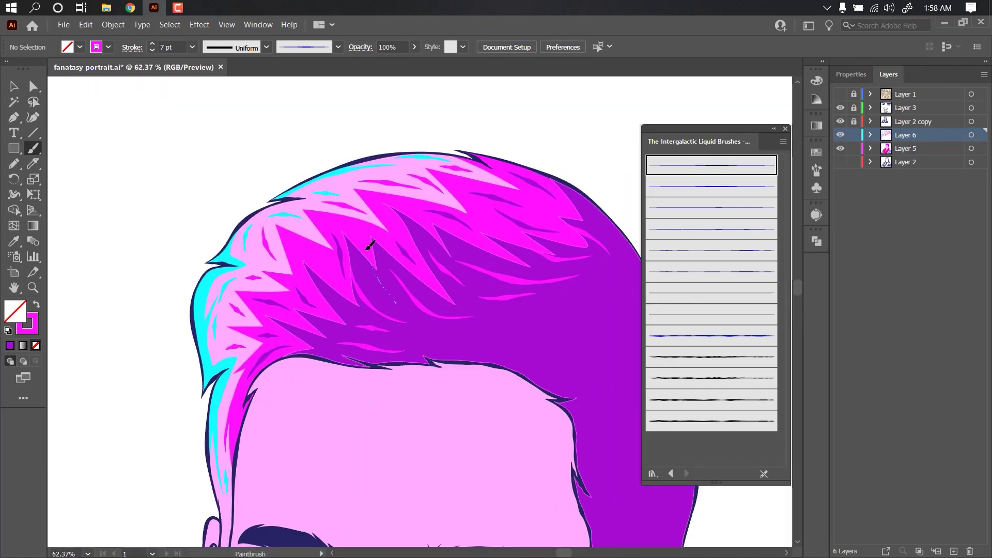
scroll(370, 244, up, 3)
scroll(456, 275, down, 3)
scroll(532, 227, down, 1)
- Clear the selection and sample the purple hair colour
key(v)
scroll(405, 305, up, 3)
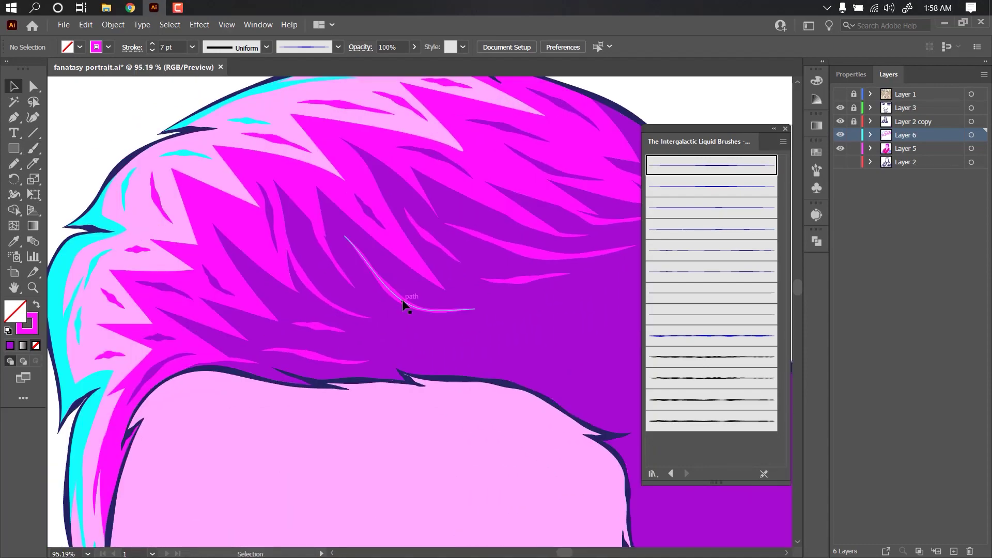
click(114, 139)
scroll(320, 219, up, 1)
scroll(445, 225, up, 1)
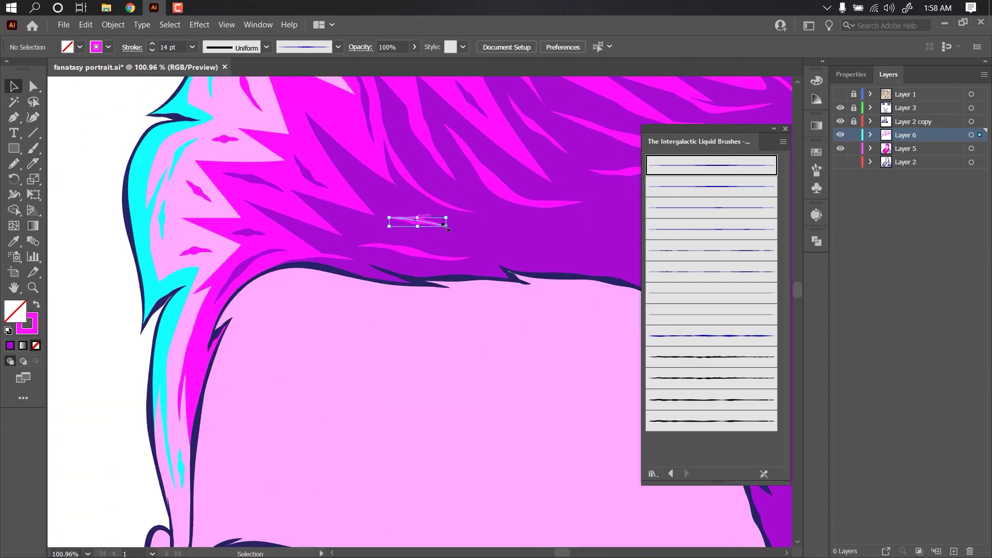
click(108, 158)
scroll(445, 271, down, 5)
scroll(371, 255, up, 3)
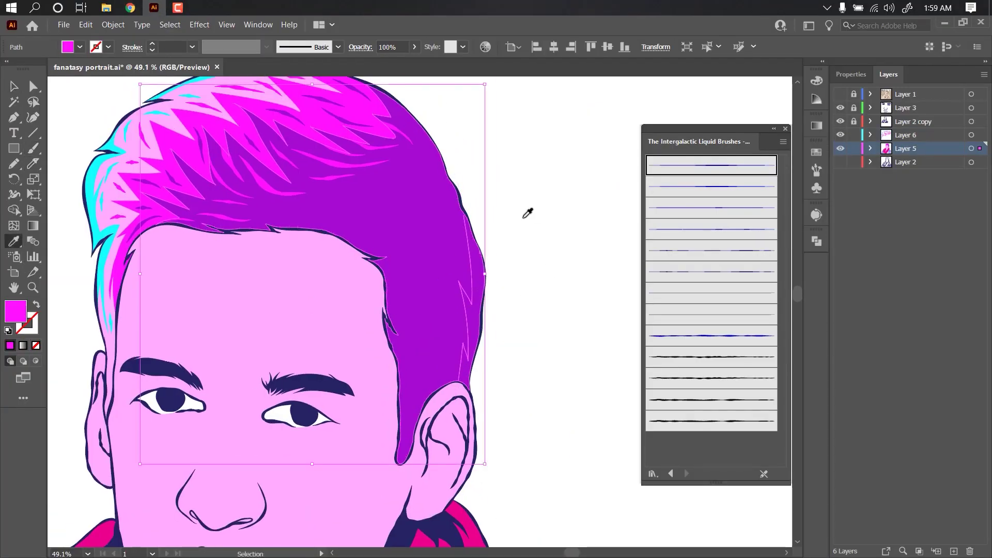
click(465, 232)
- Select a painted hair stroke, then return to the 7 pt Paintbrush
key(v)
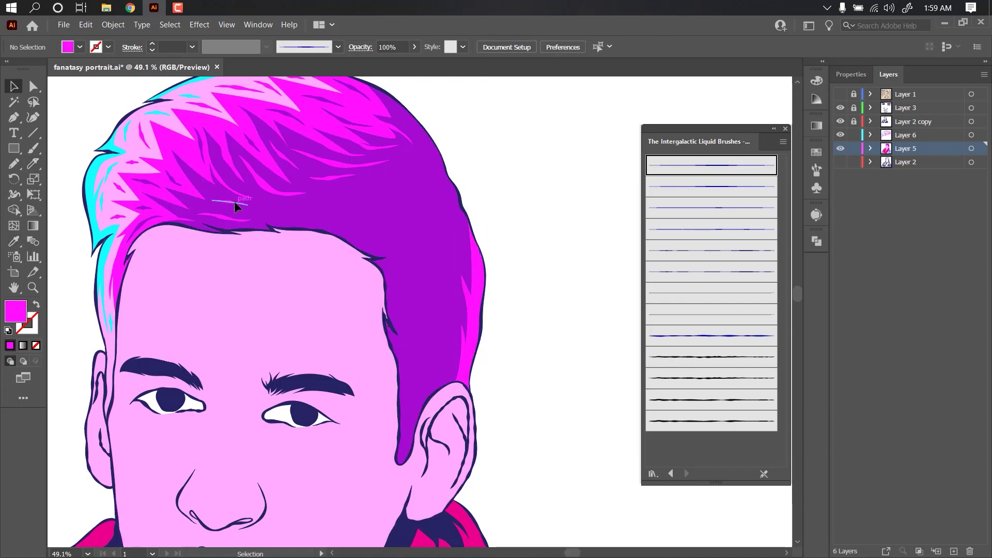
scroll(234, 201, up, 5)
scroll(424, 221, down, 5)
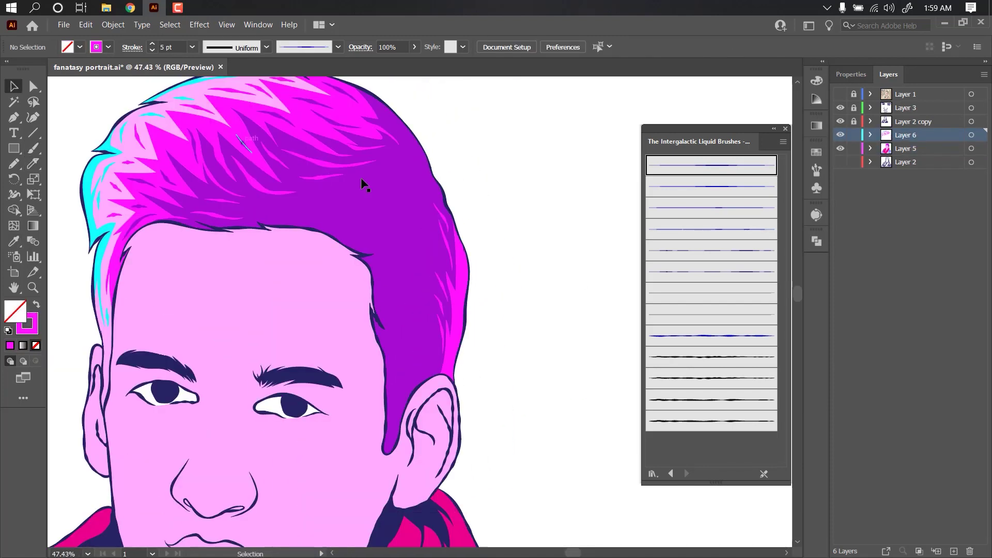
click(360, 178)
scroll(465, 303, up, 3)
key(b)
scroll(476, 255, down, 2)
scroll(513, 287, up, 3)
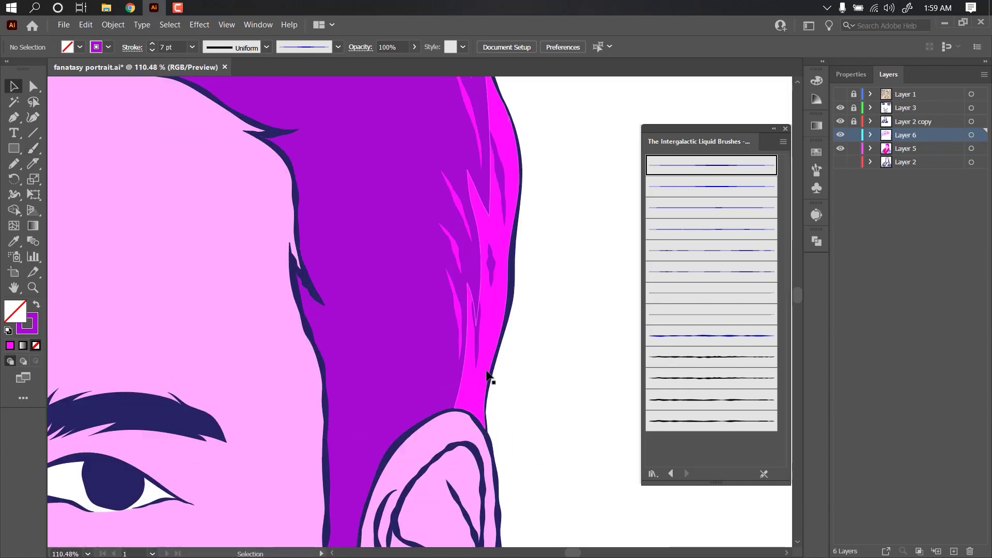
scroll(491, 381, up, 2)
- Draw a navy background rectangle over the artboard and add a cyan lip highlight
scroll(527, 405, up, 2)
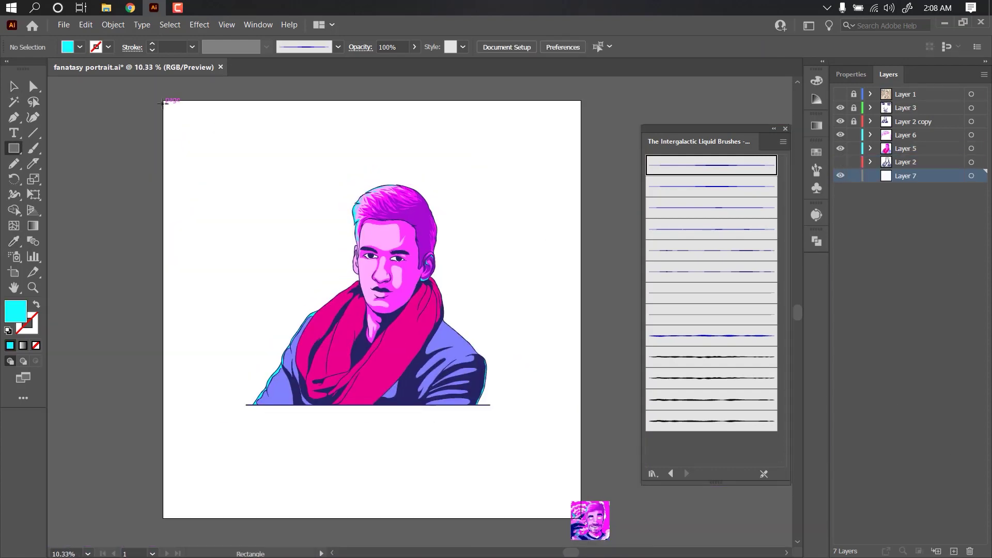
drag(163, 101, 581, 518)
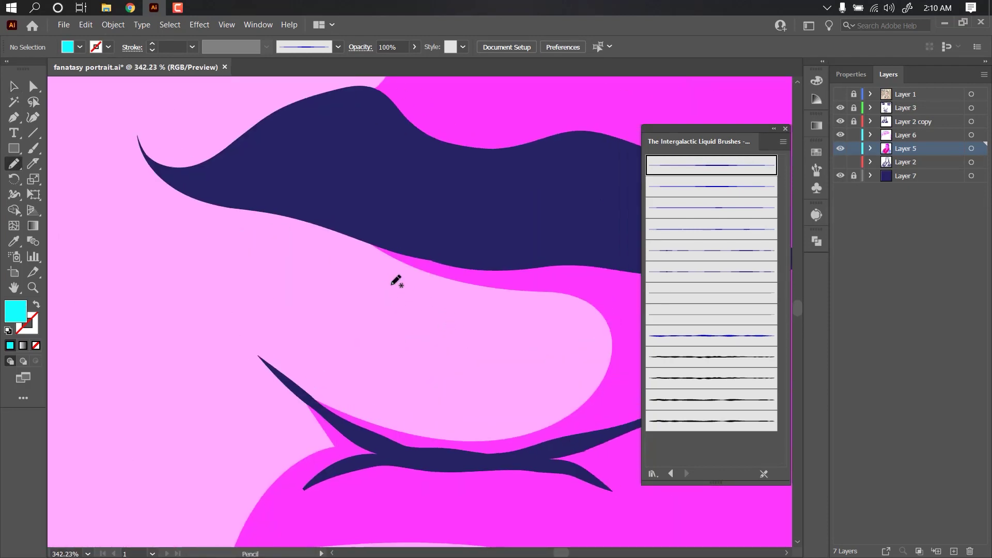
drag(392, 284, 364, 269)
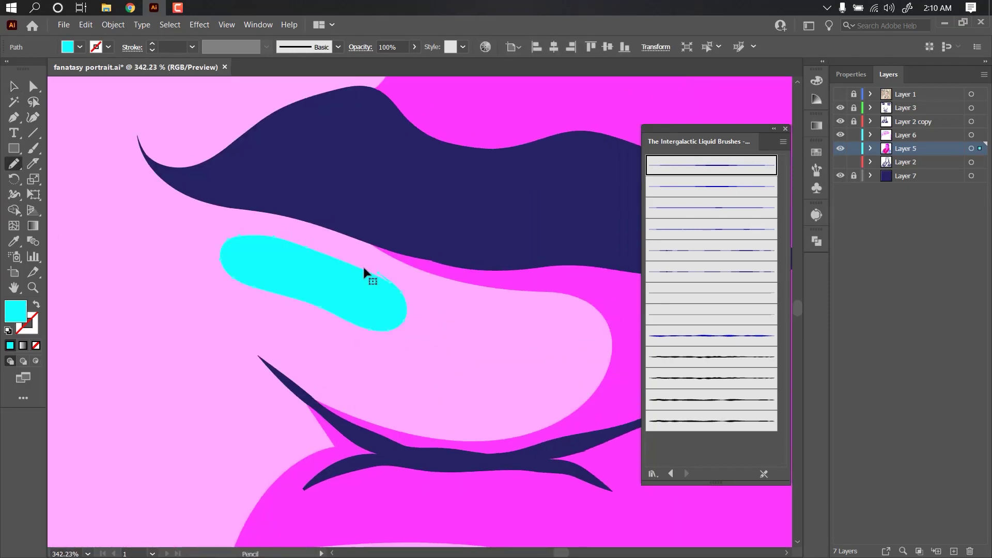